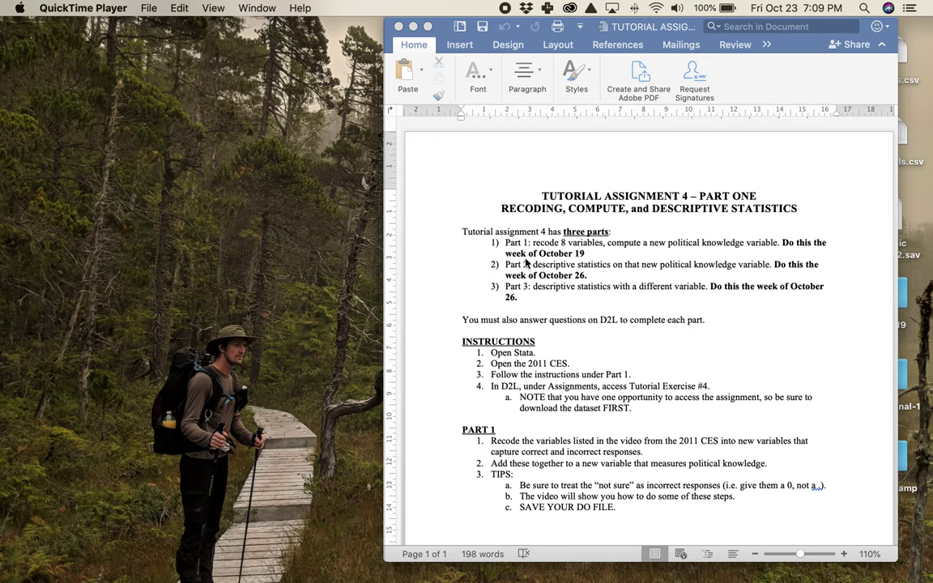
- Review the Part One assignment's title, its three-part outline and the instruction to recode the 2011 CES variables
{"action": "left_click", "coordinate": [530, 162]}
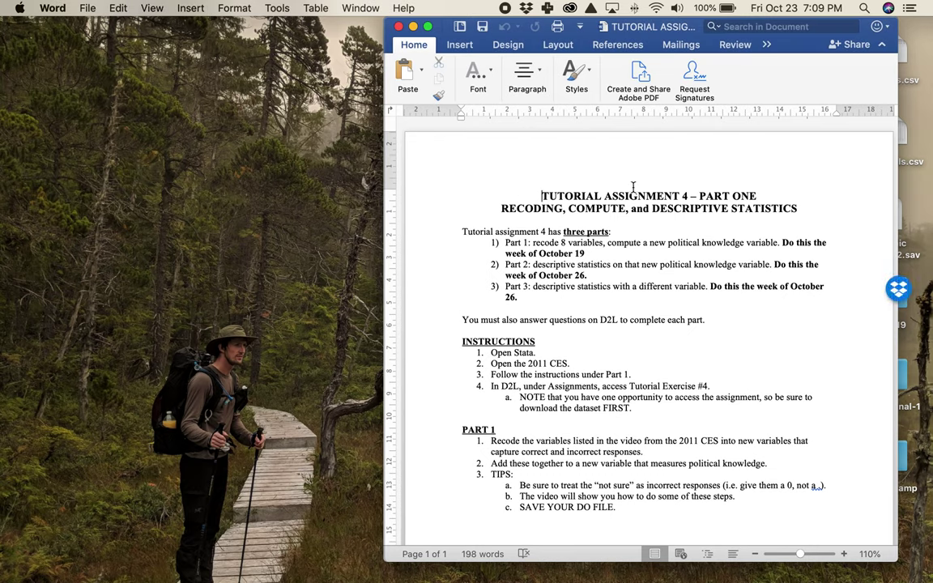
{"action": "left_click_drag", "start_coordinate": [500, 209], "coordinate": [799, 209]}
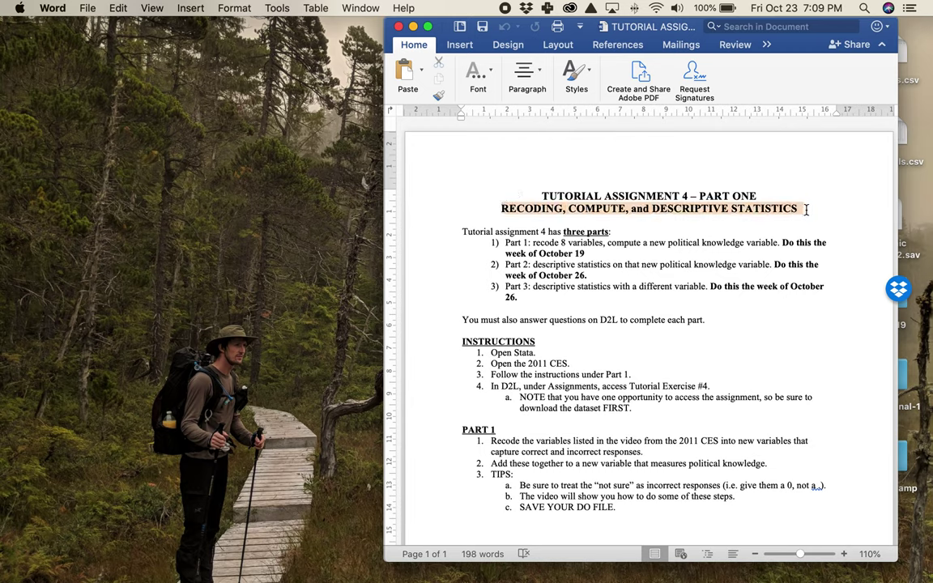
{"action": "left_click", "coordinate": [500, 210]}
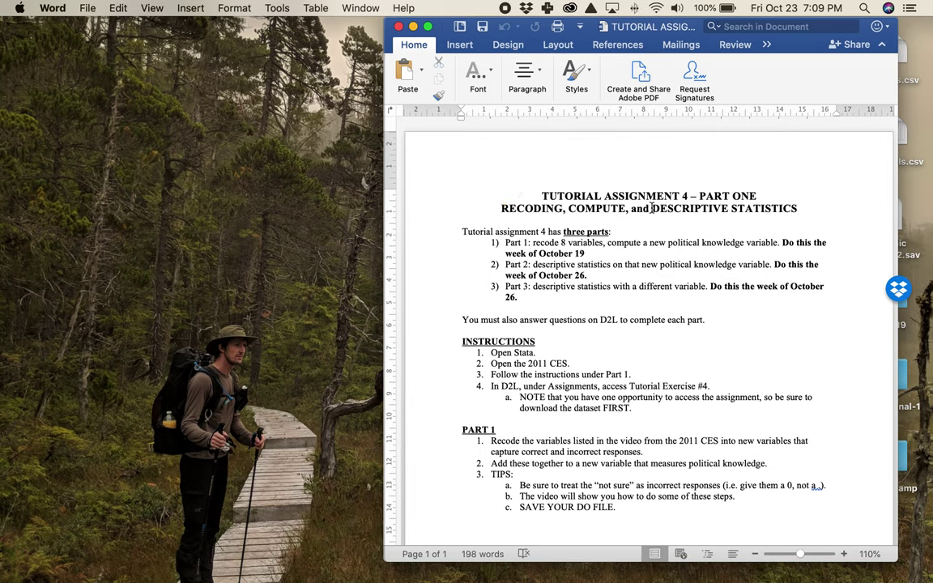
{"action": "left_click_drag", "start_coordinate": [652, 208], "coordinate": [831, 209]}
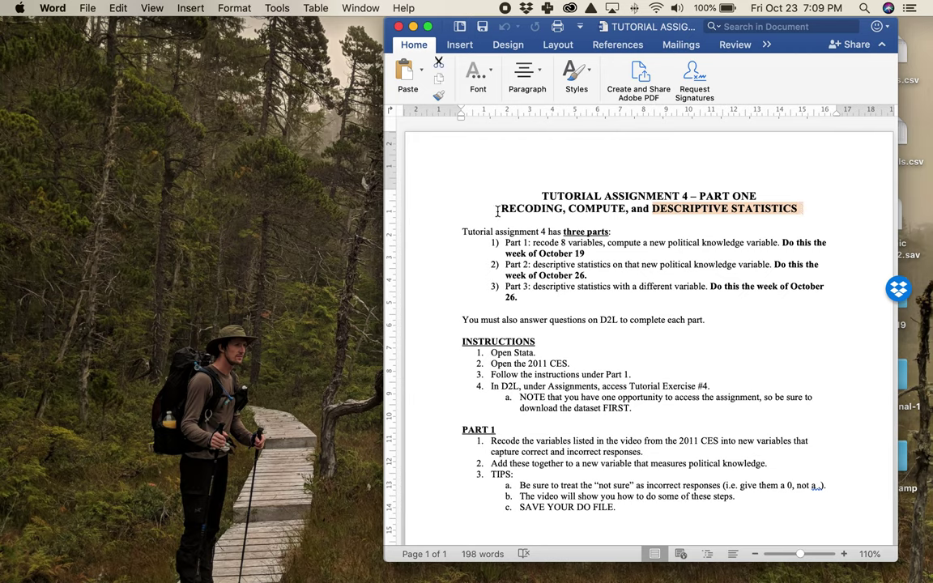
{"action": "left_click_drag", "start_coordinate": [498, 209], "coordinate": [627, 209]}
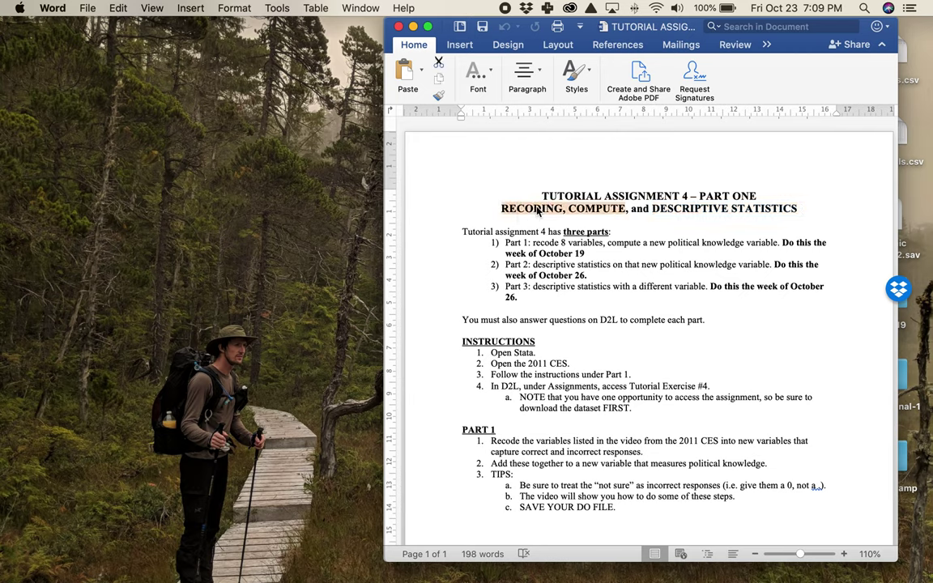
{"action": "scroll", "coordinate": [600, 393], "scroll_direction": "down", "scroll_amount": 1}
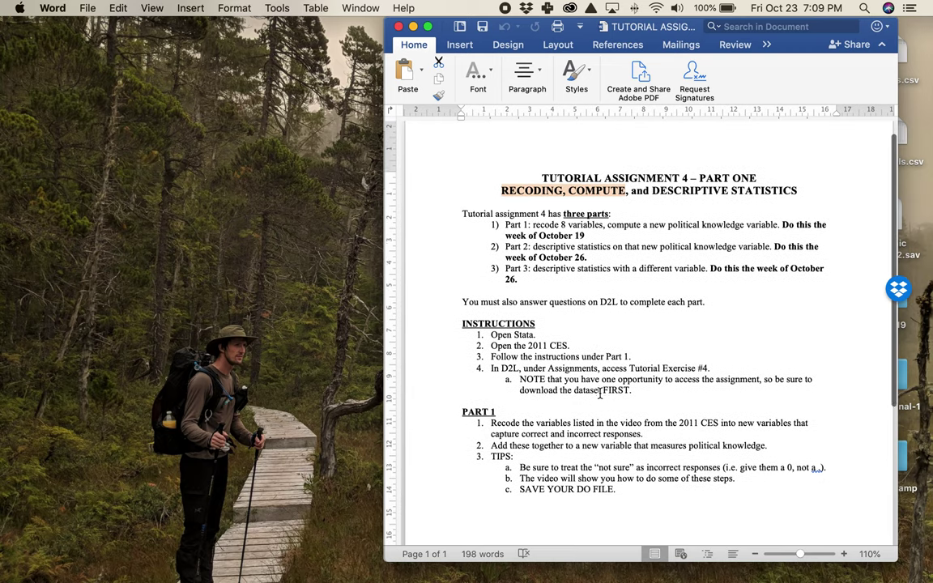
{"action": "scroll", "coordinate": [600, 393], "scroll_direction": "down", "scroll_amount": 2}
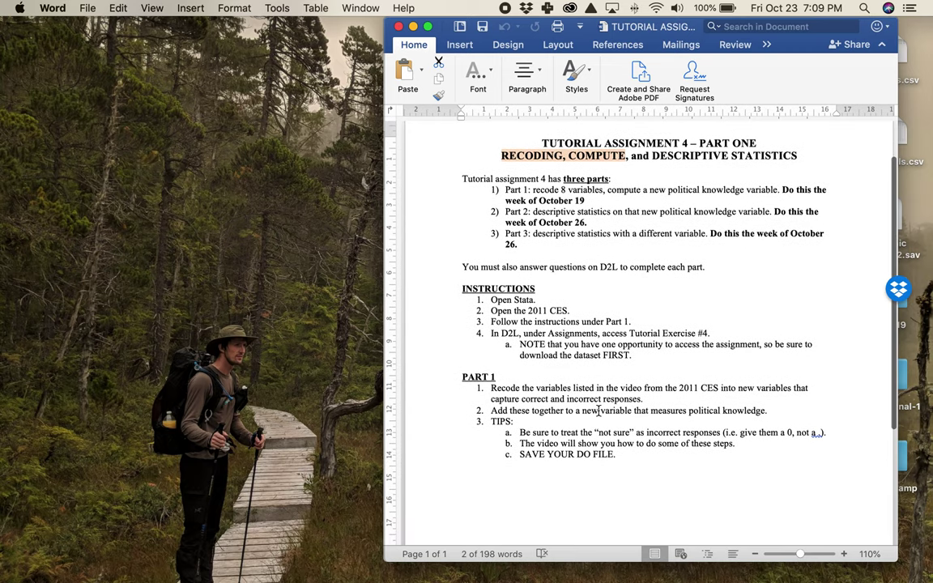
{"action": "left_click_drag", "start_coordinate": [491, 389], "coordinate": [715, 389]}
{"action": "left_click", "coordinate": [723, 398]}
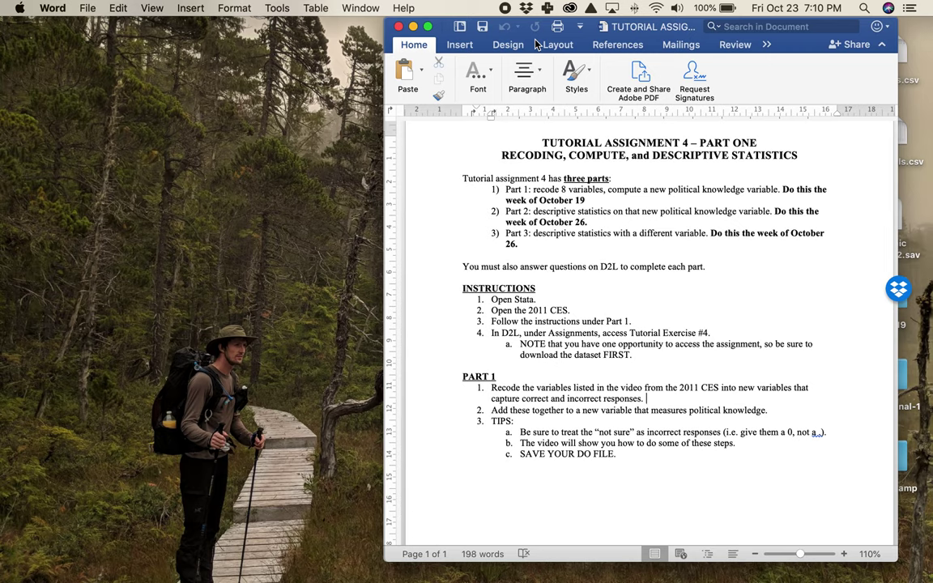
- Check the tip about saving the do-file and close the Part One assignment document
{"action": "triple_click", "coordinate": [528, 453]}
{"action": "left_click", "coordinate": [658, 470]}
{"action": "left_click", "coordinate": [399, 29]}
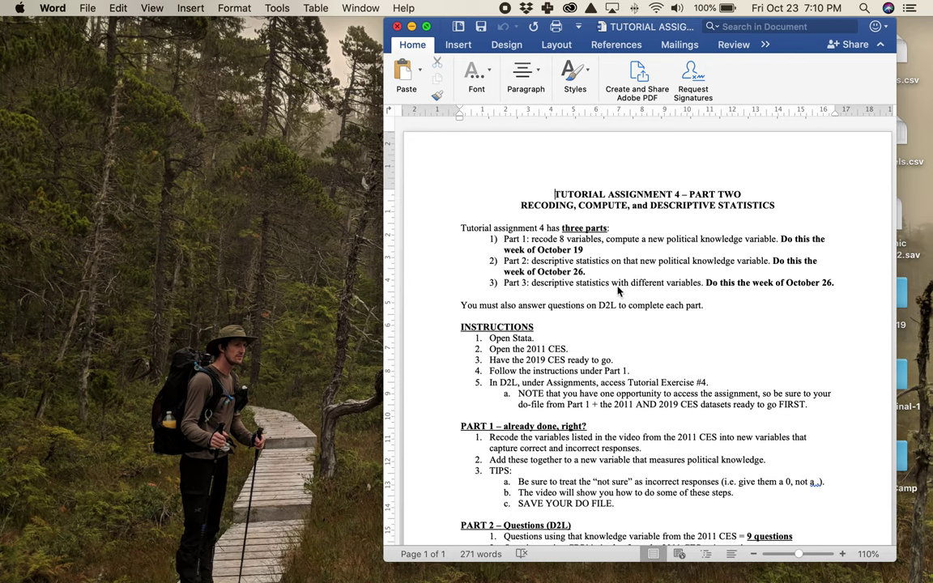
- Review the Part Two assignment's outline, focusing on the Part 1 recoding task and the "already done, right?" heading
{"action": "scroll", "coordinate": [617, 286], "scroll_direction": "up", "scroll_amount": 1}
{"action": "left_click_drag", "start_coordinate": [502, 165], "coordinate": [796, 180]}
{"action": "scroll", "coordinate": [728, 178], "scroll_direction": "down", "scroll_amount": 1}
{"action": "left_click_drag", "start_coordinate": [584, 192], "coordinate": [531, 181]}
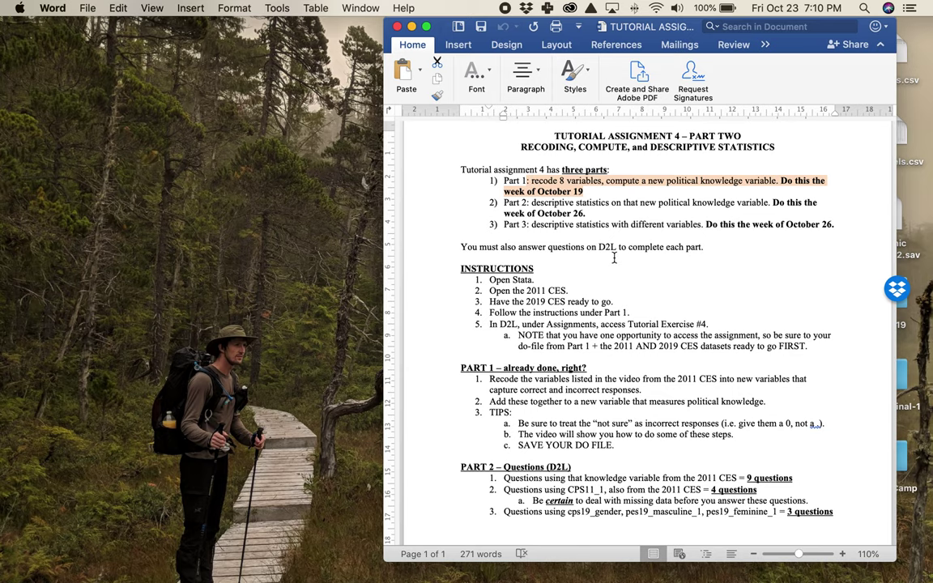
{"action": "scroll", "coordinate": [614, 258], "scroll_direction": "down", "scroll_amount": 1}
{"action": "scroll", "coordinate": [613, 258], "scroll_direction": "down", "scroll_amount": 1}
{"action": "left_click_drag", "start_coordinate": [460, 320], "coordinate": [587, 320]}
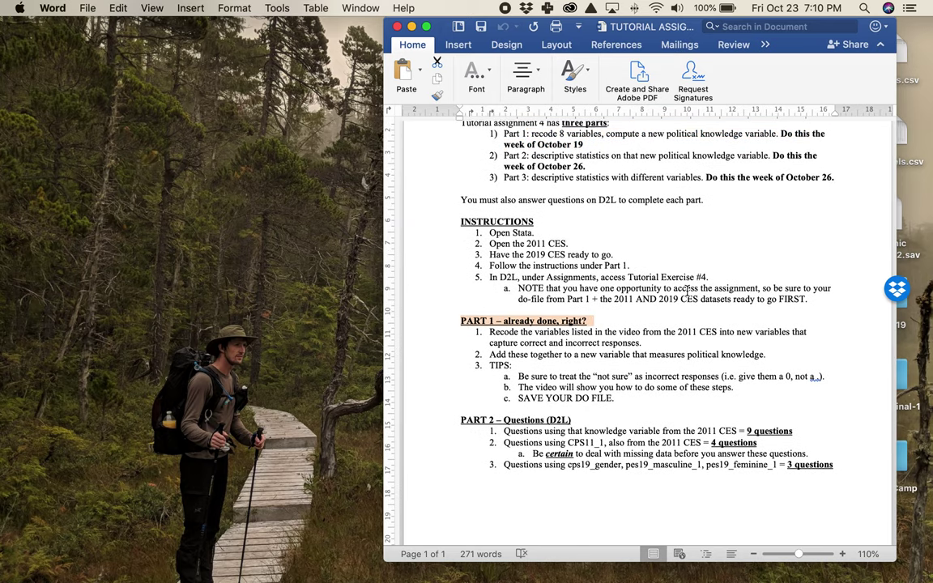
{"action": "scroll", "coordinate": [686, 289], "scroll_direction": "down", "scroll_amount": 3}
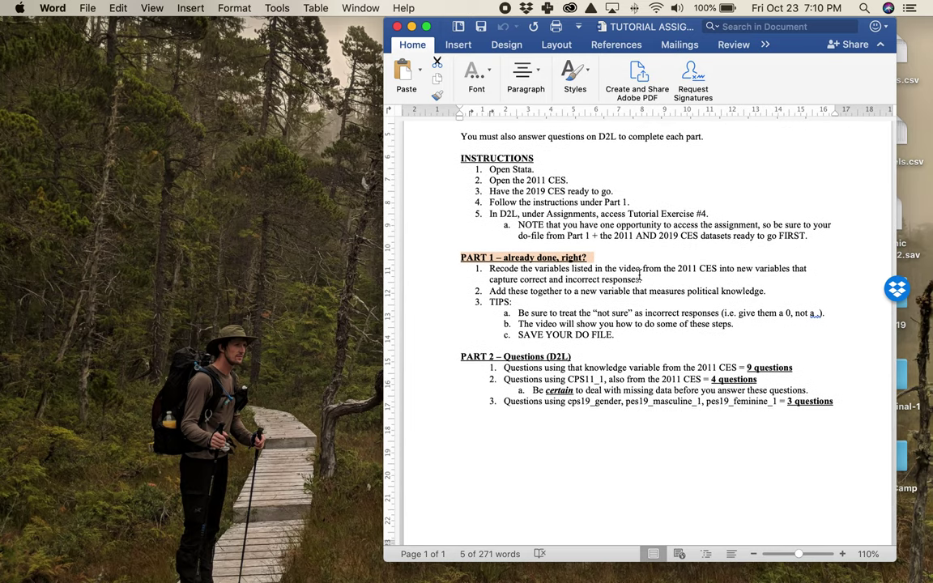
- Examine the Part 2 questions, the missing-data reminder and the note about having the do-file and both CES datasets ready
{"action": "triple_click", "coordinate": [470, 362]}
{"action": "left_click_drag", "start_coordinate": [470, 362], "coordinate": [823, 405]}
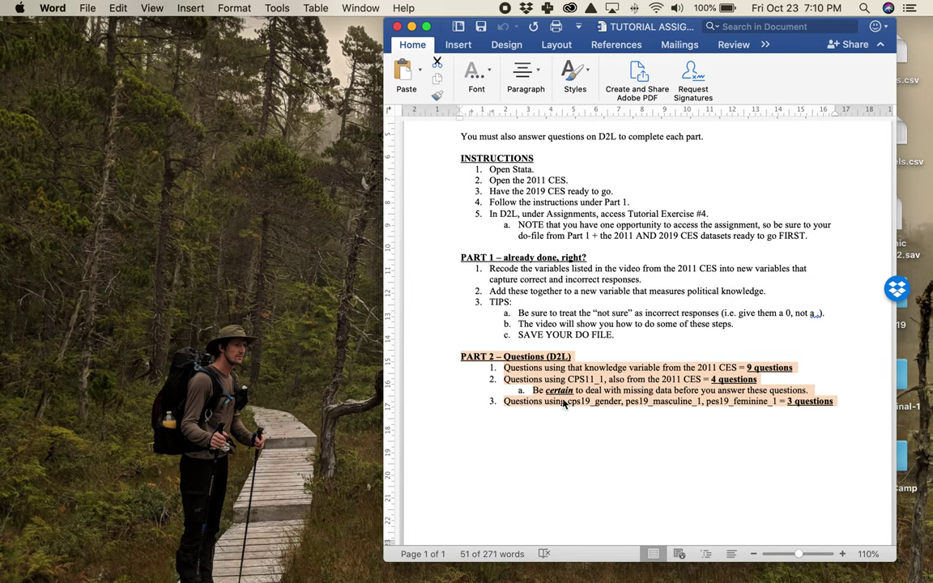
{"action": "left_click_drag", "start_coordinate": [532, 391], "coordinate": [818, 390]}
{"action": "left_click", "coordinate": [686, 416]}
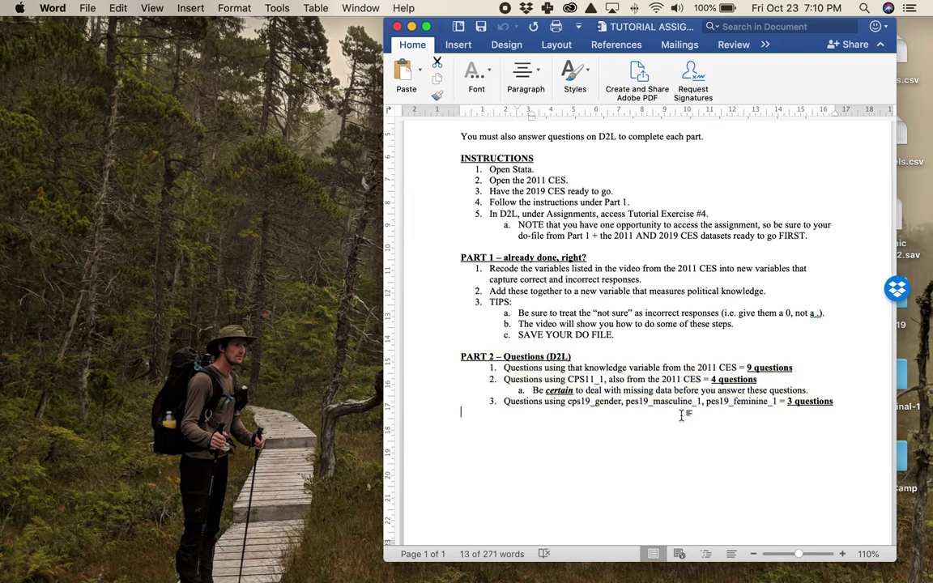
{"action": "left_click_drag", "start_coordinate": [504, 401], "coordinate": [843, 408]}
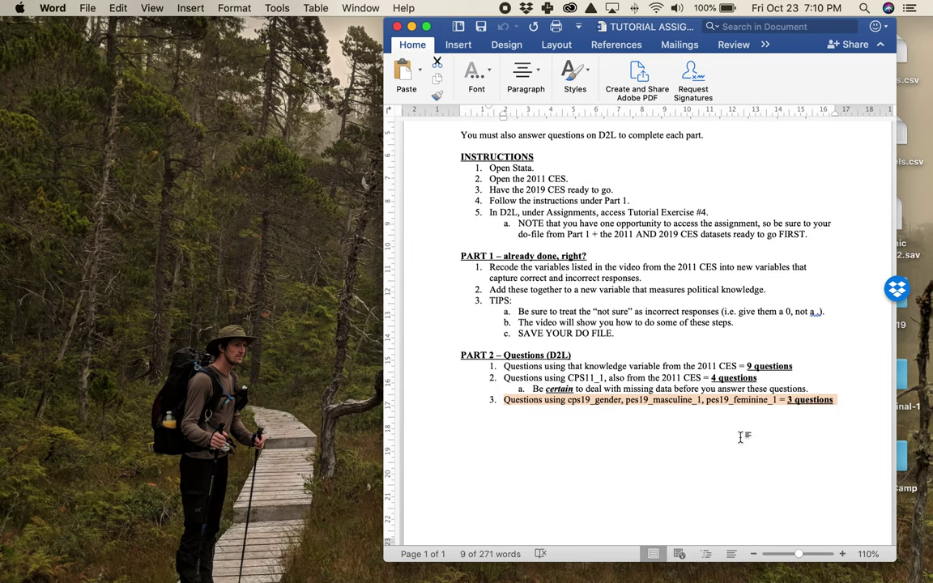
{"action": "left_click", "coordinate": [821, 234]}
{"action": "left_click_drag", "start_coordinate": [821, 234], "coordinate": [519, 223]}
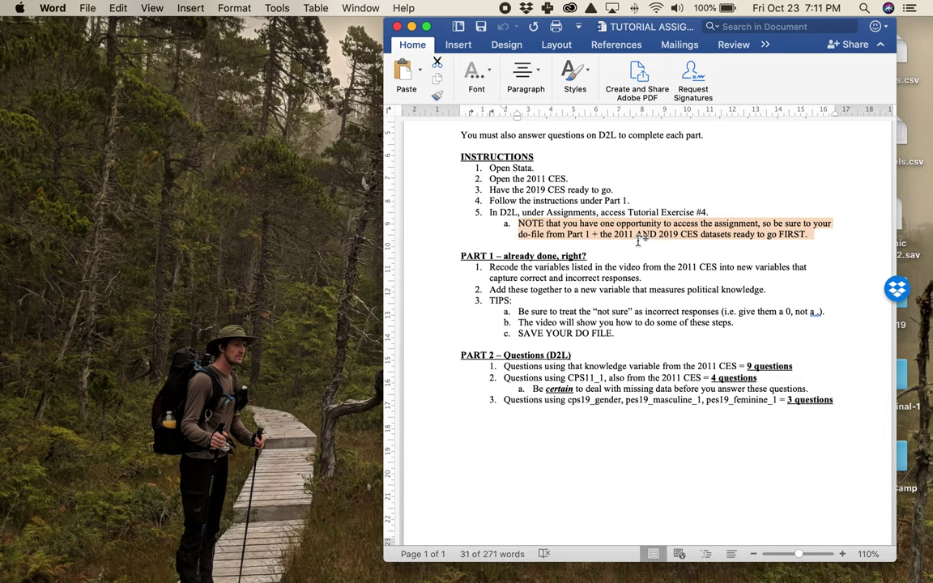
- Hide the assignment document, switch to Stata and let it check for updates now
{"action": "left_click", "coordinate": [320, 258]}
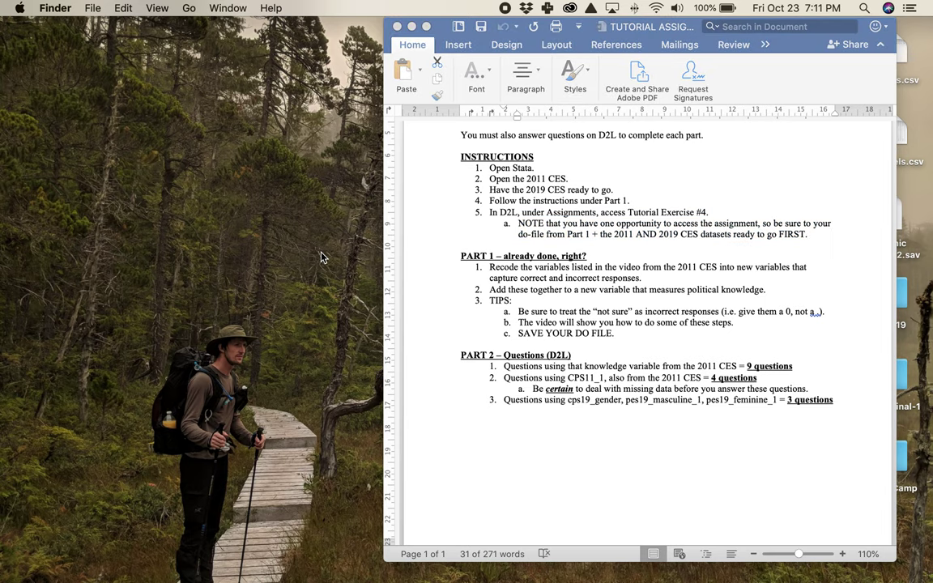
{"action": "key", "text": "super+Tab"}
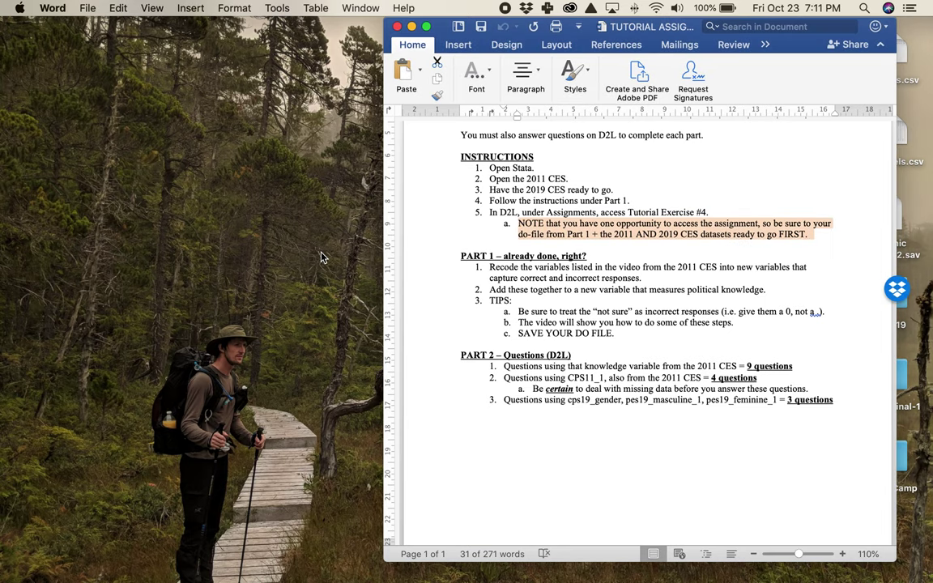
{"action": "key", "text": "super+h"}
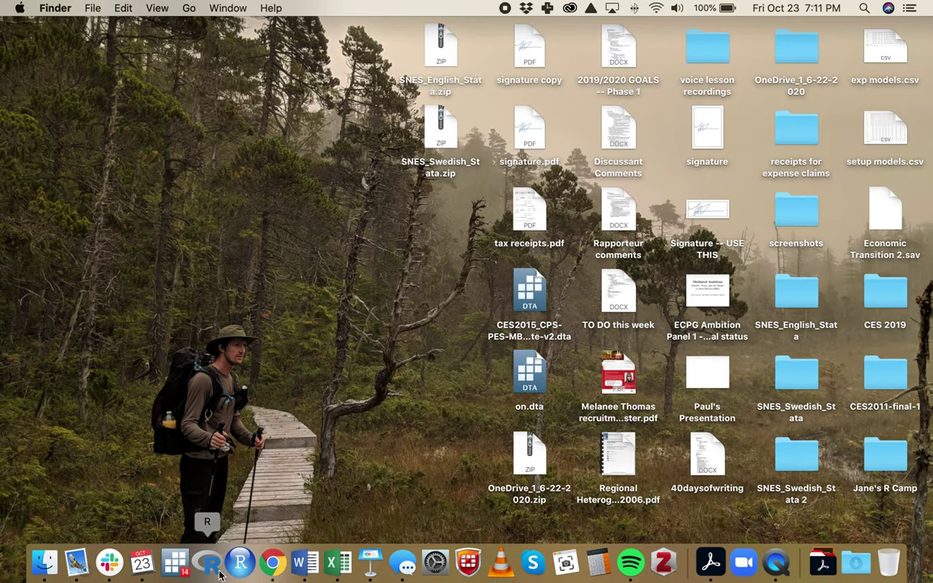
{"action": "left_click", "coordinate": [180, 567]}
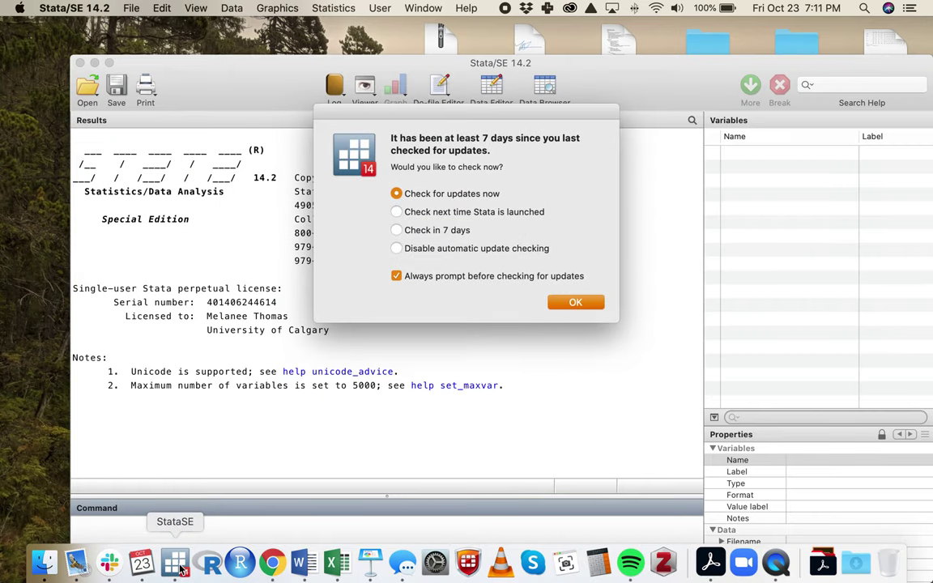
{"action": "left_click", "coordinate": [588, 302]}
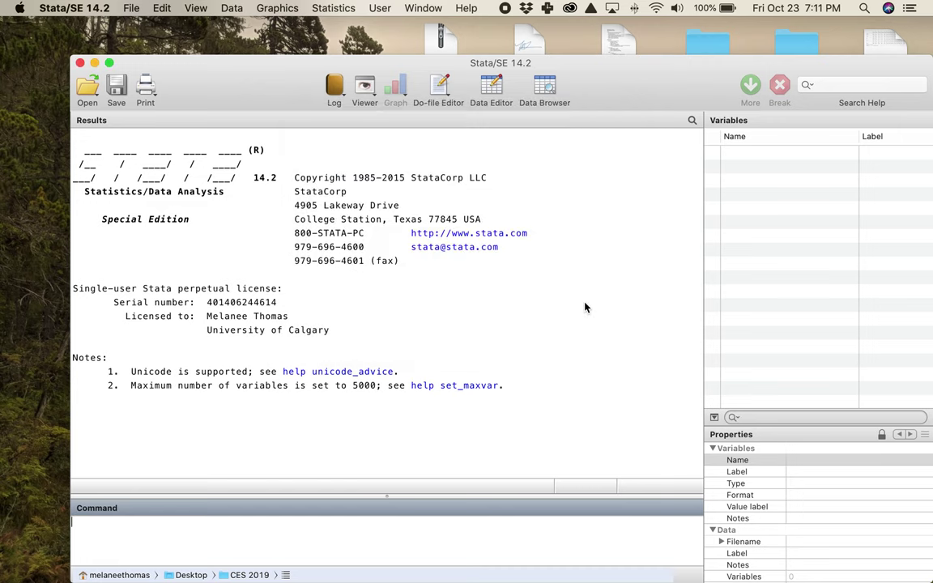
{"action": "left_click_drag", "start_coordinate": [649, 84], "coordinate": [599, 45]}
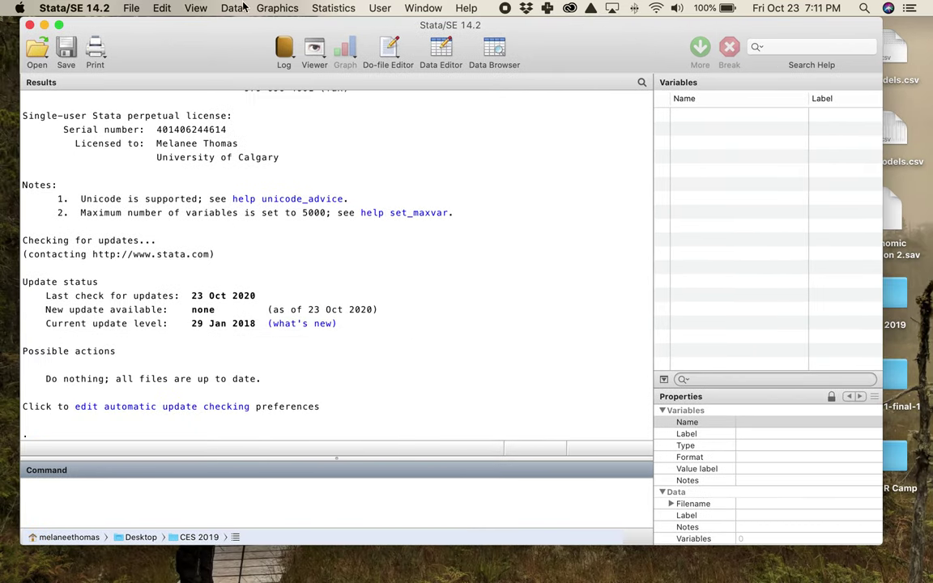
- Open the recent do-file "Tutorial #4 do file" in the Do-file Editor
{"action": "left_click", "coordinate": [119, 8]}
{"action": "mouse_move", "coordinate": [151, 76]}
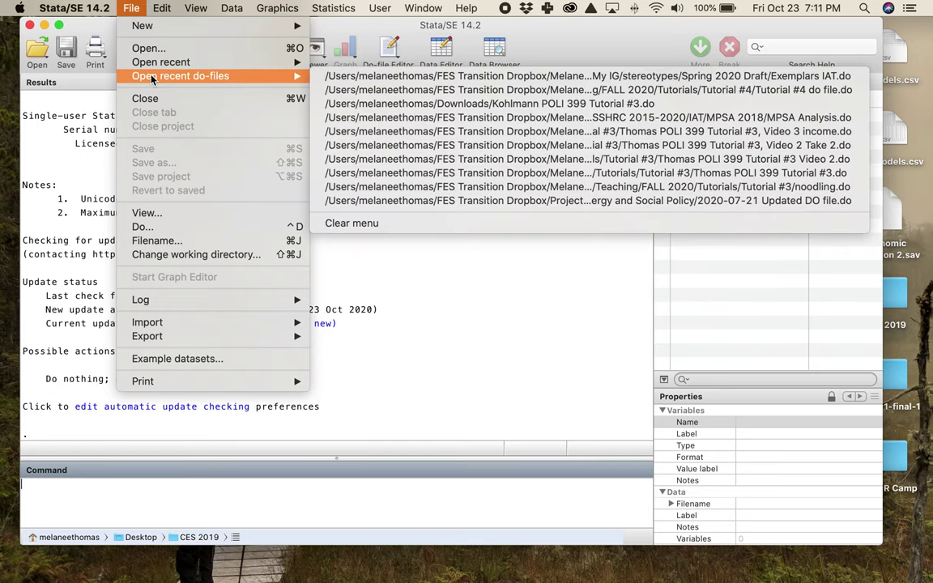
{"action": "left_click", "coordinate": [421, 92]}
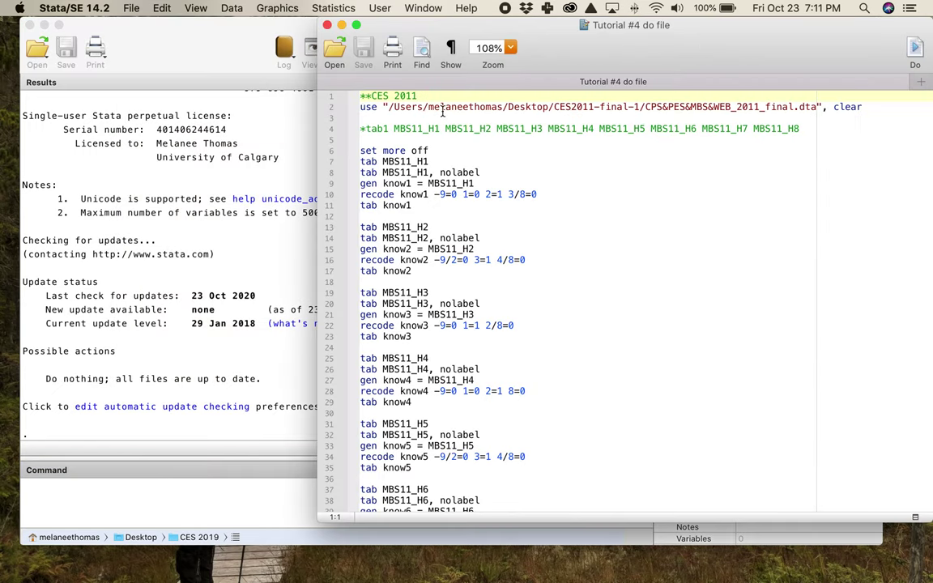
{"action": "left_click_drag", "start_coordinate": [647, 27], "coordinate": [642, 26]}
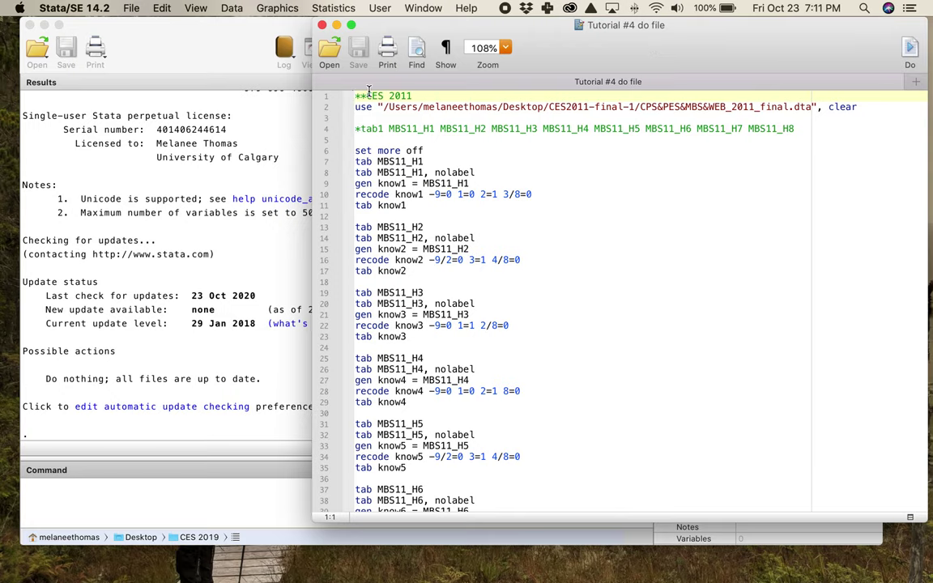
- Run lines 1 to 56 of the do-file, from loading the 2011 CES dataset through tabulating knowledge
{"action": "left_click_drag", "start_coordinate": [324, 94], "coordinate": [468, 348]}
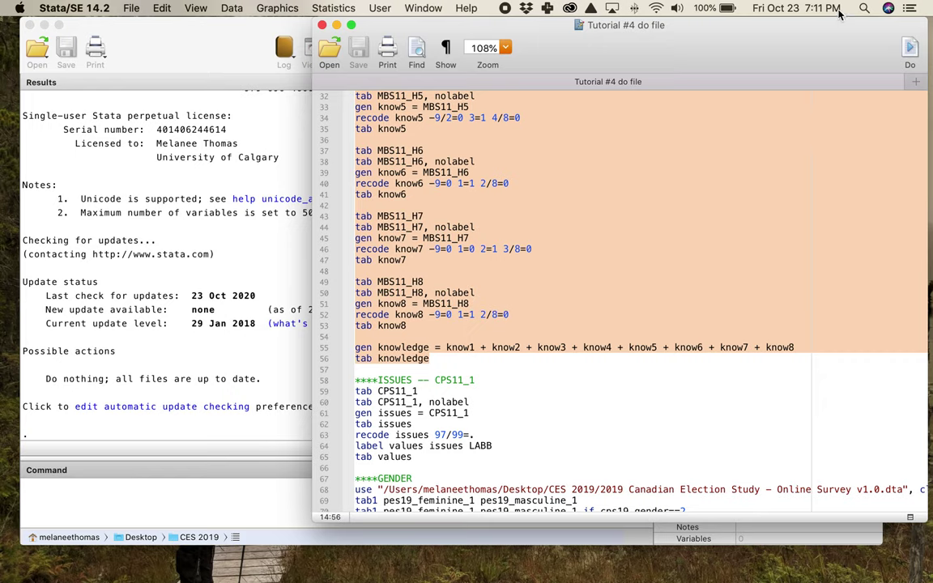
{"action": "left_click", "coordinate": [910, 53]}
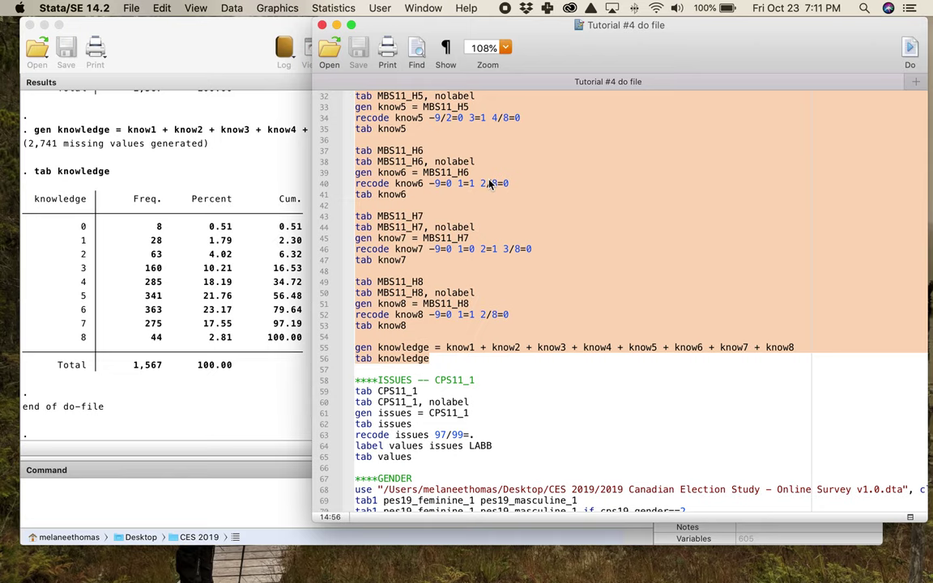
{"action": "key", "text": "super+shift+d"}
{"action": "scroll", "coordinate": [571, 192], "scroll_direction": "up", "scroll_amount": 10}
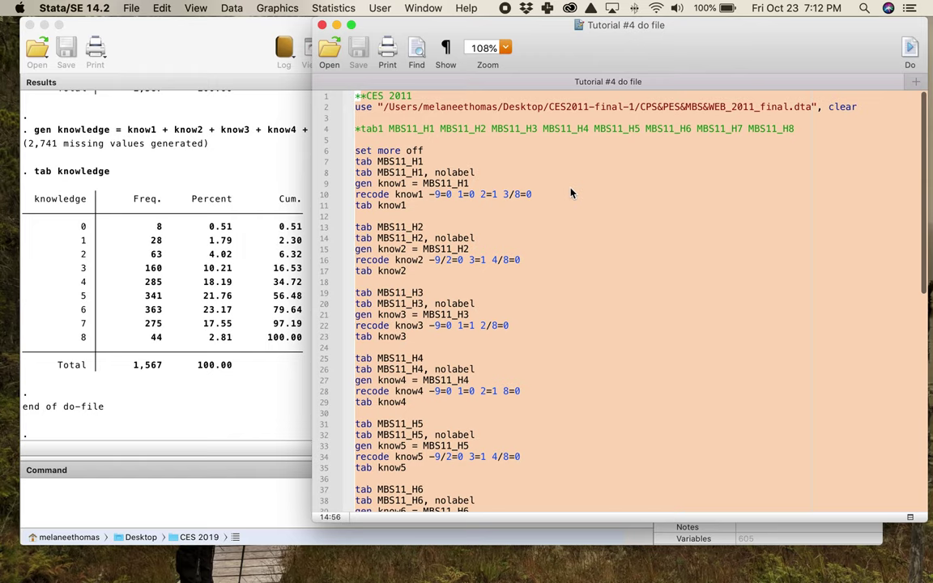
{"action": "left_click", "coordinate": [571, 188]}
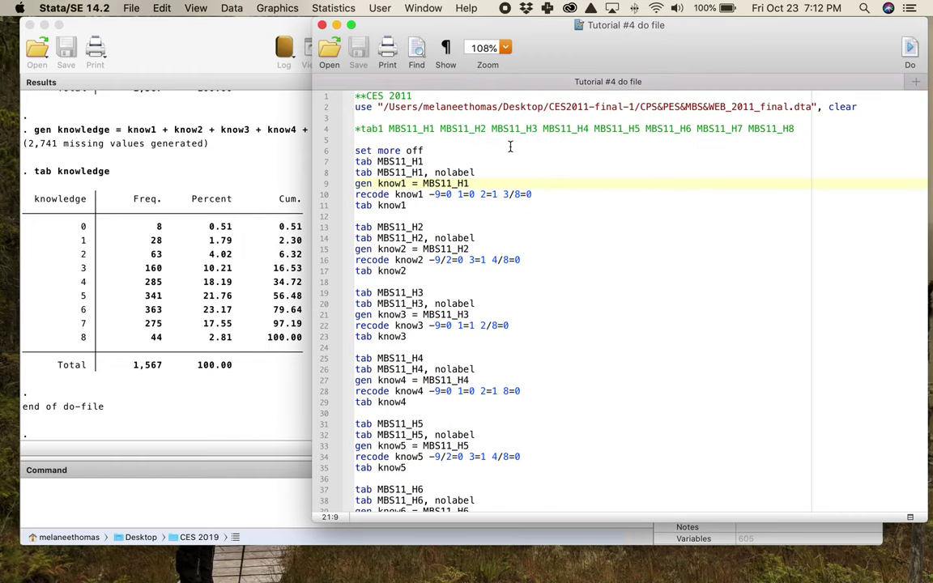
- Switch to Word and consult the Part 2 questions in the Part Two assignment document
{"action": "scroll", "coordinate": [511, 146], "scroll_direction": "down", "scroll_amount": 2}
{"action": "scroll", "coordinate": [510, 147], "scroll_direction": "up", "scroll_amount": 2}
{"action": "mouse_move", "coordinate": [597, 576]}
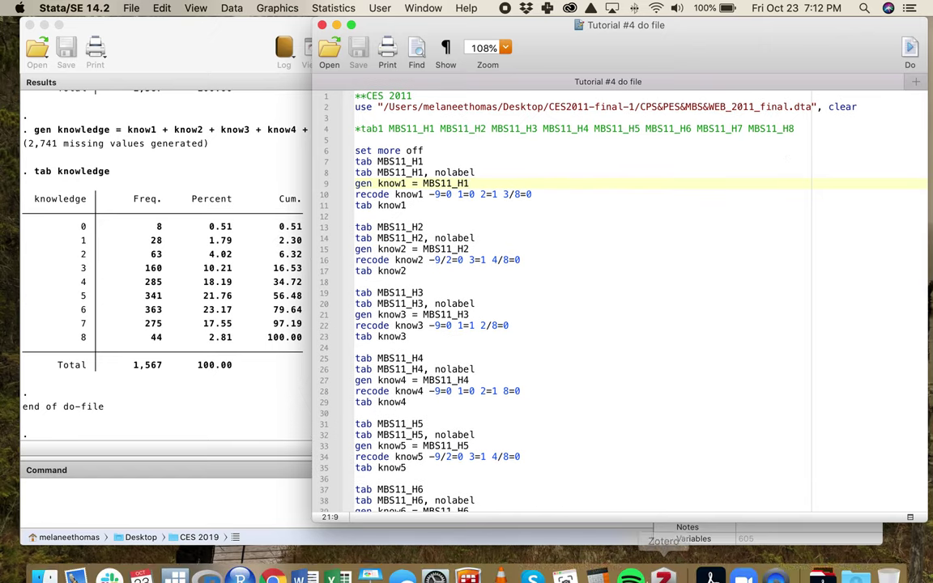
{"action": "left_click", "coordinate": [305, 564]}
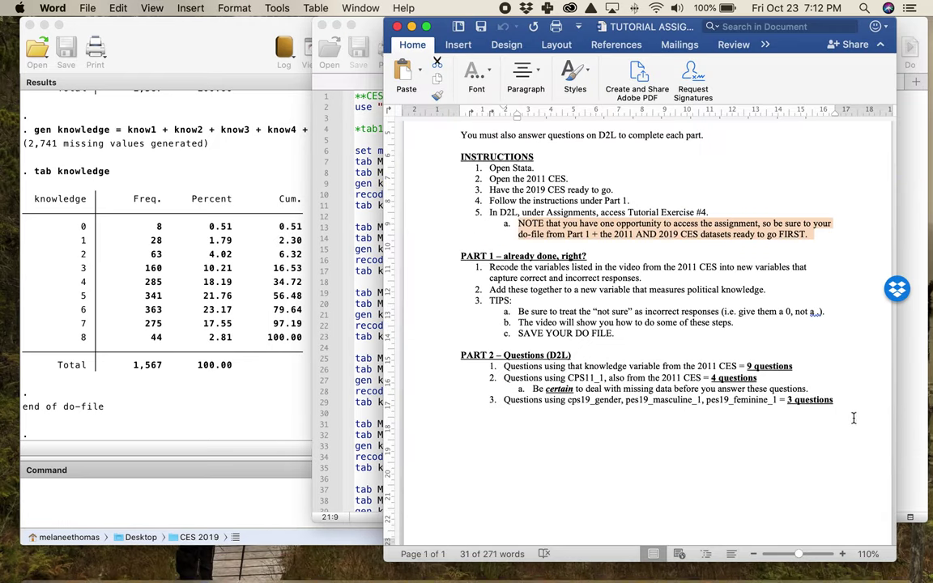
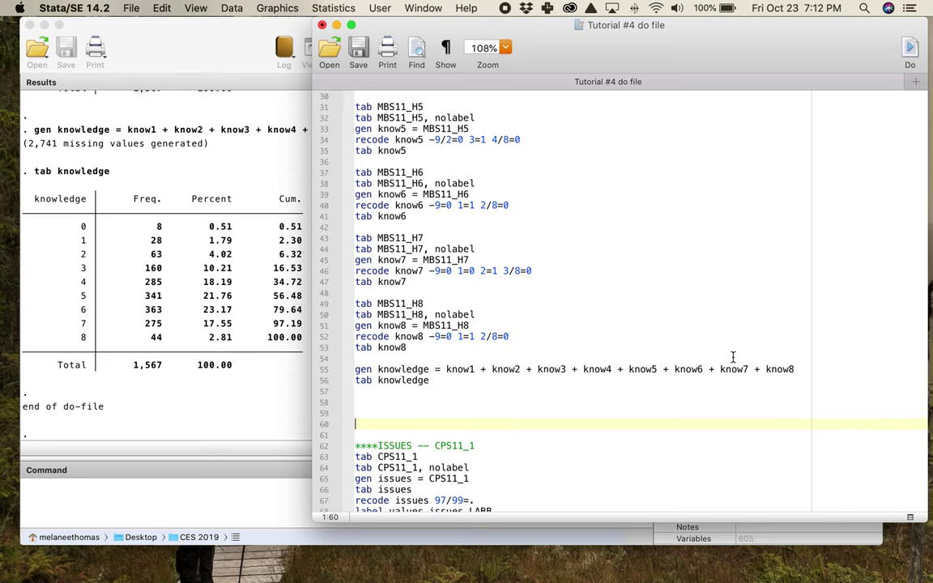
- Bring the Stata results to the front and examine the frequency table for the knowledge variable
{"action": "scroll", "coordinate": [578, 301], "scroll_direction": "down", "scroll_amount": 4}
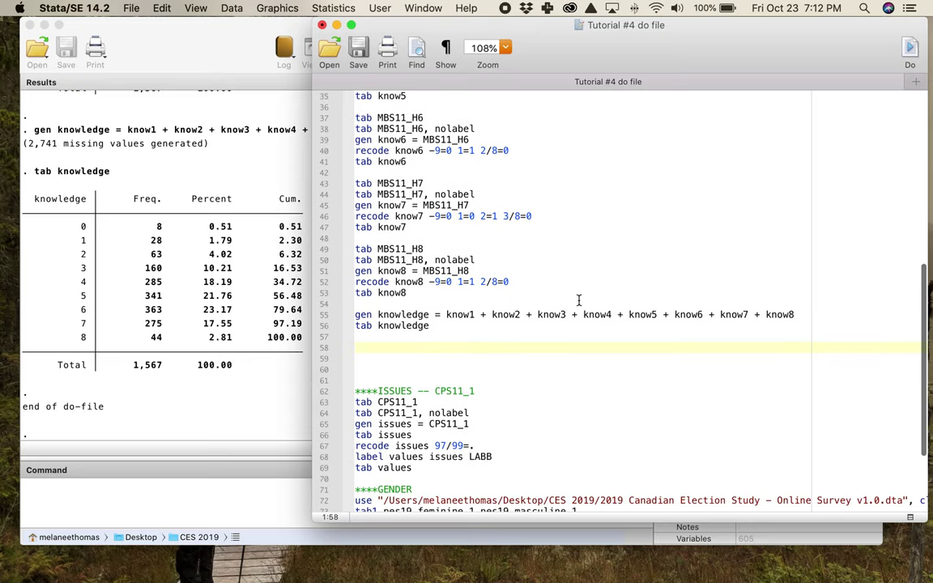
{"action": "scroll", "coordinate": [545, 337], "scroll_direction": "up", "scroll_amount": 2}
{"action": "left_click_drag", "start_coordinate": [563, 30], "coordinate": [584, 26]}
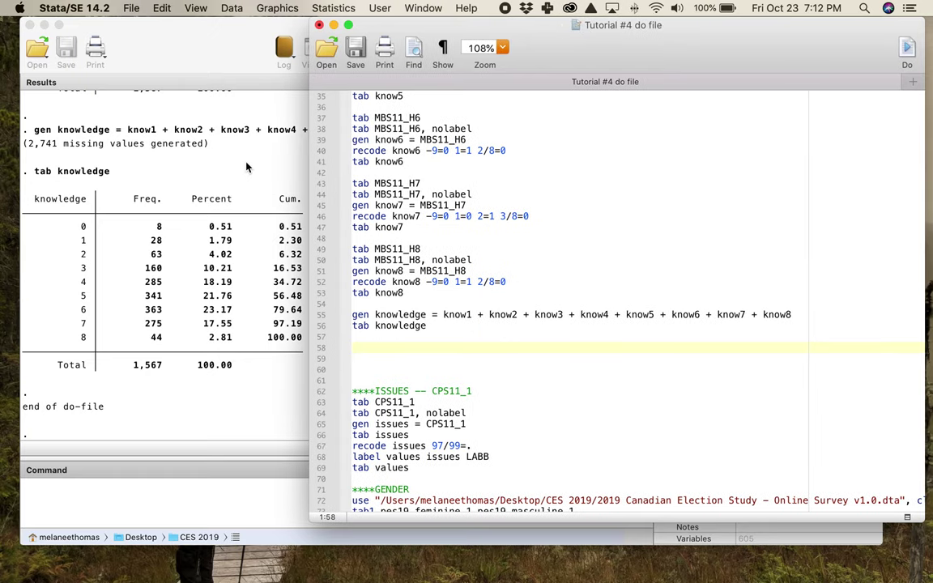
{"action": "left_click", "coordinate": [221, 145]}
{"action": "left_click_drag", "start_coordinate": [30, 200], "coordinate": [323, 373]}
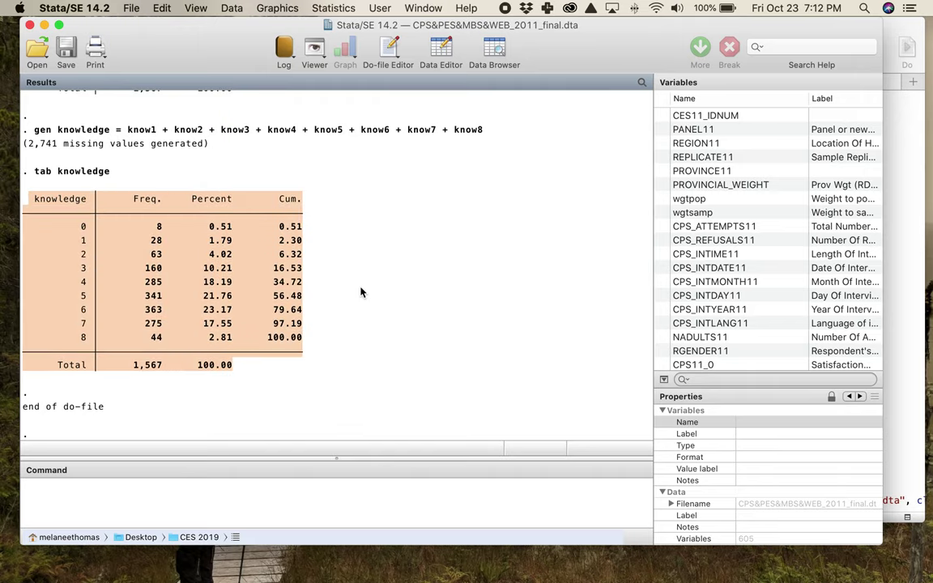
- Examine the knowledge frequency table for its most frequent score and for the score where the cumulative percentage passes 50
{"action": "left_click", "coordinate": [390, 294]}
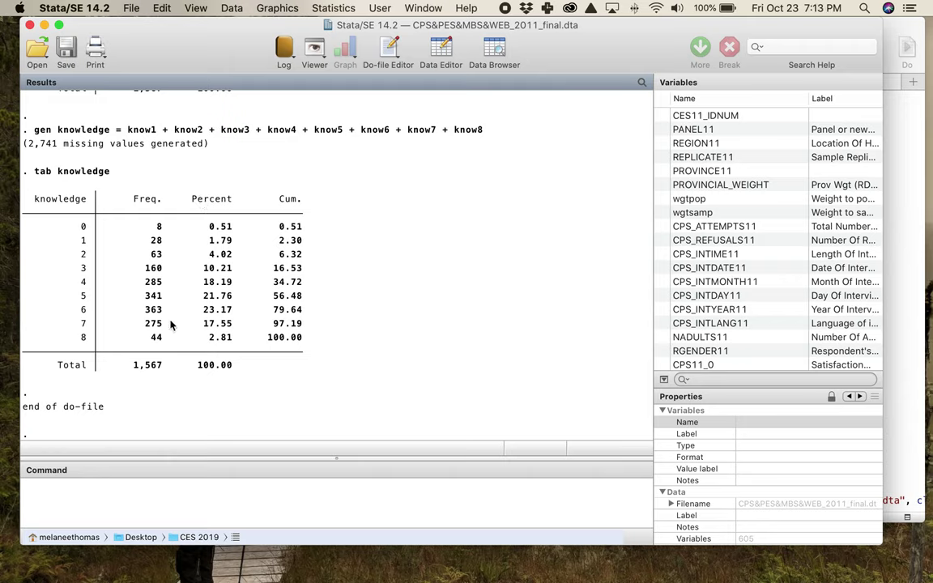
{"action": "left_click_drag", "start_coordinate": [200, 309], "coordinate": [233, 309]}
{"action": "left_click_drag", "start_coordinate": [132, 312], "coordinate": [236, 317]}
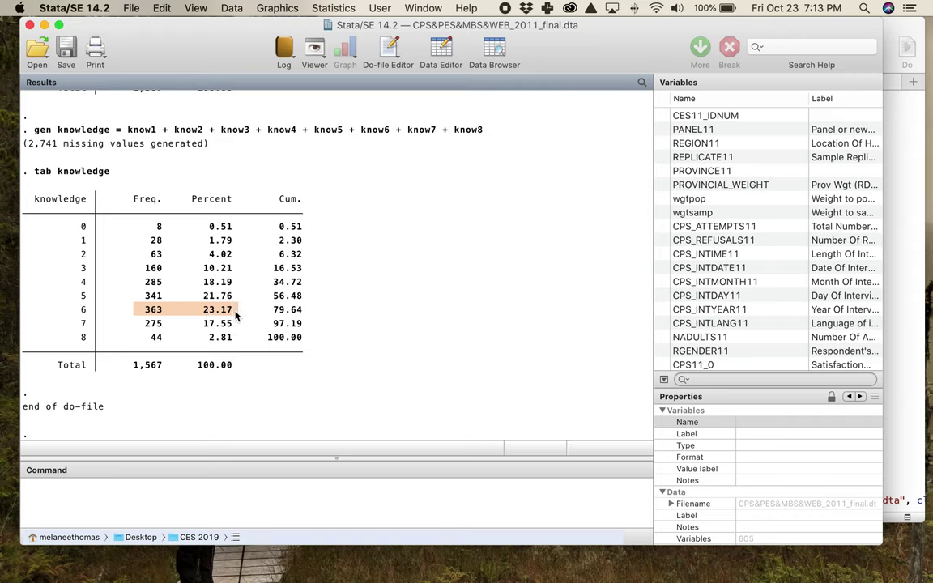
{"action": "left_click", "coordinate": [372, 299]}
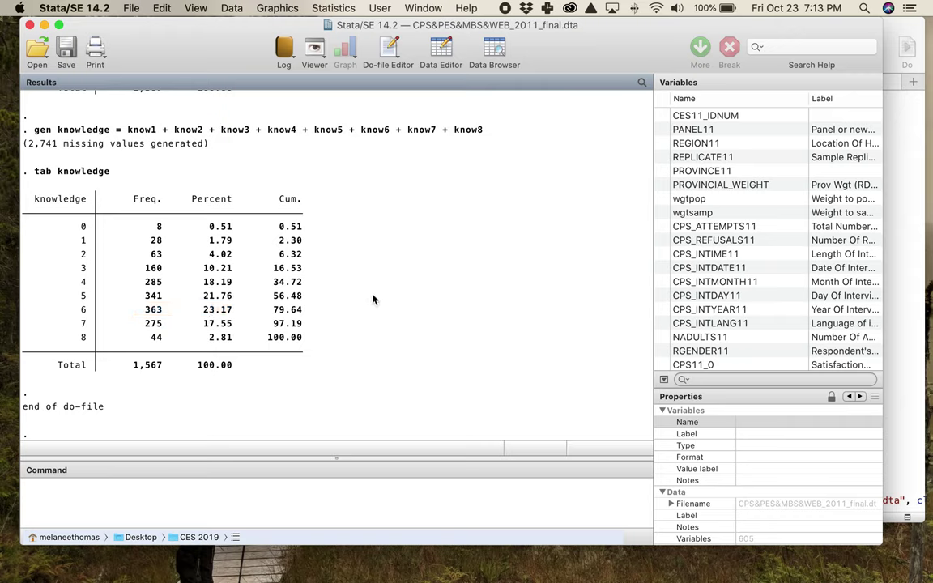
{"action": "left_click_drag", "start_coordinate": [268, 198], "coordinate": [315, 356]}
{"action": "left_click", "coordinate": [284, 302]}
{"action": "left_click_drag", "start_coordinate": [68, 302], "coordinate": [312, 301]}
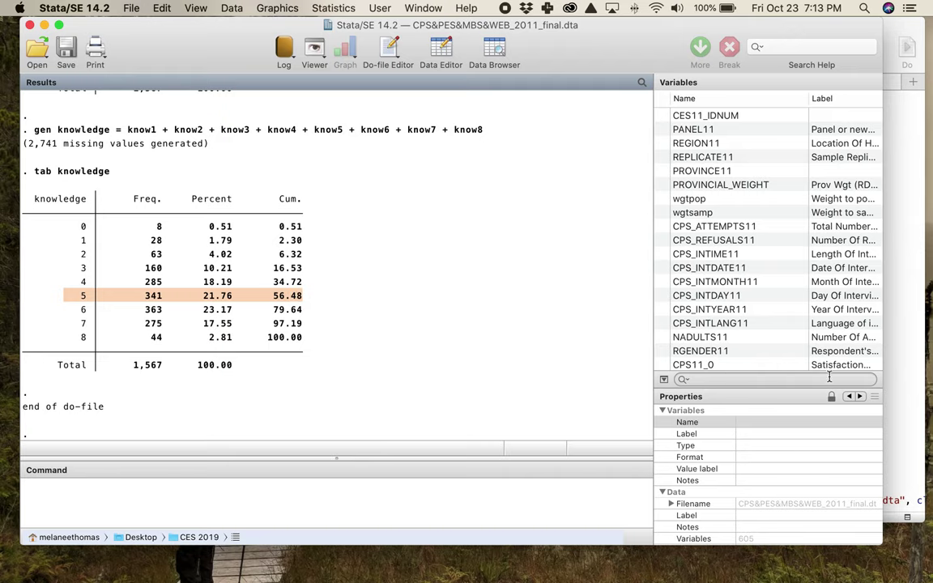
- Add the command "mean knowledge" below "tab knowledge" in the do-file and run only that line
{"action": "key", "text": "super+9"}
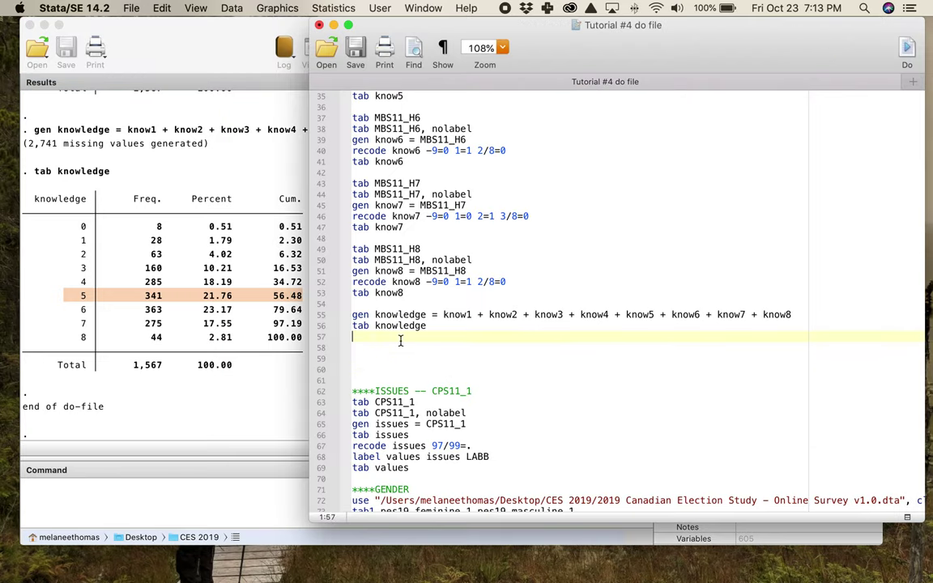
{"action": "key", "text": "Return"}
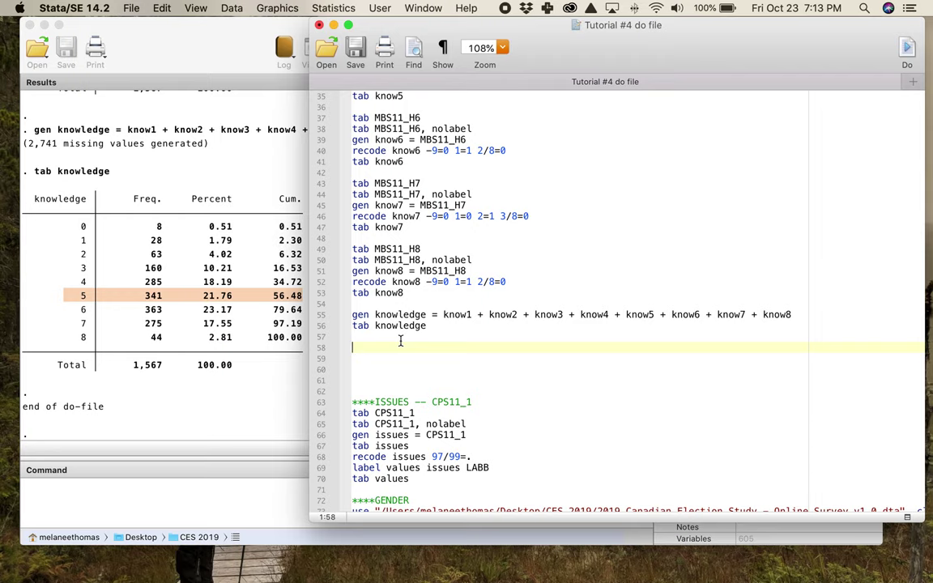
{"action": "left_click", "coordinate": [155, 274]}
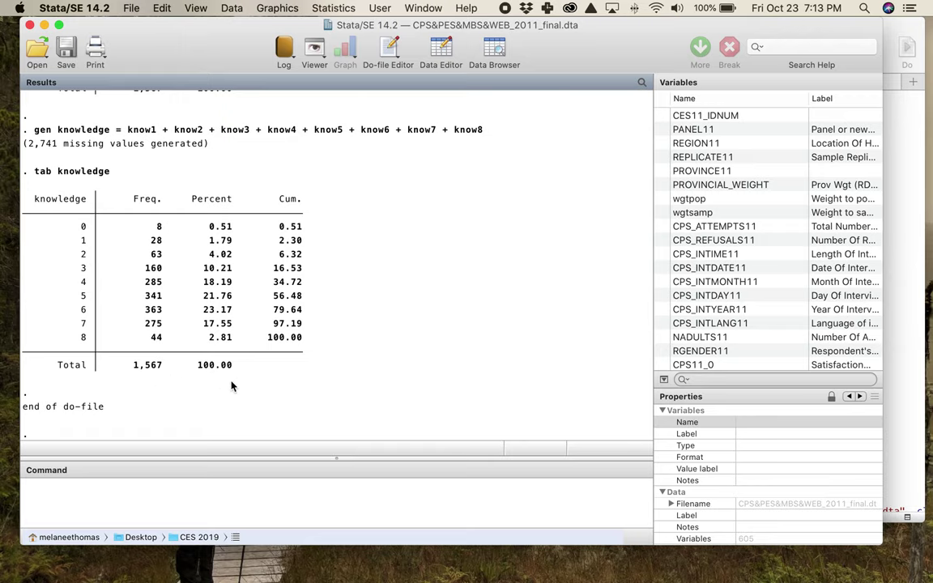
{"action": "left_click", "coordinate": [896, 417]}
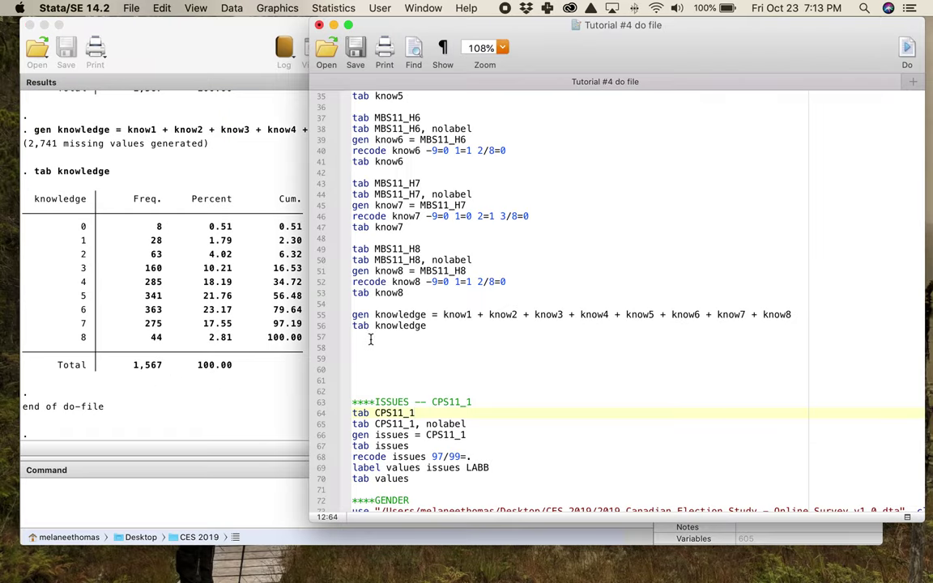
{"action": "left_click", "coordinate": [471, 340]}
{"action": "type", "text": "mean knowledge"}
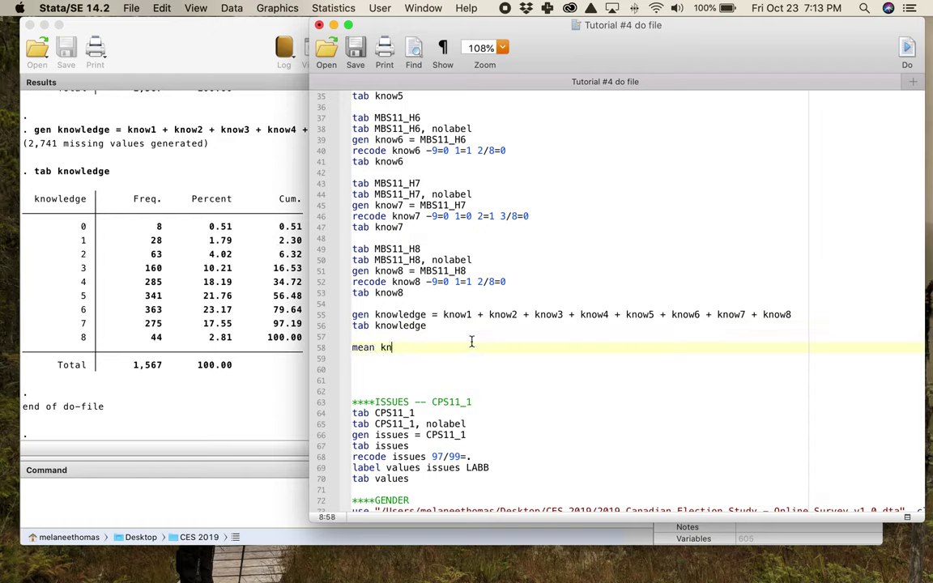
{"action": "key", "text": "shift+Left"}
{"action": "key", "text": "shift+Left"}
{"action": "key", "text": "shift+Left"}
{"action": "key", "text": "shift+Left"}
{"action": "key", "text": "shift+Left"}
{"action": "key", "text": "super+shift+d"}
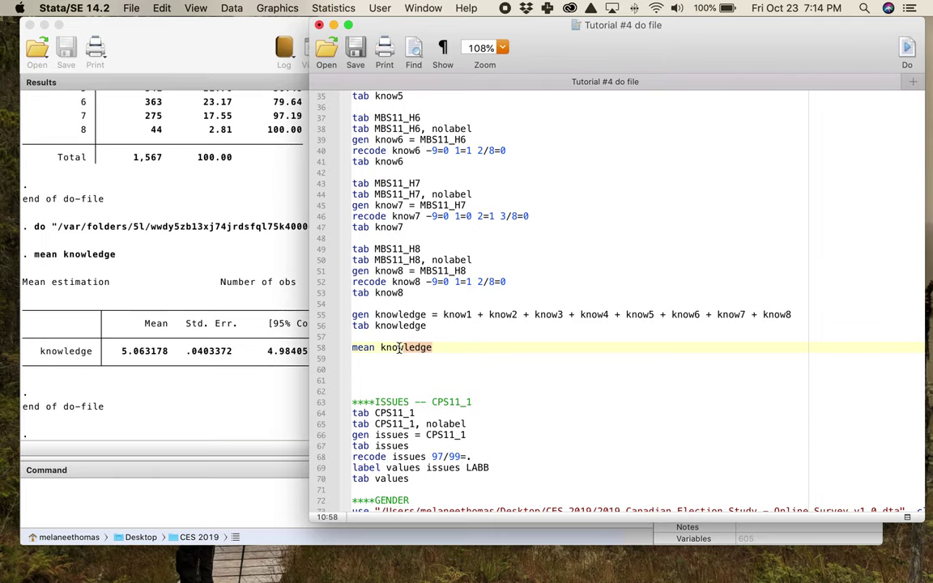
- Bring the results to the front and examine the mean and standard error of knowledge
{"action": "left_click", "coordinate": [178, 354]}
{"action": "left_click_drag", "start_coordinate": [118, 359], "coordinate": [237, 354]}
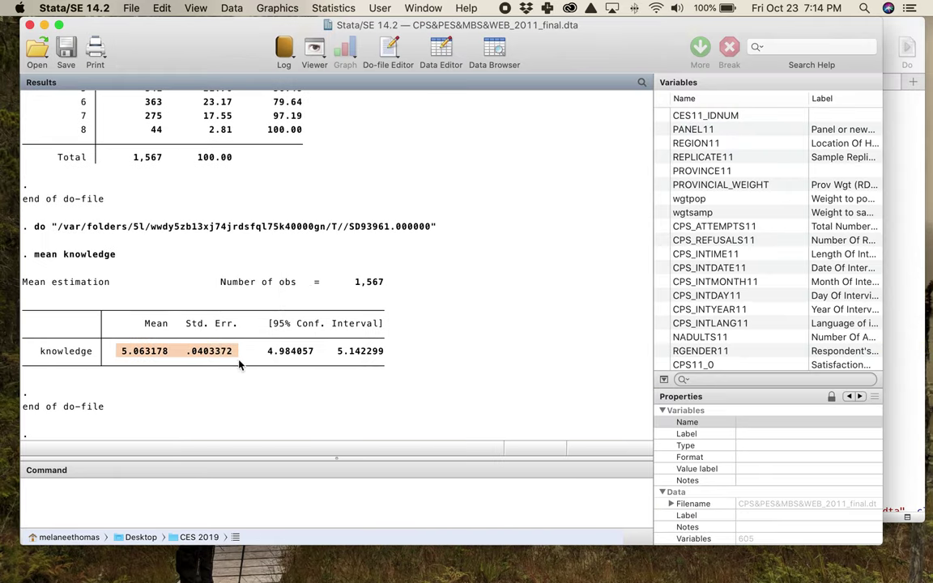
{"action": "left_click_drag", "start_coordinate": [183, 324], "coordinate": [231, 327]}
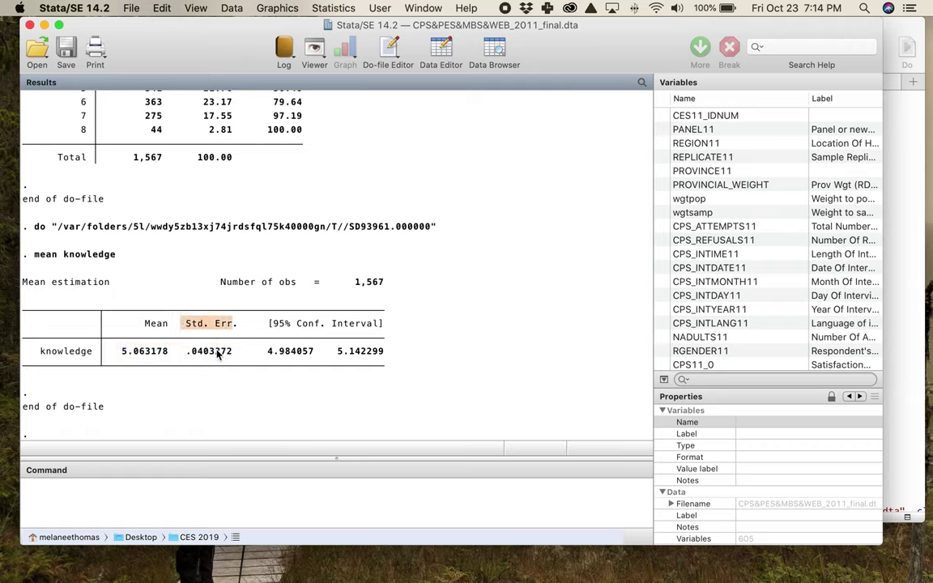
{"action": "left_click_drag", "start_coordinate": [120, 357], "coordinate": [167, 357]}
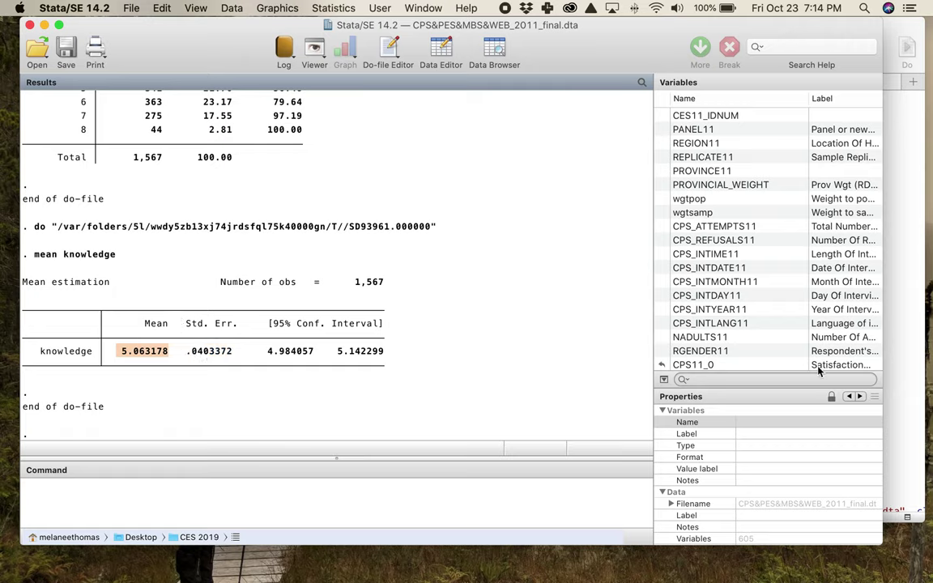
- Add "su knowledge" beneath the mean command in the do-file, run only that line and view its output
{"action": "left_click", "coordinate": [892, 378]}
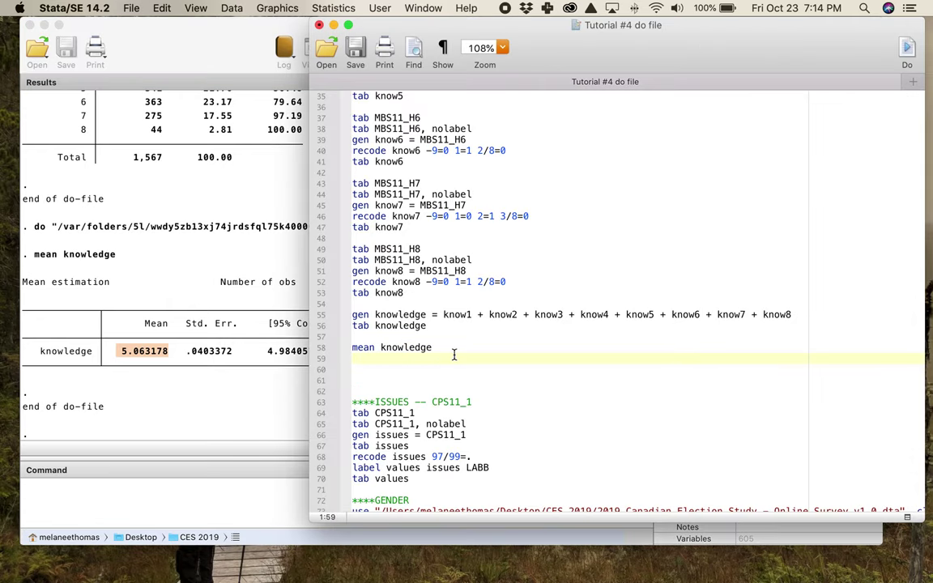
{"action": "key", "text": "Return"}
{"action": "type", "text": "summarize"}
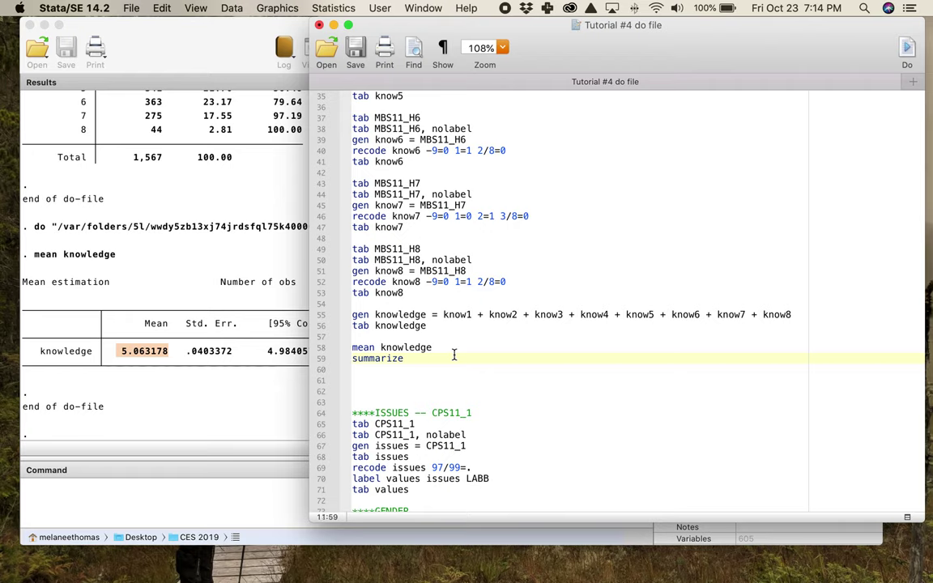
{"action": "key", "text": "BackSpace"}
{"action": "key", "text": "BackSpace"}
{"action": "key", "text": "BackSpace"}
{"action": "key", "text": "BackSpace"}
{"action": "key", "text": "BackSpace"}
{"action": "key", "text": "BackSpace"}
{"action": "key", "text": "BackSpace"}
{"action": "type", "text": "knowledge"}
{"action": "key", "text": "super+shift+d"}
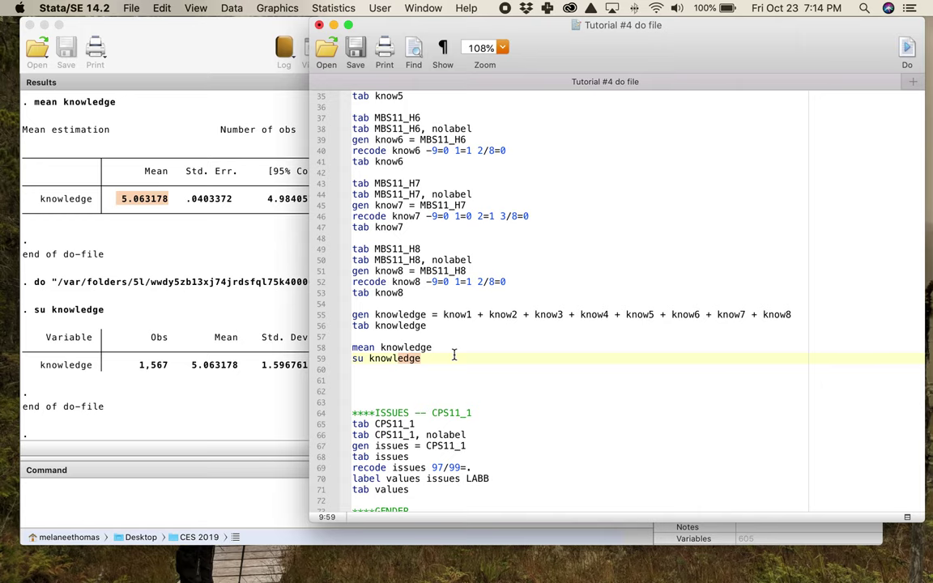
{"action": "left_click", "coordinate": [194, 354]}
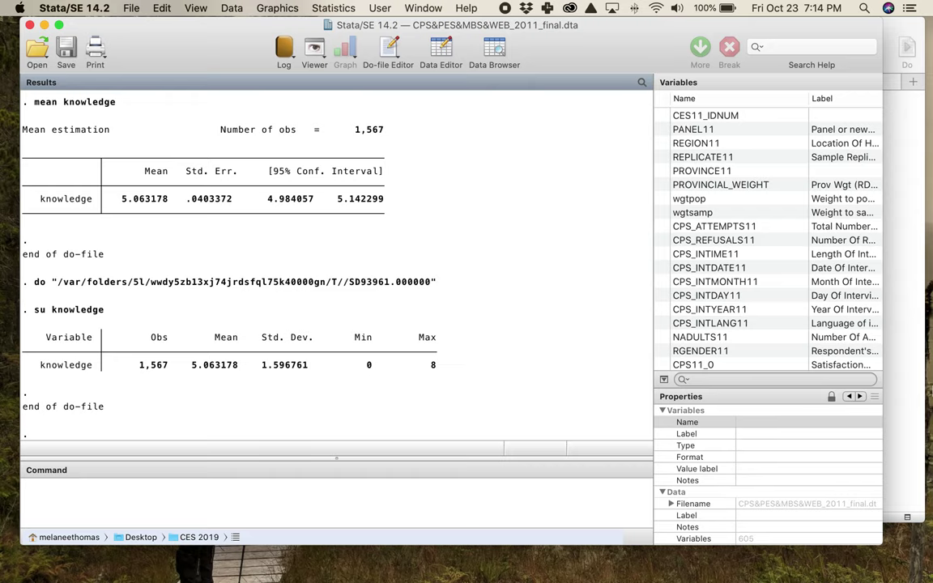
- Add the command "su knowledge, detail" on line 60 of the do-file, beneath "su knowledge"
{"action": "left_click", "coordinate": [901, 391]}
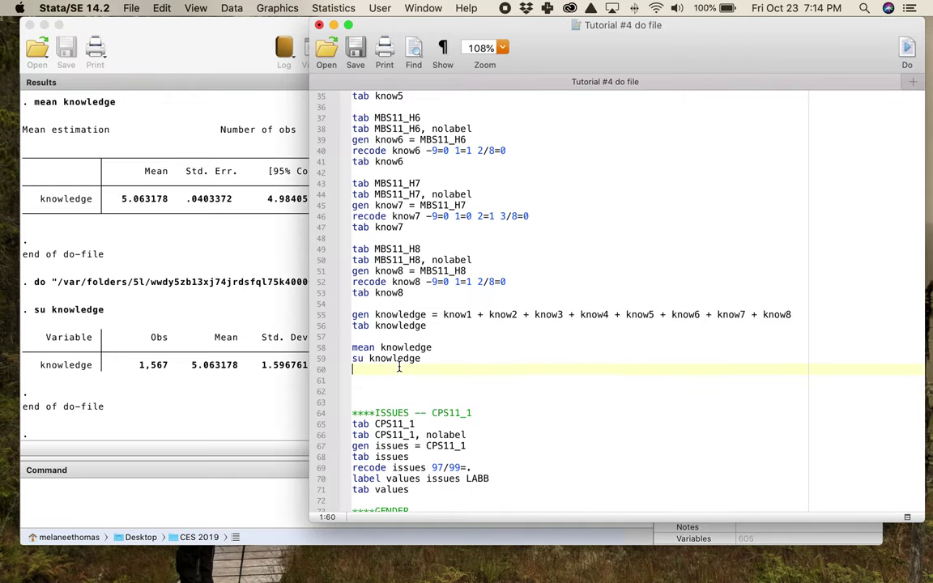
{"action": "type", "text": "u knowledge, detail"}
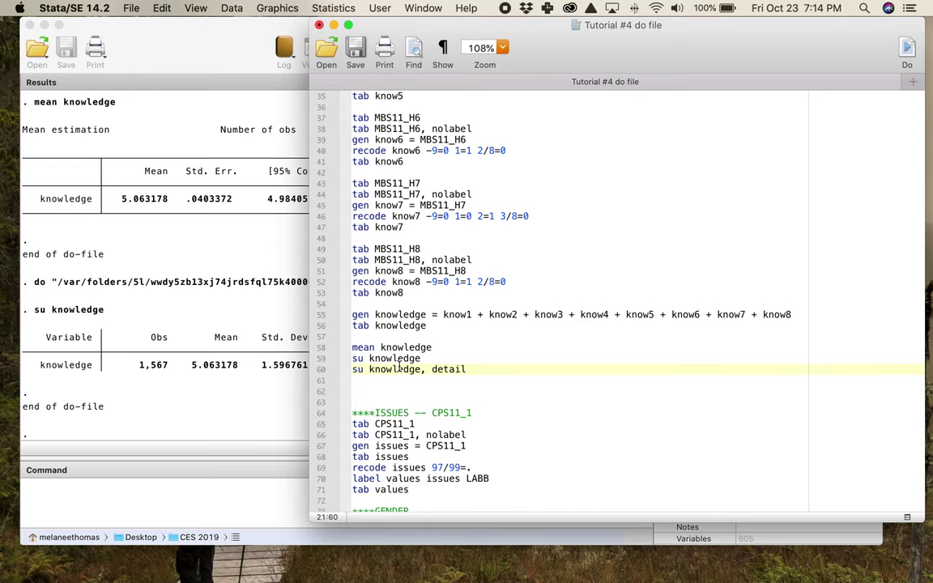
{"action": "scroll", "coordinate": [395, 356], "scroll_direction": "up", "scroll_amount": 1}
{"action": "key", "text": "Left"}
{"action": "key", "text": "Left"}
{"action": "key", "text": "Left"}
{"action": "key", "text": "Left"}
{"action": "key", "text": "Left"}
{"action": "key", "text": "Left"}
{"action": "key", "text": "Left"}
{"action": "scroll", "coordinate": [486, 372], "scroll_direction": "down", "scroll_amount": 2}
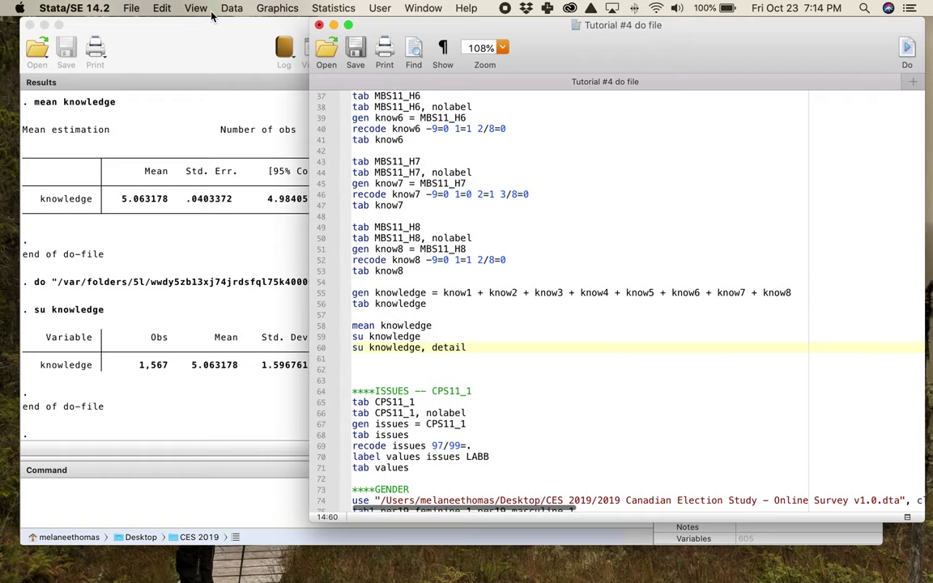
- Run only the "su knowledge, detail" line of the do-file
{"action": "left_click", "coordinate": [423, 357]}
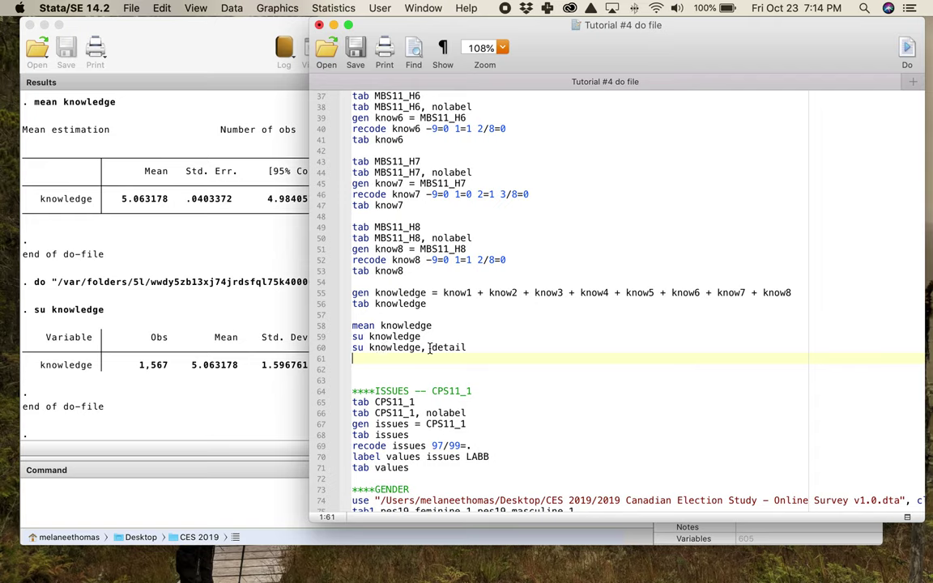
{"action": "mouse_move", "coordinate": [352, 348]}
{"action": "left_mouse_down"}
{"action": "mouse_move", "coordinate": [422, 347]}
{"action": "mouse_move", "coordinate": [328, 337]}
{"action": "mouse_move", "coordinate": [355, 338]}
{"action": "left_mouse_up"}
{"action": "left_click", "coordinate": [355, 349]}
{"action": "left_click_drag", "start_coordinate": [353, 348], "coordinate": [491, 355]}
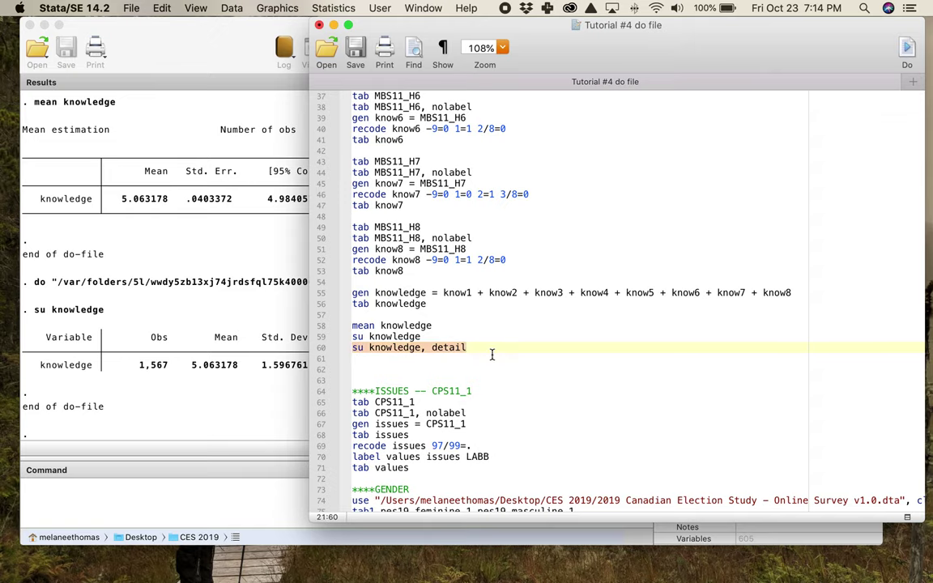
{"action": "key", "text": "super+shift+d"}
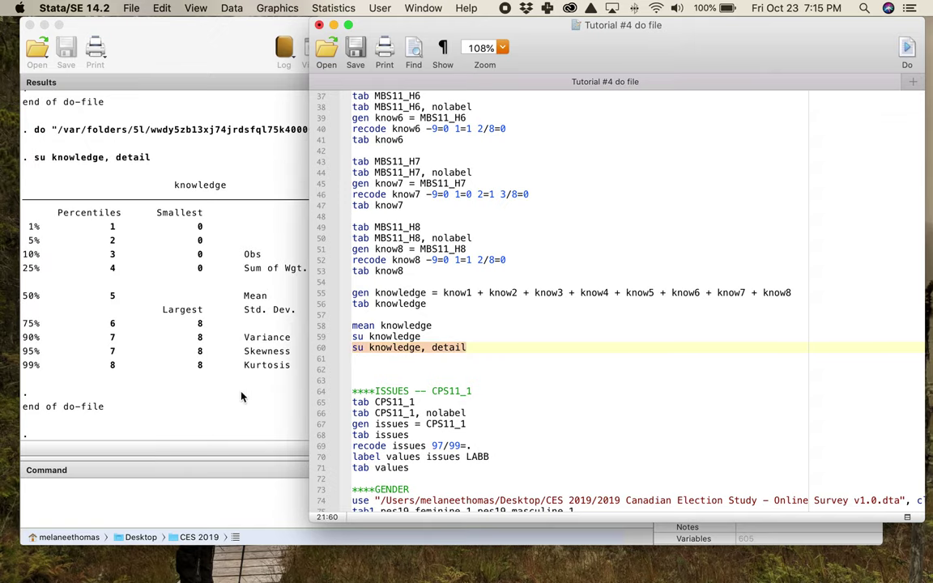
- Examine the detailed summary of knowledge: percentiles, observations, mean, standard deviation, variance, skewness and kurtosis
{"action": "left_click", "coordinate": [248, 395]}
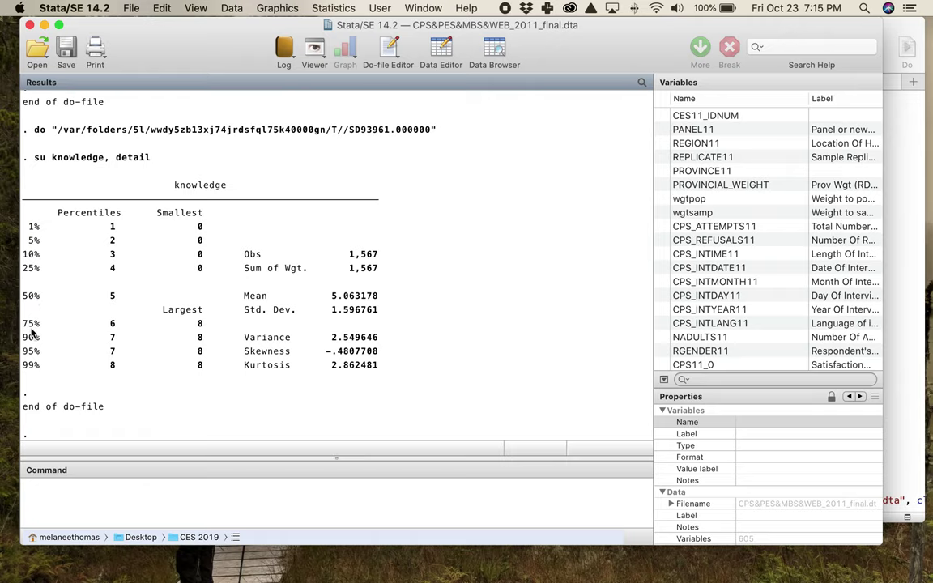
{"action": "left_click_drag", "start_coordinate": [23, 324], "coordinate": [25, 267]}
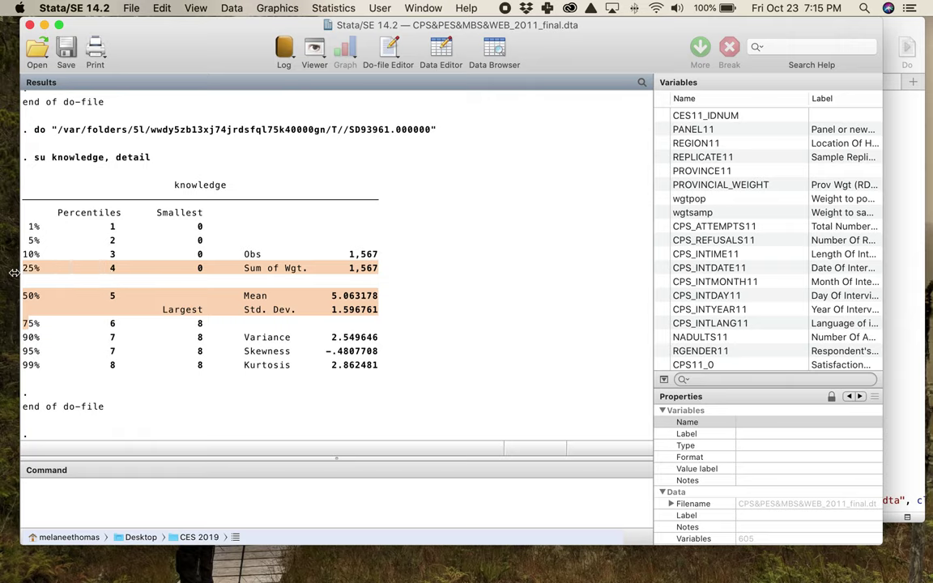
{"action": "left_click", "coordinate": [31, 343]}
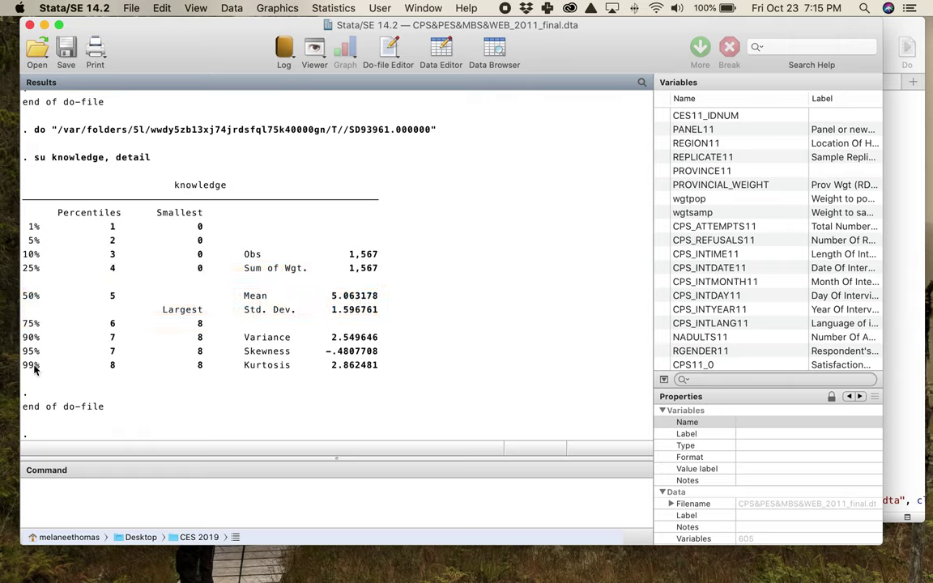
{"action": "left_click_drag", "start_coordinate": [338, 253], "coordinate": [378, 254]}
{"action": "left_click_drag", "start_coordinate": [324, 296], "coordinate": [374, 314]}
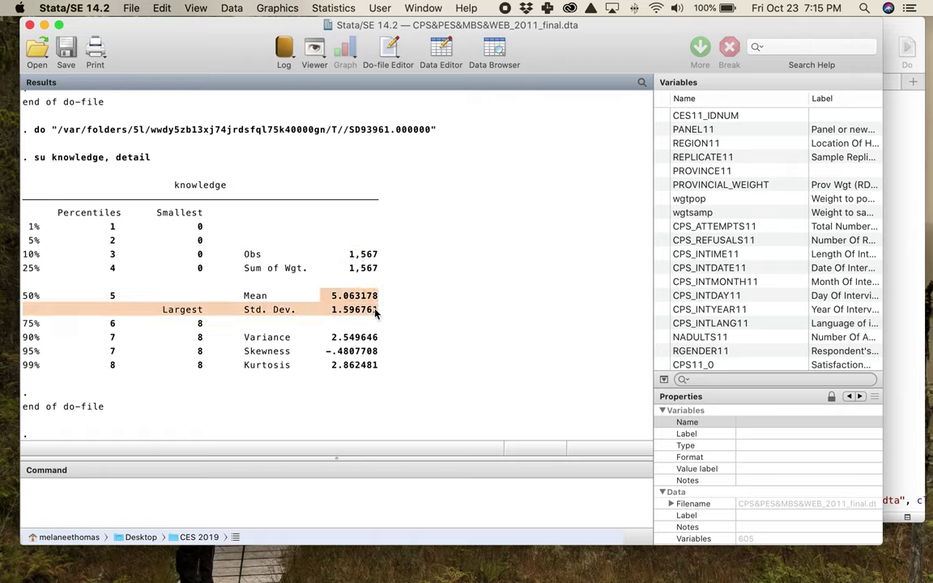
{"action": "left_click_drag", "start_coordinate": [331, 336], "coordinate": [375, 339]}
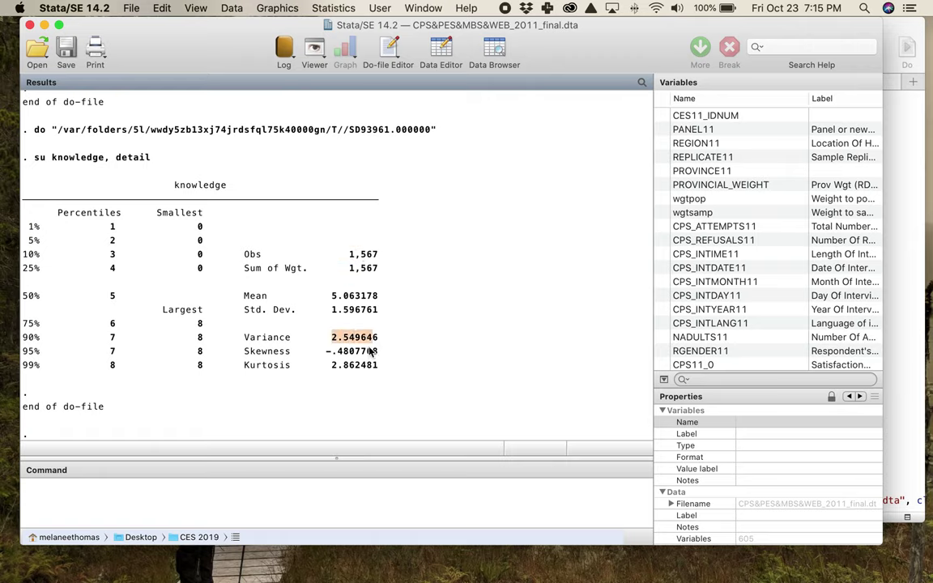
{"action": "left_click_drag", "start_coordinate": [246, 339], "coordinate": [376, 366]}
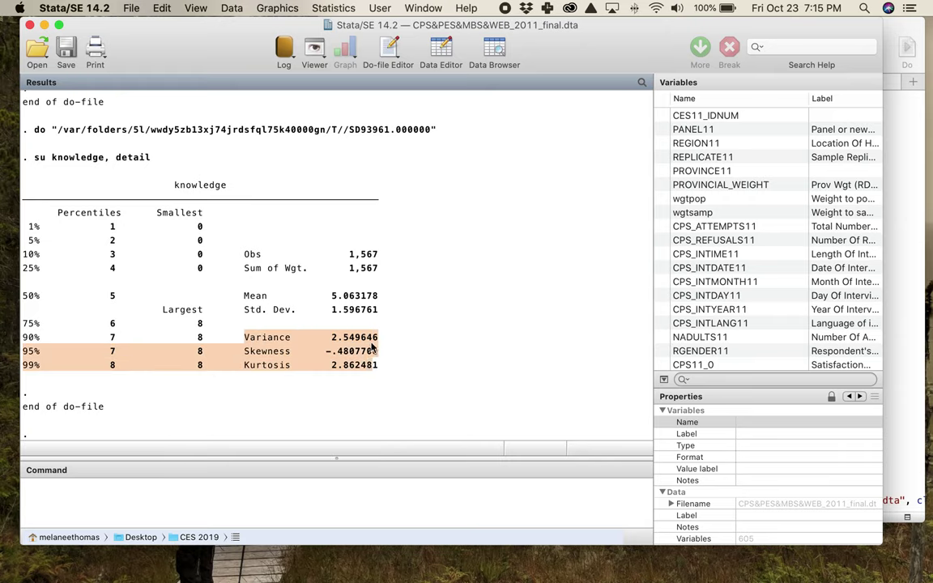
{"action": "left_click", "coordinate": [379, 339]}
{"action": "left_click_drag", "start_coordinate": [233, 296], "coordinate": [381, 314]}
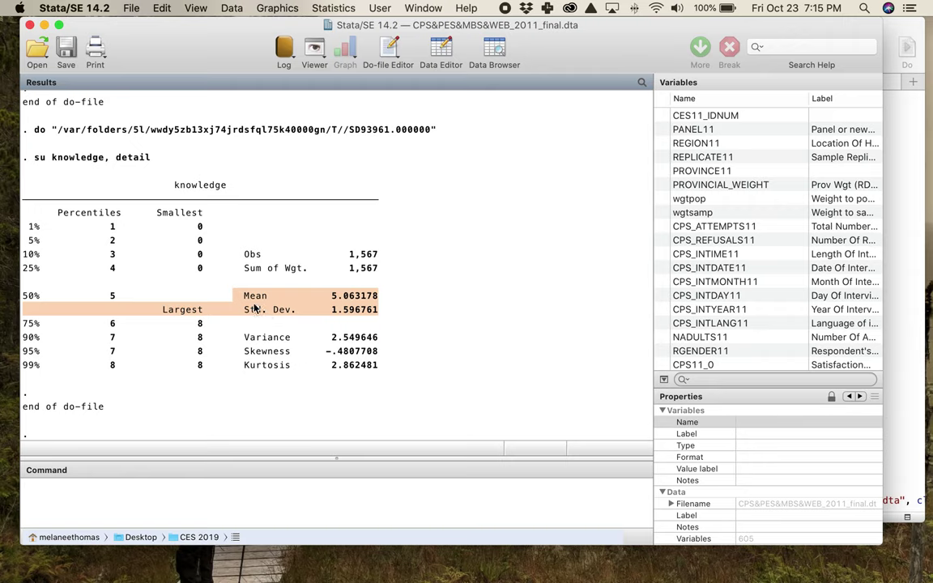
{"action": "left_click", "coordinate": [122, 299]}
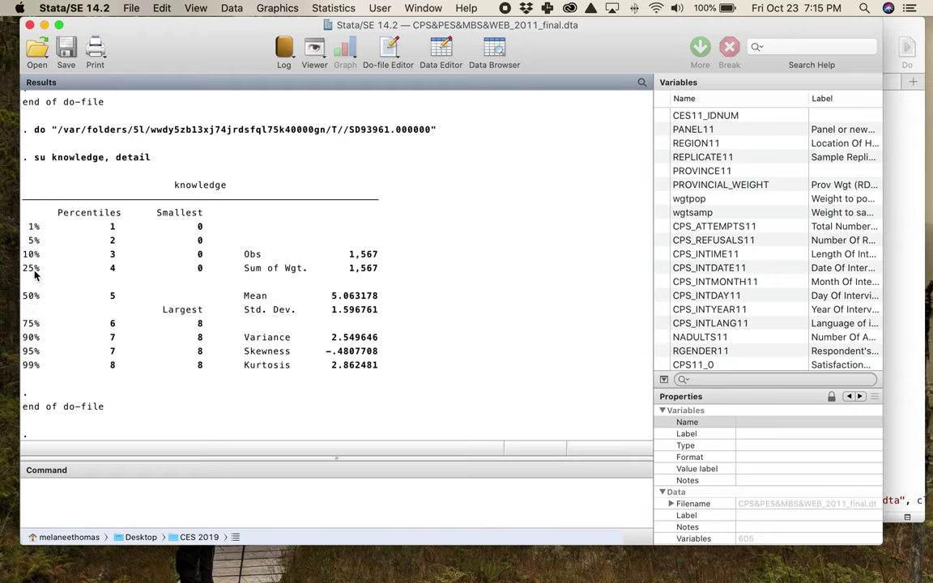
- Look up Stata's help entry for the "su" command
{"action": "left_click", "coordinate": [467, 8]}
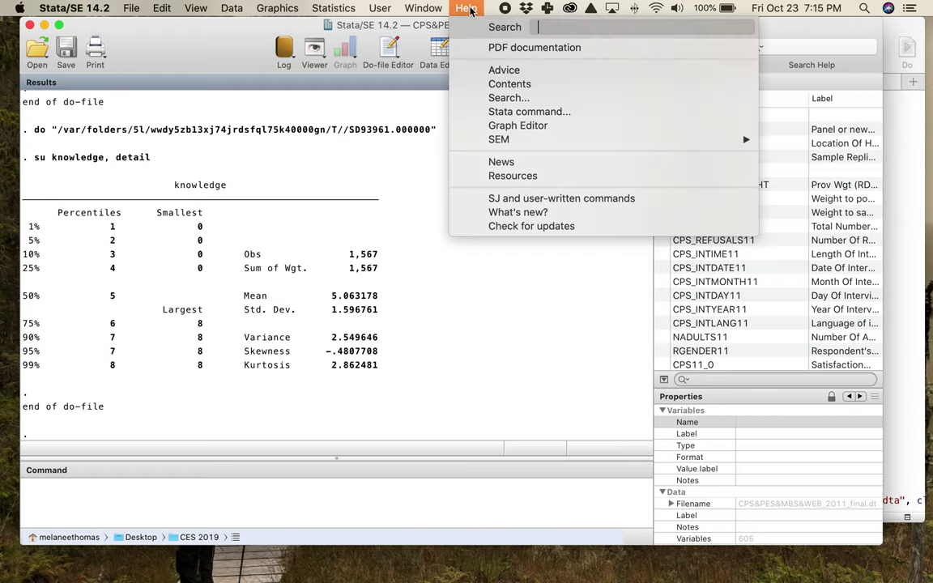
{"action": "left_click", "coordinate": [528, 111]}
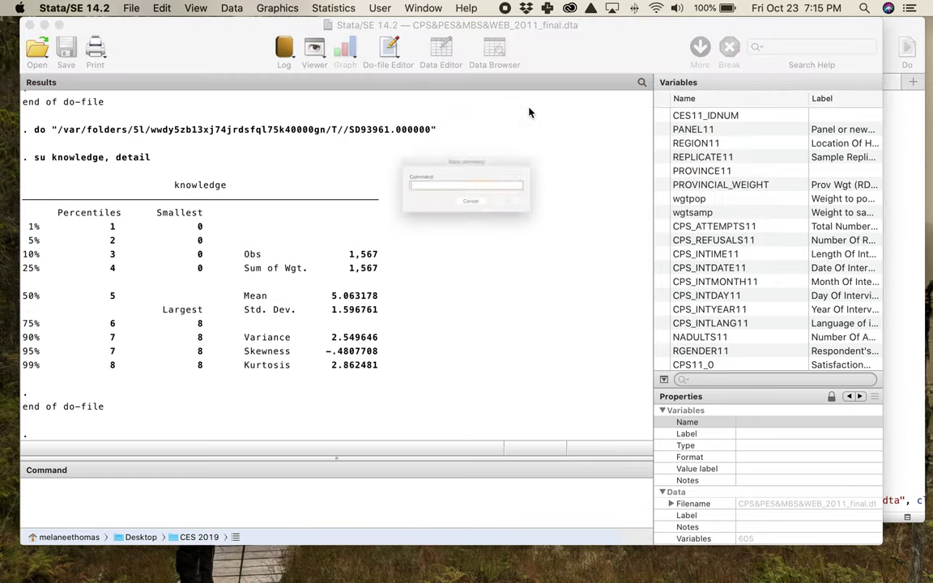
{"action": "type", "text": "su"}
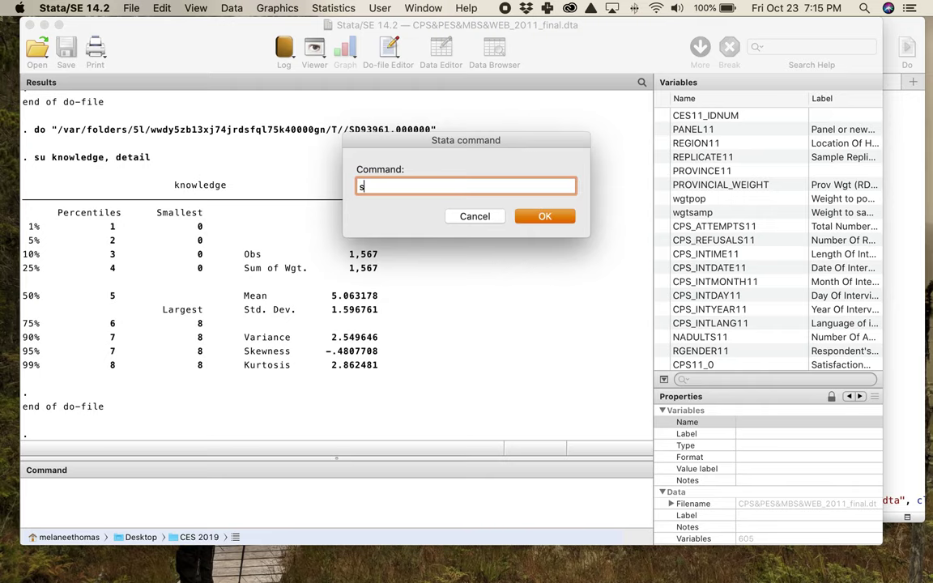
{"action": "key", "text": "Return"}
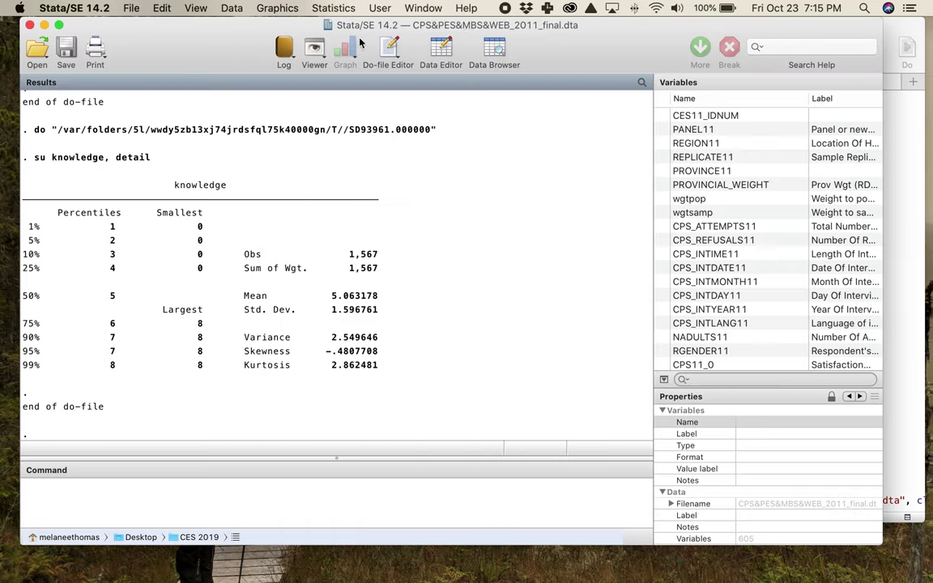
- Close the help viewer and reopen the help entry for the "su" command
{"action": "left_click", "coordinate": [303, 38]}
{"action": "left_click", "coordinate": [466, 8]}
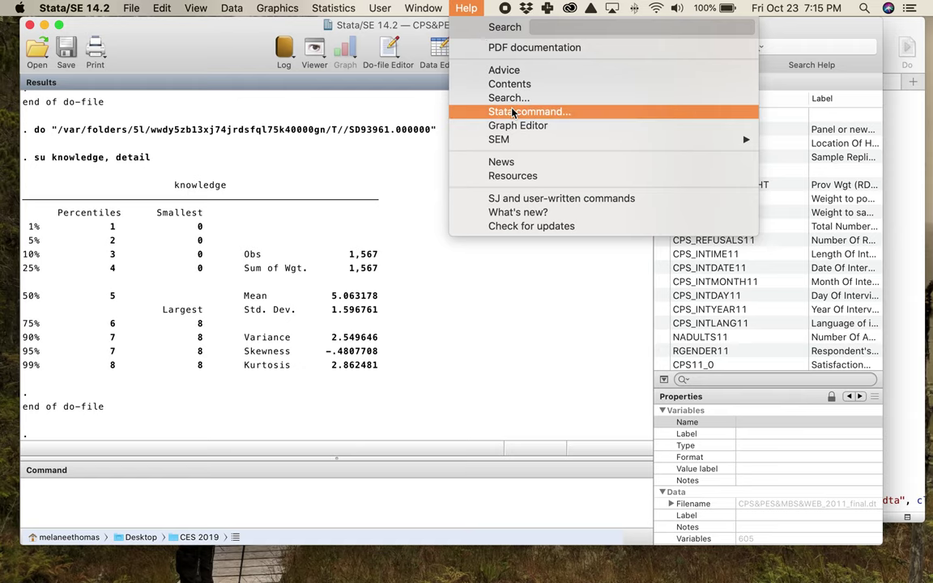
{"action": "left_click", "coordinate": [517, 111]}
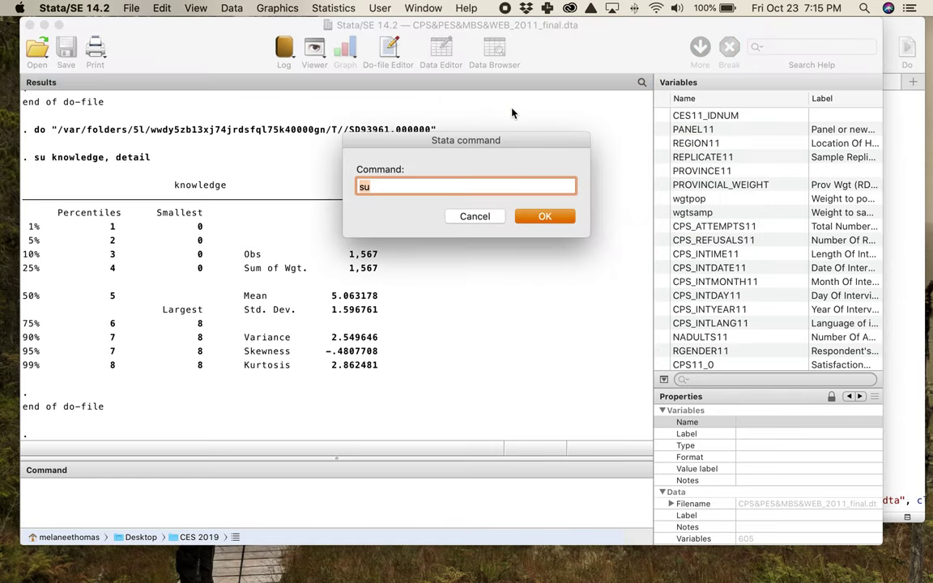
{"action": "key", "text": "Return"}
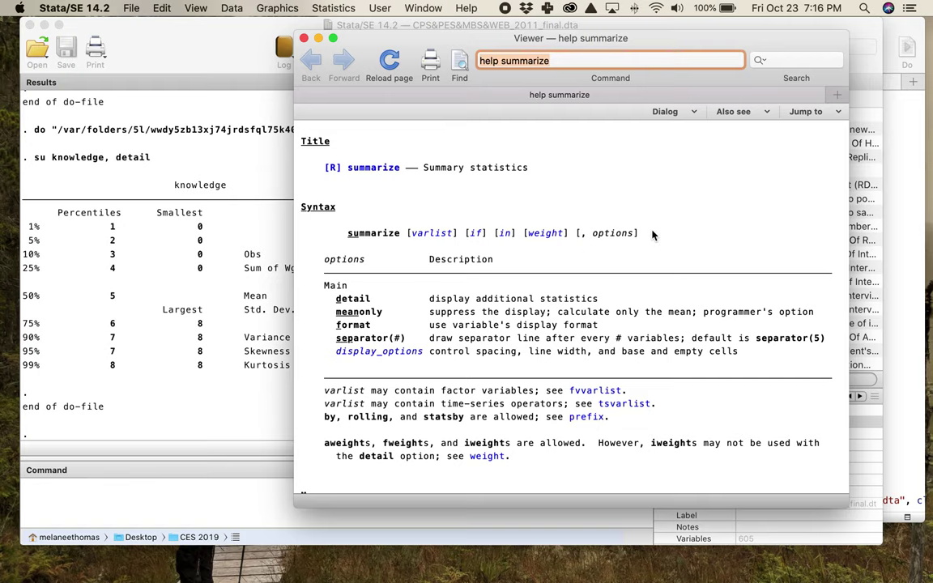
- Read the summarize help page's syntax and option descriptions, marking the detail and meanonly options
{"action": "scroll", "coordinate": [537, 298], "scroll_direction": "down", "scroll_amount": 3}
{"action": "scroll", "coordinate": [537, 298], "scroll_direction": "down", "scroll_amount": 1}
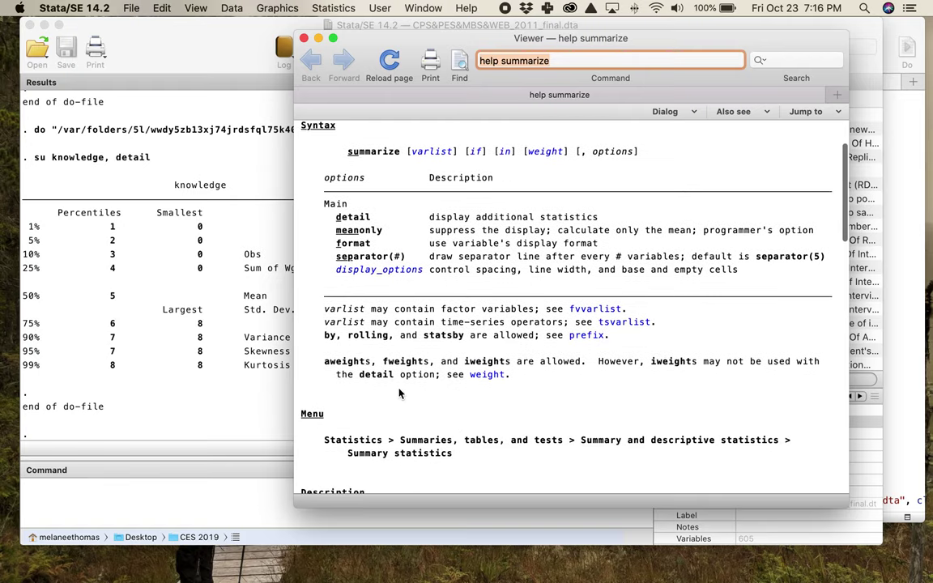
{"action": "scroll", "coordinate": [442, 352], "scroll_direction": "down", "scroll_amount": 2}
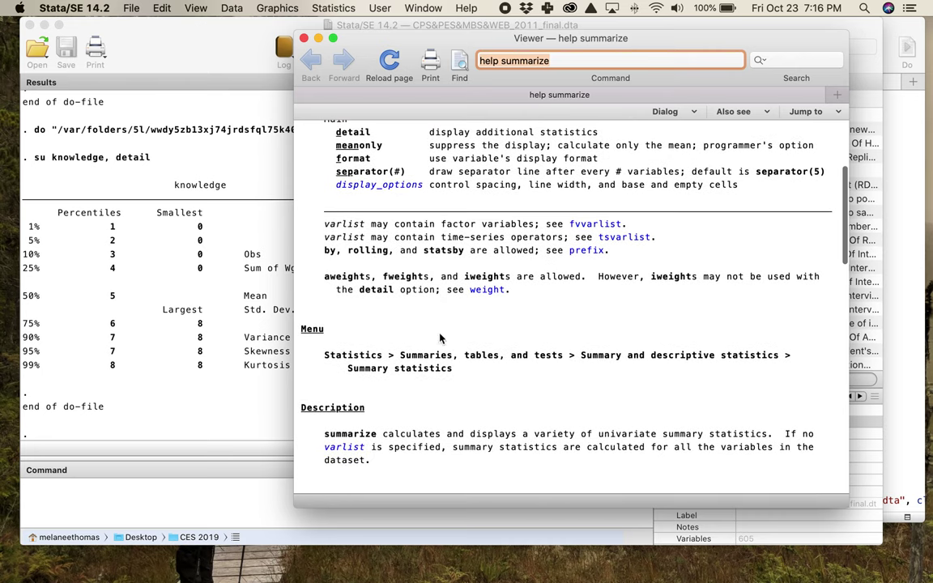
{"action": "left_click", "coordinate": [340, 162]}
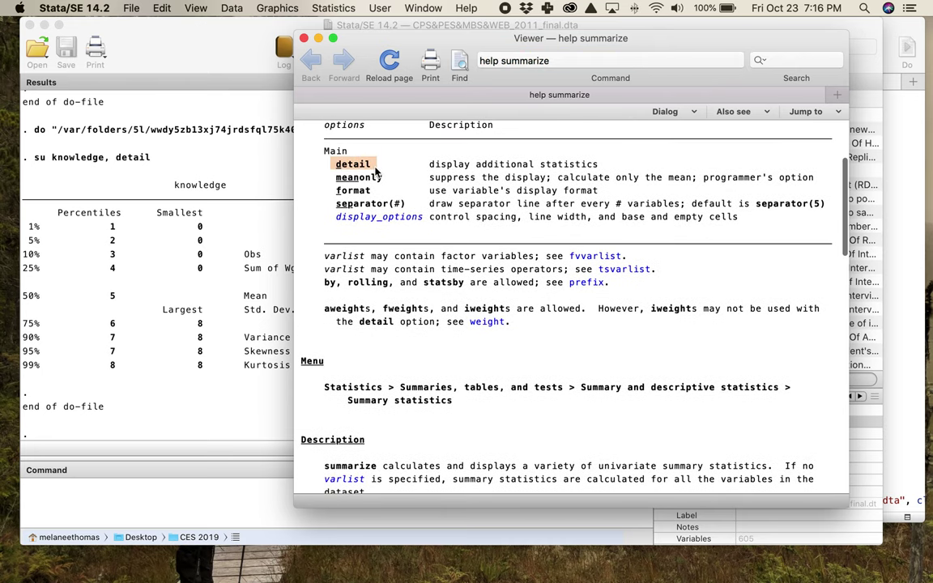
{"action": "left_click", "coordinate": [356, 178]}
{"action": "scroll", "coordinate": [467, 182], "scroll_direction": "down", "scroll_amount": 1}
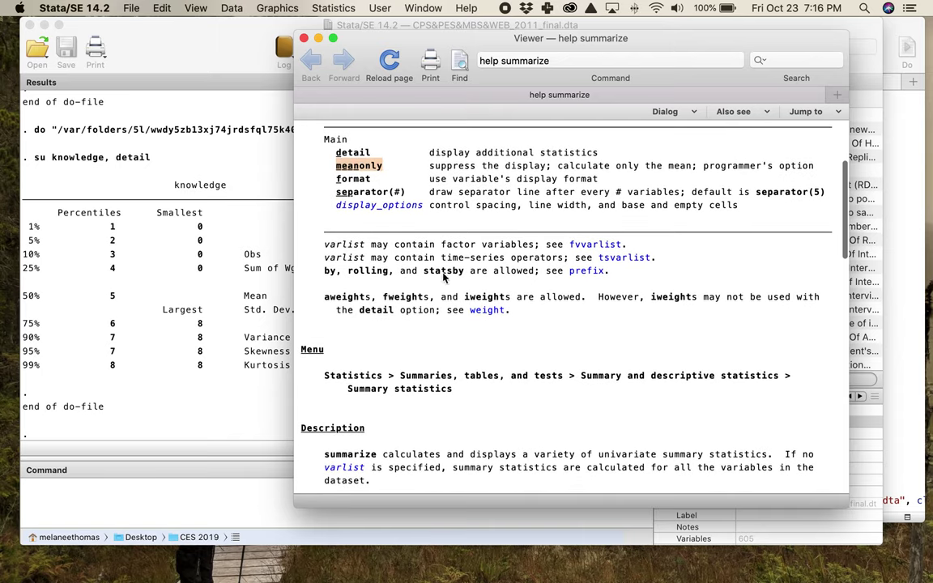
{"action": "scroll", "coordinate": [444, 331], "scroll_direction": "down", "scroll_amount": 2}
{"action": "scroll", "coordinate": [444, 330], "scroll_direction": "down", "scroll_amount": 10}
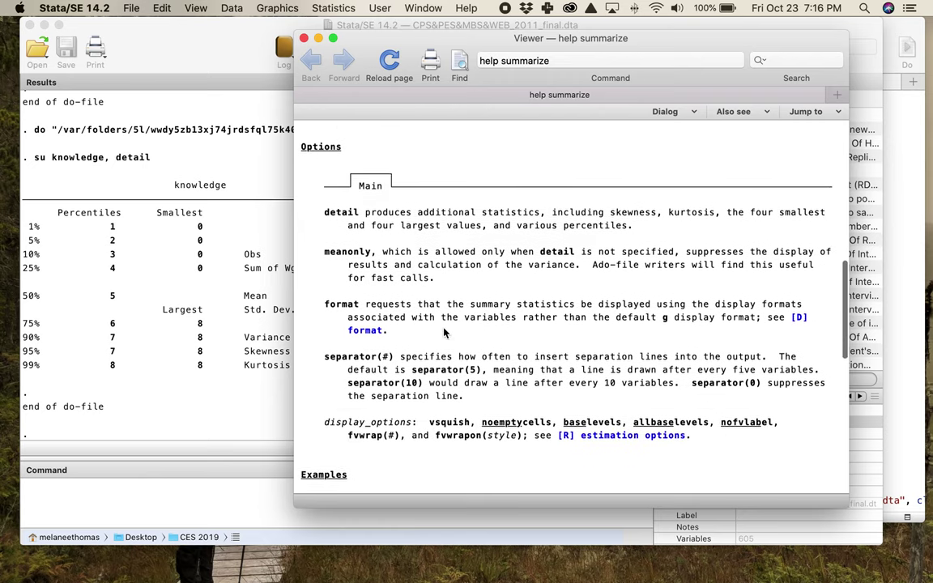
{"action": "scroll", "coordinate": [443, 330], "scroll_direction": "down", "scroll_amount": 4}
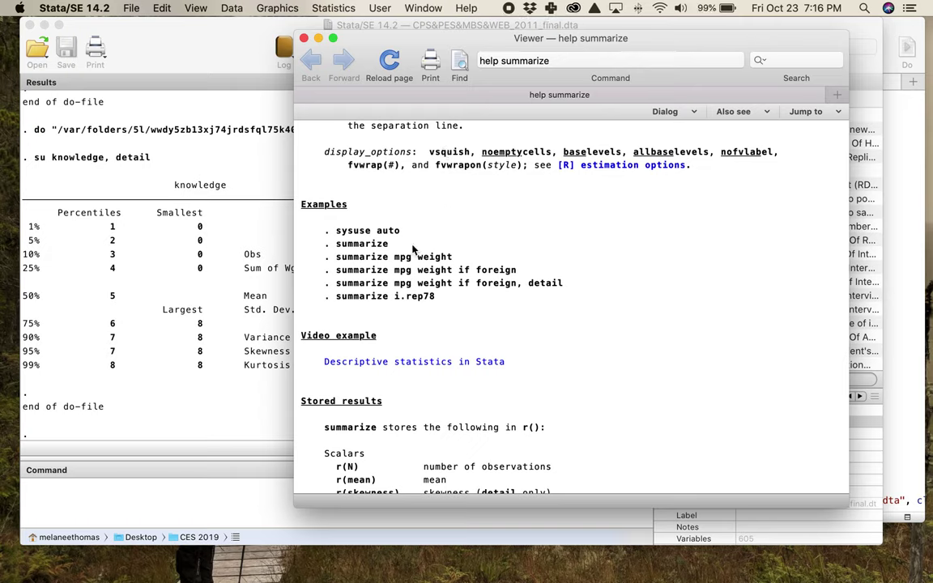
- Highlight and review the example summarize commands in the help page, and close the help viewer
{"action": "left_click_drag", "start_coordinate": [307, 230], "coordinate": [567, 302]}
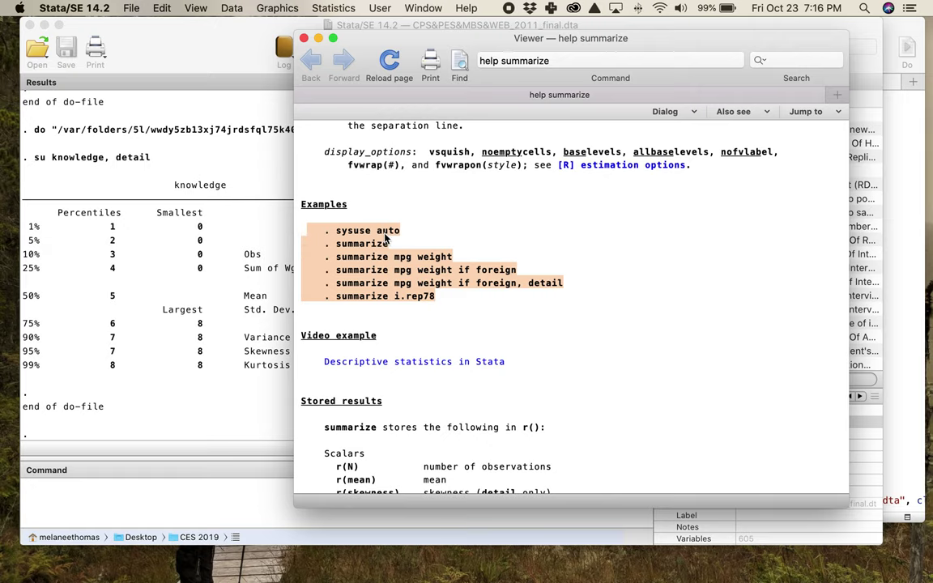
{"action": "scroll", "coordinate": [375, 233], "scroll_direction": "up", "scroll_amount": 1}
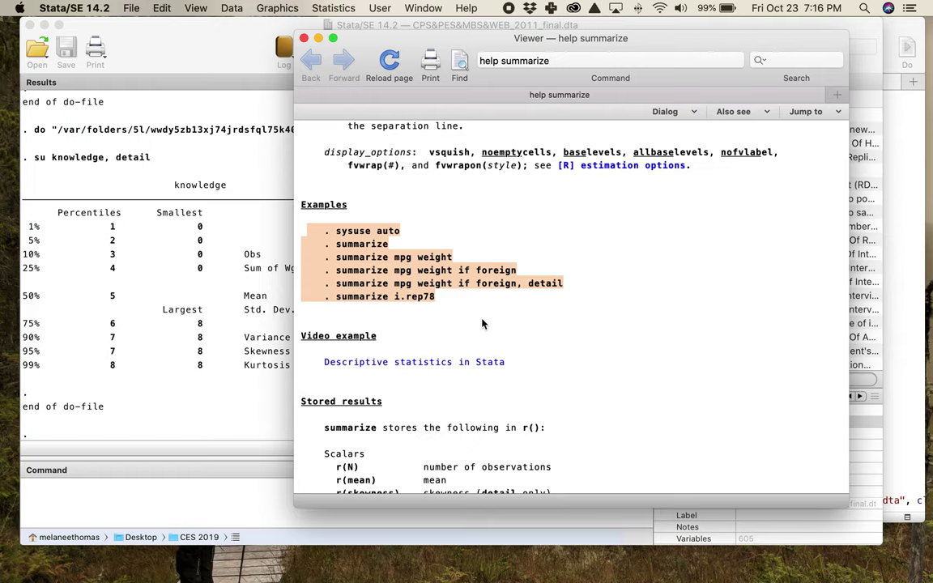
{"action": "left_click", "coordinate": [456, 308]}
{"action": "scroll", "coordinate": [456, 308], "scroll_direction": "down", "scroll_amount": 1}
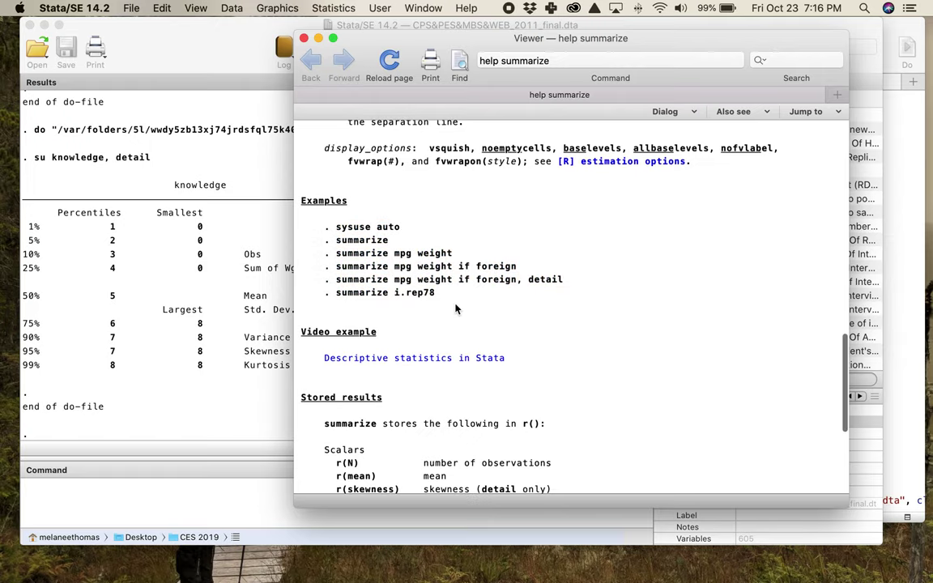
{"action": "scroll", "coordinate": [456, 309], "scroll_direction": "up", "scroll_amount": 10}
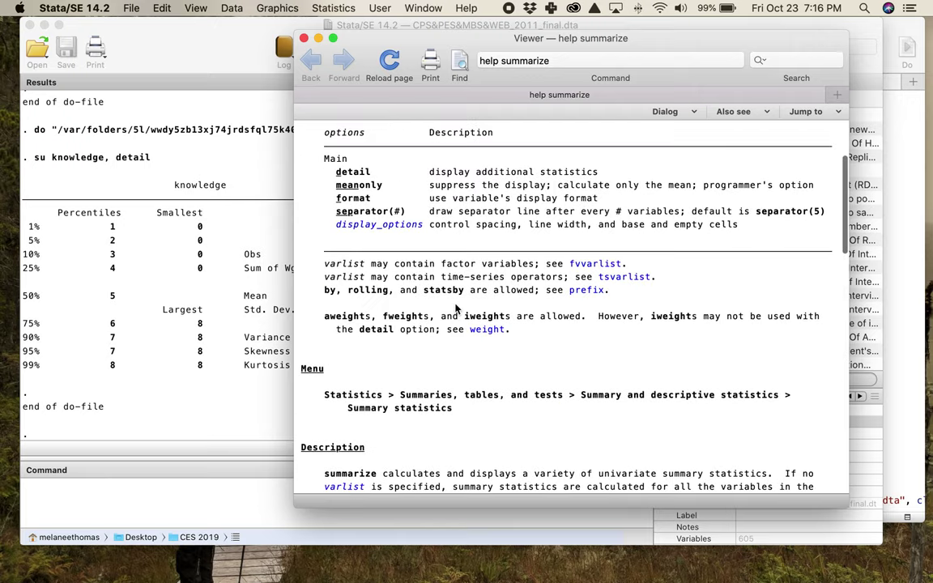
{"action": "scroll", "coordinate": [492, 309], "scroll_direction": "down", "scroll_amount": 10}
{"action": "scroll", "coordinate": [492, 309], "scroll_direction": "up", "scroll_amount": 10}
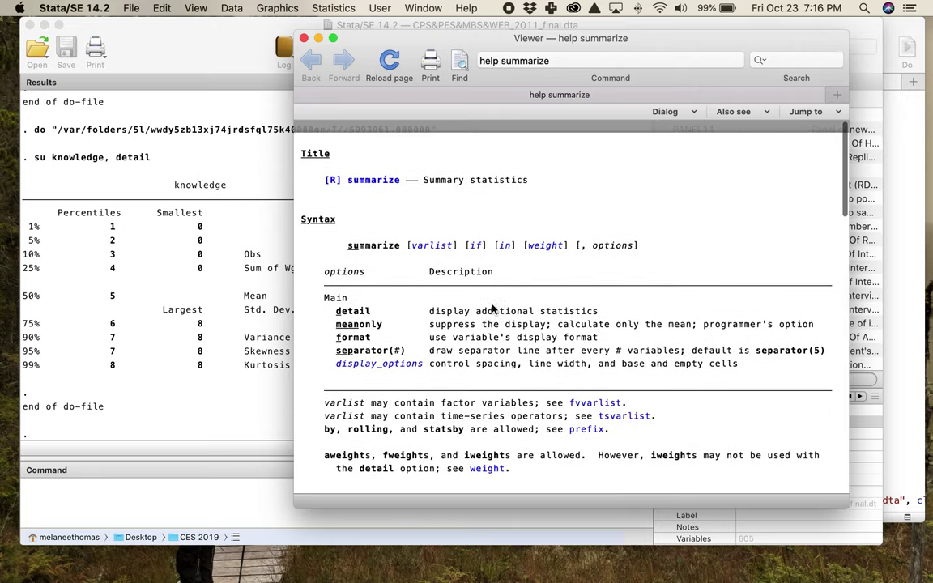
{"action": "left_click", "coordinate": [304, 38]}
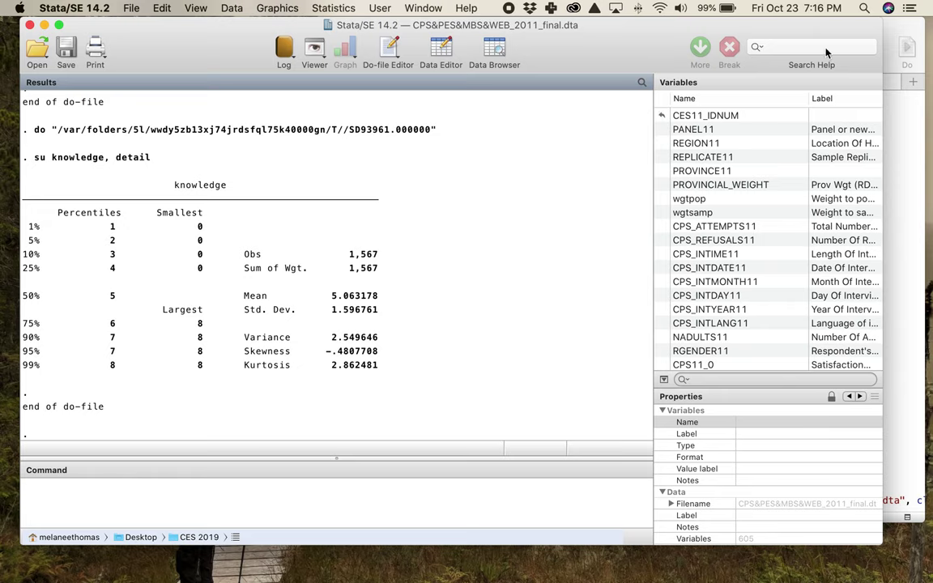
- Switch to Word, bring up the tutorial assignment document and highlight the Part 2 item on the knowledge variable
{"action": "mouse_move", "coordinate": [597, 571]}
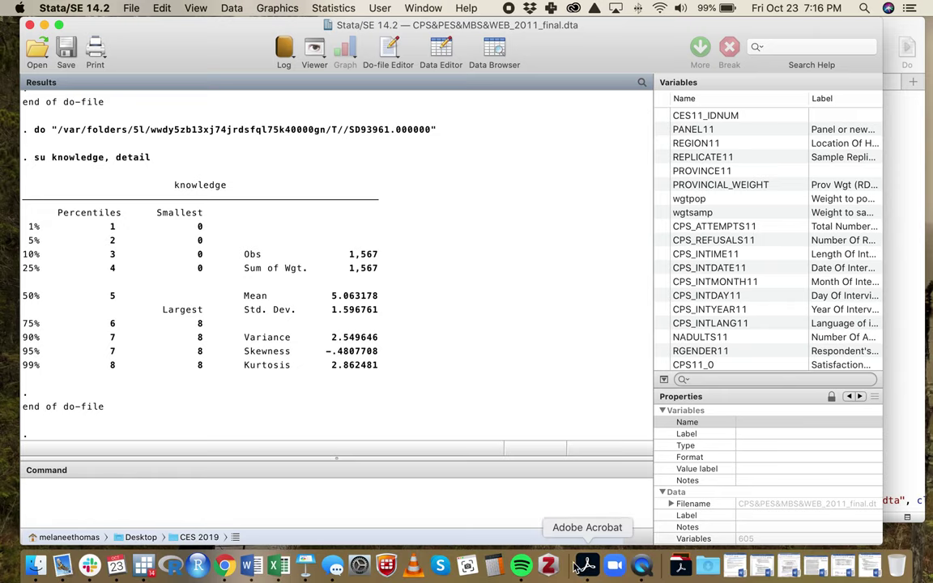
{"action": "left_click", "coordinate": [257, 571]}
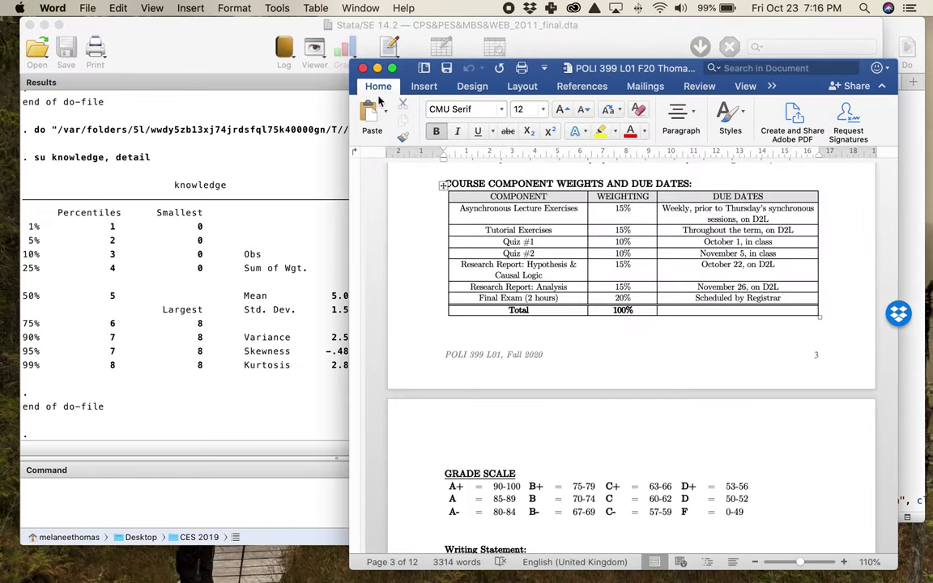
{"action": "left_click", "coordinate": [372, 63]}
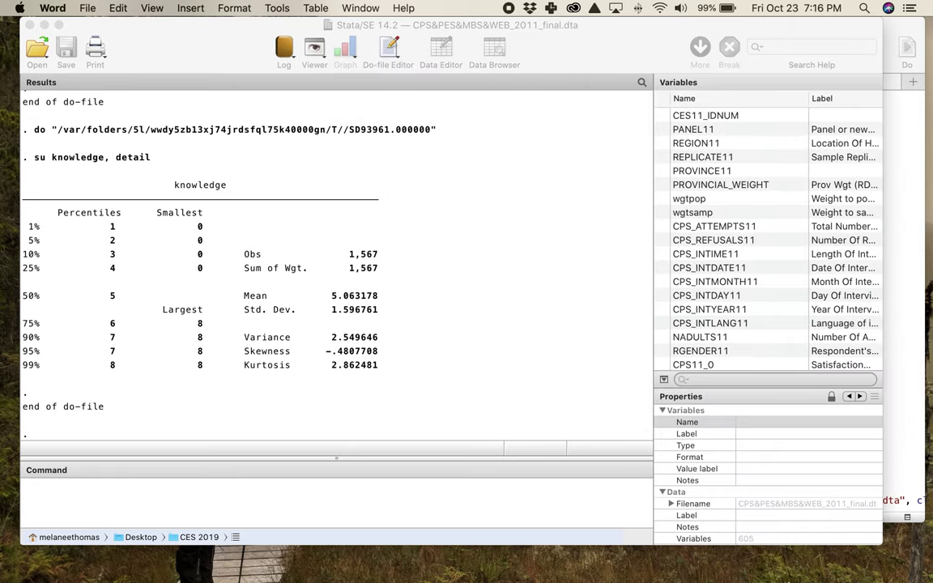
{"action": "mouse_move", "coordinate": [798, 573]}
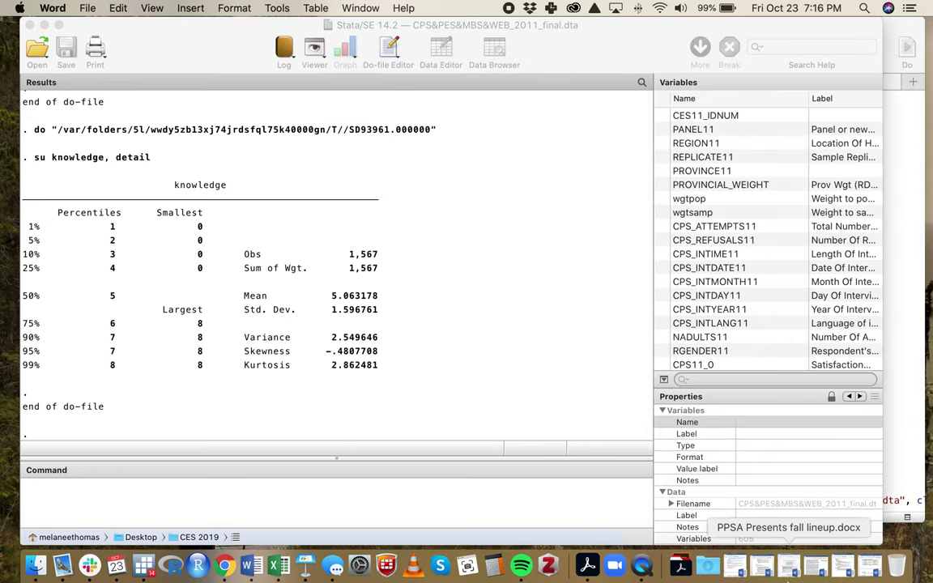
{"action": "left_click", "coordinate": [842, 571]}
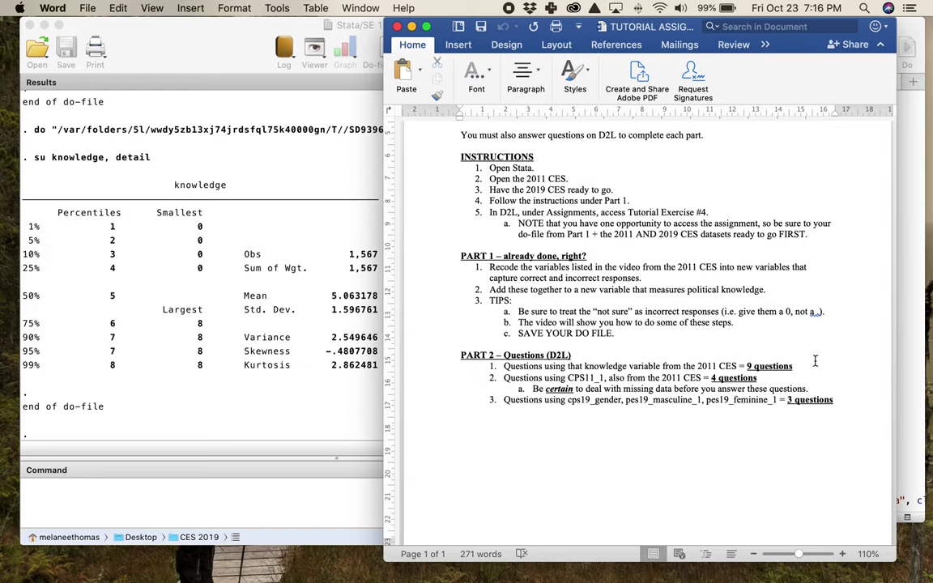
{"action": "left_click_drag", "start_coordinate": [502, 366], "coordinate": [810, 369]}
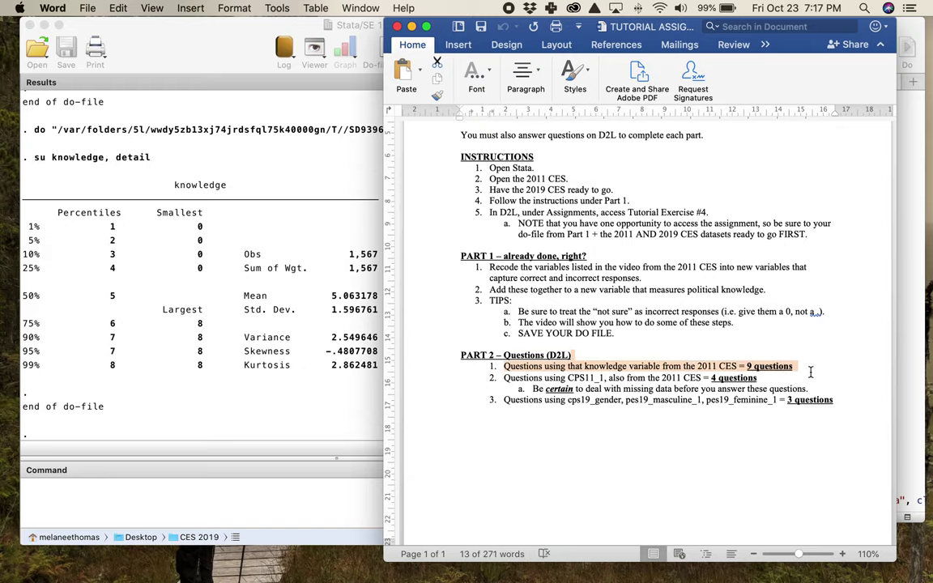
- Back in Stata's do-file, delete the "mean knowledge" line and the surplus blank lines above the "ISSUES -- CPS11_1" section
{"action": "key", "text": "cmd+Tab"}
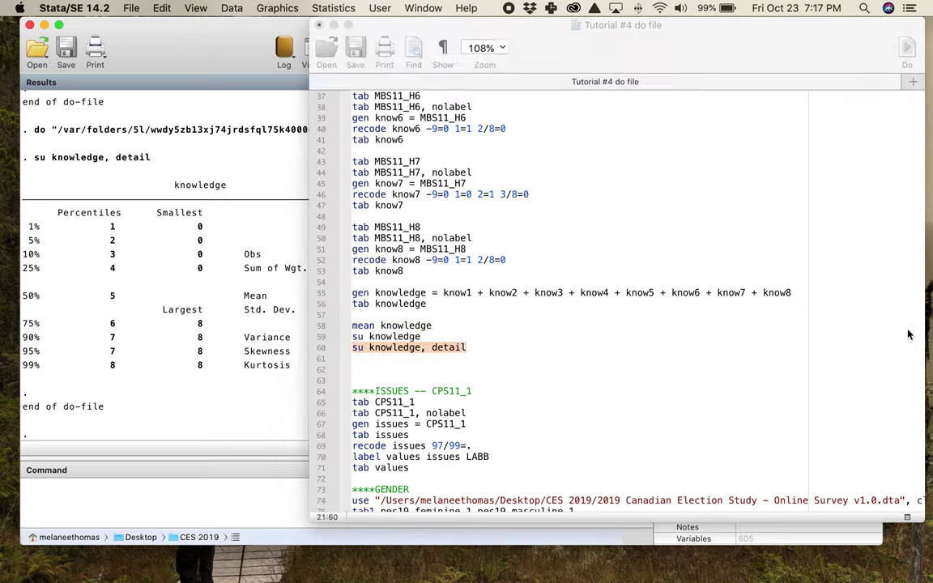
{"action": "left_click", "coordinate": [475, 331]}
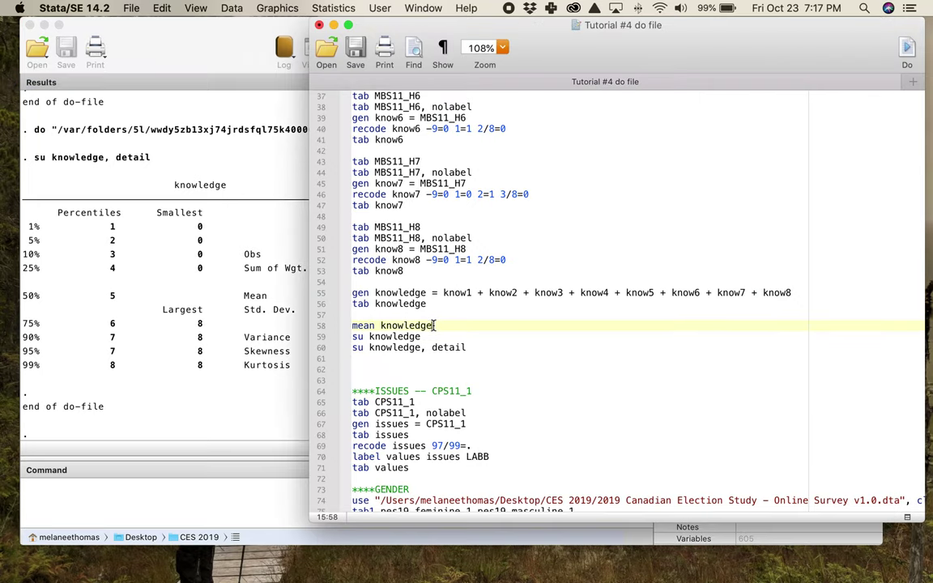
{"action": "left_click_drag", "start_coordinate": [436, 325], "coordinate": [336, 334]}
{"action": "key", "text": "BackSpace"}
{"action": "key", "text": "BackSpace"}
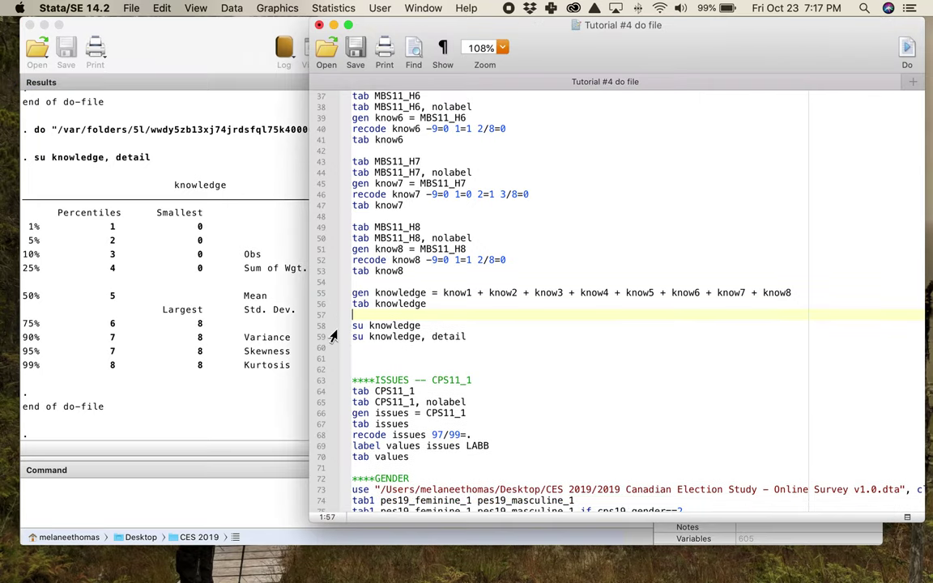
{"action": "left_click", "coordinate": [374, 366]}
{"action": "key", "text": "BackSpace"}
{"action": "key", "text": "BackSpace"}
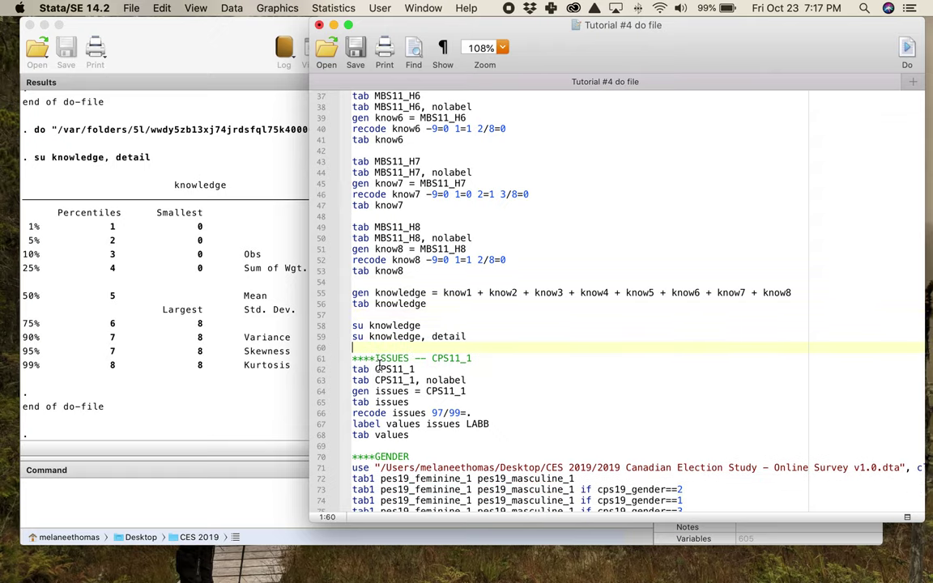
- Switch to Word, highlight the Part 2 item about the CPS11_1 questions in the assignment, and return to Stata
{"action": "mouse_move", "coordinate": [566, 576]}
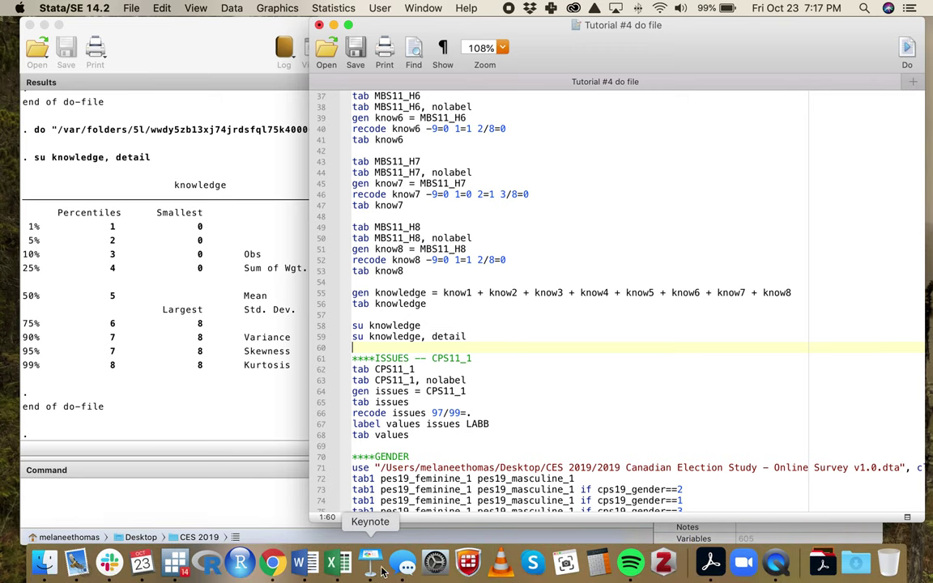
{"action": "left_click", "coordinate": [305, 562]}
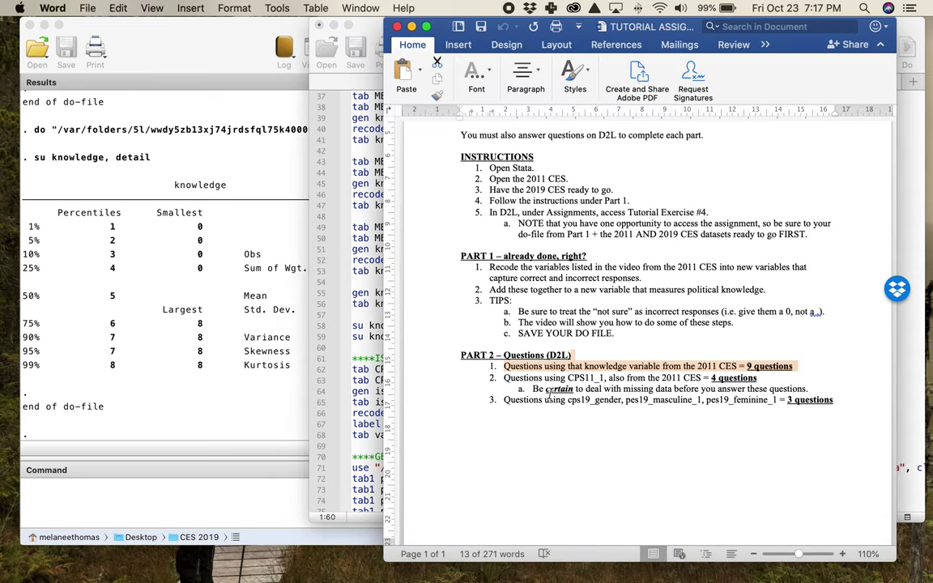
{"action": "left_click_drag", "start_coordinate": [504, 377], "coordinate": [763, 377]}
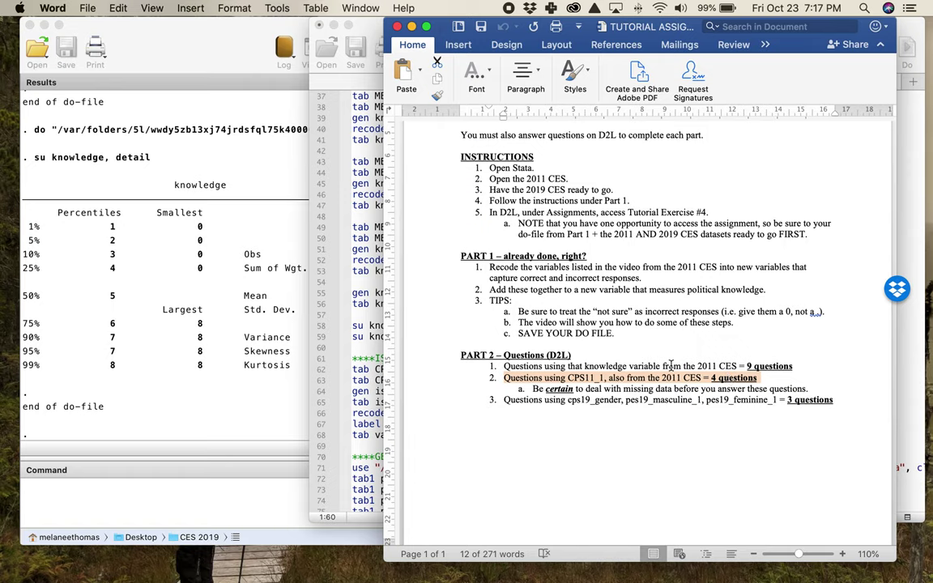
{"action": "key", "text": "super+h"}
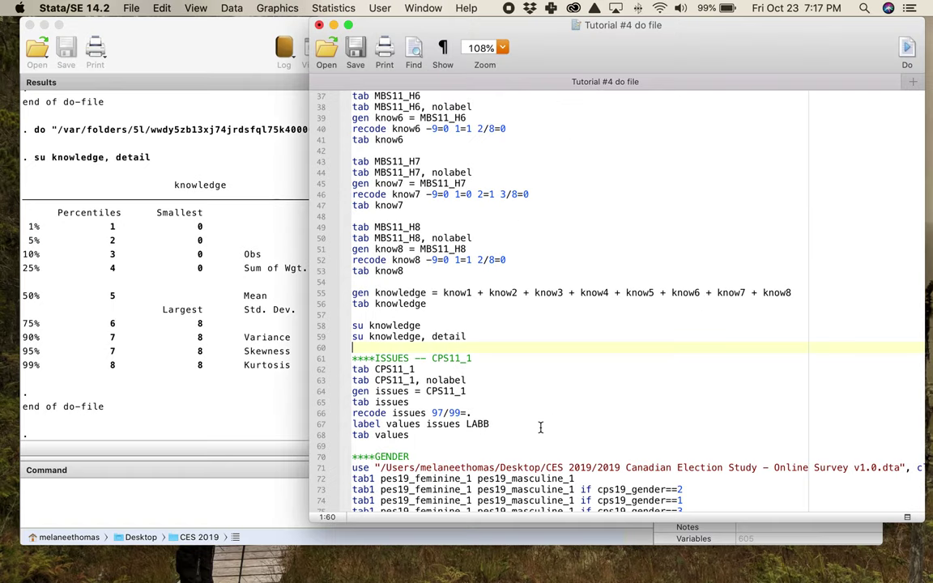
- Review the earlier "su knowledge" and "su knowledge, detail" output in the Results window
{"action": "left_click", "coordinate": [146, 306]}
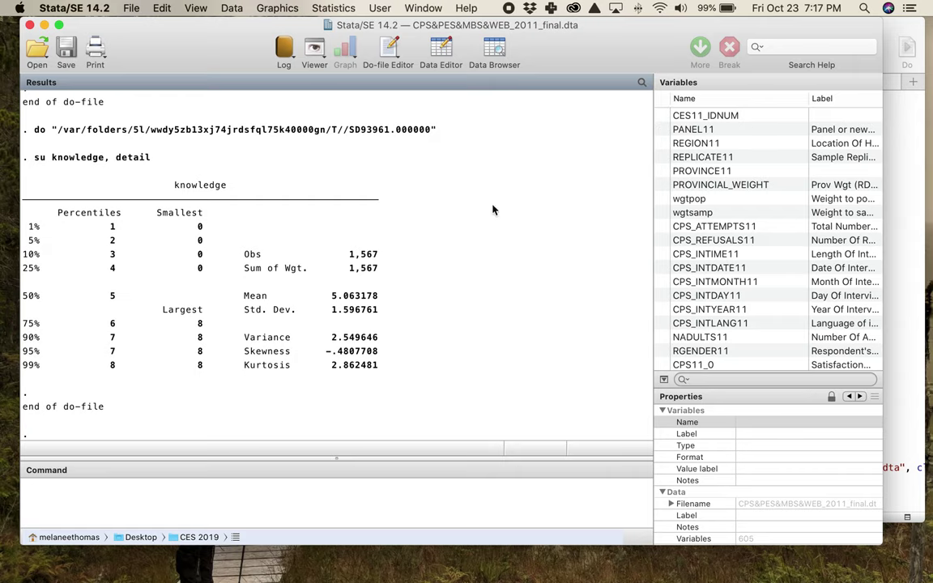
{"action": "scroll", "coordinate": [215, 254], "scroll_direction": "up", "scroll_amount": 10}
{"action": "scroll", "coordinate": [214, 254], "scroll_direction": "down", "scroll_amount": 10}
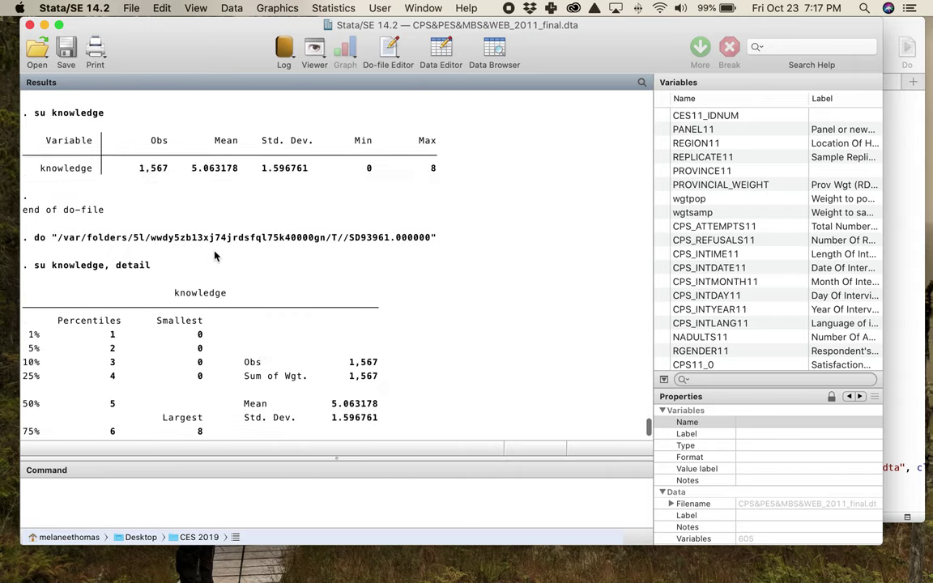
- Run only the "tab CPS11_1" line of the do-file and display its frequency table through to the end
{"action": "key", "text": "super+9"}
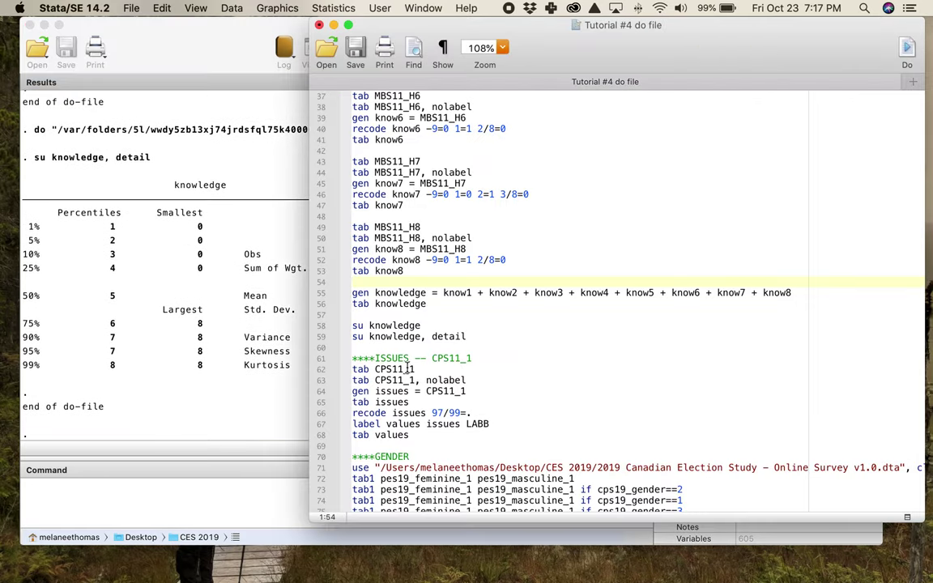
{"action": "left_click_drag", "start_coordinate": [415, 369], "coordinate": [363, 370]}
{"action": "key", "text": "super+shift+d"}
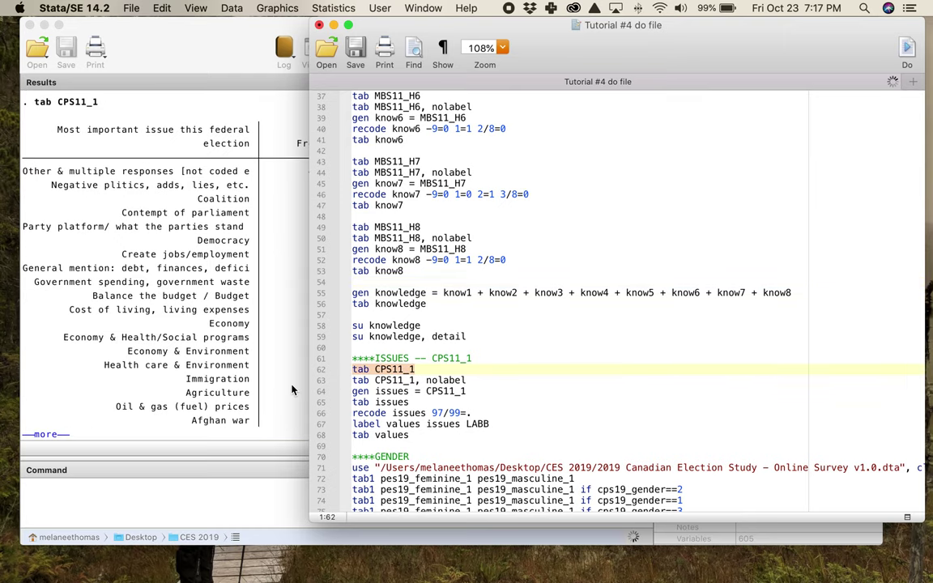
{"action": "left_click", "coordinate": [241, 388]}
{"action": "left_click_drag", "start_coordinate": [55, 128], "coordinate": [243, 146]}
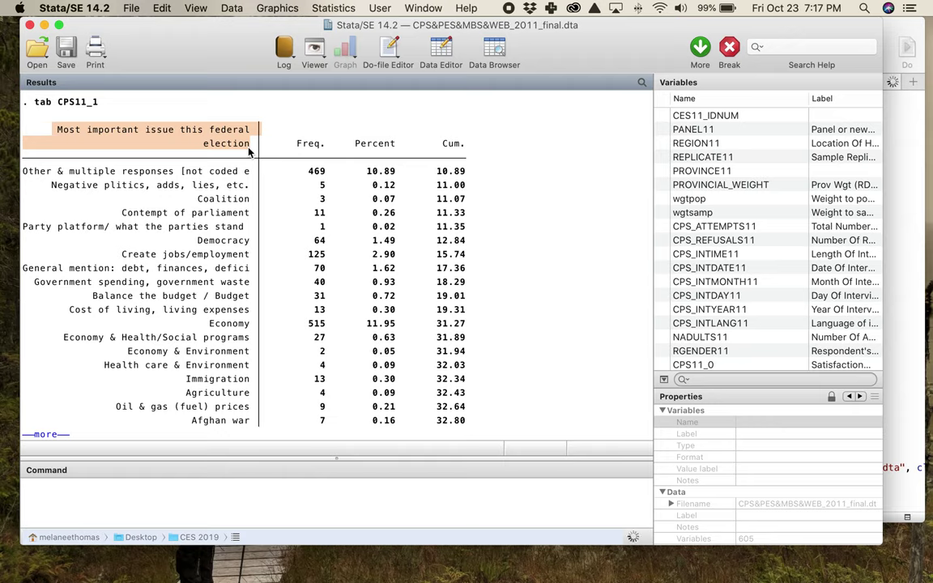
{"action": "left_click", "coordinate": [700, 49]}
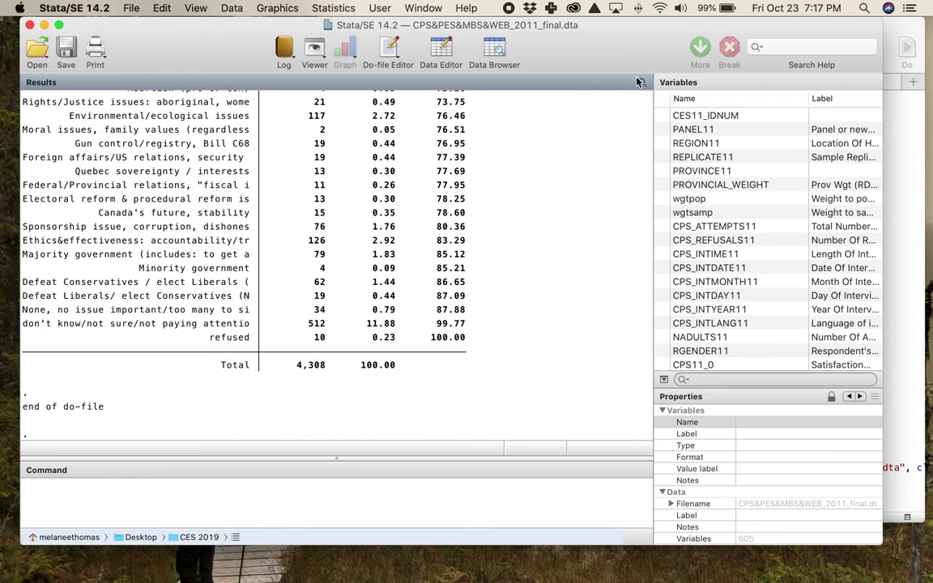
- Review the CPS11_1 frequency table from its end back to its heading in the results
{"action": "scroll", "coordinate": [369, 372], "scroll_direction": "up", "scroll_amount": 10}
{"action": "scroll", "coordinate": [369, 371], "scroll_direction": "down", "scroll_amount": 10}
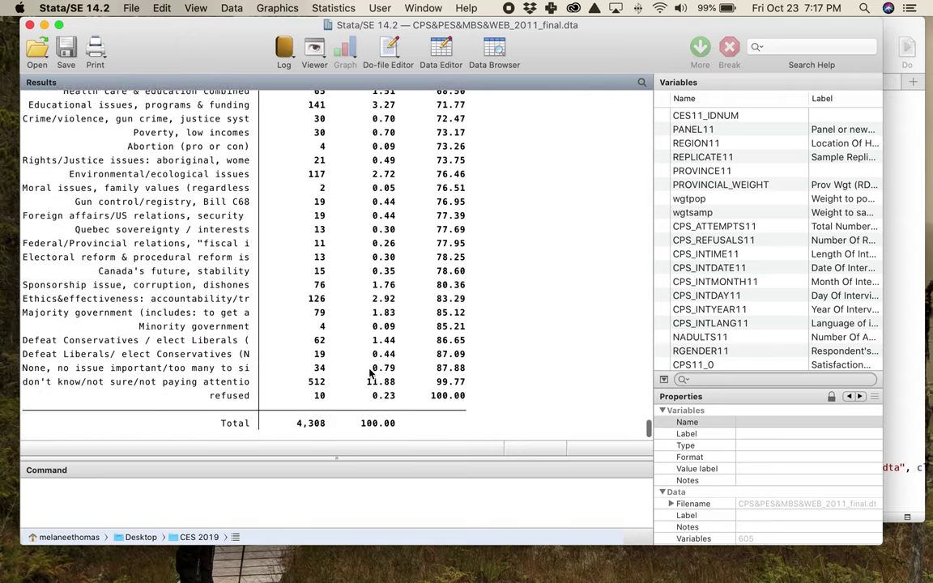
{"action": "scroll", "coordinate": [369, 372], "scroll_direction": "up", "scroll_amount": 15}
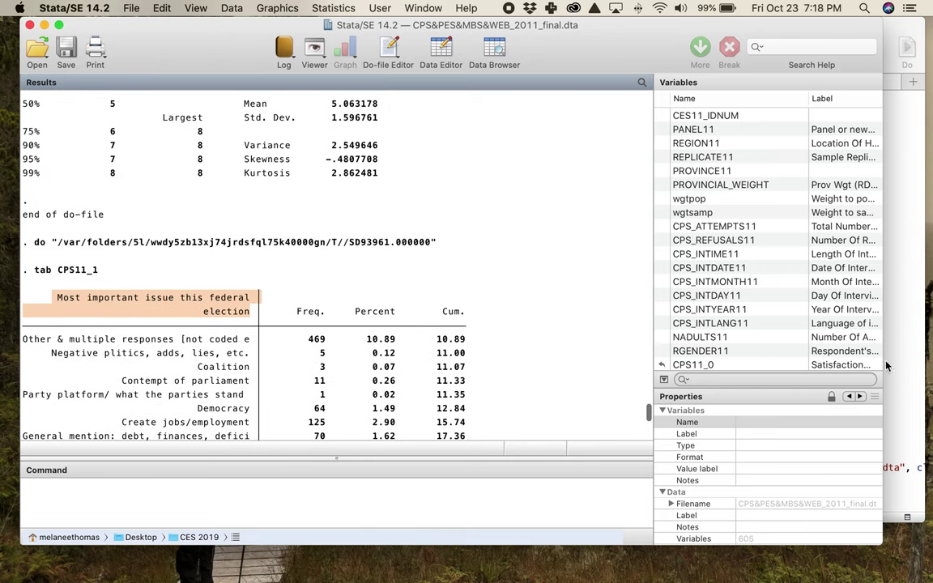
- Run only the do-file's "use" line in the GENDER section to load the 2019 Canadian Election Study dataset, and return to the results
{"action": "left_click", "coordinate": [904, 363]}
{"action": "scroll", "coordinate": [753, 389], "scroll_direction": "down", "scroll_amount": 3}
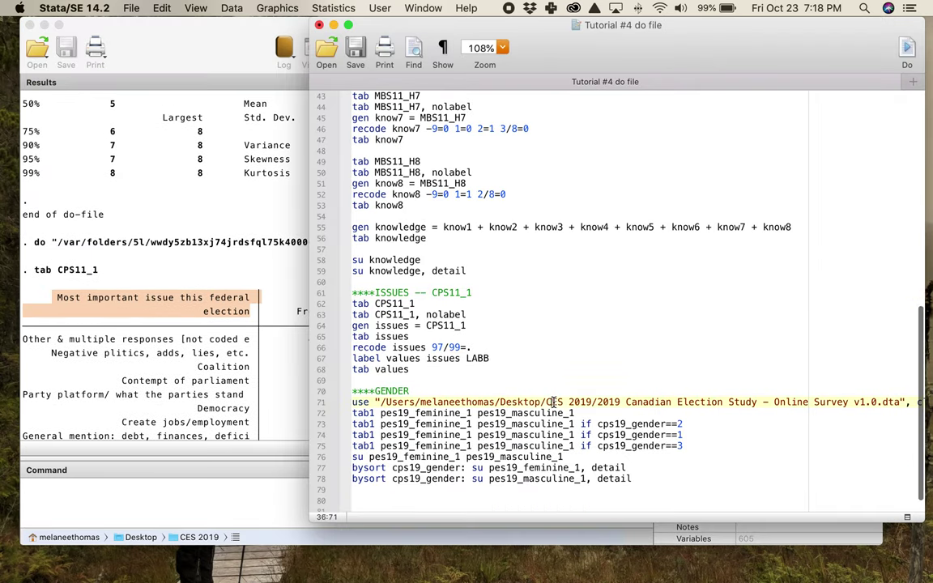
{"action": "left_click_drag", "start_coordinate": [549, 402], "coordinate": [595, 402]}
{"action": "key", "text": "super+shift+d"}
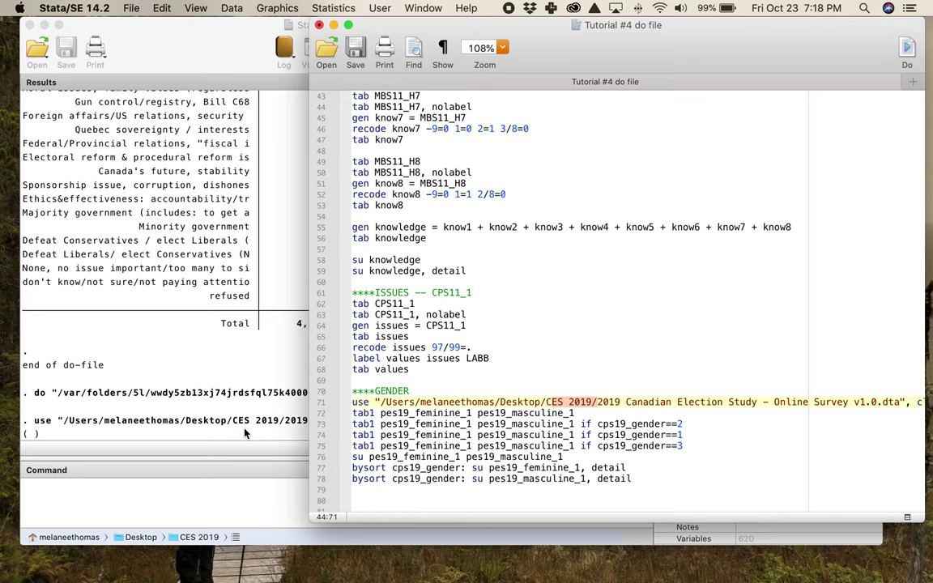
{"action": "left_click", "coordinate": [283, 417]}
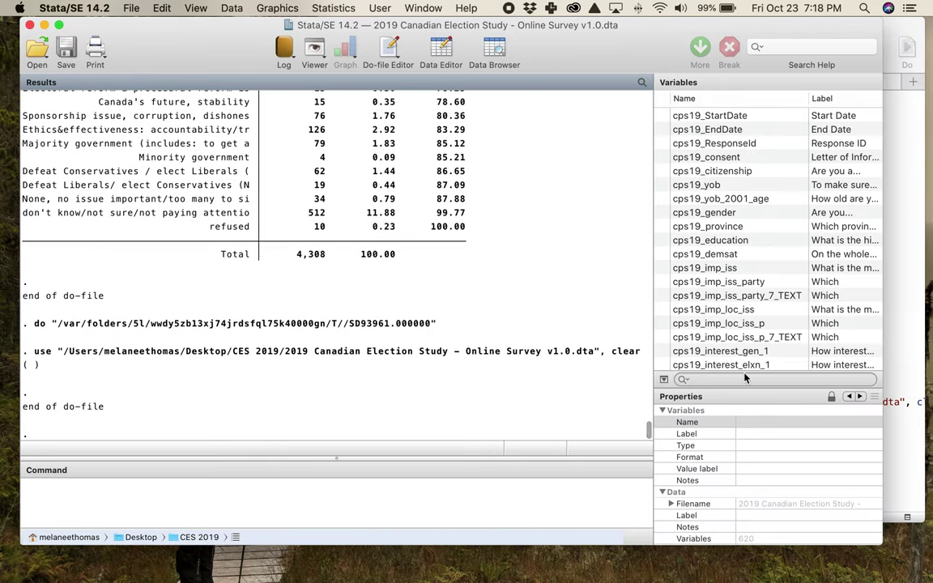
- Filter the variable list by "issue" and try to tabulate cps19_imp_iss
{"action": "left_click", "coordinate": [742, 379]}
{"action": "type", "text": "issue"}
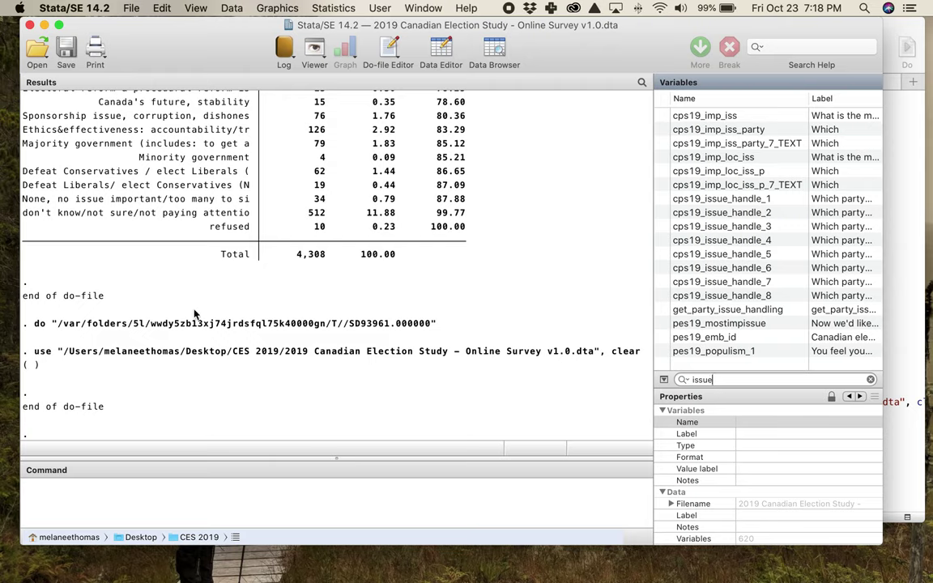
{"action": "left_click", "coordinate": [484, 493]}
{"action": "type", "text": "tab"}
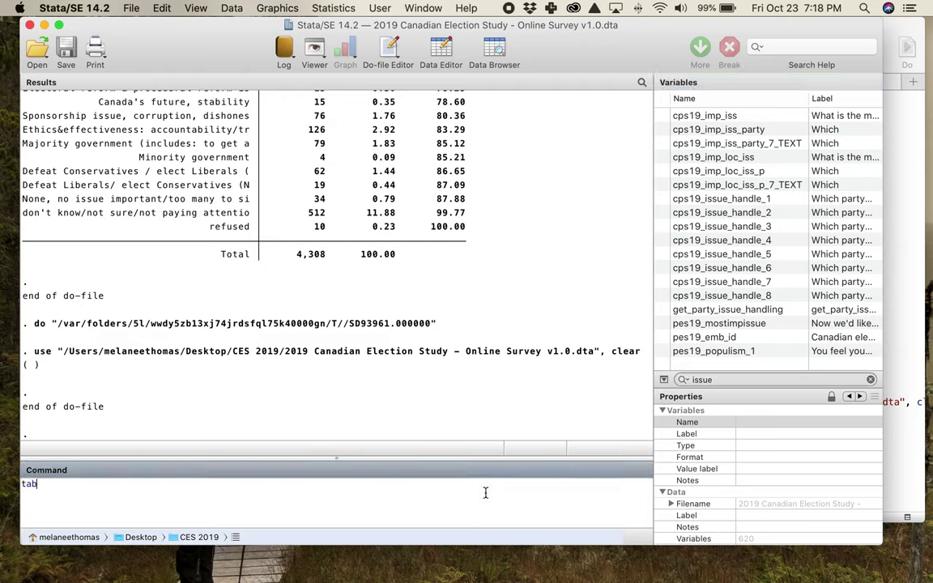
{"action": "mouse_move", "coordinate": [672, 121]}
{"action": "left_click", "coordinate": [661, 116]}
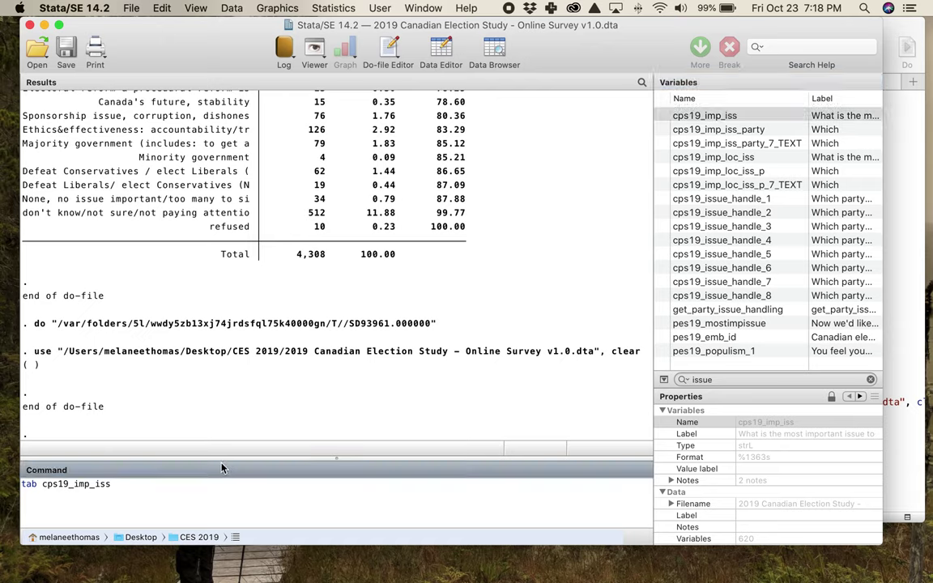
{"action": "key", "text": "Return"}
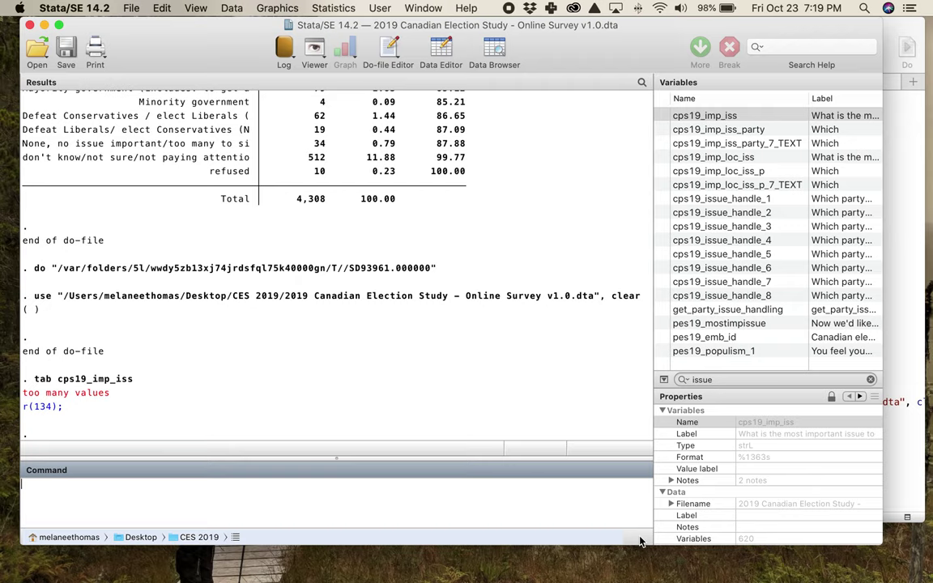
- Highlight the total frequency of the earlier CPS11_1 table and look through its issue categories for comparison
{"action": "left_click_drag", "start_coordinate": [287, 199], "coordinate": [330, 204]}
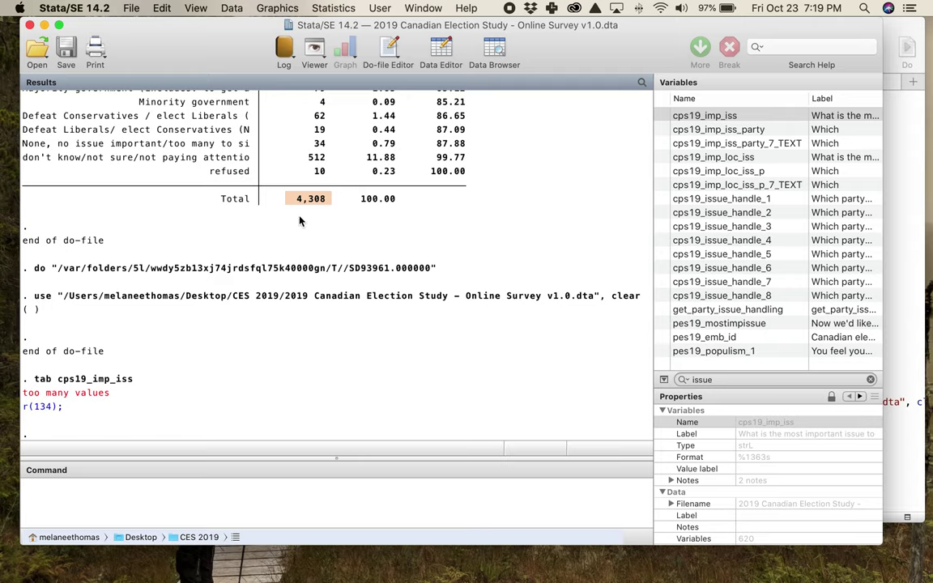
{"action": "scroll", "coordinate": [300, 220], "scroll_direction": "up", "scroll_amount": 15}
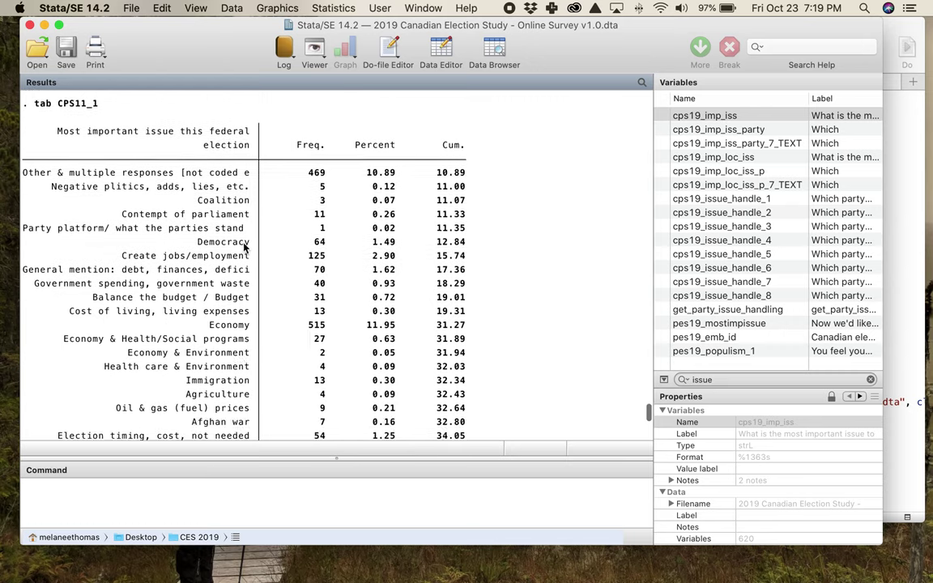
{"action": "scroll", "coordinate": [245, 247], "scroll_direction": "down", "scroll_amount": 10}
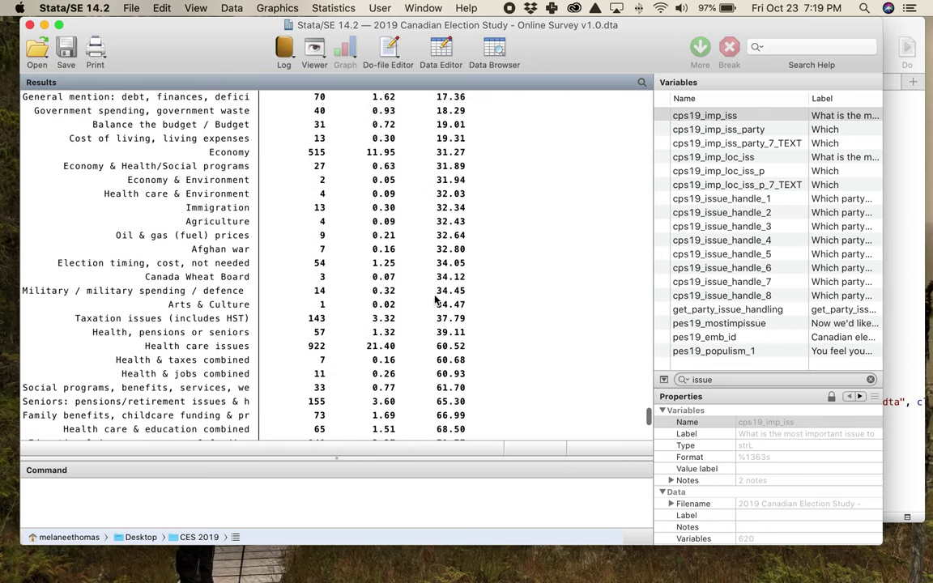
{"action": "scroll", "coordinate": [410, 306], "scroll_direction": "down", "scroll_amount": 15}
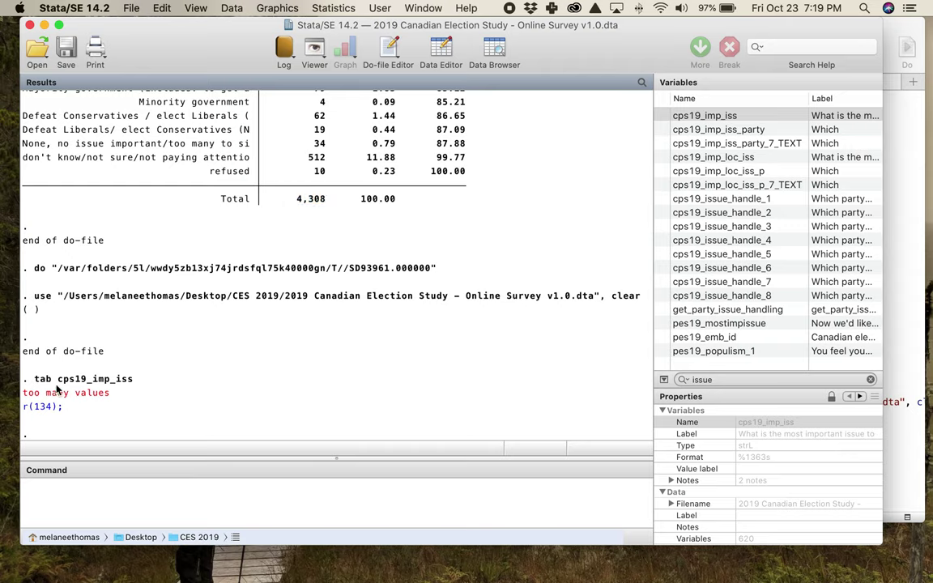
- Open the explanation of error r(134), highlight the string variable and 65,536 unique values passages, and close the help window
{"action": "left_click", "coordinate": [41, 407]}
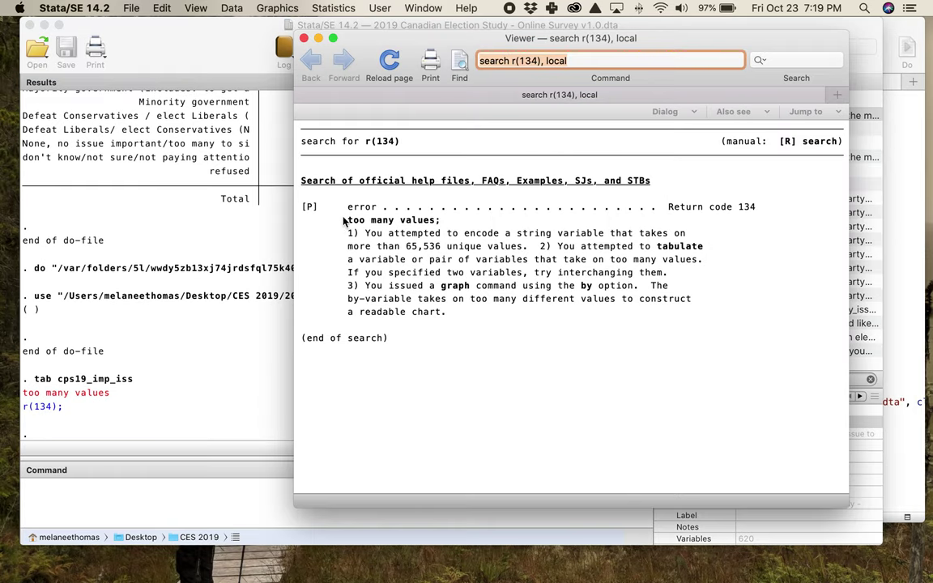
{"action": "left_click_drag", "start_coordinate": [342, 220], "coordinate": [441, 221]}
{"action": "left_click", "coordinate": [521, 237]}
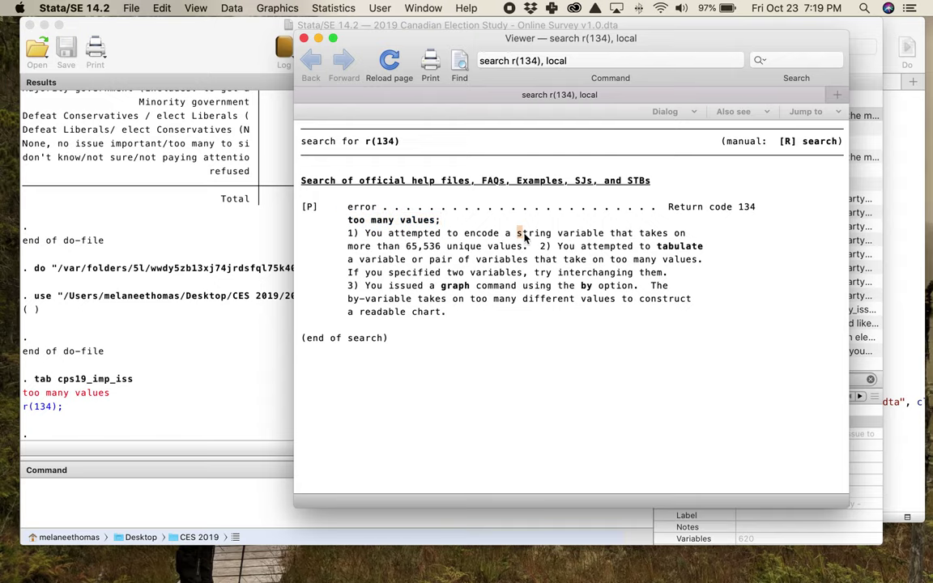
{"action": "left_click_drag", "start_coordinate": [518, 234], "coordinate": [604, 234]}
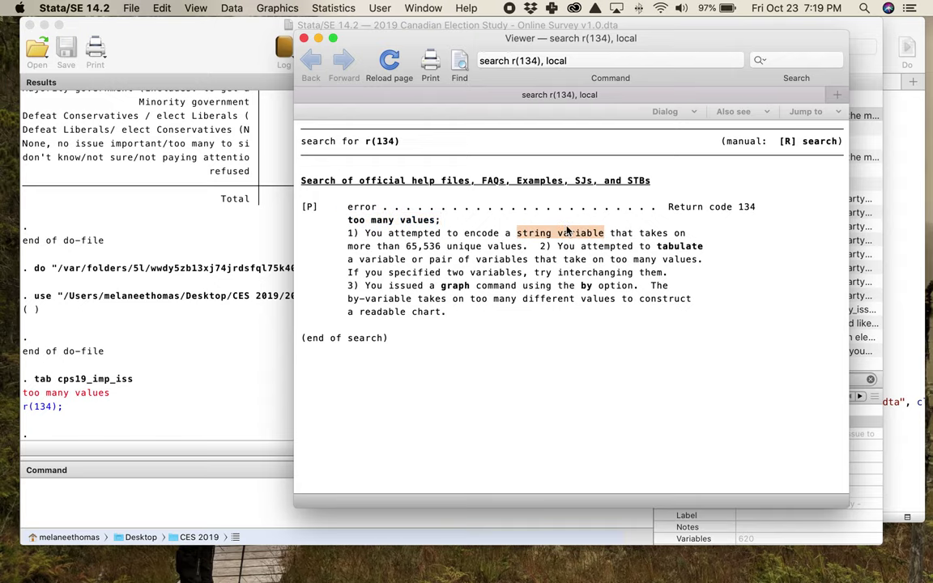
{"action": "left_click_drag", "start_coordinate": [406, 246], "coordinate": [441, 246]}
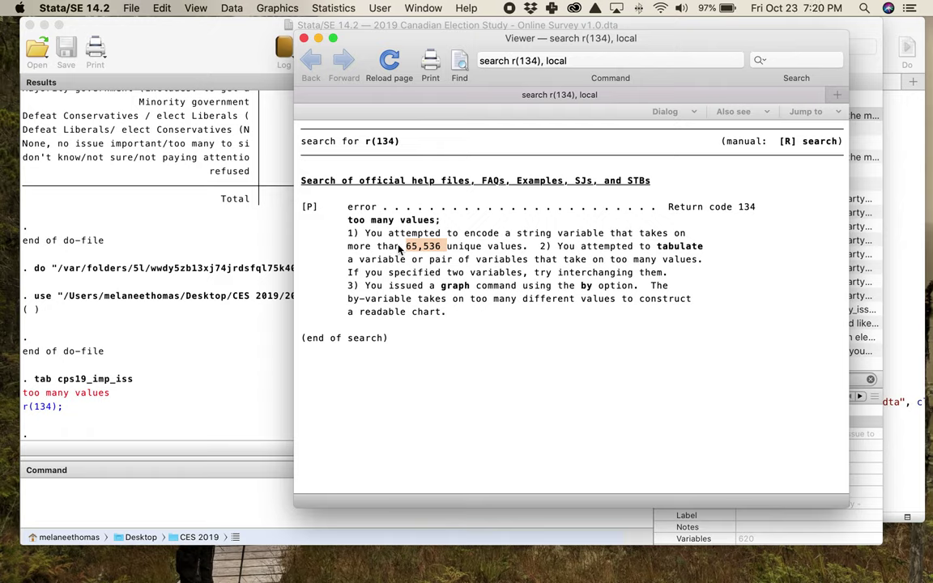
{"action": "left_click", "coordinate": [303, 38]}
- Return to the do-file and run only its "use" line under "CES 2011" to reload CPS&PES&MBS&WEB_2011_final.dta
{"action": "key", "text": "super+9"}
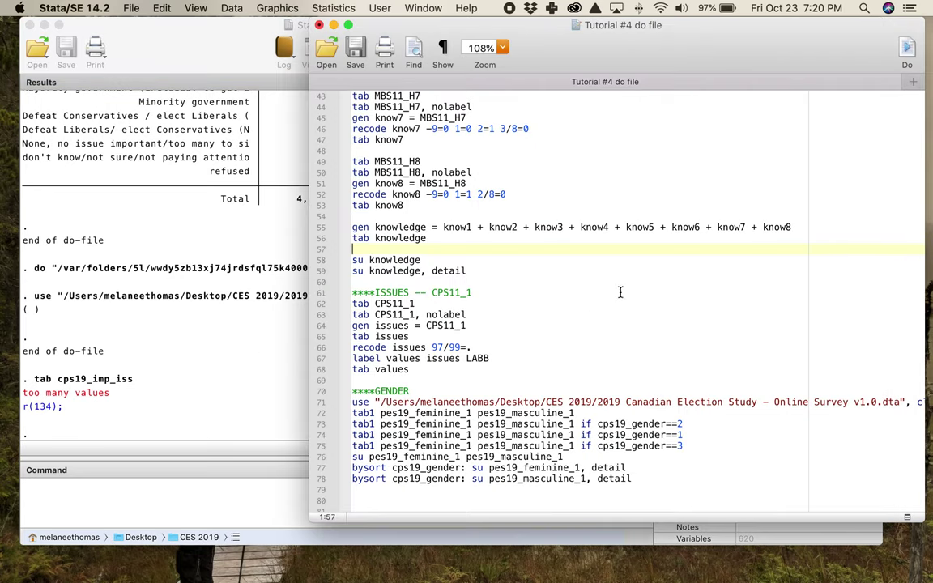
{"action": "scroll", "coordinate": [658, 270], "scroll_direction": "up", "scroll_amount": 20}
{"action": "left_click_drag", "start_coordinate": [467, 106], "coordinate": [532, 106]}
{"action": "key", "text": "super+shift+d"}
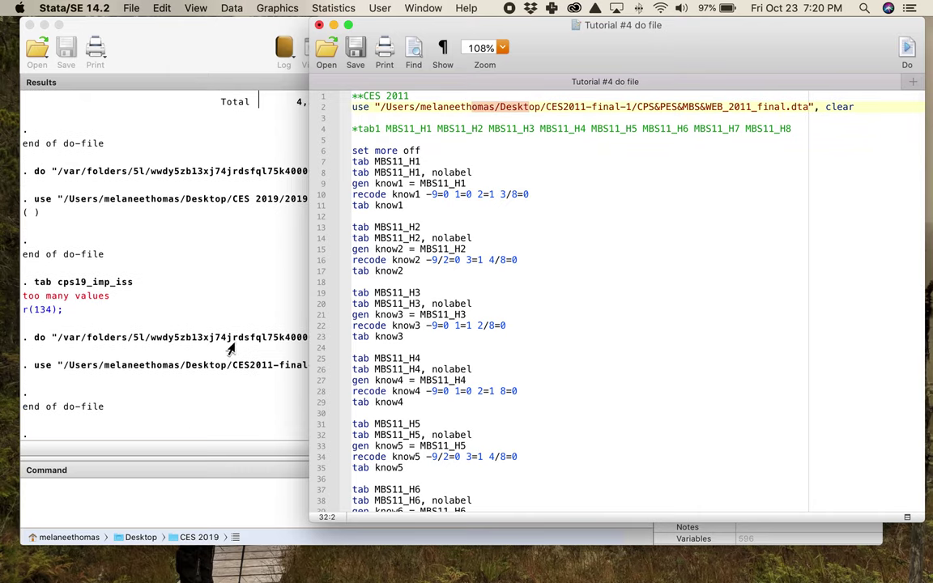
- Run only the "tab CPS11_1" line in the do-file's ISSUES section and display the whole frequency table
{"action": "scroll", "coordinate": [544, 348], "scroll_direction": "down", "scroll_amount": 10}
{"action": "scroll", "coordinate": [544, 348], "scroll_direction": "down", "scroll_amount": 10}
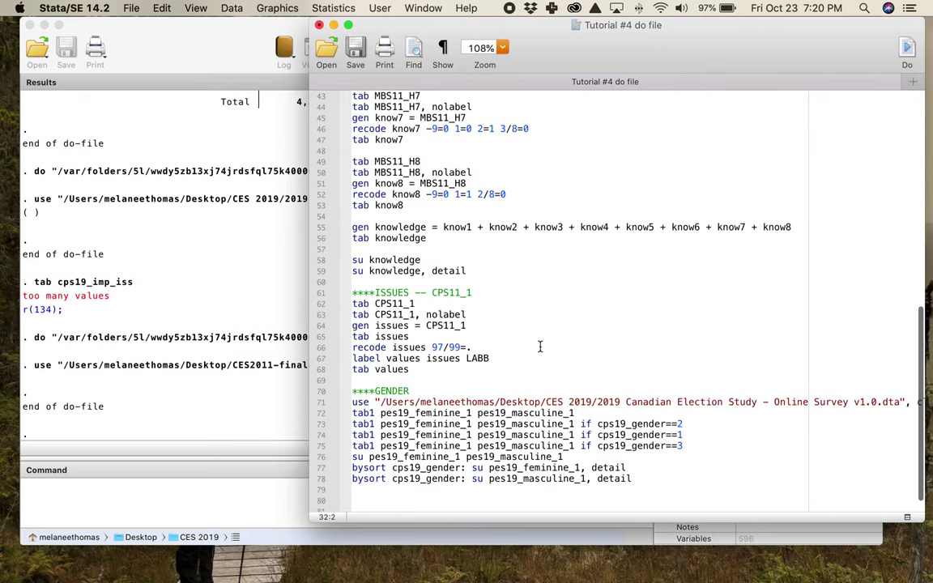
{"action": "left_click", "coordinate": [391, 304]}
{"action": "key", "text": "super+shift+d"}
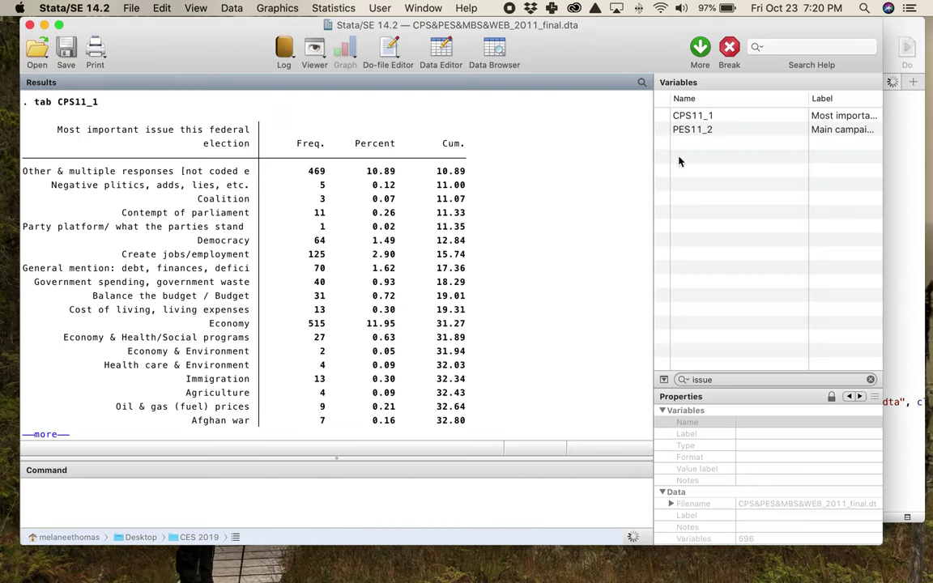
{"action": "left_click", "coordinate": [701, 49]}
{"action": "left_click", "coordinate": [702, 48]}
{"action": "scroll", "coordinate": [576, 138], "scroll_direction": "up", "scroll_amount": 10}
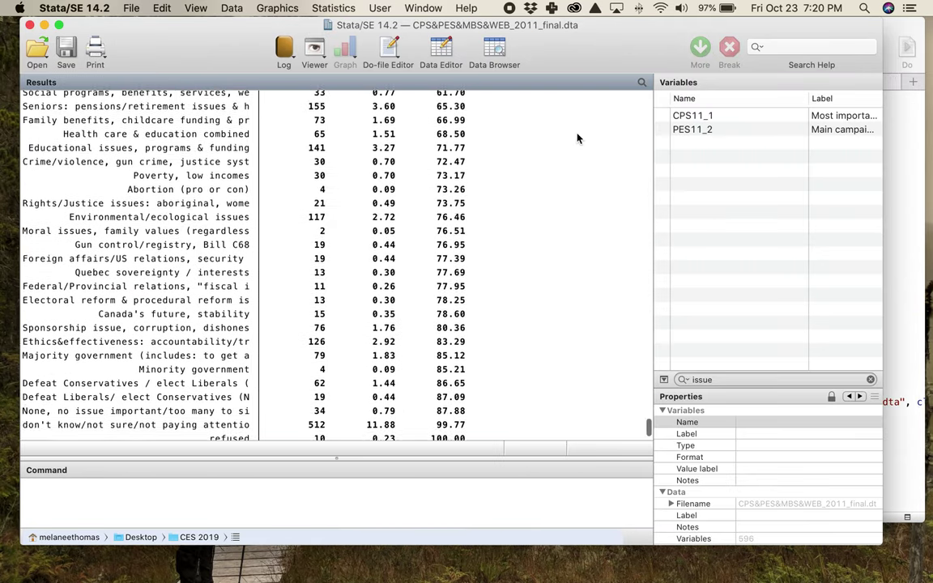
{"action": "scroll", "coordinate": [594, 171], "scroll_direction": "up", "scroll_amount": 3}
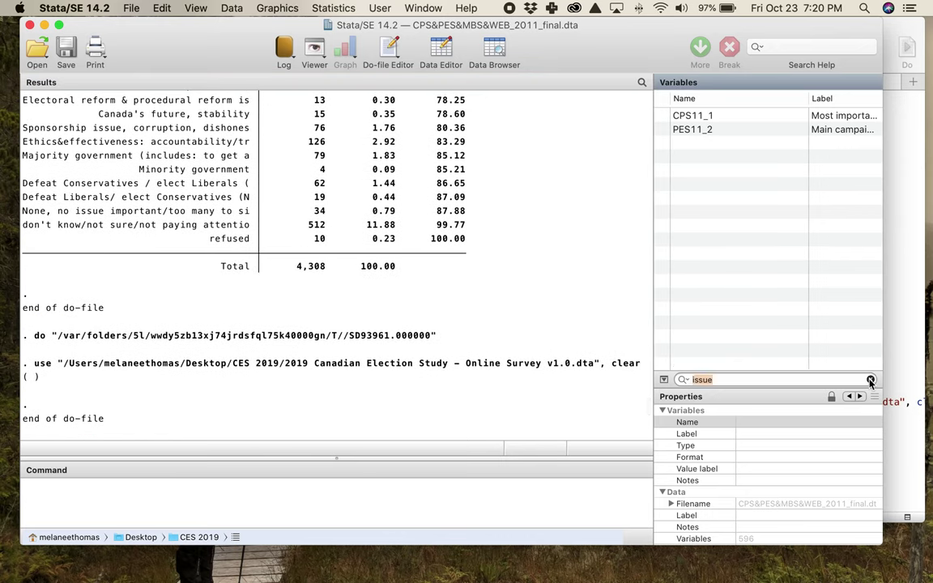
- Clear the "issue" filter from the variable list and review the new CPS11_1 table back to its heading
{"action": "left_click", "coordinate": [870, 379]}
{"action": "scroll", "coordinate": [527, 286], "scroll_direction": "up", "scroll_amount": 3}
{"action": "scroll", "coordinate": [527, 286], "scroll_direction": "up", "scroll_amount": 3}
{"action": "scroll", "coordinate": [528, 287], "scroll_direction": "down", "scroll_amount": 10}
{"action": "scroll", "coordinate": [527, 286], "scroll_direction": "up", "scroll_amount": 15}
{"action": "scroll", "coordinate": [527, 286], "scroll_direction": "down", "scroll_amount": 10}
{"action": "scroll", "coordinate": [527, 287], "scroll_direction": "up", "scroll_amount": 15}
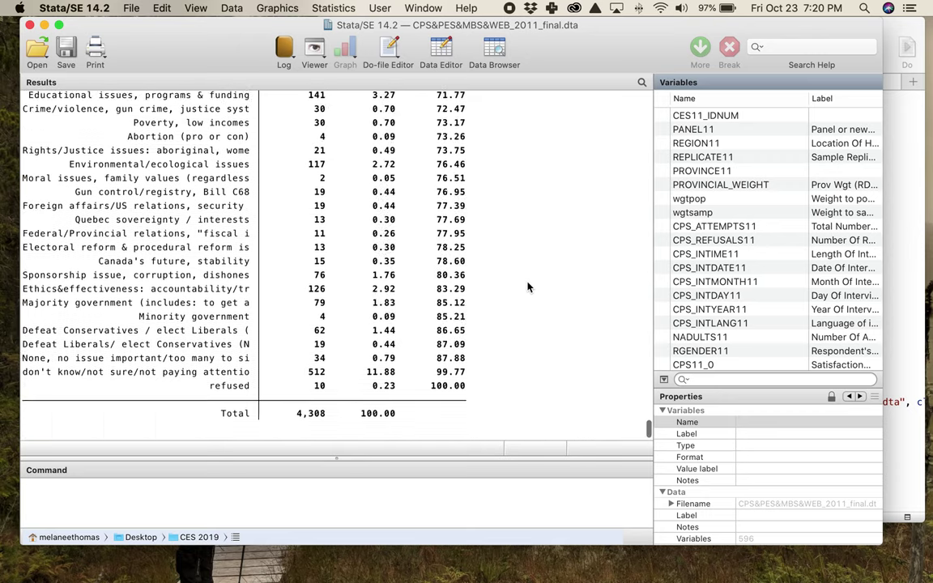
{"action": "scroll", "coordinate": [271, 212], "scroll_direction": "down", "scroll_amount": 5}
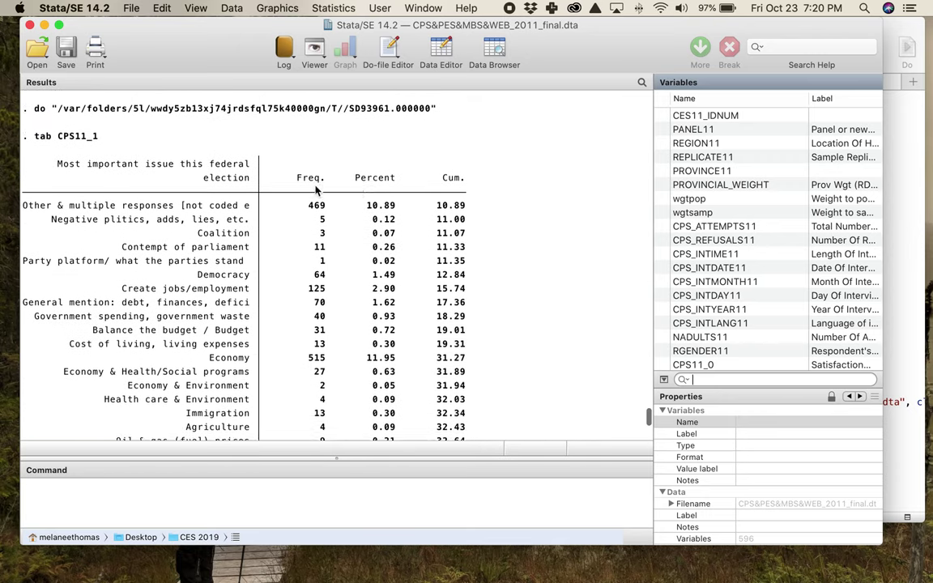
- Find CPS11_1 in the full variable list and select it to view its properties
{"action": "scroll", "coordinate": [753, 324], "scroll_direction": "down", "scroll_amount": 3}
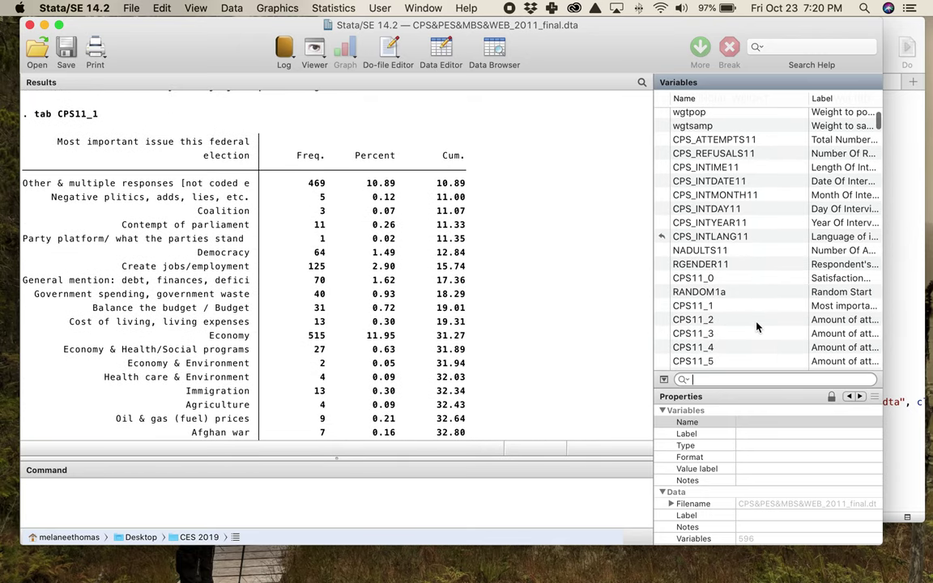
{"action": "scroll", "coordinate": [688, 237], "scroll_direction": "up", "scroll_amount": 3}
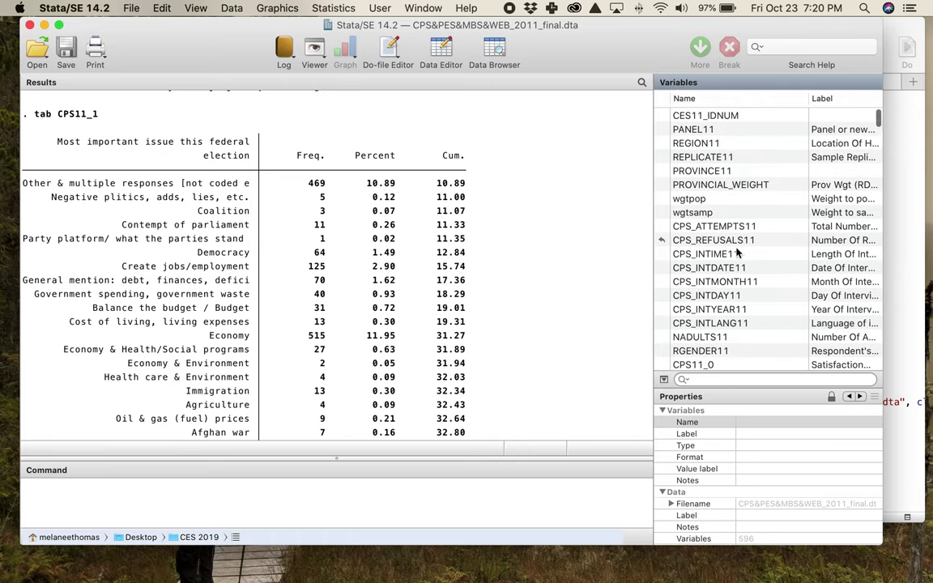
{"action": "scroll", "coordinate": [728, 343], "scroll_direction": "down", "scroll_amount": 2}
{"action": "scroll", "coordinate": [728, 343], "scroll_direction": "down", "scroll_amount": 2}
{"action": "scroll", "coordinate": [688, 300], "scroll_direction": "down", "scroll_amount": 2}
{"action": "left_click", "coordinate": [684, 285]}
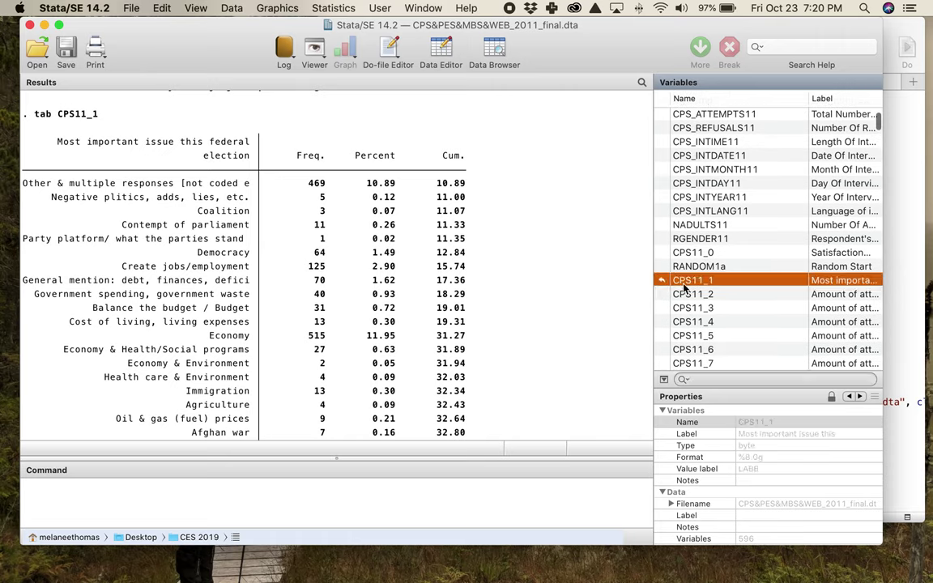
{"action": "left_click", "coordinate": [534, 287]}
- Switch to the assignment in Word and highlight the Part 2 instruction about dealing with missing data
{"action": "mouse_move", "coordinate": [630, 564]}
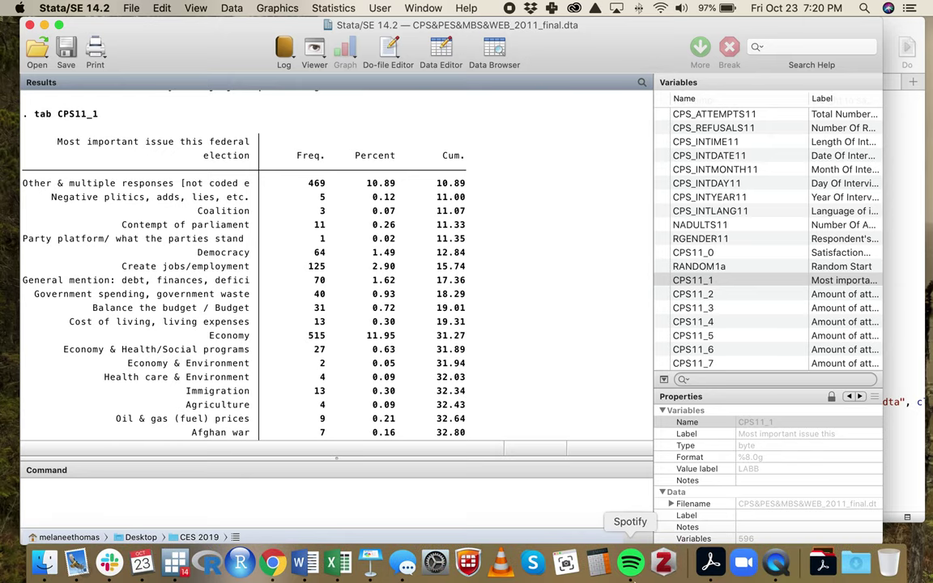
{"action": "left_click", "coordinate": [306, 565]}
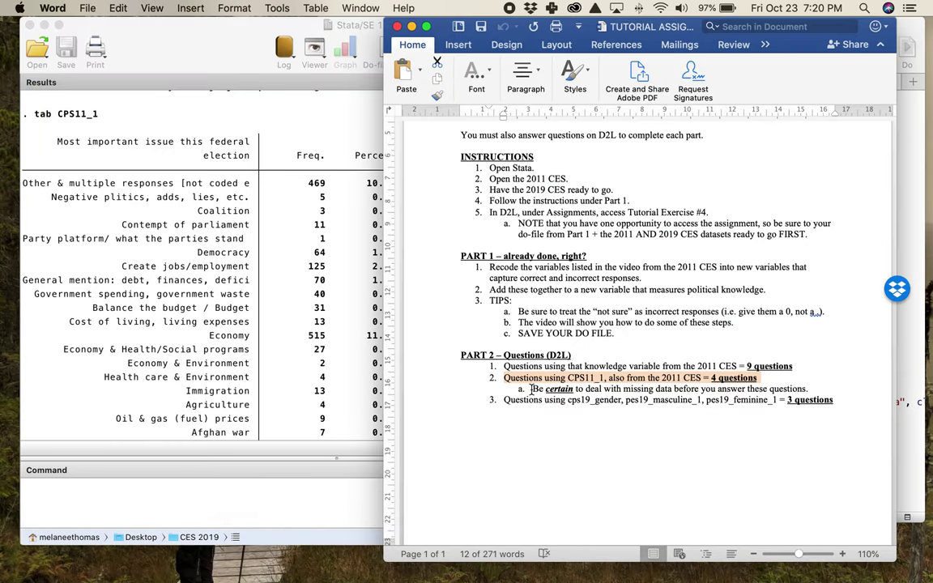
{"action": "left_click_drag", "start_coordinate": [532, 389], "coordinate": [806, 389]}
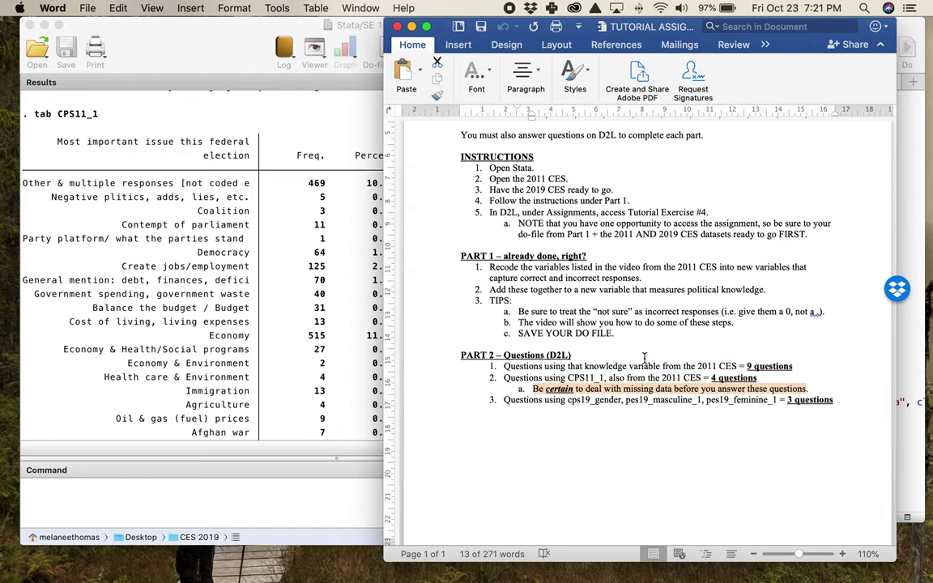
- Return to Stata, highlight the "None", "don't know" and "refused" rows of the CPS11_1 table, and look back over the other issue categories
{"action": "left_click", "coordinate": [281, 341]}
{"action": "scroll", "coordinate": [202, 332], "scroll_direction": "down", "scroll_amount": 10}
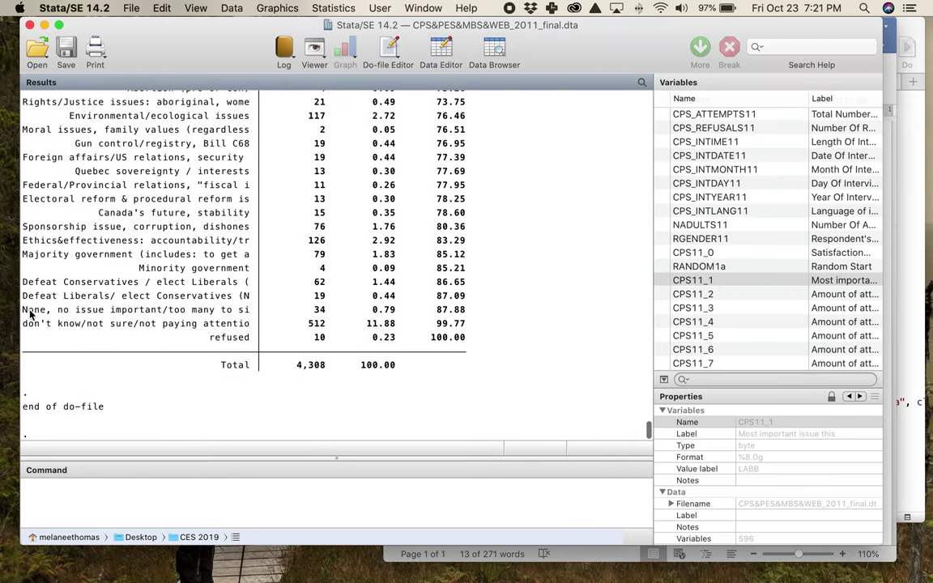
{"action": "left_click_drag", "start_coordinate": [23, 309], "coordinate": [253, 341]}
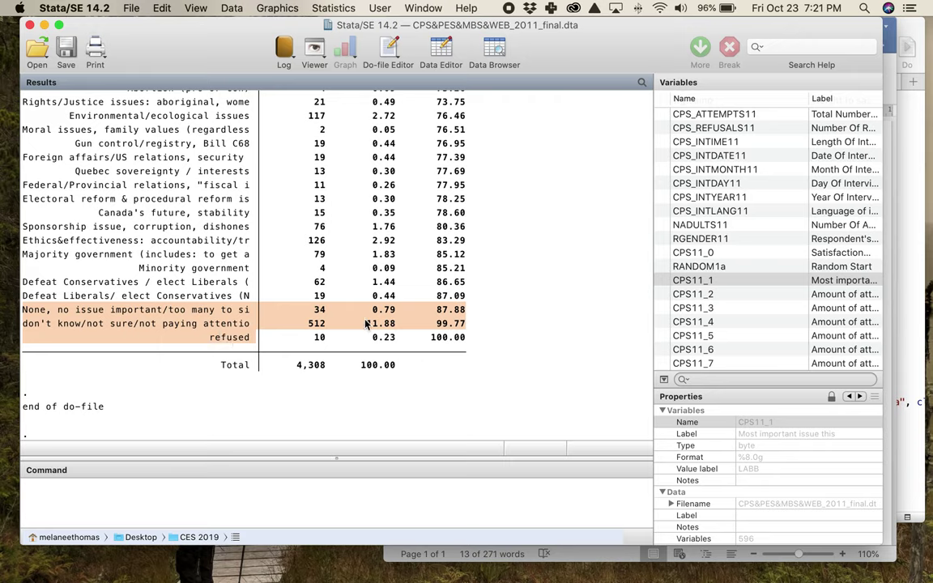
{"action": "left_click_drag", "start_coordinate": [204, 340], "coordinate": [407, 338]}
{"action": "left_click", "coordinate": [178, 335]}
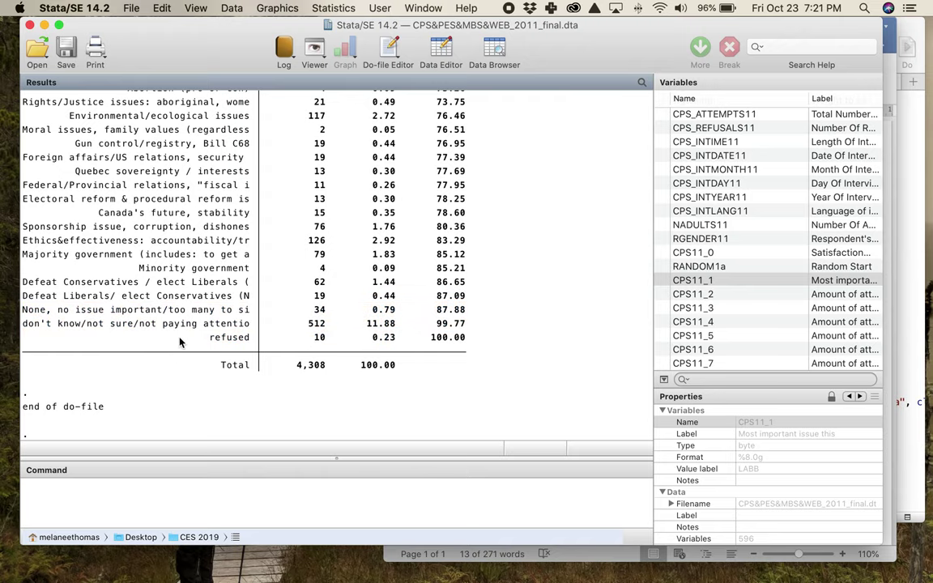
{"action": "scroll", "coordinate": [202, 316], "scroll_direction": "up", "scroll_amount": 5}
{"action": "scroll", "coordinate": [209, 313], "scroll_direction": "up", "scroll_amount": 12}
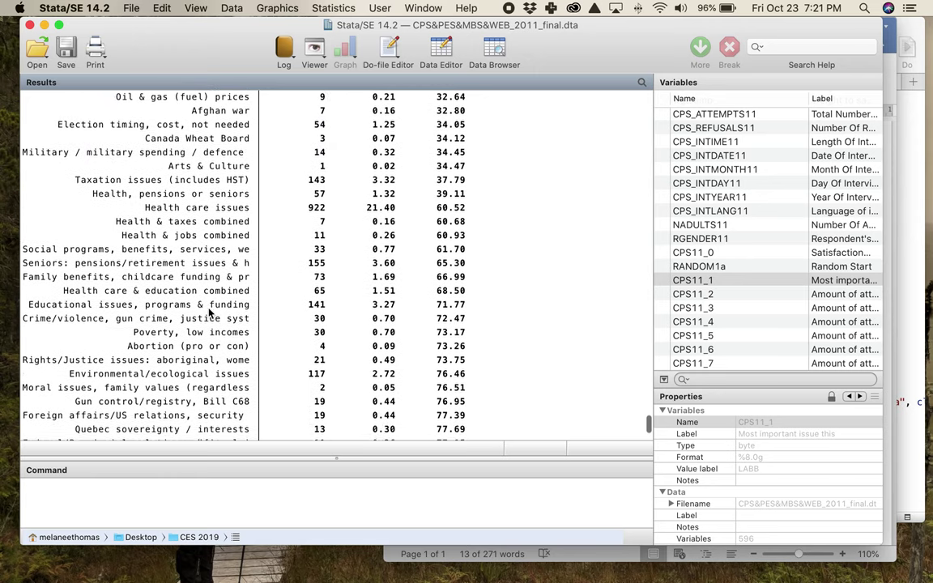
- Review the labelled CPS11_1 table from its heading, highlighting the "Other & multiple responses" and "Economy" categories
{"action": "scroll", "coordinate": [209, 313], "scroll_direction": "up", "scroll_amount": 7}
{"action": "scroll", "coordinate": [208, 311], "scroll_direction": "down", "scroll_amount": 12}
{"action": "scroll", "coordinate": [208, 311], "scroll_direction": "up", "scroll_amount": 3}
{"action": "left_click_drag", "start_coordinate": [25, 177], "coordinate": [256, 186]}
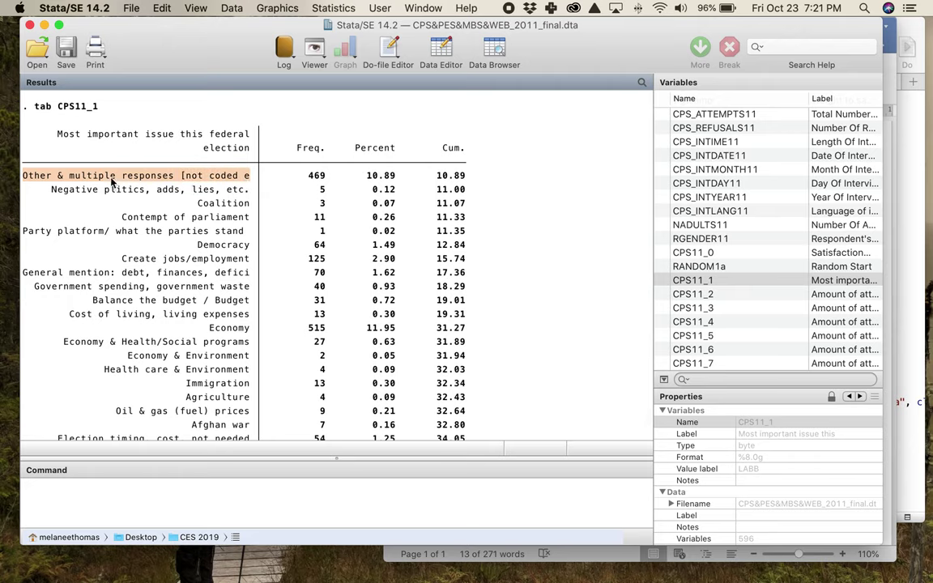
{"action": "scroll", "coordinate": [113, 150], "scroll_direction": "down", "scroll_amount": 1}
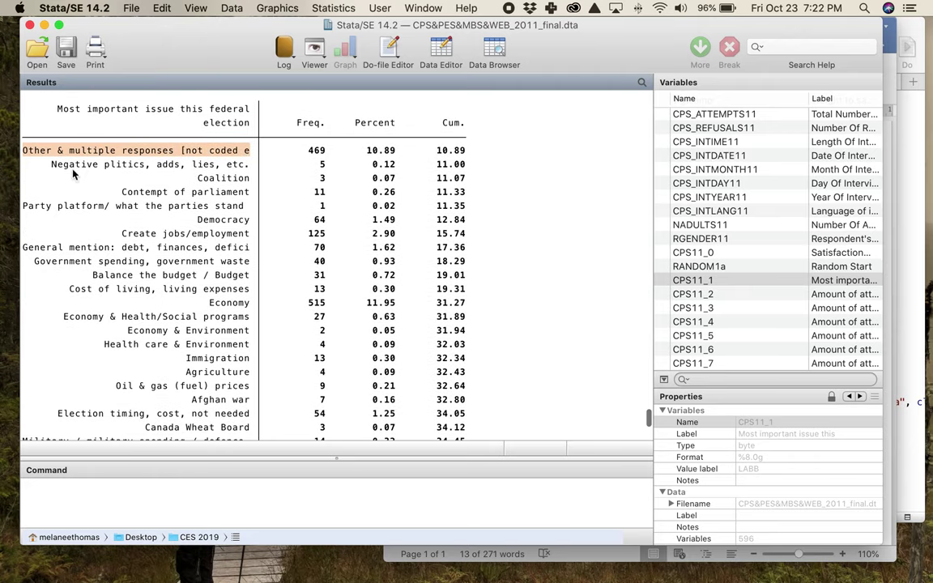
{"action": "scroll", "coordinate": [268, 211], "scroll_direction": "down", "scroll_amount": 3}
{"action": "double_click", "coordinate": [231, 243]}
{"action": "scroll", "coordinate": [239, 249], "scroll_direction": "down", "scroll_amount": 8}
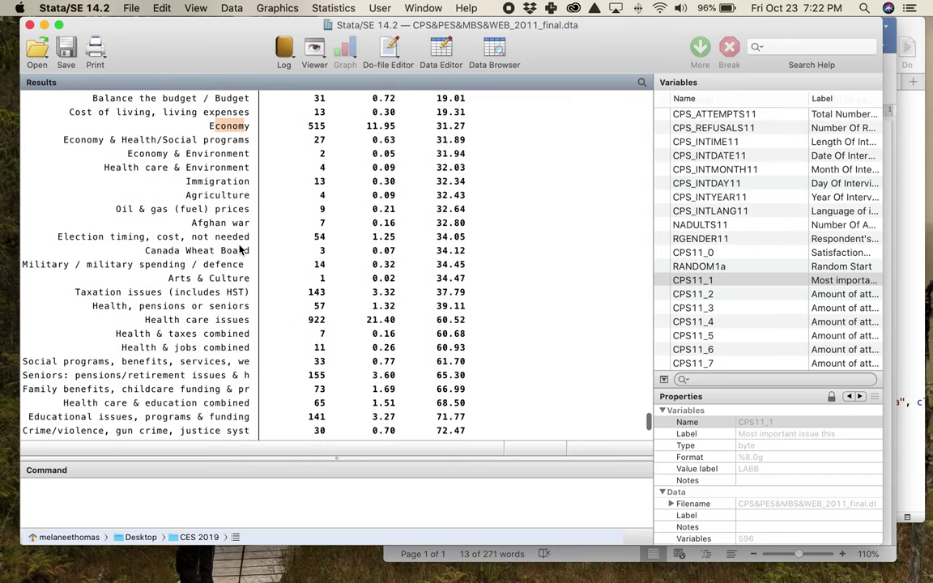
- Continue down the CPS11_1 table to its total, highlighting the "Environmental/ecological issues" category along the way
{"action": "left_click_drag", "start_coordinate": [77, 218], "coordinate": [243, 221]}
{"action": "left_click", "coordinate": [230, 226]}
{"action": "scroll", "coordinate": [233, 231], "scroll_direction": "down", "scroll_amount": 5}
{"action": "left_click_drag", "start_coordinate": [69, 274], "coordinate": [214, 275]}
{"action": "scroll", "coordinate": [214, 280], "scroll_direction": "down", "scroll_amount": 3}
{"action": "scroll", "coordinate": [215, 281], "scroll_direction": "down", "scroll_amount": 2}
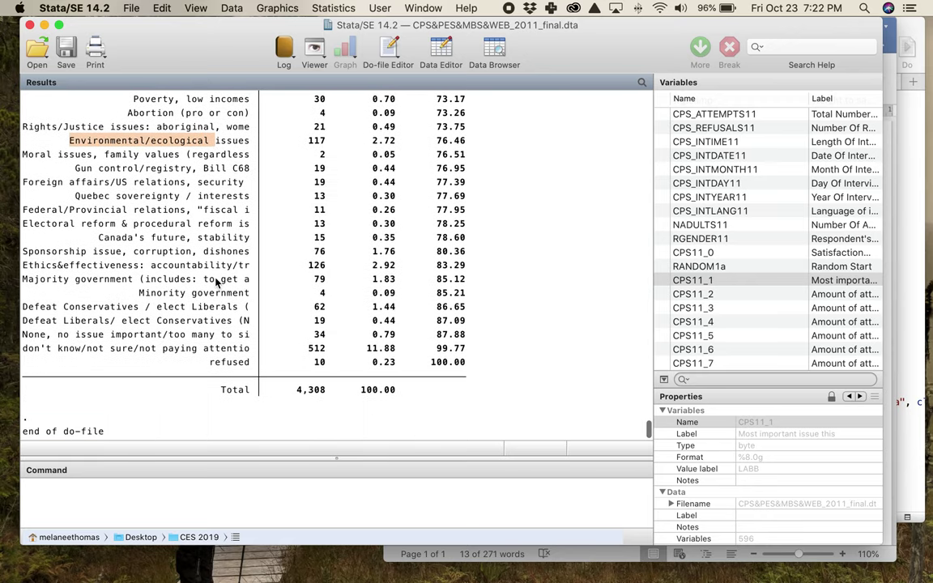
- Highlight the "Minority government" category, and mark the "None", "don't know" and "refused" rows at the end of the CPS11_1 table
{"action": "left_click_drag", "start_coordinate": [57, 265], "coordinate": [240, 302]}
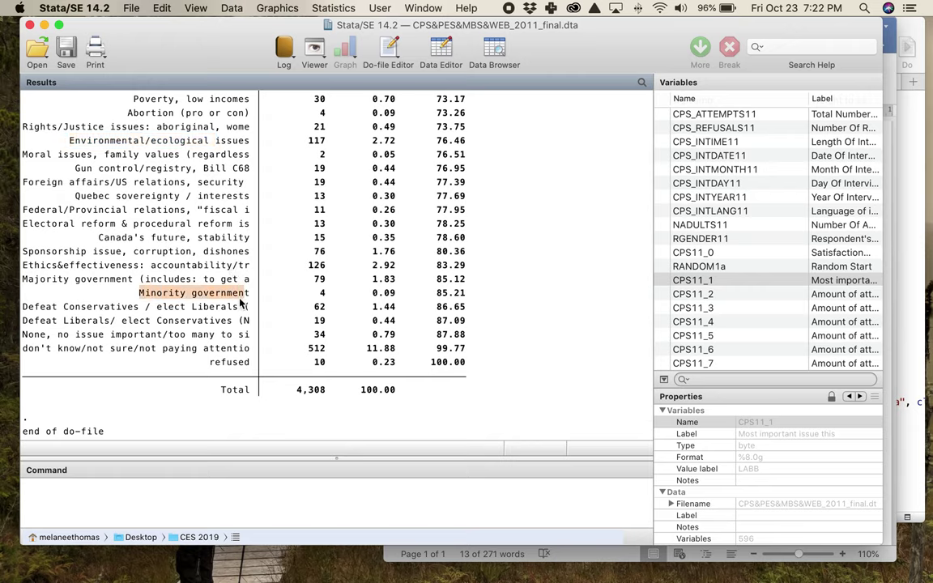
{"action": "left_click_drag", "start_coordinate": [156, 293], "coordinate": [217, 299]}
{"action": "scroll", "coordinate": [202, 252], "scroll_direction": "up", "scroll_amount": 5}
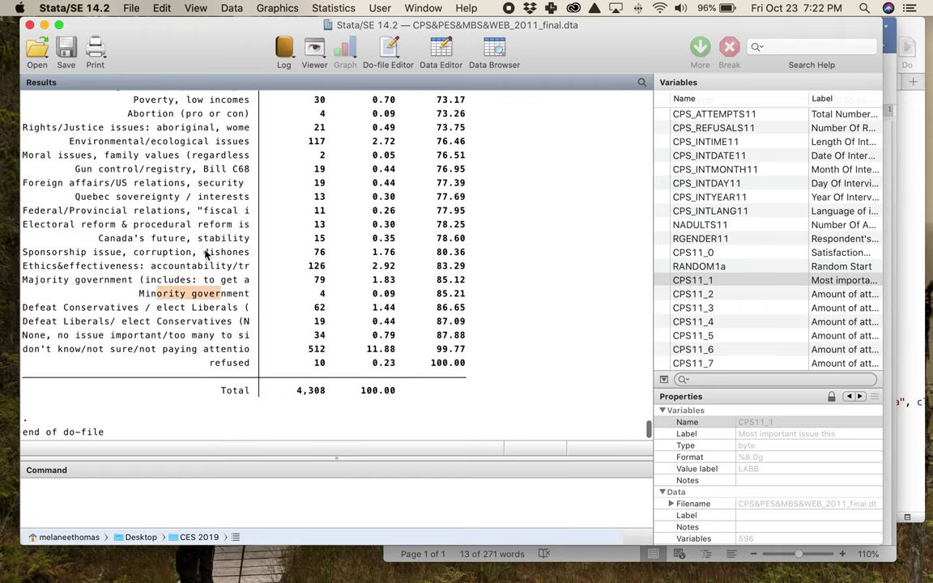
{"action": "scroll", "coordinate": [205, 253], "scroll_direction": "down", "scroll_amount": 3}
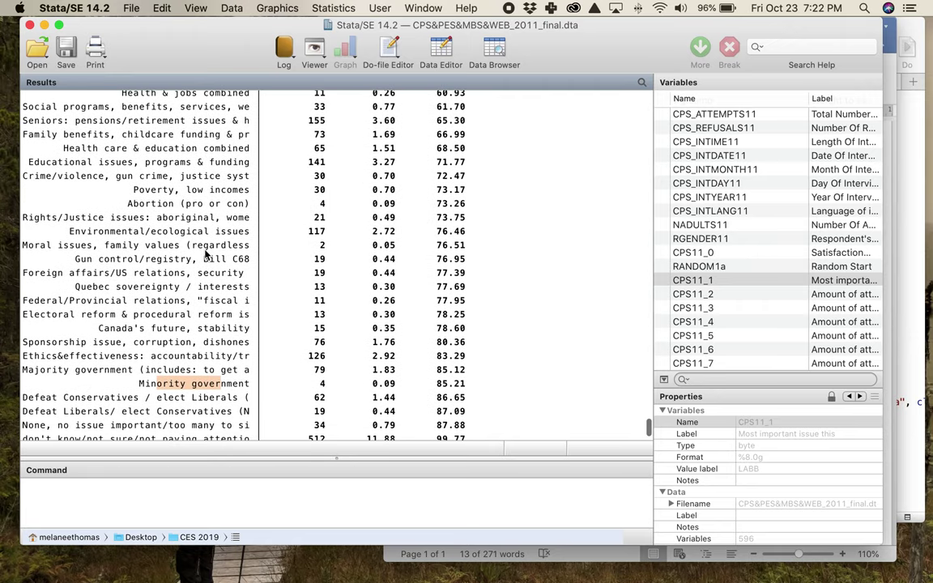
{"action": "left_click", "coordinate": [325, 295]}
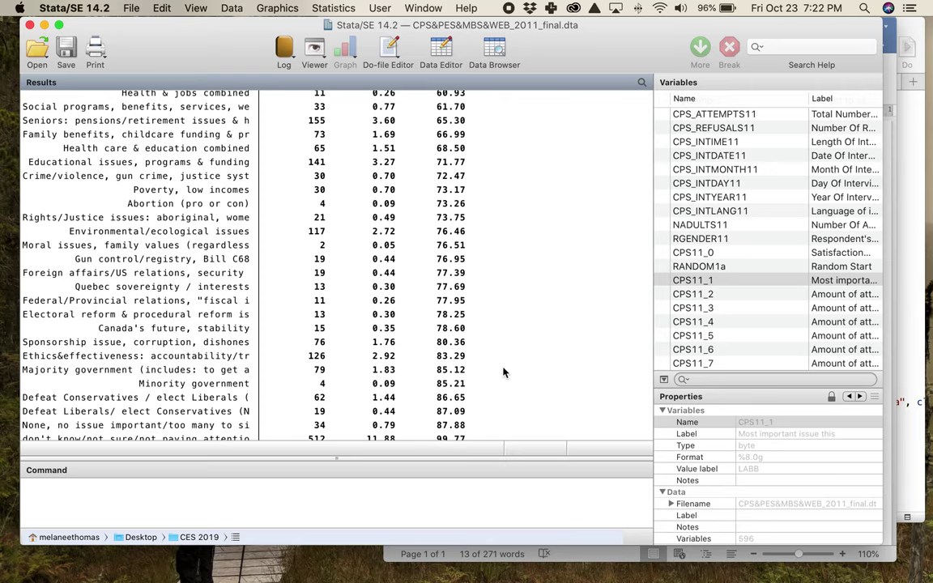
{"action": "scroll", "coordinate": [421, 356], "scroll_direction": "down", "scroll_amount": 3}
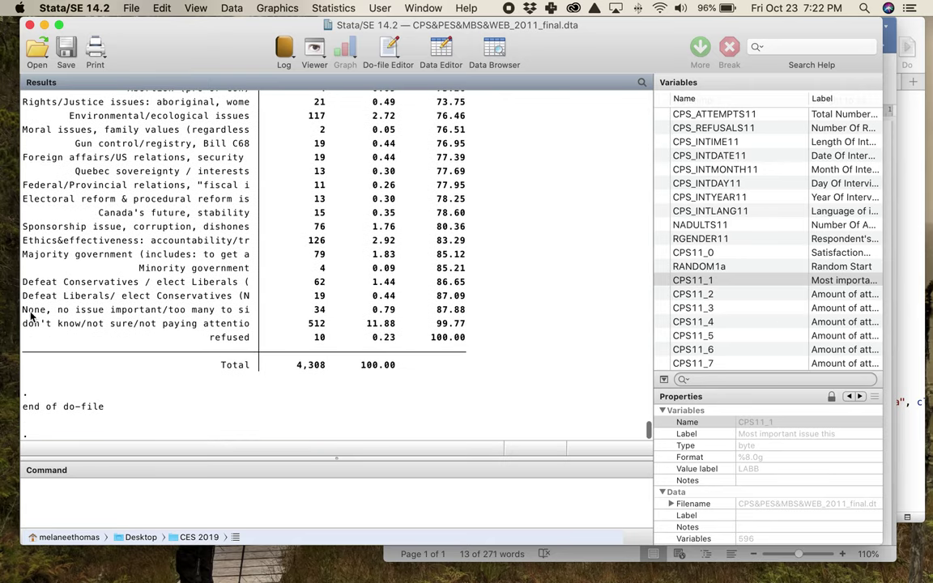
{"action": "left_click_drag", "start_coordinate": [24, 311], "coordinate": [250, 358]}
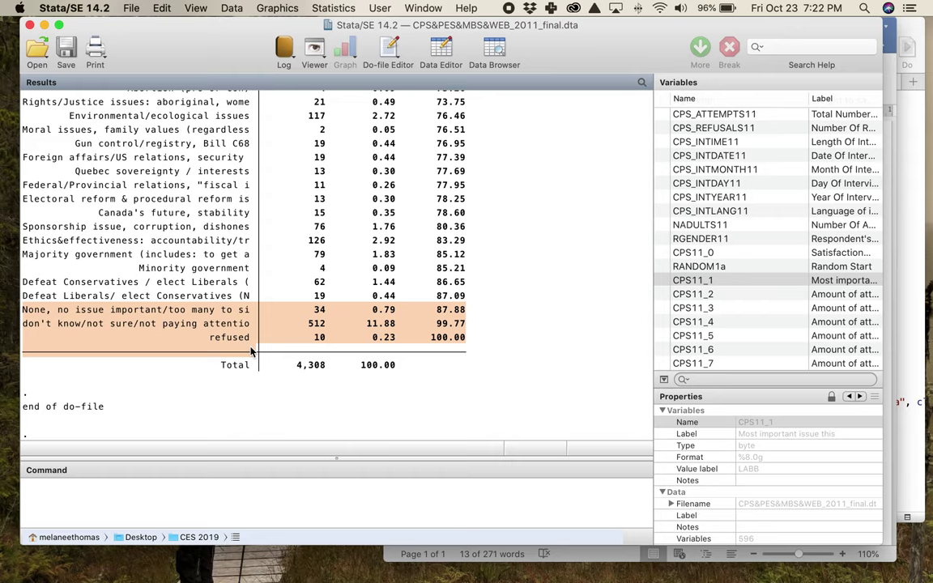
- Add the line "set more off" below "tab CPS11_1" in the do-file and run it together with "tab CPS11_1, nolabel"
{"action": "left_click", "coordinate": [903, 340]}
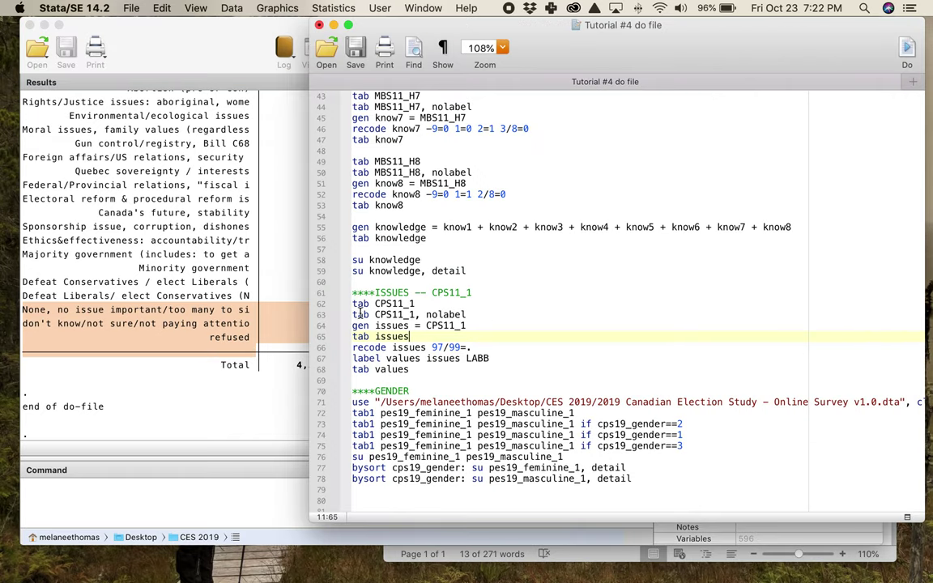
{"action": "key", "text": "Return"}
{"action": "type", "text": "set more off"}
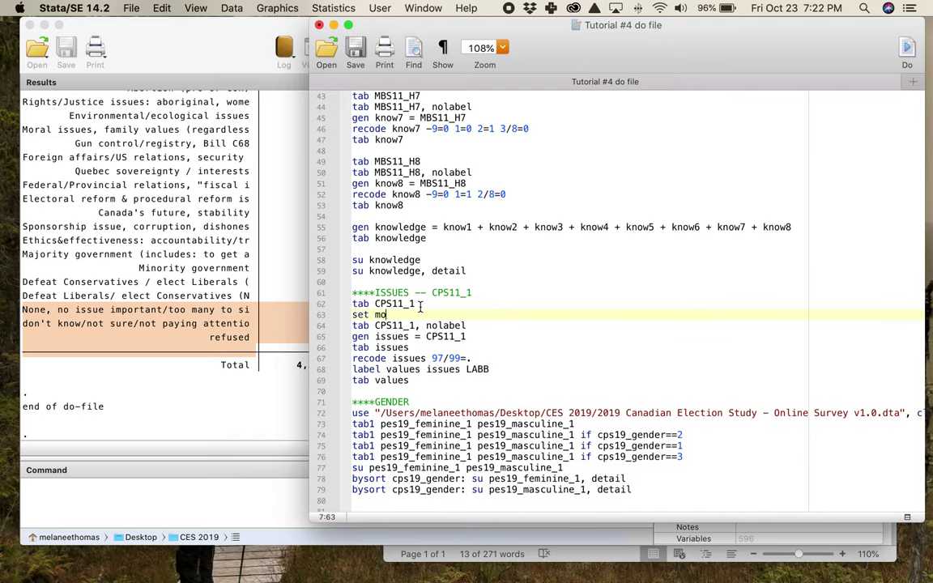
{"action": "scroll", "coordinate": [405, 306], "scroll_direction": "right", "scroll_amount": 1}
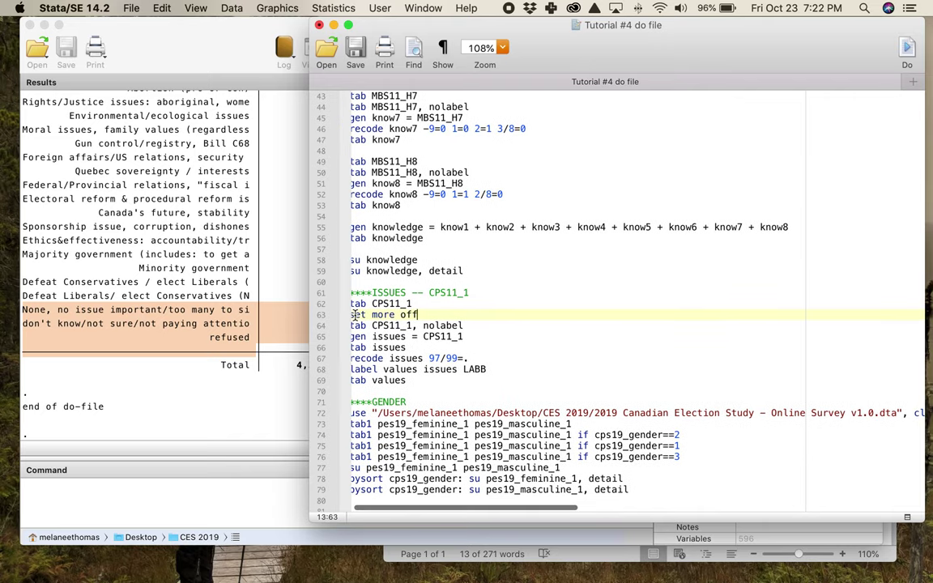
{"action": "triple_click", "coordinate": [397, 315]}
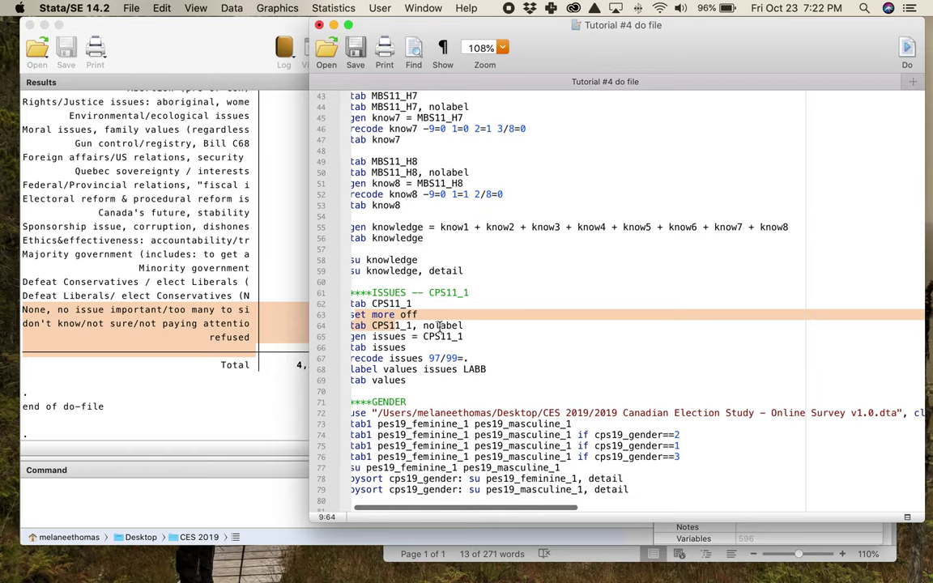
{"action": "key", "text": "super+shift+d"}
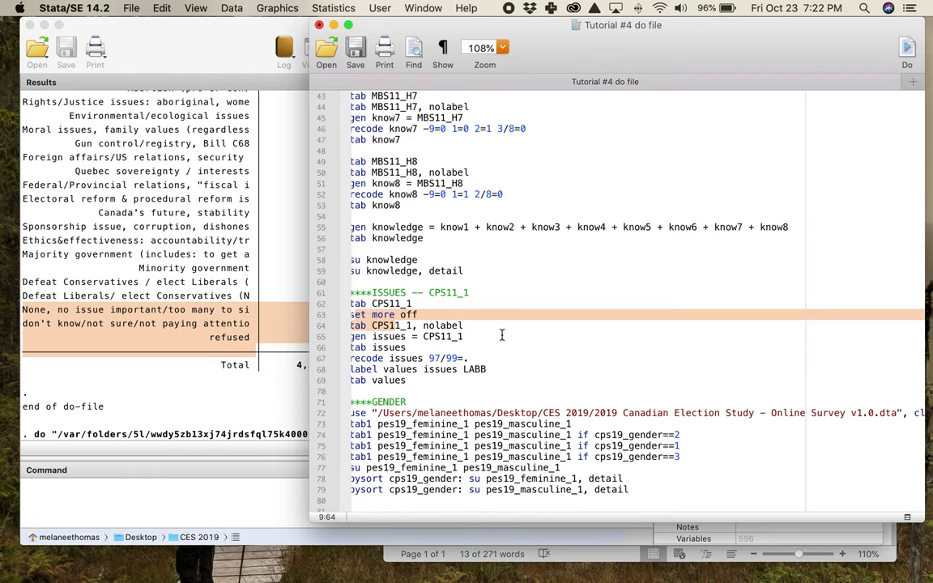
- Review the unlabelled CPS11_1 table and highlight the rows for codes 97, 98 and 99
{"action": "left_click", "coordinate": [231, 344]}
{"action": "scroll", "coordinate": [230, 344], "scroll_direction": "up", "scroll_amount": 10}
{"action": "scroll", "coordinate": [233, 343], "scroll_direction": "up", "scroll_amount": 5}
{"action": "scroll", "coordinate": [233, 343], "scroll_direction": "down", "scroll_amount": 20}
{"action": "left_click_drag", "start_coordinate": [51, 316], "coordinate": [268, 337]}
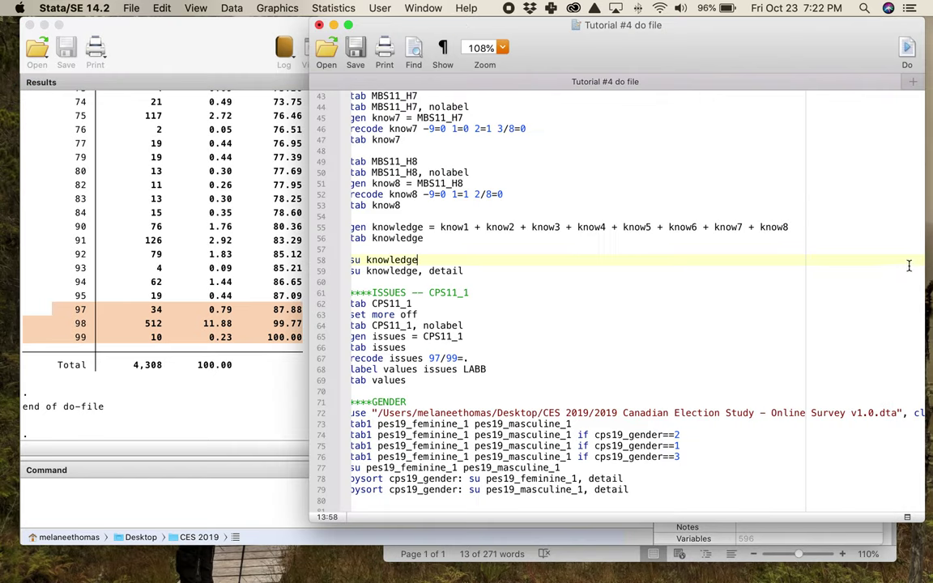
- Run the do-file line "gen issues = CPS11_1" to copy CPS11_1 into a new variable
{"action": "left_click", "coordinate": [908, 261]}
{"action": "scroll", "coordinate": [512, 337], "scroll_direction": "left", "scroll_amount": 1}
{"action": "scroll", "coordinate": [516, 338], "scroll_direction": "down", "scroll_amount": 2}
{"action": "scroll", "coordinate": [516, 338], "scroll_direction": "up", "scroll_amount": 1}
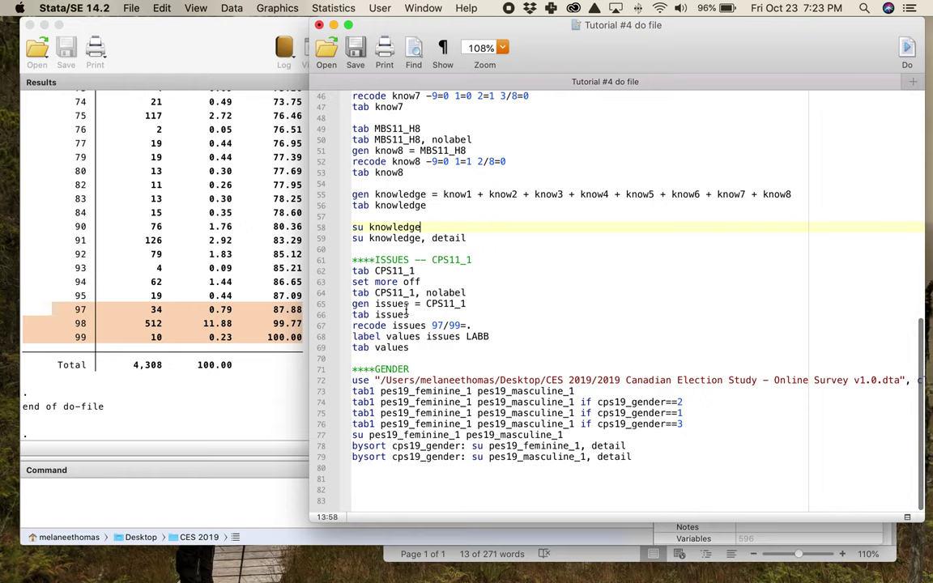
{"action": "left_click_drag", "start_coordinate": [377, 292], "coordinate": [412, 293]}
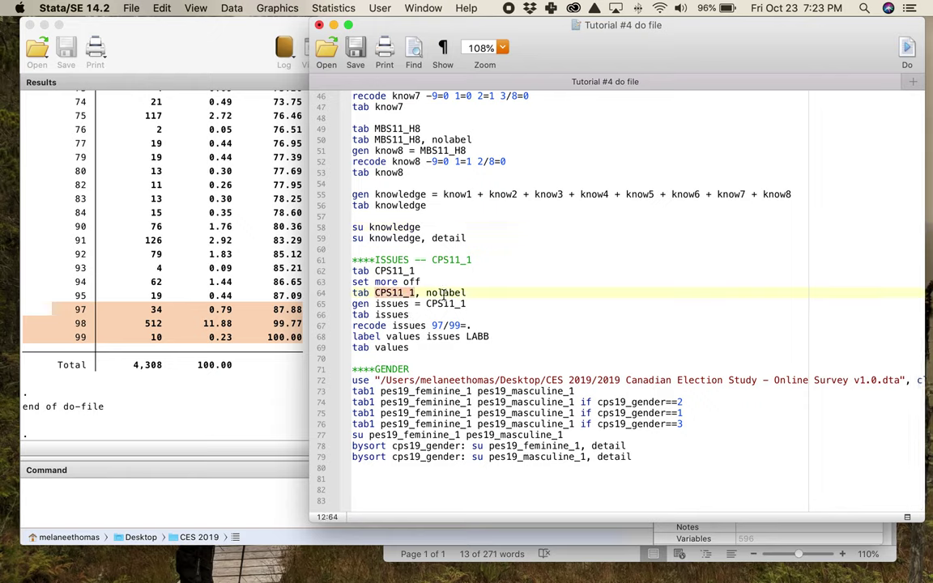
{"action": "key", "text": "End"}
{"action": "left_click_drag", "start_coordinate": [354, 304], "coordinate": [477, 308]}
{"action": "key", "text": "super+shift+d"}
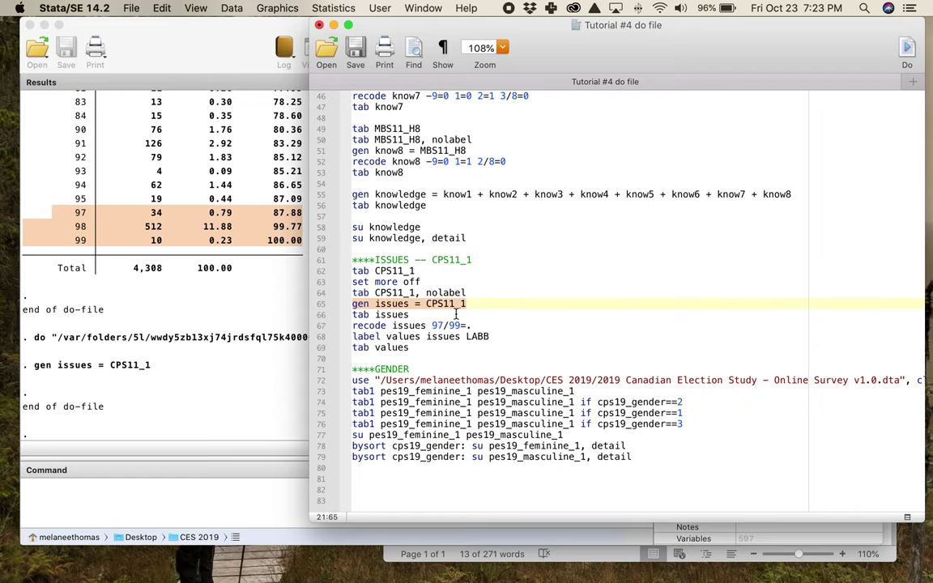
- Tabulate the new issues variable from the do-file and page through to the end of its output
{"action": "left_click_drag", "start_coordinate": [414, 320], "coordinate": [349, 316]}
{"action": "key", "text": "super+shift+d"}
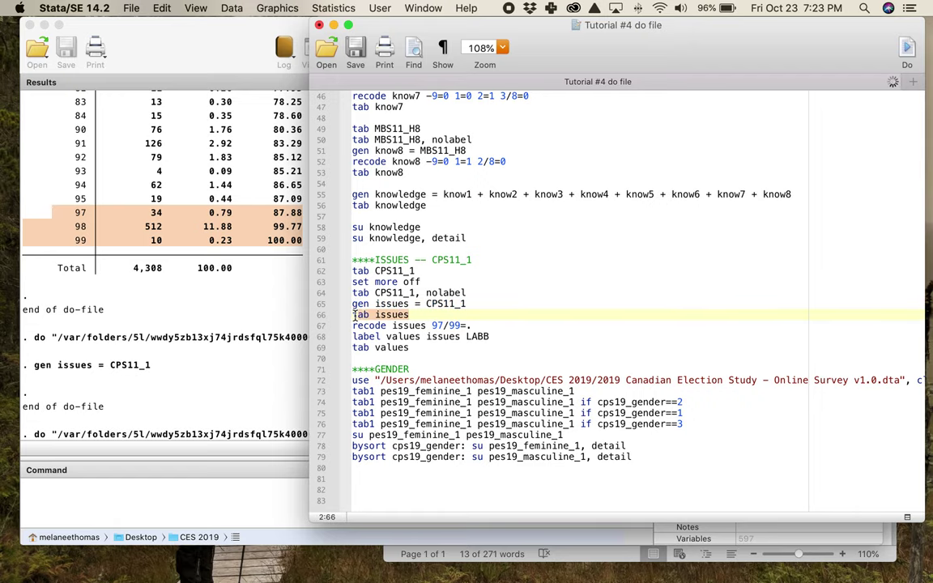
{"action": "left_click", "coordinate": [114, 321]}
{"action": "key", "text": "space"}
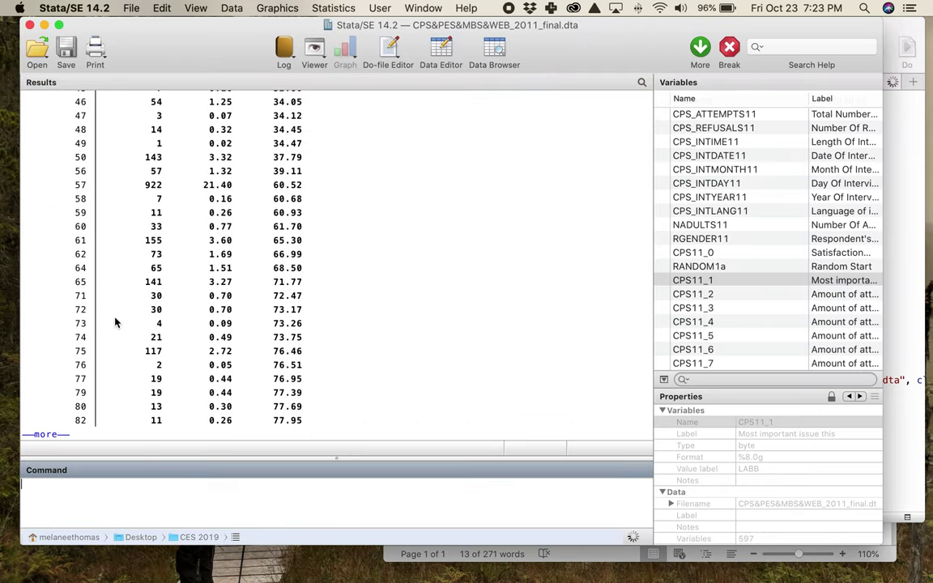
{"action": "key", "text": "space"}
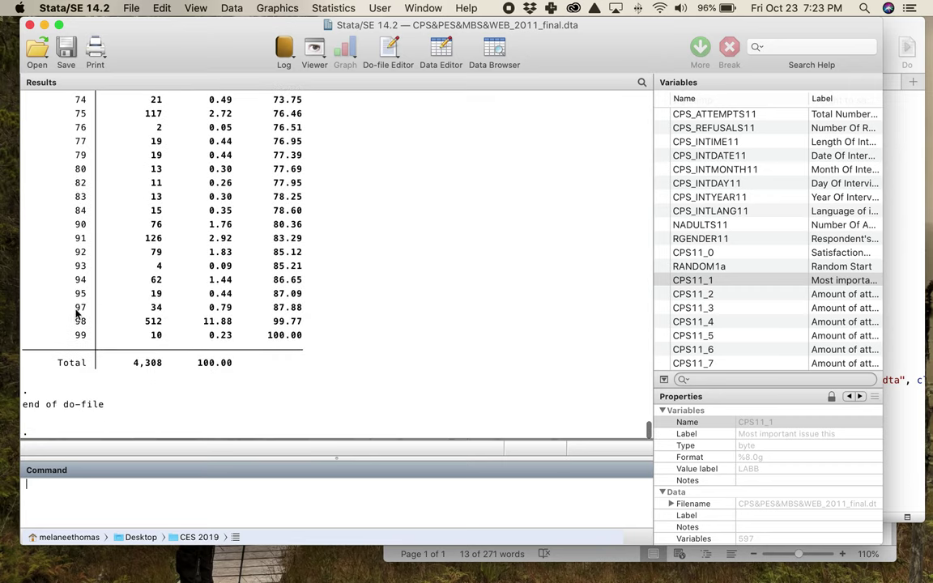
- Run the do-file line "recode issues 97/99=." to set codes 97 through 99 to missing
{"action": "left_click", "coordinate": [894, 252]}
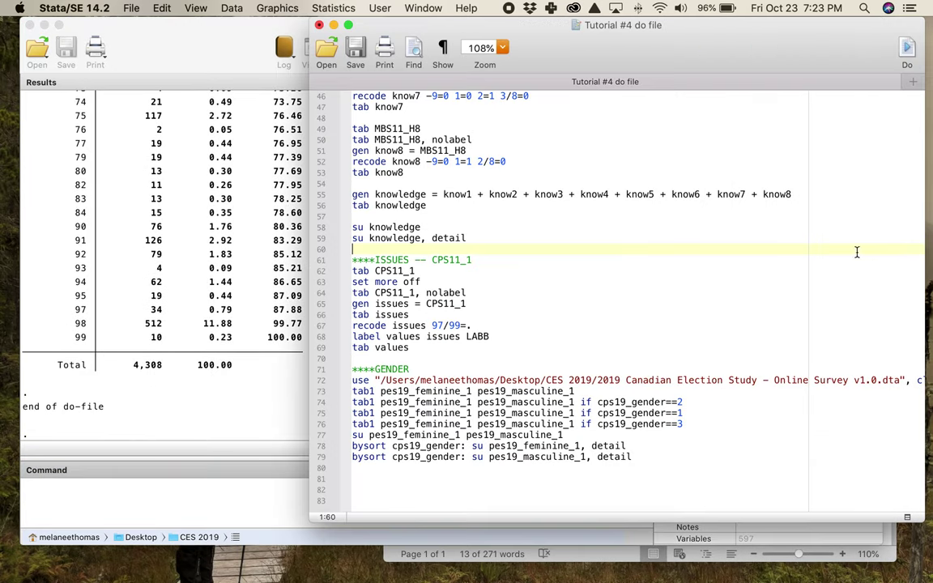
{"action": "left_click", "coordinate": [421, 324]}
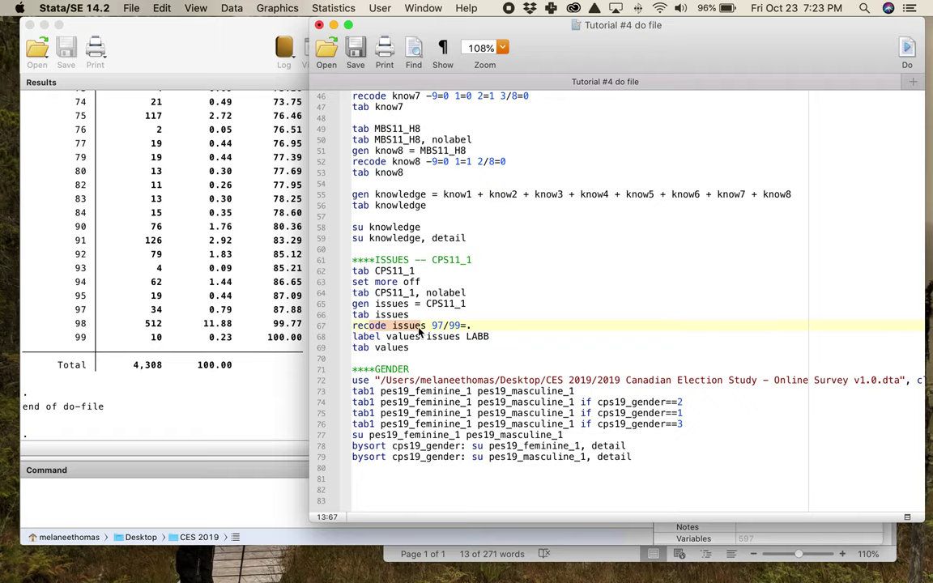
{"action": "key", "text": "super+shift+d"}
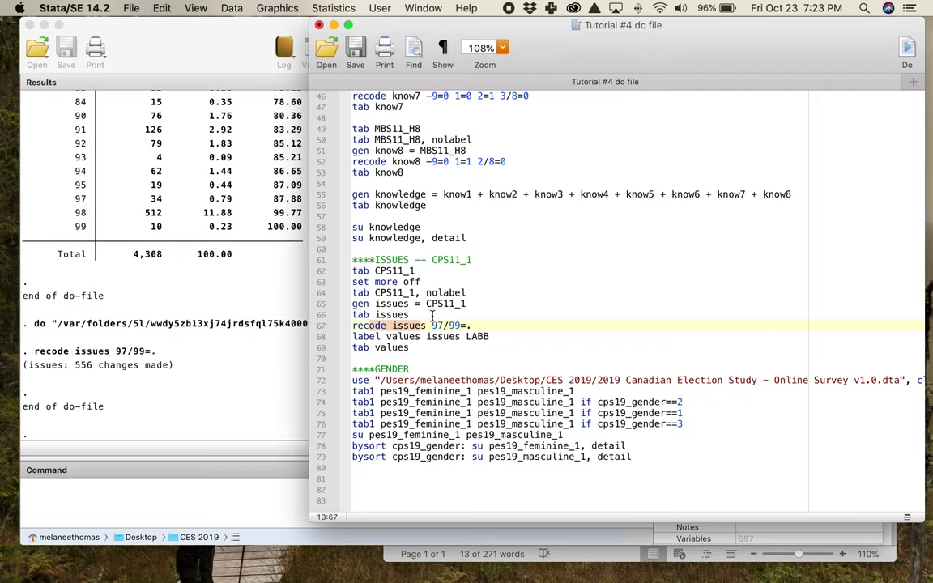
{"action": "left_click", "coordinate": [241, 342]}
- Rerun "tab issues" on the recoded variable and display its full frequency table
{"action": "left_click", "coordinate": [929, 322]}
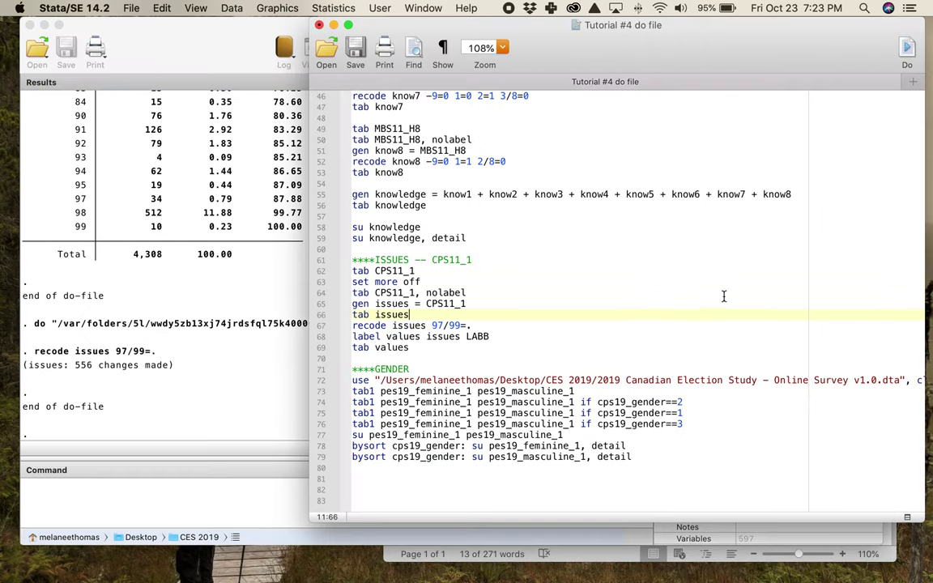
{"action": "left_click", "coordinate": [375, 315]}
{"action": "key", "text": "super+shift+d"}
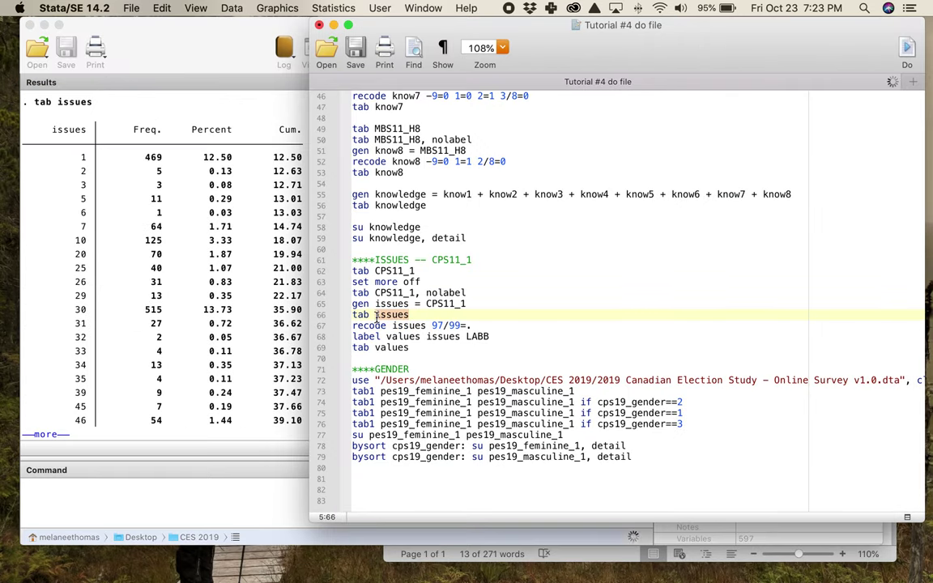
{"action": "left_click", "coordinate": [243, 328]}
{"action": "key", "text": "space"}
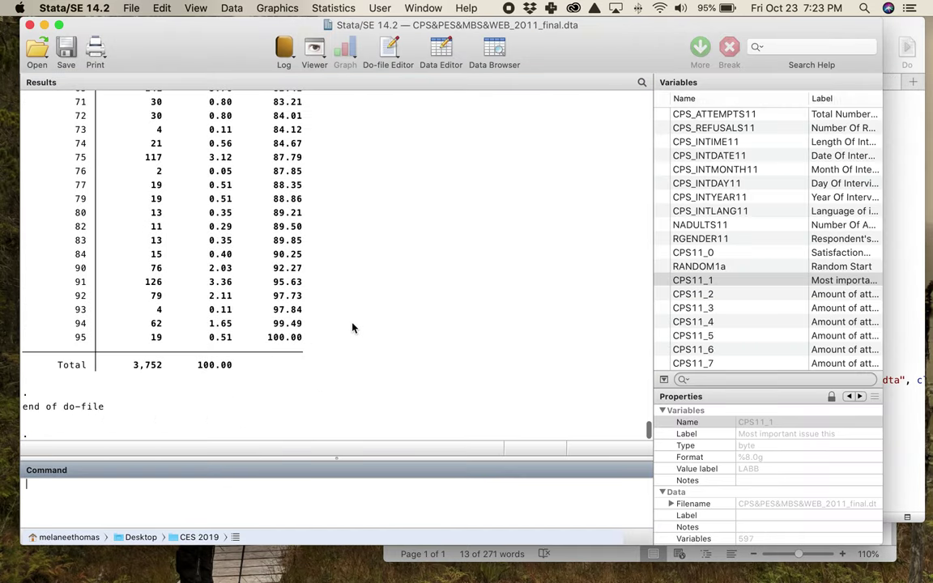
- Compare the recoded issues table with the earlier labelled and unlabelled CPS11_1 tables
{"action": "scroll", "coordinate": [353, 327], "scroll_direction": "up", "scroll_amount": 2}
{"action": "scroll", "coordinate": [353, 327], "scroll_direction": "down", "scroll_amount": 2}
{"action": "scroll", "coordinate": [109, 290], "scroll_direction": "up", "scroll_amount": 10}
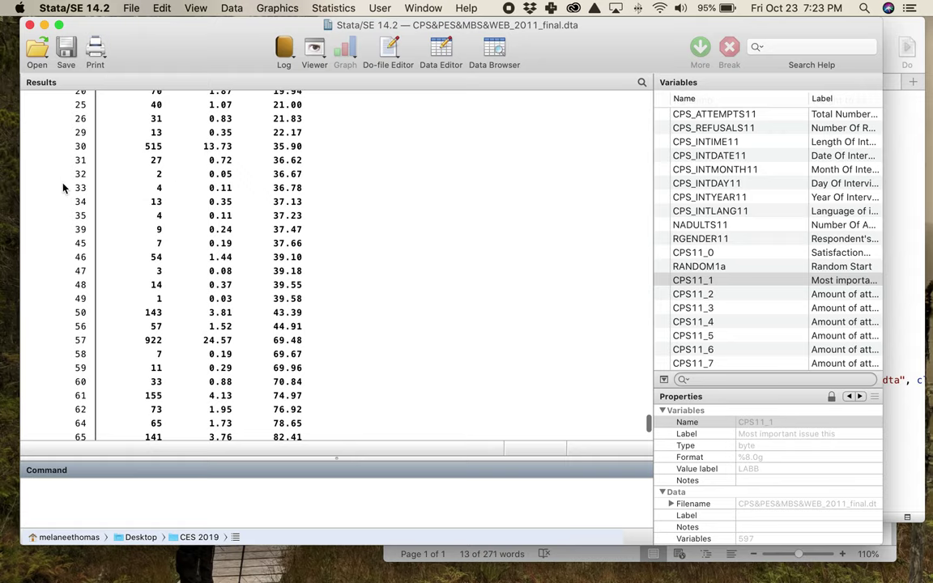
{"action": "scroll", "coordinate": [96, 221], "scroll_direction": "up", "scroll_amount": 1}
{"action": "scroll", "coordinate": [81, 209], "scroll_direction": "down", "scroll_amount": 5}
{"action": "scroll", "coordinate": [81, 209], "scroll_direction": "up", "scroll_amount": 2}
{"action": "scroll", "coordinate": [81, 209], "scroll_direction": "down", "scroll_amount": 15}
{"action": "scroll", "coordinate": [81, 209], "scroll_direction": "up", "scroll_amount": 10}
{"action": "scroll", "coordinate": [138, 243], "scroll_direction": "down", "scroll_amount": 15}
{"action": "scroll", "coordinate": [178, 283], "scroll_direction": "up", "scroll_amount": 2}
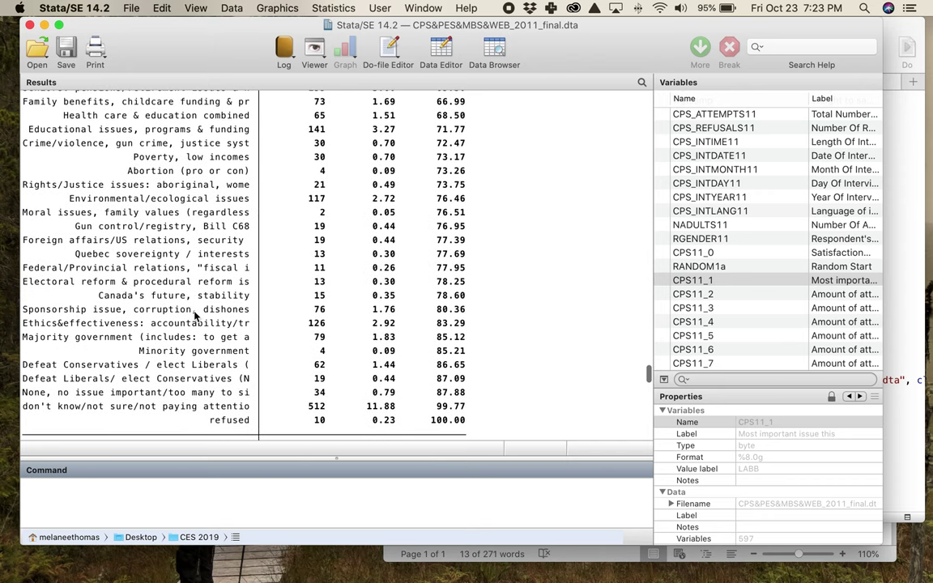
{"action": "scroll", "coordinate": [195, 316], "scroll_direction": "down", "scroll_amount": 10}
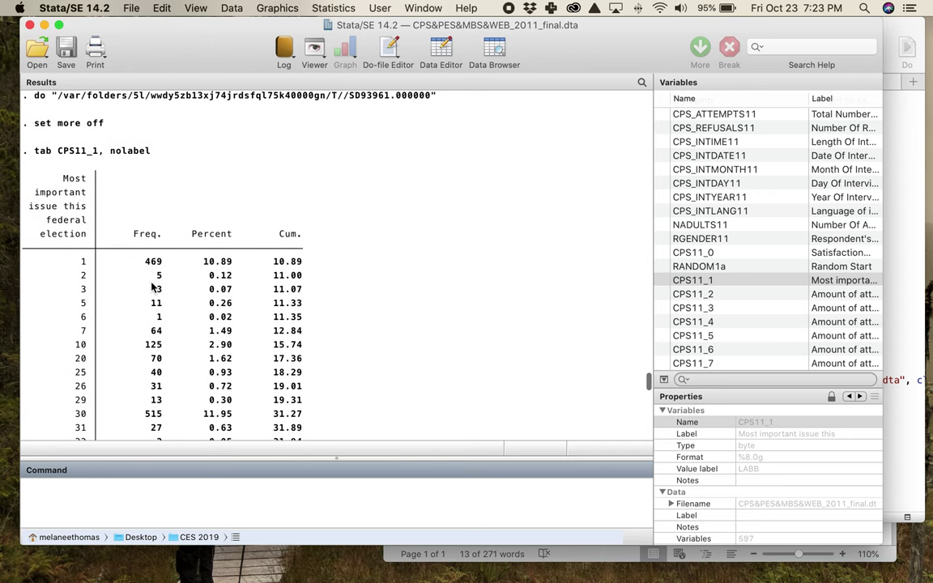
- Select CPS11_1 and its label property, and widen the Label column of the variable list
{"action": "left_click", "coordinate": [725, 280]}
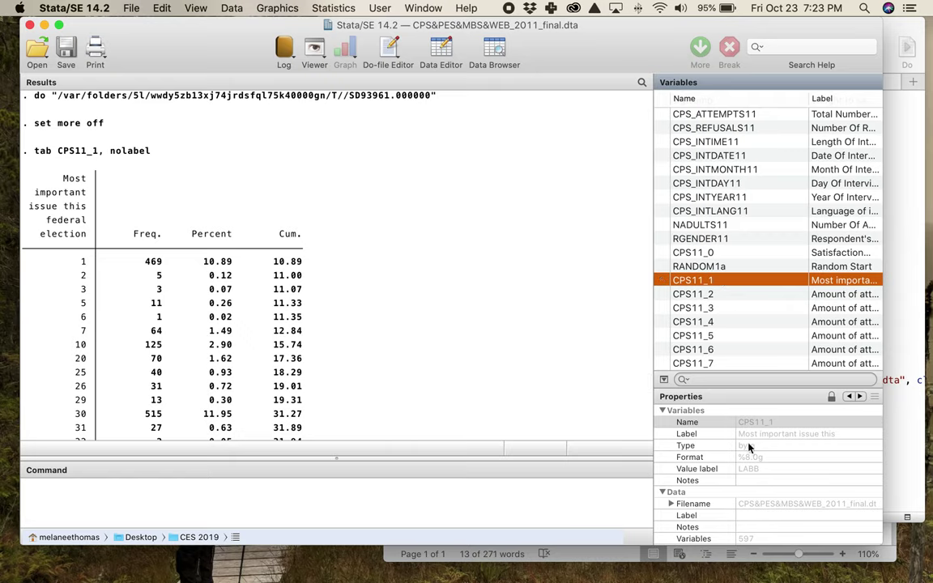
{"action": "left_click", "coordinate": [688, 423]}
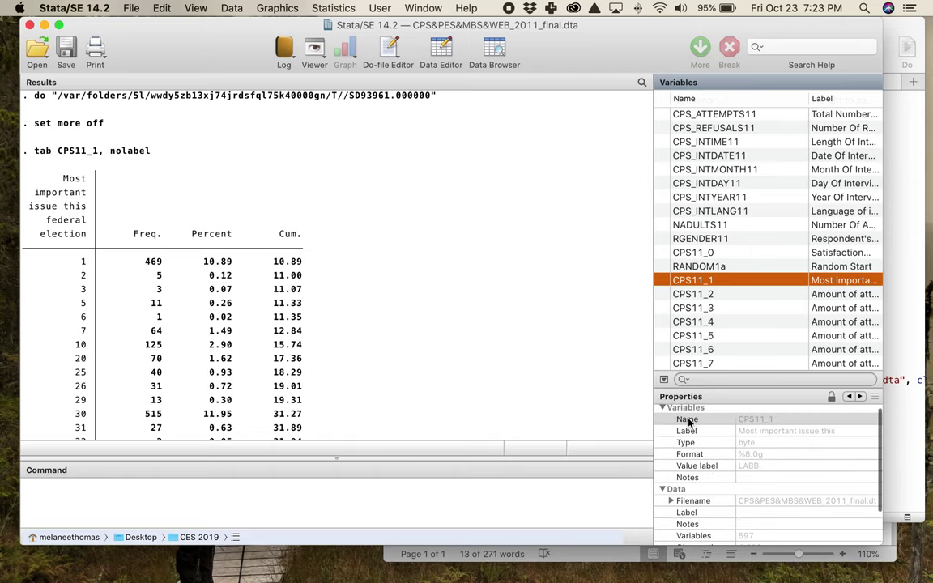
{"action": "left_click", "coordinate": [688, 431]}
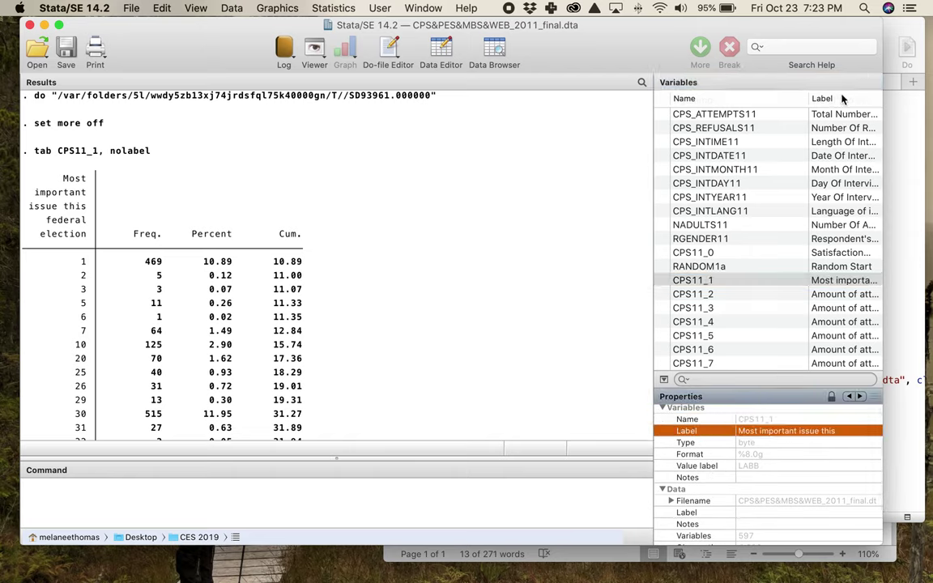
{"action": "left_click_drag", "start_coordinate": [809, 98], "coordinate": [748, 99]}
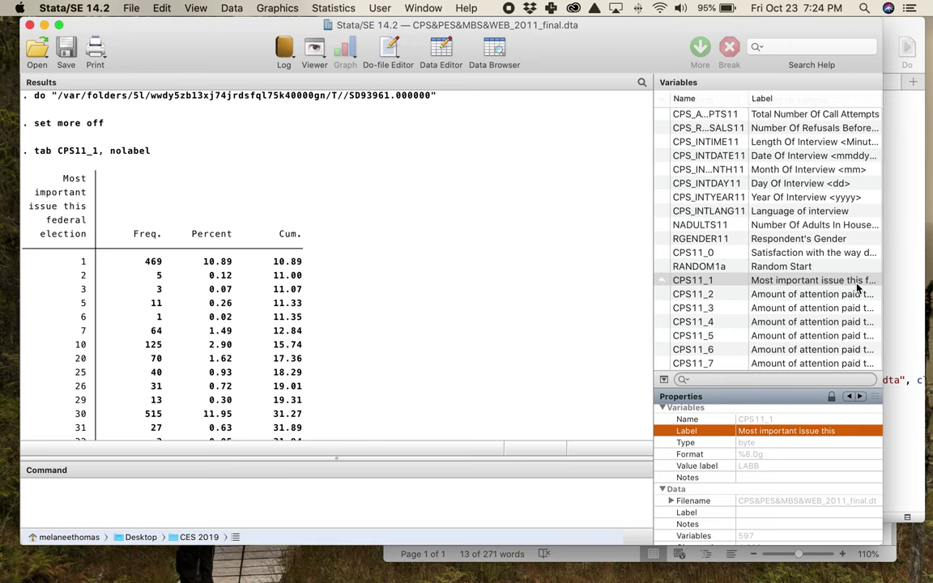
- Inspect the type, format and value label properties of CPS11_1
{"action": "left_click", "coordinate": [733, 443]}
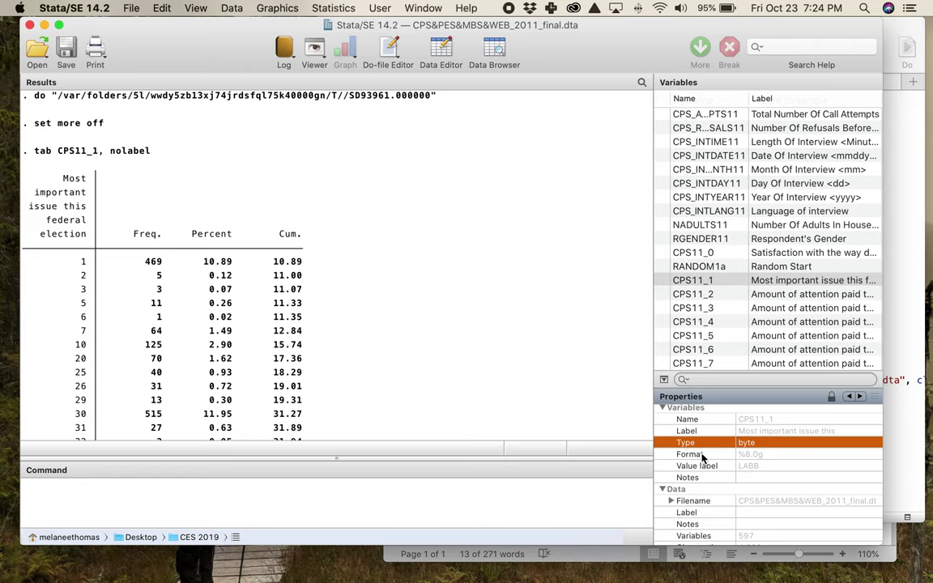
{"action": "left_click", "coordinate": [701, 455]}
{"action": "left_click", "coordinate": [710, 468]}
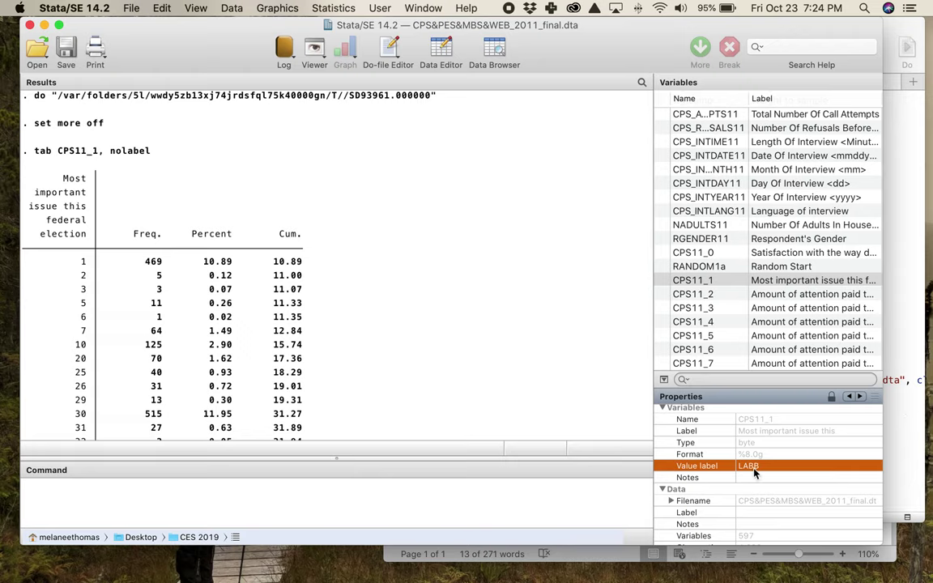
- Try to label the issues variable by adding "label values LABB issues" below the recode line in the do-file and running it
{"action": "key", "text": "super+9"}
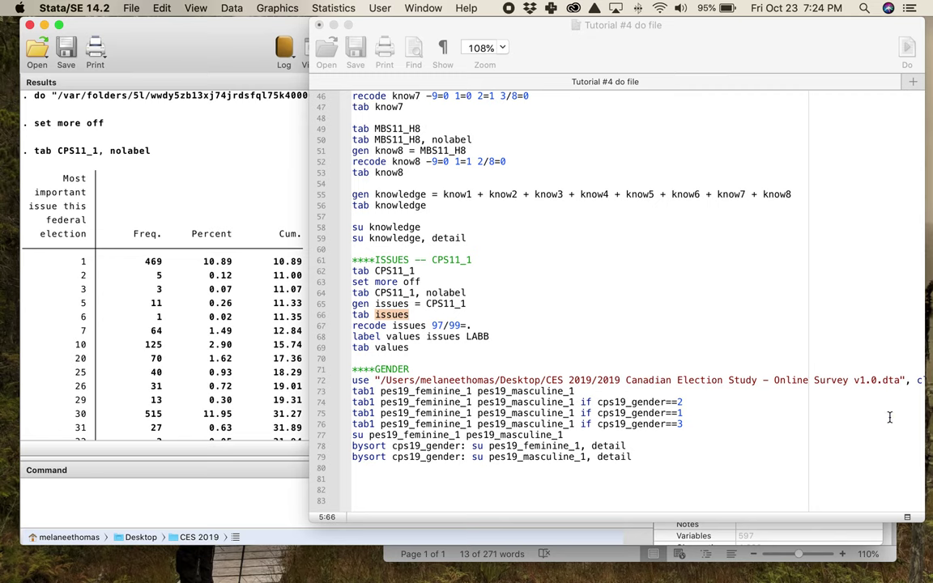
{"action": "key", "text": "Return"}
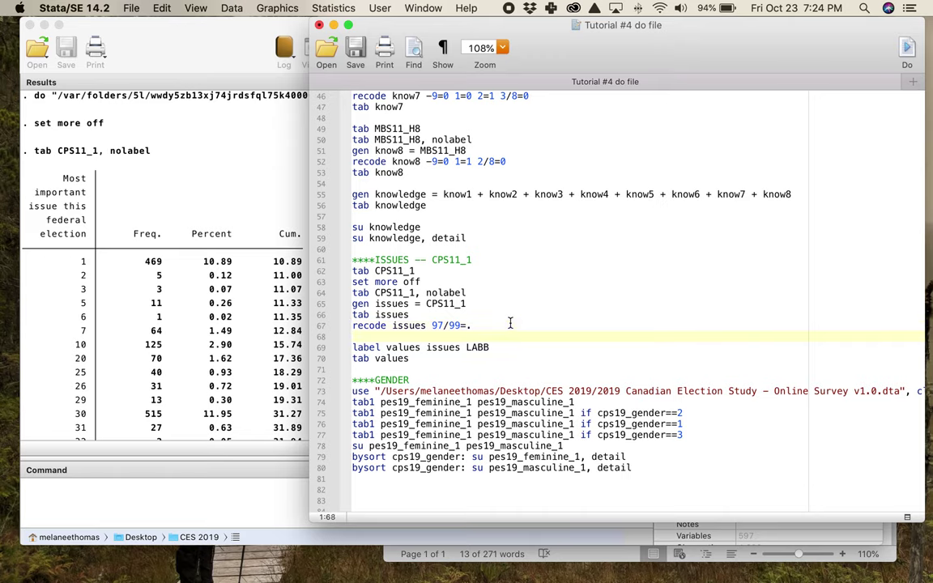
{"action": "key", "text": "Return"}
{"action": "key", "text": "Return"}
{"action": "type", "text": "label values LAB"}
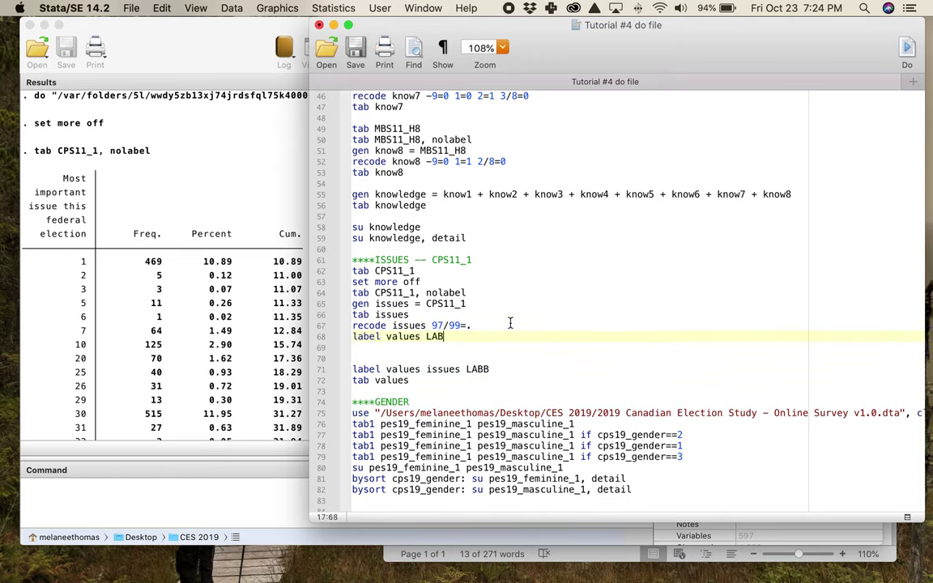
{"action": "type", "text": "B isue"}
{"action": "key", "text": "BackSpace"}
{"action": "key", "text": "BackSpace"}
{"action": "key", "text": "BackSpace"}
{"action": "type", "text": "sues"}
{"action": "key", "text": "super+shift+d"}
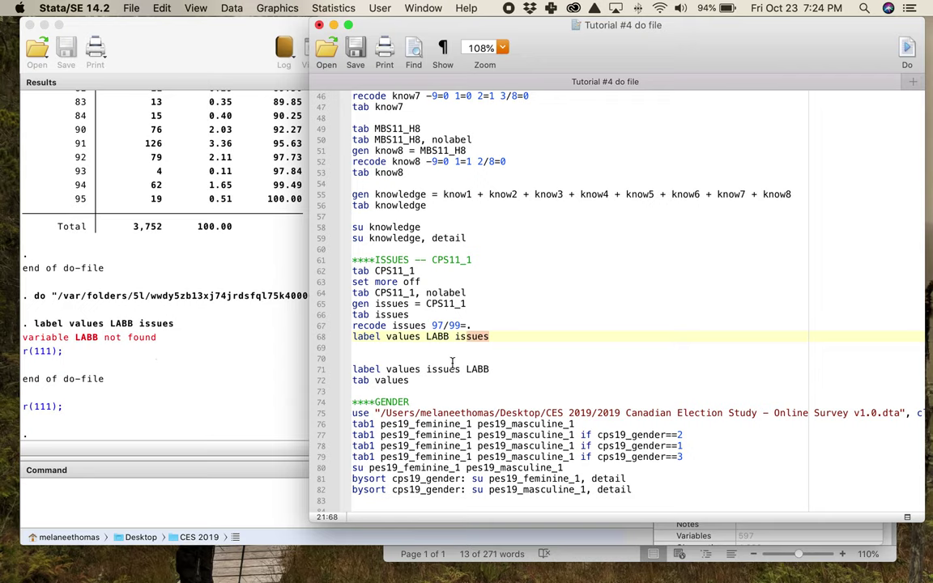
- Delete the "label values LABB issues" line and the extra blank lines beneath the recode line
{"action": "key", "text": "shift+super+Left"}
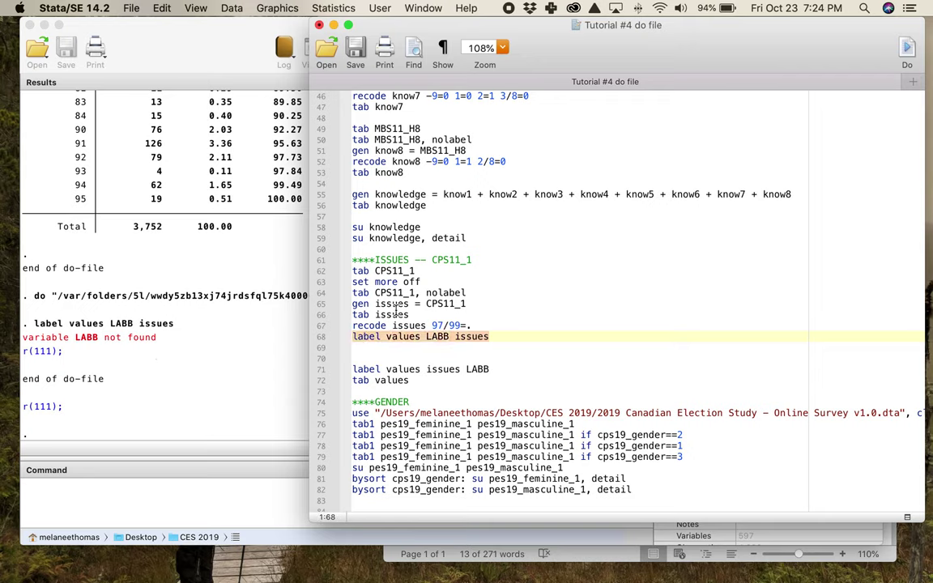
{"action": "key", "text": "BackSpace"}
{"action": "key", "text": "BackSpace"}
{"action": "key", "text": "BackSpace"}
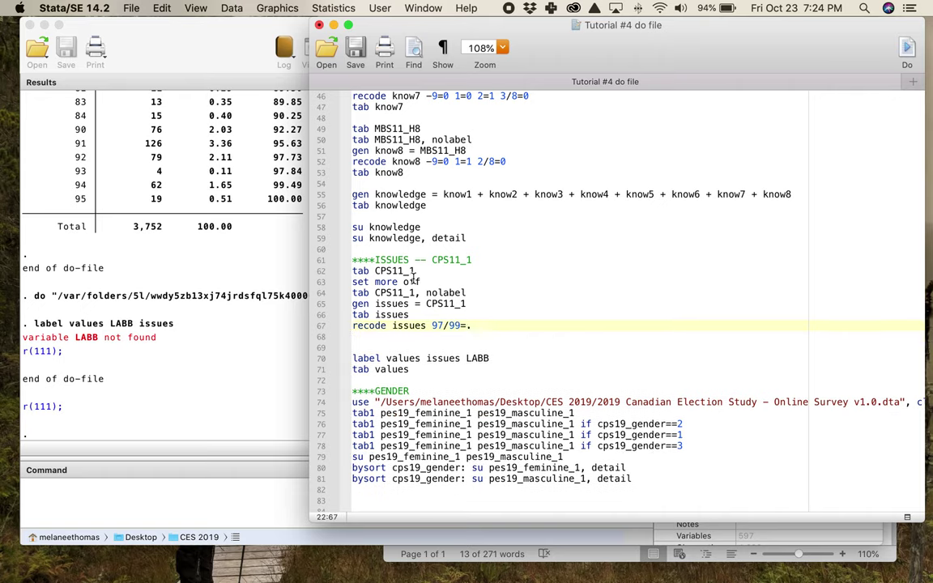
{"action": "key", "text": "Delete"}
{"action": "key", "text": "Delete"}
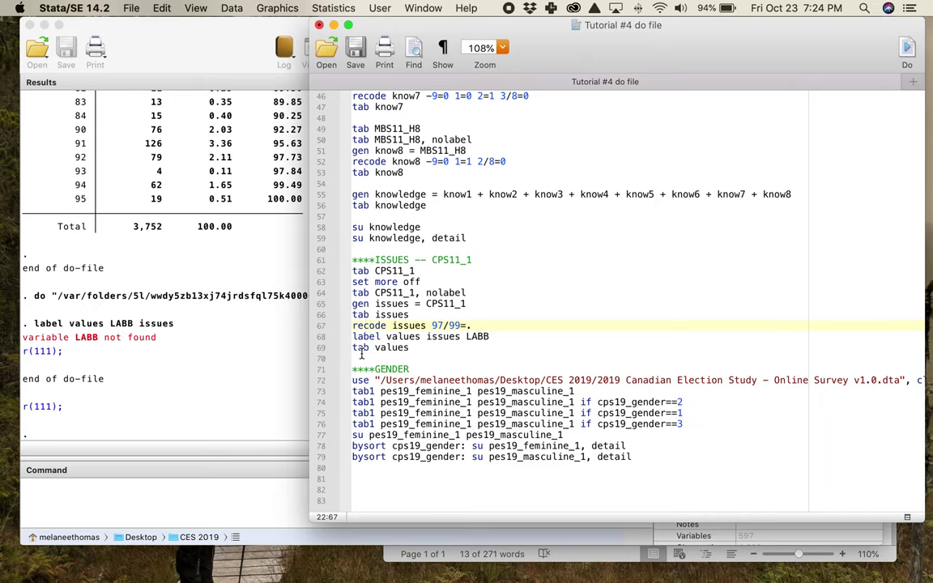
- Run the do-file line "label values issues LABB" to apply the value labels of CPS11_1 to issues
{"action": "left_click_drag", "start_coordinate": [353, 336], "coordinate": [420, 337]}
{"action": "key", "text": "super+shift+d"}
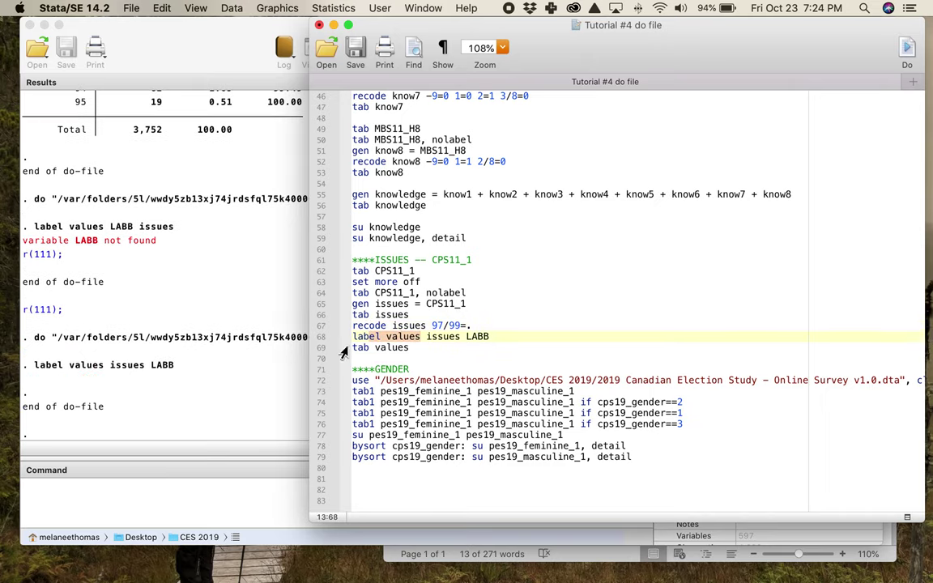
- Try to run the do-file line "tab values"
{"action": "left_click_drag", "start_coordinate": [414, 347], "coordinate": [353, 347]}
{"action": "type", "text": "ta"}
{"action": "key", "text": "super+z"}
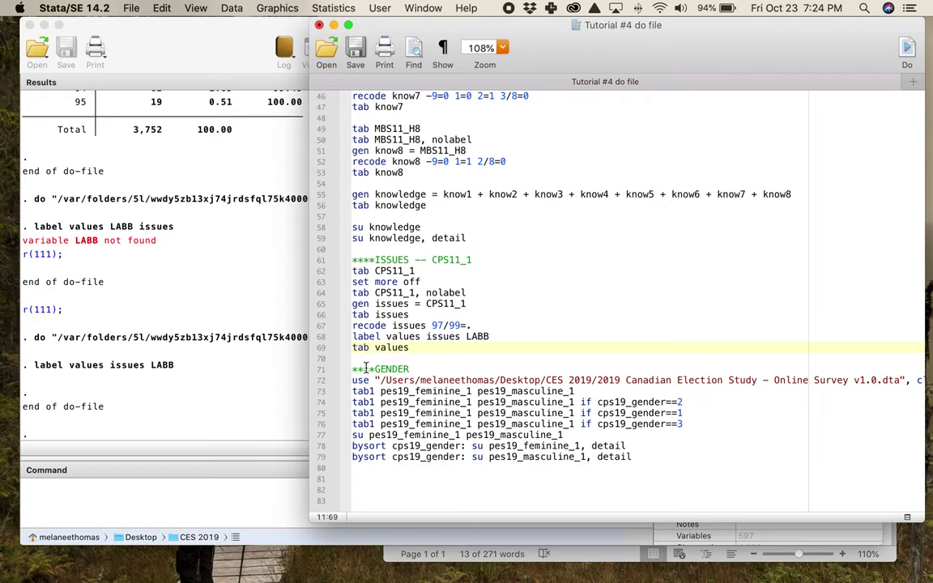
{"action": "left_click", "coordinate": [381, 348]}
{"action": "key", "text": "super+shift+d"}
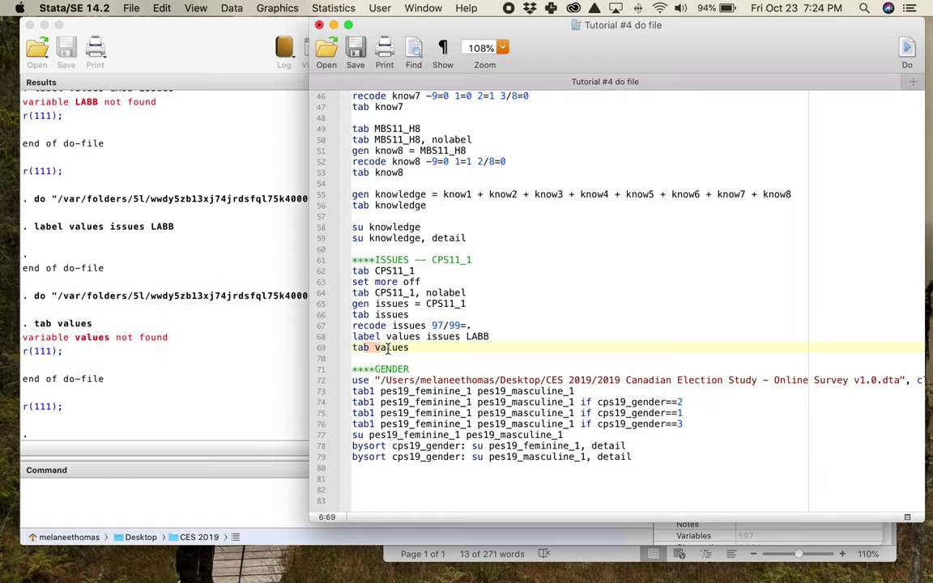
- Change the "tab values" line to "tab issues", run it and display the full frequency table
{"action": "double_click", "coordinate": [394, 348]}
{"action": "type", "text": "issues"}
{"action": "key", "text": "super+shift+d"}
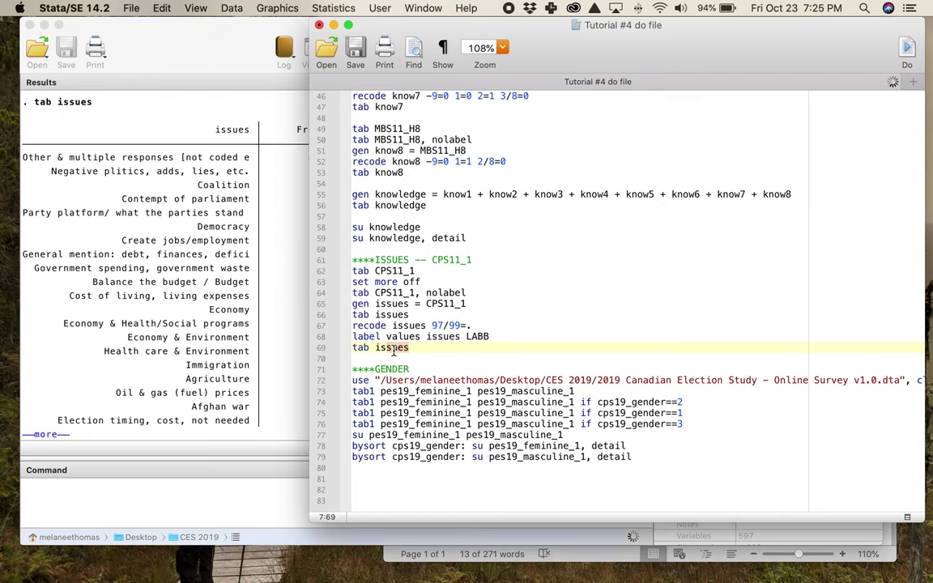
{"action": "left_click", "coordinate": [128, 343]}
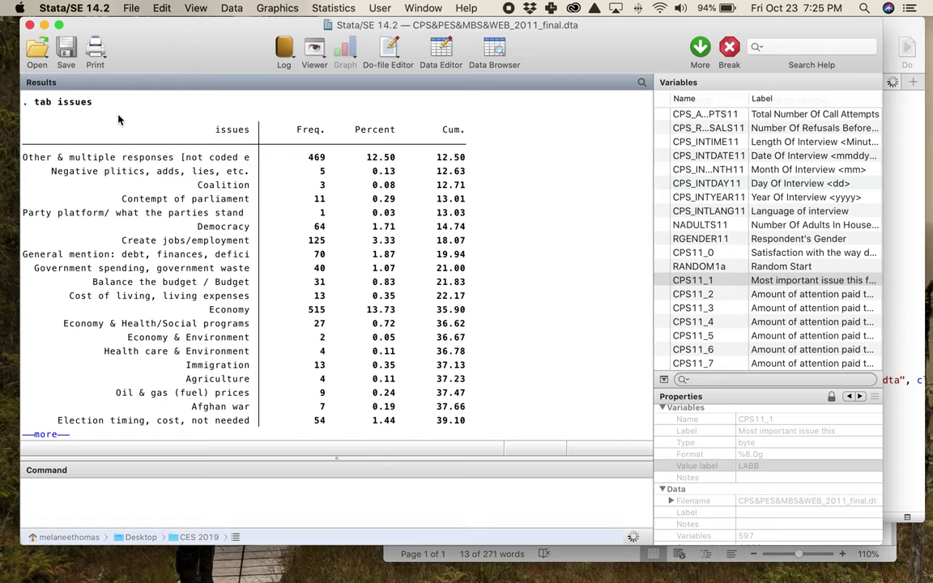
{"action": "left_click", "coordinate": [49, 435]}
{"action": "left_click", "coordinate": [48, 435]}
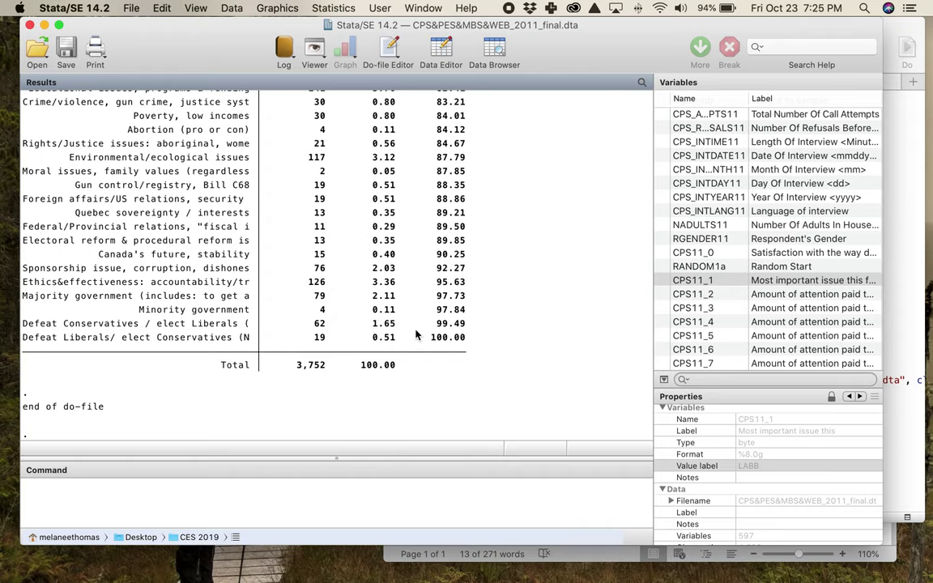
- Compare the total frequency of the labelled issues table with the totals of the earlier tables in the results
{"action": "left_click_drag", "start_coordinate": [291, 365], "coordinate": [327, 370]}
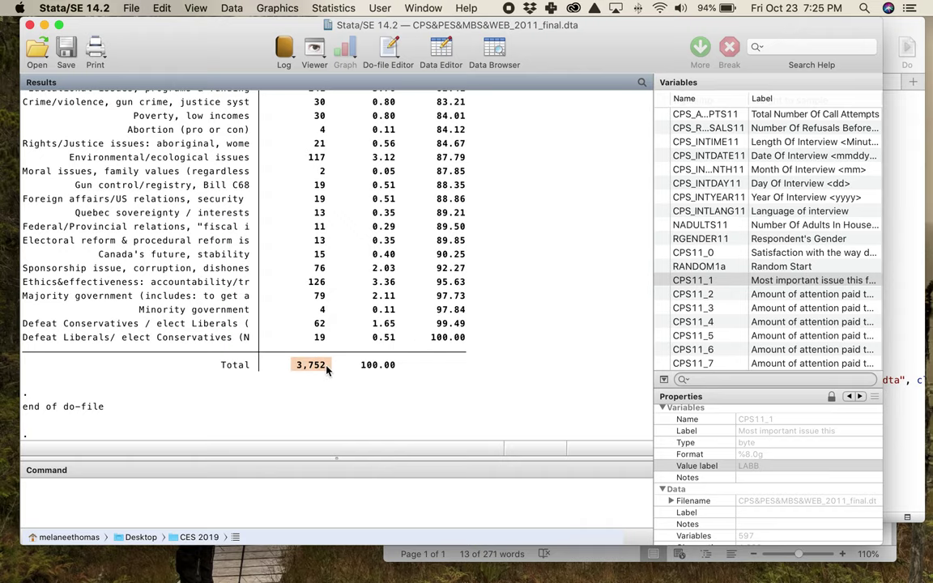
{"action": "scroll", "coordinate": [326, 369], "scroll_direction": "up", "scroll_amount": 15}
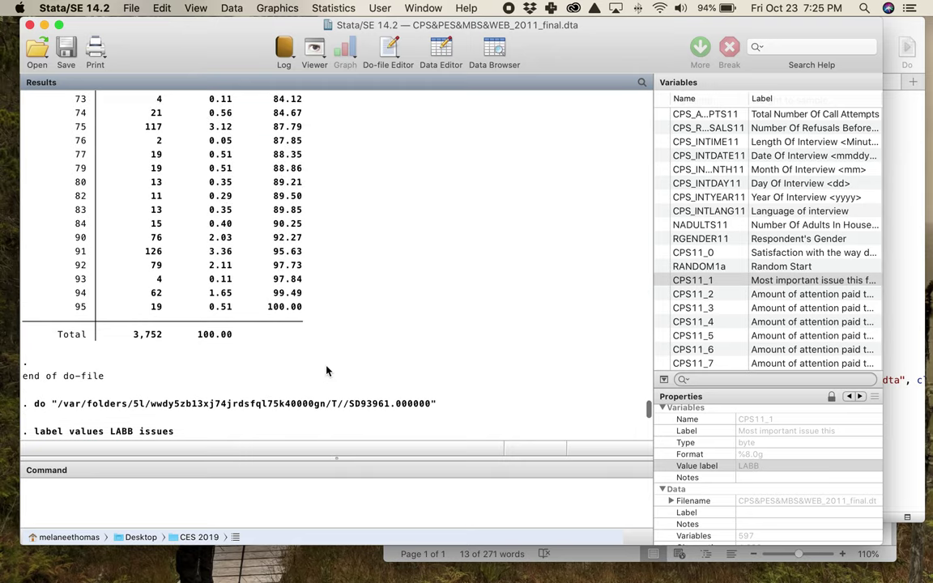
{"action": "scroll", "coordinate": [327, 371], "scroll_direction": "up", "scroll_amount": 15}
{"action": "scroll", "coordinate": [203, 403], "scroll_direction": "down", "scroll_amount": 5}
{"action": "left_click_drag", "start_coordinate": [129, 362], "coordinate": [166, 364]}
{"action": "left_click_drag", "start_coordinate": [146, 308], "coordinate": [165, 363]}
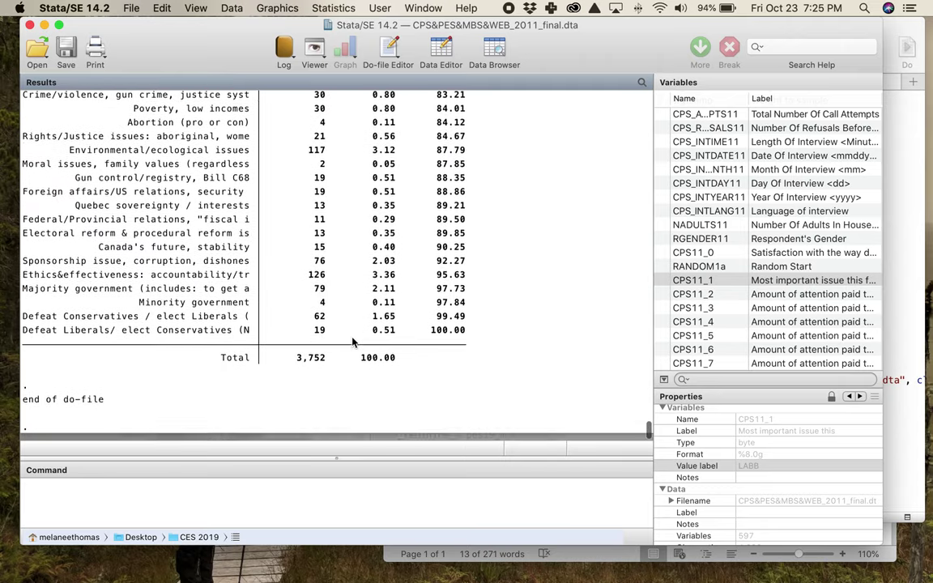
- Examine the value labels and frequencies of the relabelled issues table from its heading down to the total row
{"action": "scroll", "coordinate": [353, 341], "scroll_direction": "up", "scroll_amount": 1}
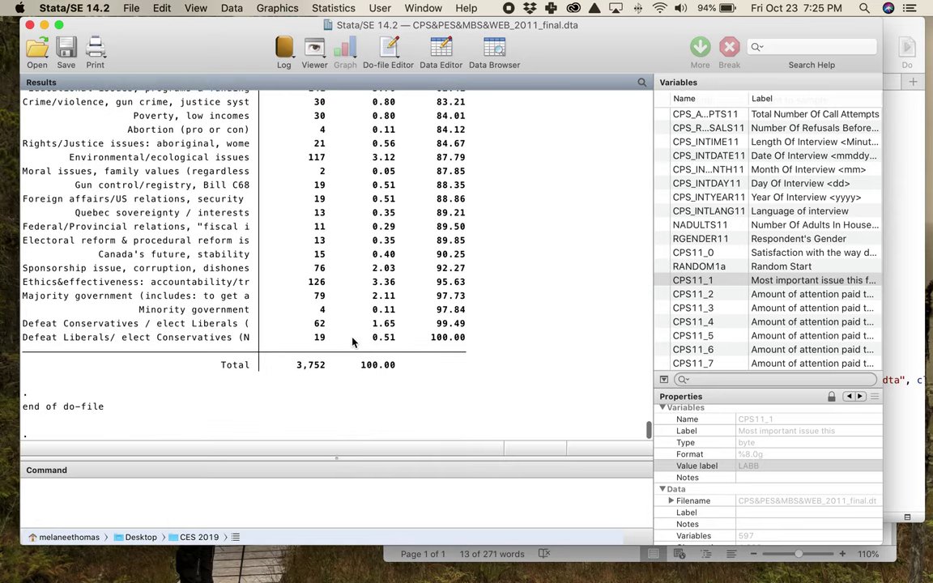
{"action": "scroll", "coordinate": [281, 277], "scroll_direction": "up", "scroll_amount": 15}
{"action": "scroll", "coordinate": [282, 279], "scroll_direction": "down", "scroll_amount": 10}
{"action": "scroll", "coordinate": [245, 192], "scroll_direction": "up", "scroll_amount": 8}
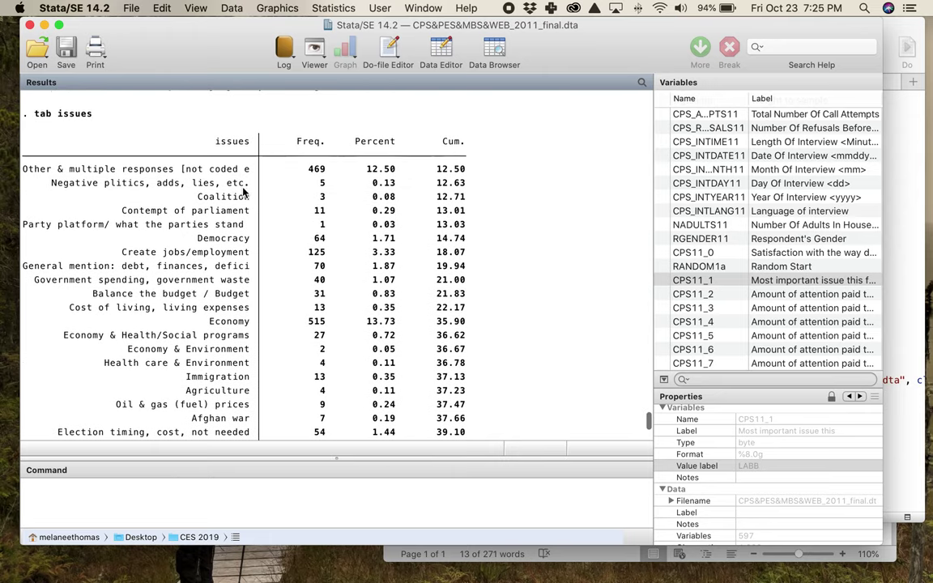
{"action": "mouse_move", "coordinate": [212, 140]}
{"action": "left_mouse_down"}
{"action": "mouse_move", "coordinate": [236, 142]}
{"action": "mouse_move", "coordinate": [219, 158]}
{"action": "left_mouse_up"}
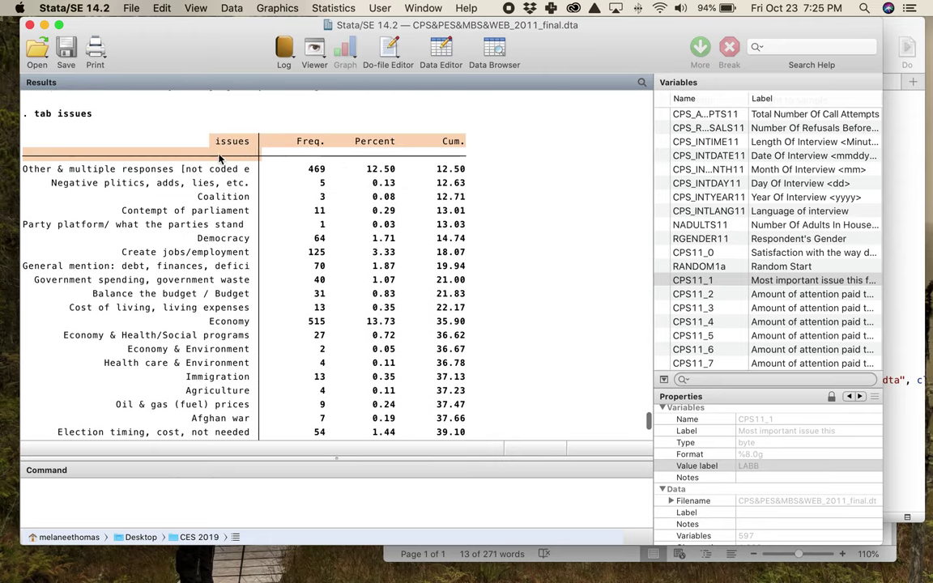
{"action": "left_click", "coordinate": [219, 158]}
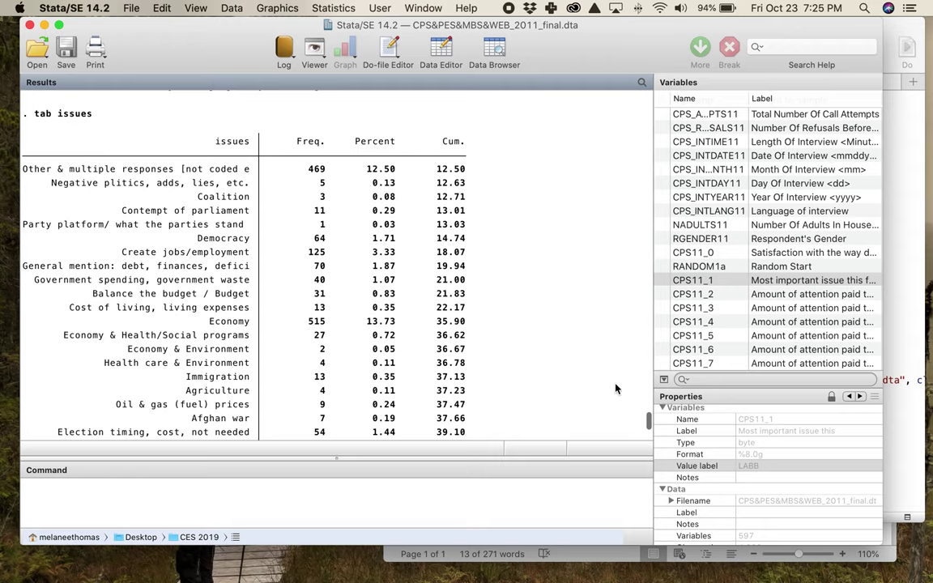
{"action": "scroll", "coordinate": [614, 389], "scroll_direction": "down", "scroll_amount": 15}
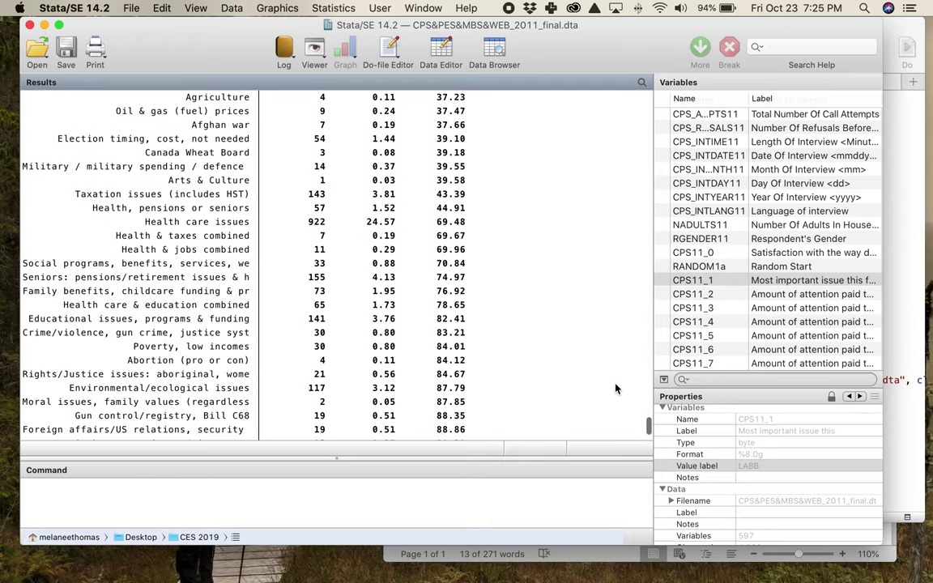
{"action": "scroll", "coordinate": [614, 389], "scroll_direction": "up", "scroll_amount": 20}
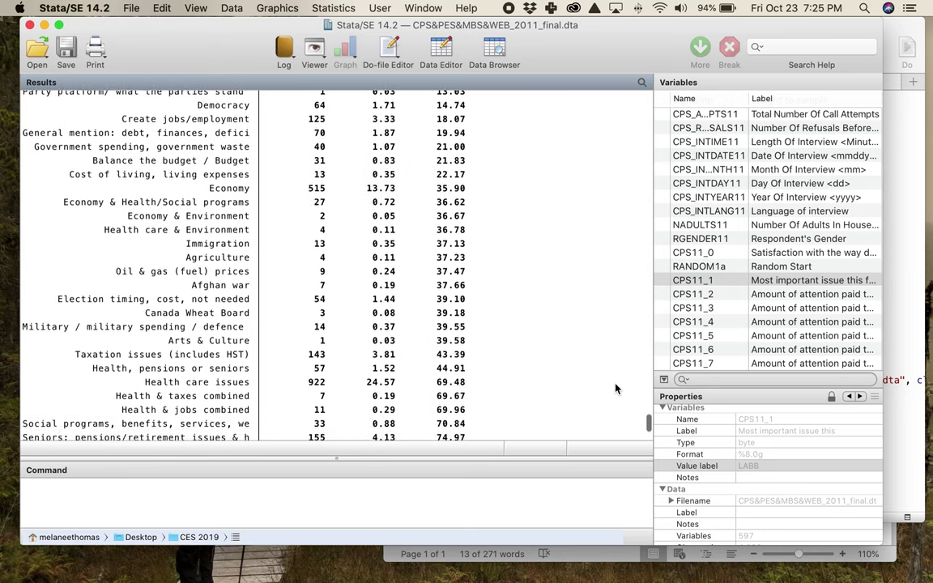
{"action": "scroll", "coordinate": [614, 389], "scroll_direction": "up", "scroll_amount": 3}
{"action": "scroll", "coordinate": [614, 389], "scroll_direction": "down", "scroll_amount": 2}
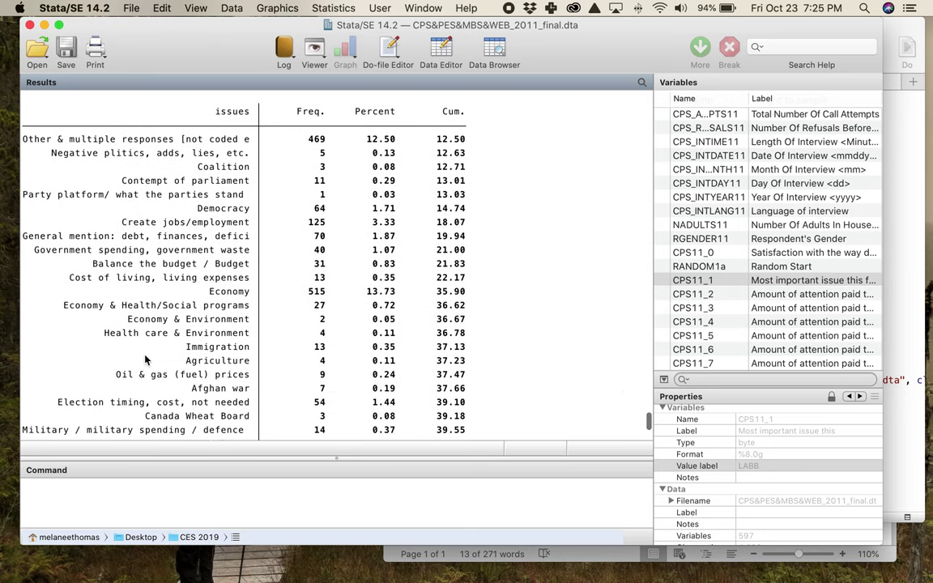
{"action": "scroll", "coordinate": [397, 285], "scroll_direction": "down", "scroll_amount": 15}
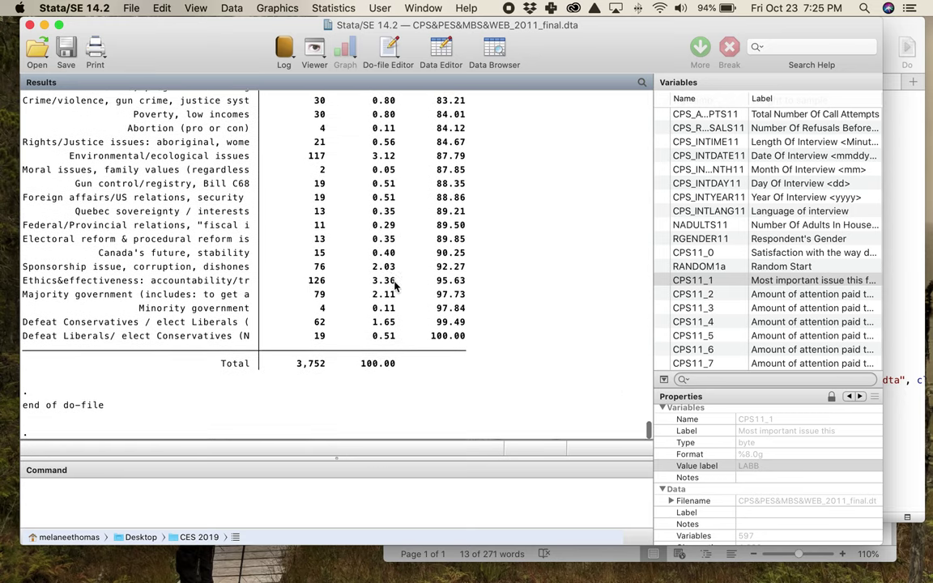
{"action": "scroll", "coordinate": [333, 295], "scroll_direction": "up", "scroll_amount": 20}
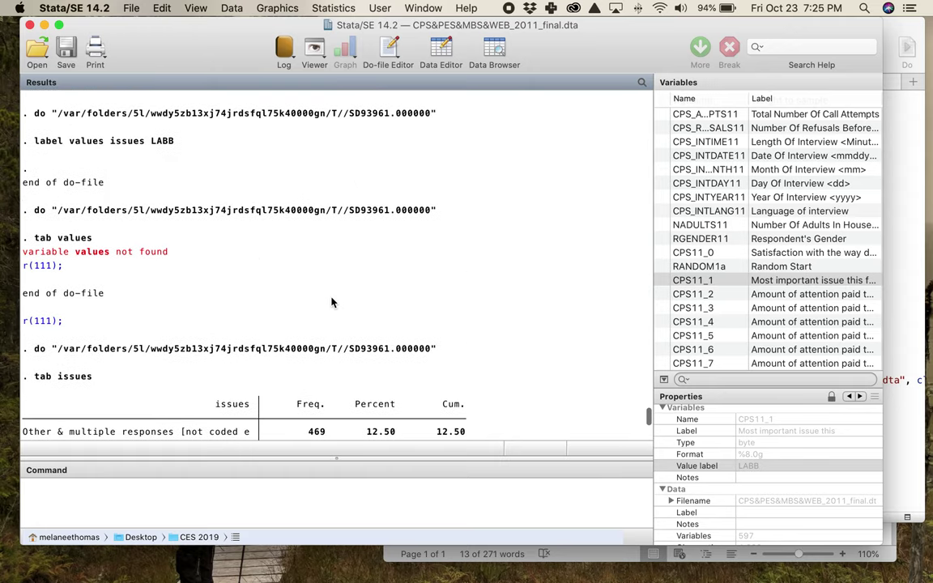
{"action": "scroll", "coordinate": [331, 302], "scroll_direction": "down", "scroll_amount": 8}
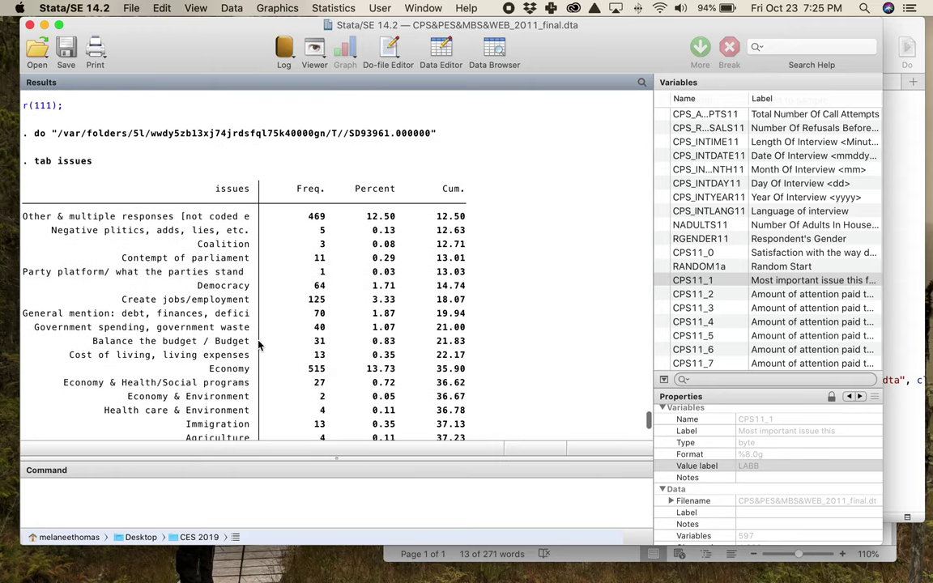
- Switch to the tutorial assignment document in Word to check the Part 2 questions
{"action": "key", "text": "super+Tab"}
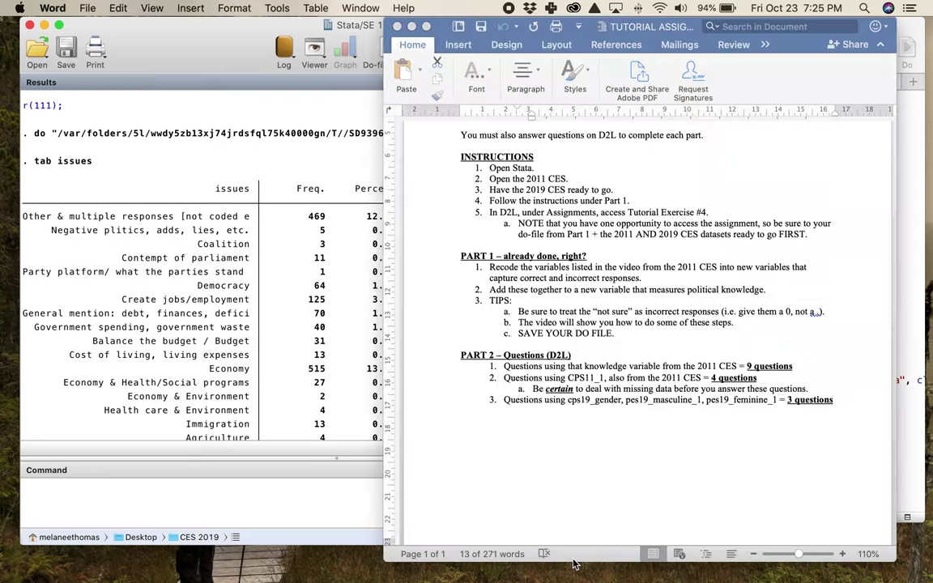
{"action": "mouse_move", "coordinate": [493, 378]}
{"action": "left_mouse_down"}
{"action": "mouse_move", "coordinate": [761, 382]}
{"action": "mouse_move", "coordinate": [458, 382]}
{"action": "mouse_move", "coordinate": [478, 382]}
{"action": "left_mouse_up"}
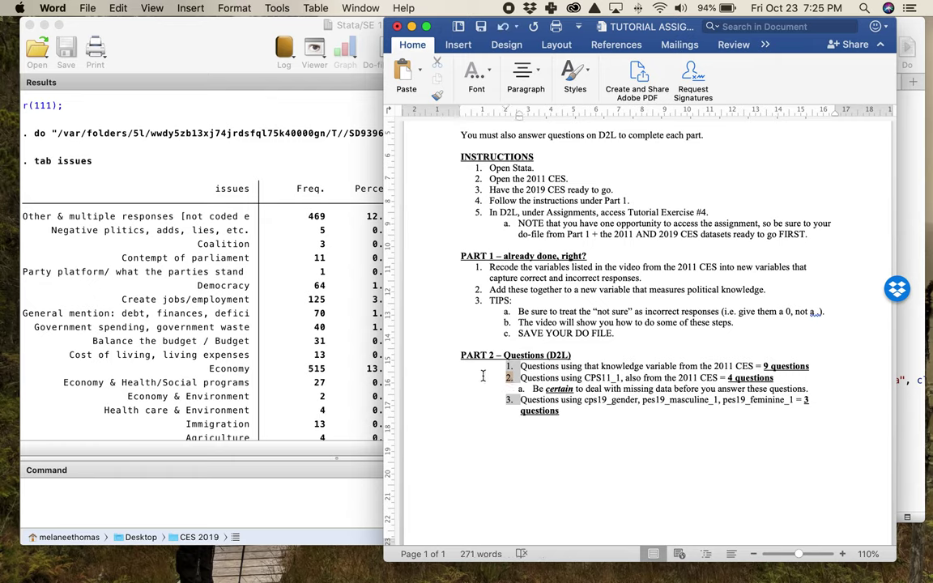
{"action": "key", "text": "super+z"}
{"action": "key", "text": "super+z"}
{"action": "key", "text": "super+z"}
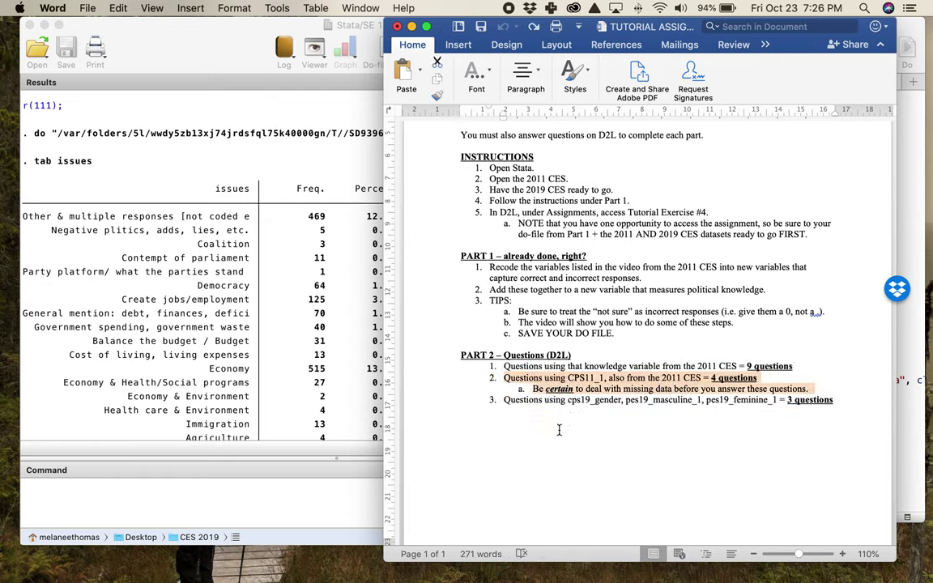
- Highlight the third Part 2 item, covering cps19_gender, pes19_masculine_1 and pes19_feminine_1, in the assignment document
{"action": "left_click", "coordinate": [561, 435]}
{"action": "left_click", "coordinate": [438, 401]}
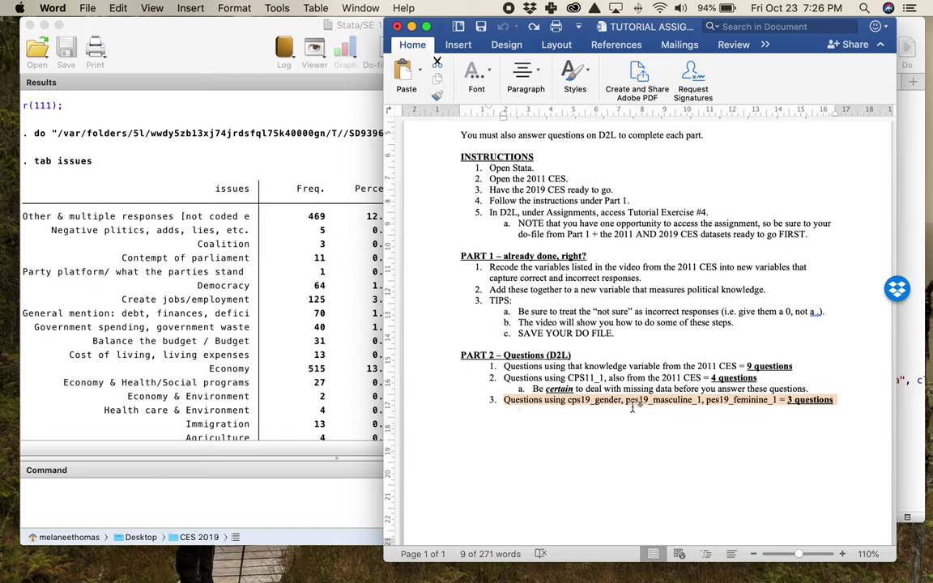
- Switch to the Stata do-file and run the GENDER section's use command to load the 2019 Canadian Election Study dataset
{"action": "left_click", "coordinate": [919, 224]}
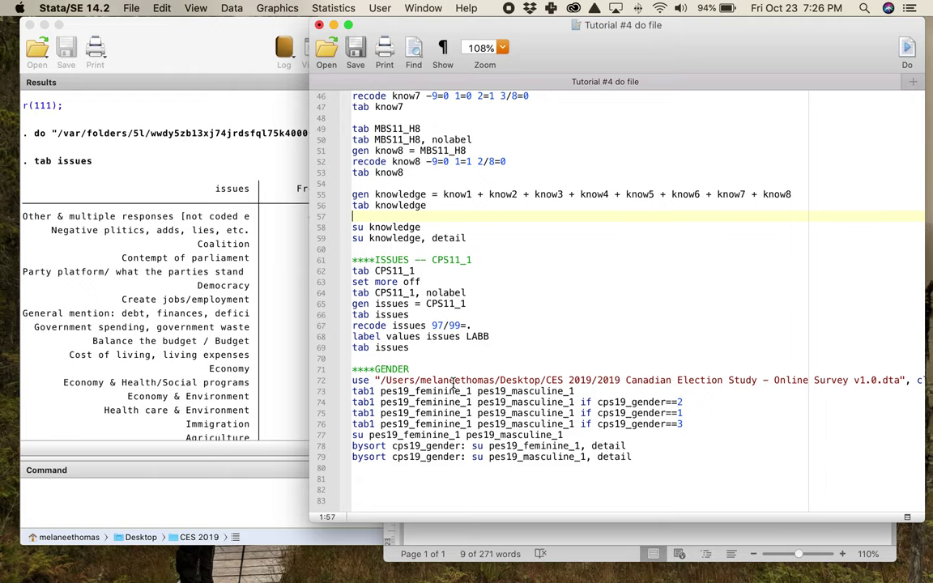
{"action": "left_click_drag", "start_coordinate": [438, 380], "coordinate": [500, 380]}
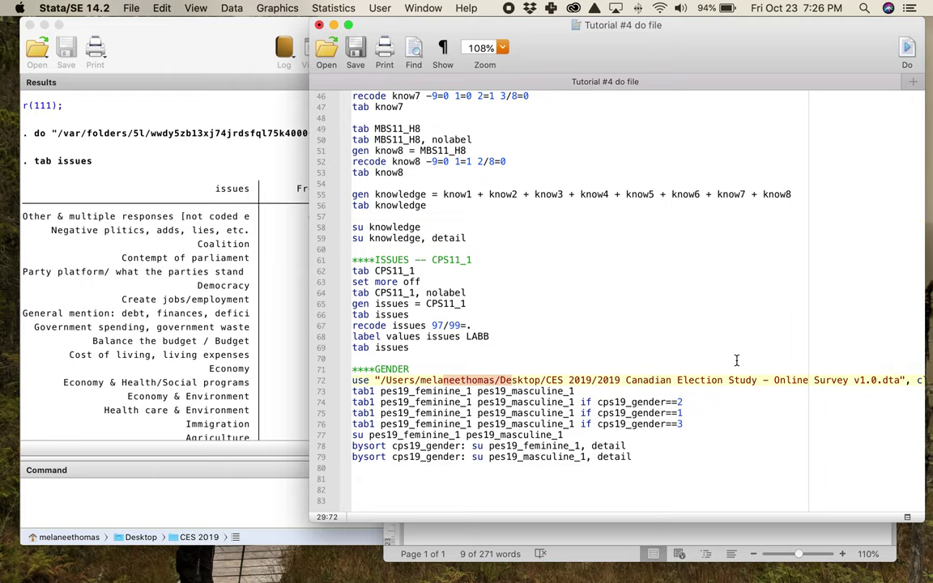
{"action": "key", "text": "super+shift+d"}
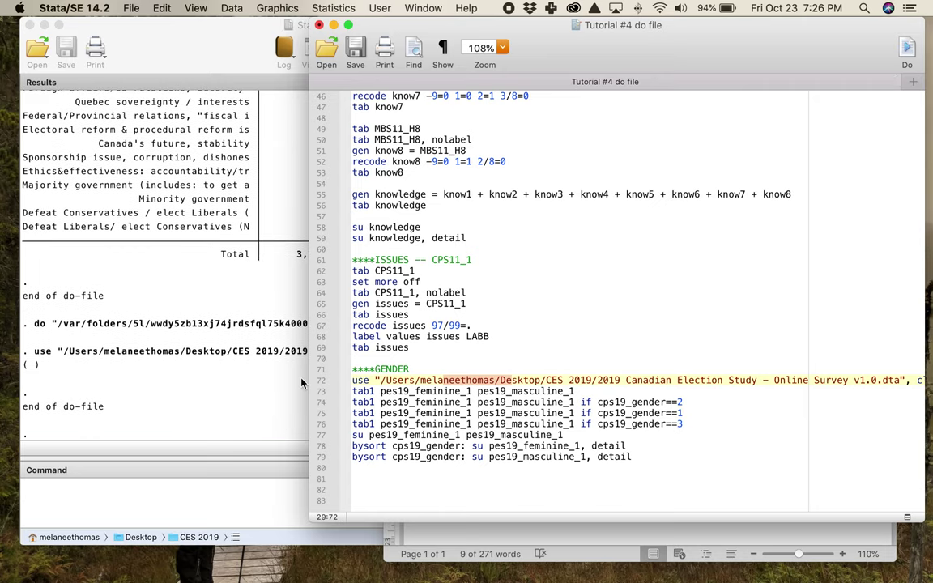
- Run the use command at the start of the do-file to load the 2011 CES dataset
{"action": "scroll", "coordinate": [497, 329], "scroll_direction": "up", "scroll_amount": 10}
{"action": "scroll", "coordinate": [535, 118], "scroll_direction": "up", "scroll_amount": 5}
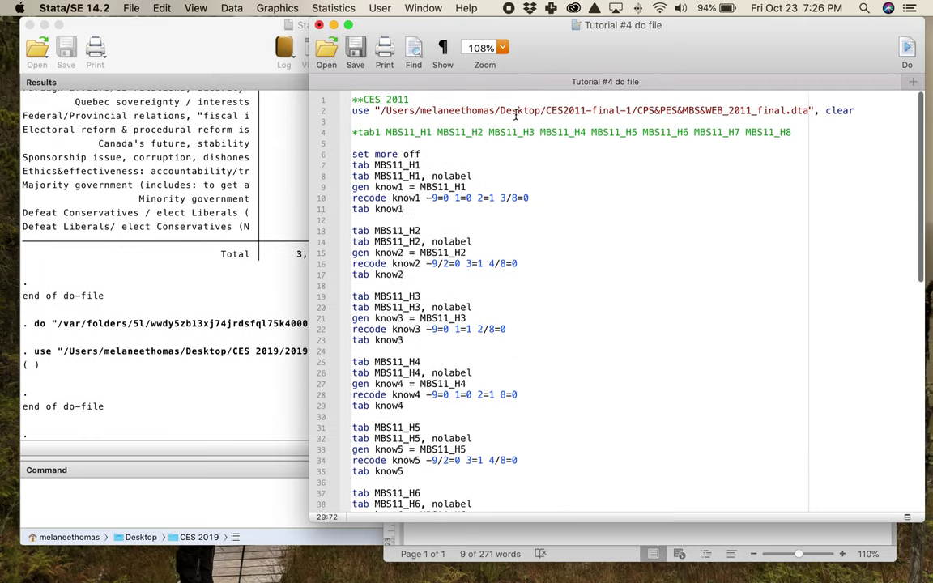
{"action": "left_click_drag", "start_coordinate": [511, 106], "coordinate": [573, 106]}
{"action": "key", "text": "super+shift+d"}
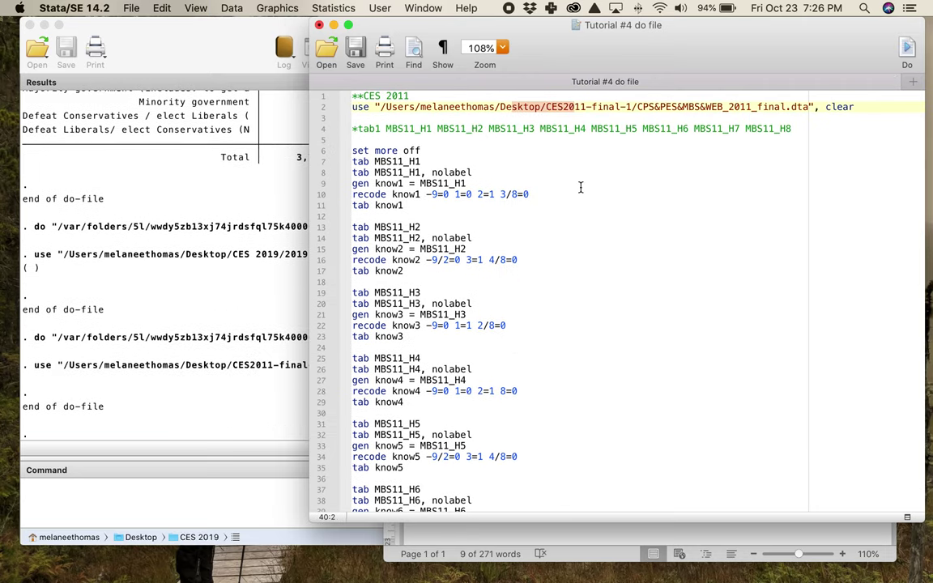
- Reload the 2019 Canadian Election Study dataset from the do-file's GENDER section
{"action": "scroll", "coordinate": [578, 178], "scroll_direction": "down", "scroll_amount": 15}
{"action": "double_click", "coordinate": [610, 379]}
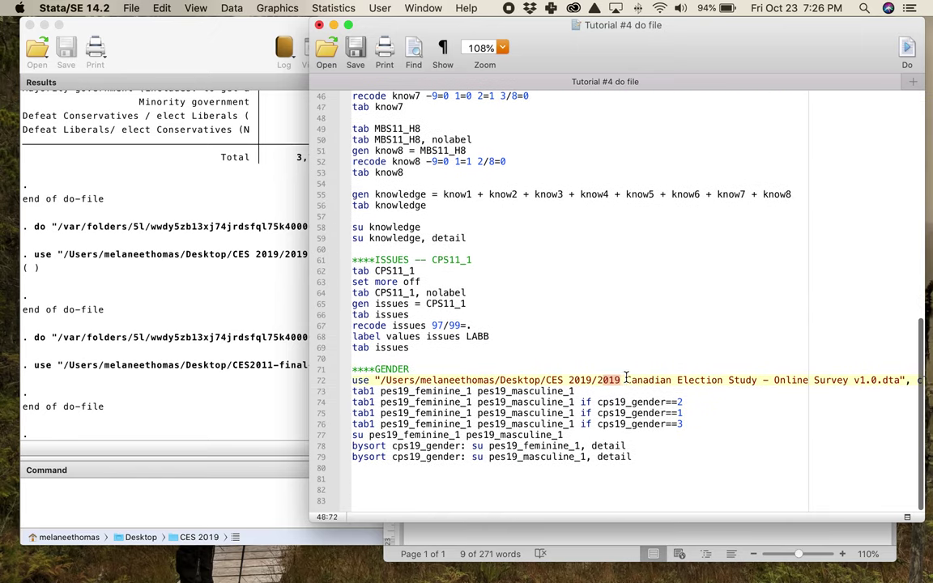
{"action": "key", "text": "super+shift+d"}
- Run the CES 2011 comment and its use command together to switch back to the 2011 dataset
{"action": "scroll", "coordinate": [629, 377], "scroll_direction": "up", "scroll_amount": 15}
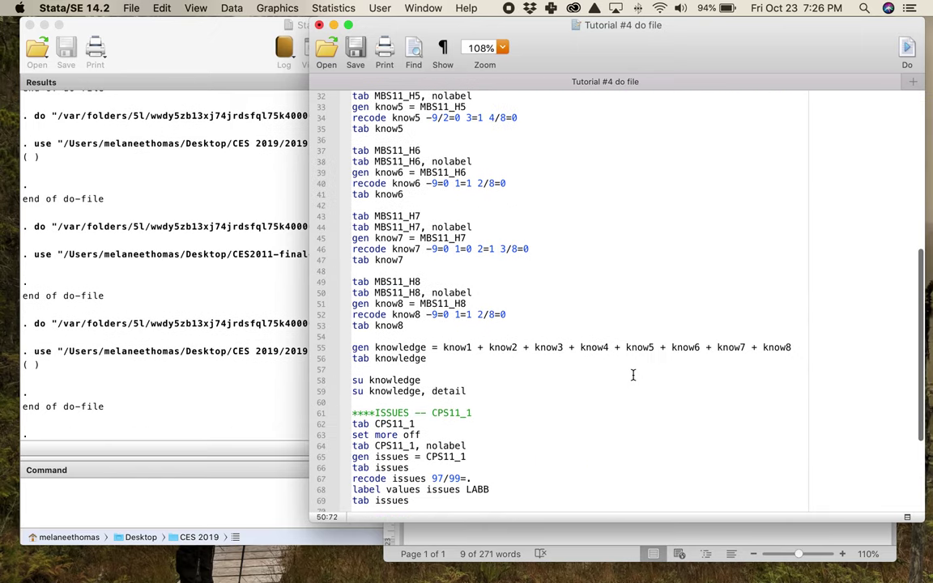
{"action": "left_click", "coordinate": [528, 98]}
{"action": "left_click_drag", "start_coordinate": [528, 98], "coordinate": [583, 106]}
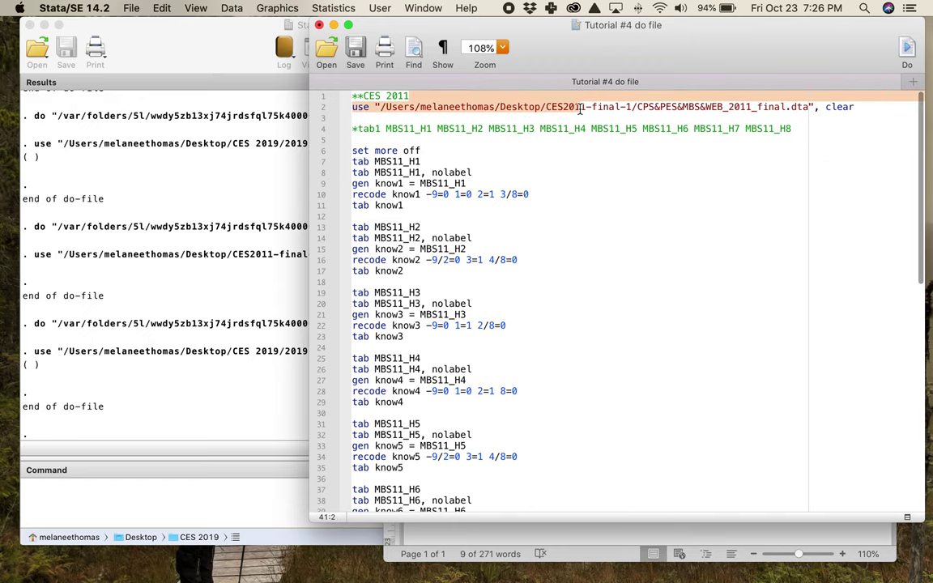
{"action": "key", "text": "super+shift+d"}
- Load the 2019 Canadian Election Study - Online Survey v1.0.dta dataset by running its use command in the GENDER section
{"action": "scroll", "coordinate": [626, 175], "scroll_direction": "down", "scroll_amount": 13}
{"action": "scroll", "coordinate": [627, 174], "scroll_direction": "down", "scroll_amount": 2}
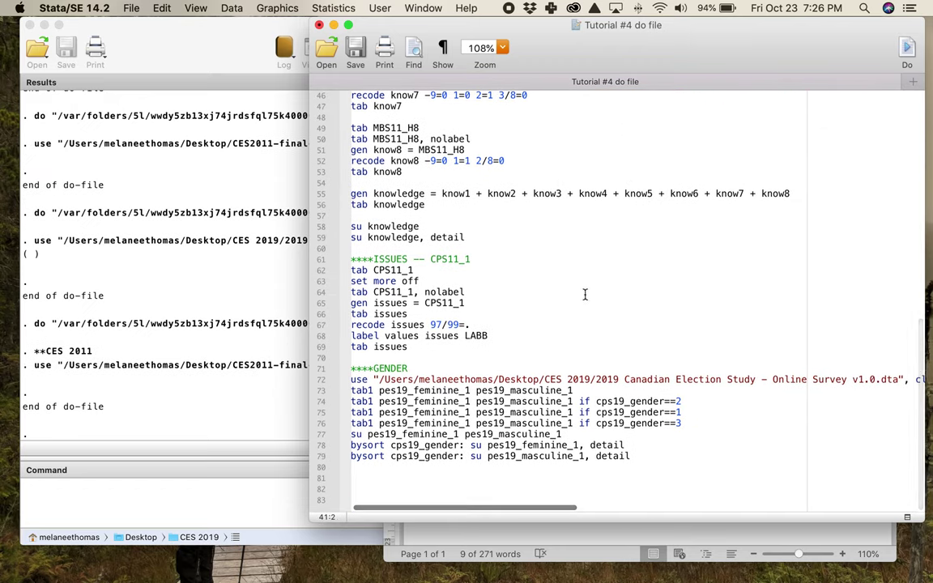
{"action": "left_click_drag", "start_coordinate": [448, 379], "coordinate": [502, 385]}
{"action": "key", "text": "super+shift+d"}
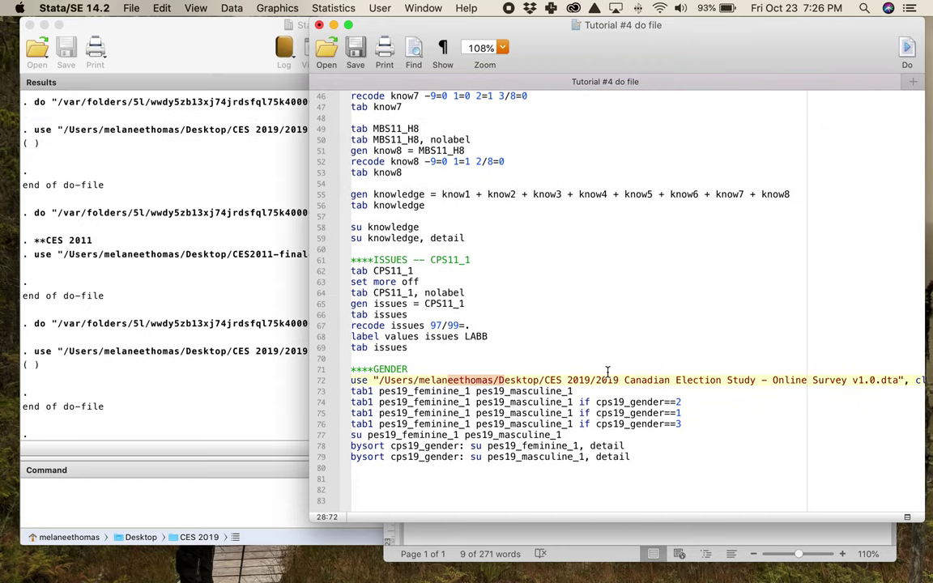
- Check the loaded dataset in Stata's main window and reread the third Part 2 item in the Word assignment
{"action": "left_click", "coordinate": [239, 367]}
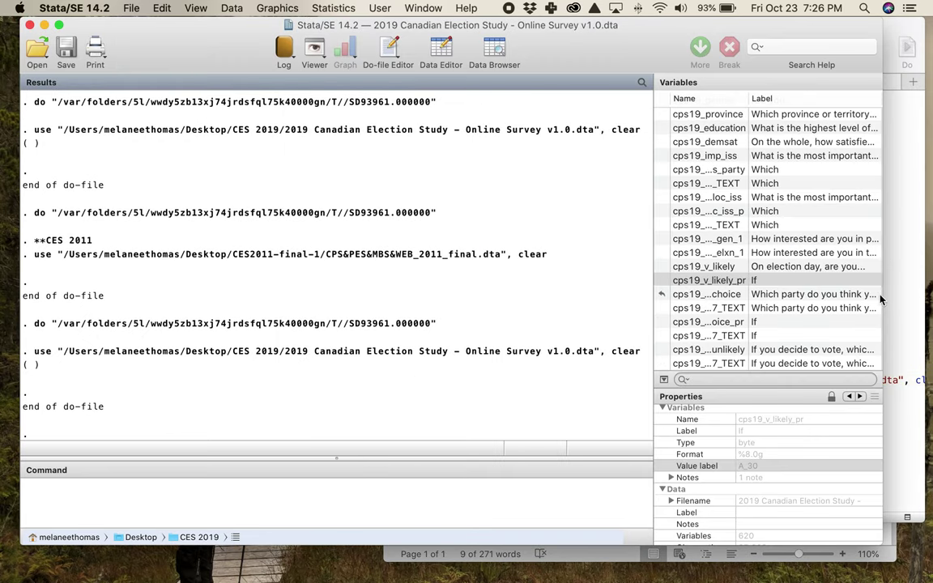
{"action": "left_click", "coordinate": [603, 553]}
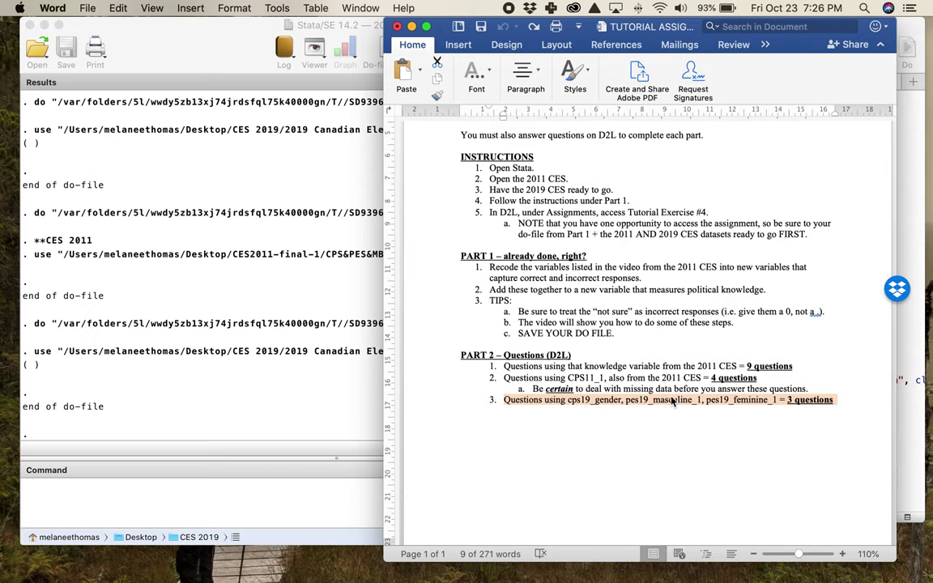
{"action": "key", "text": "super+Tab"}
- Add the command tab cps19_gender to the do-file directly below the 2019 use command, followed by a blank line
{"action": "left_click", "coordinate": [903, 439]}
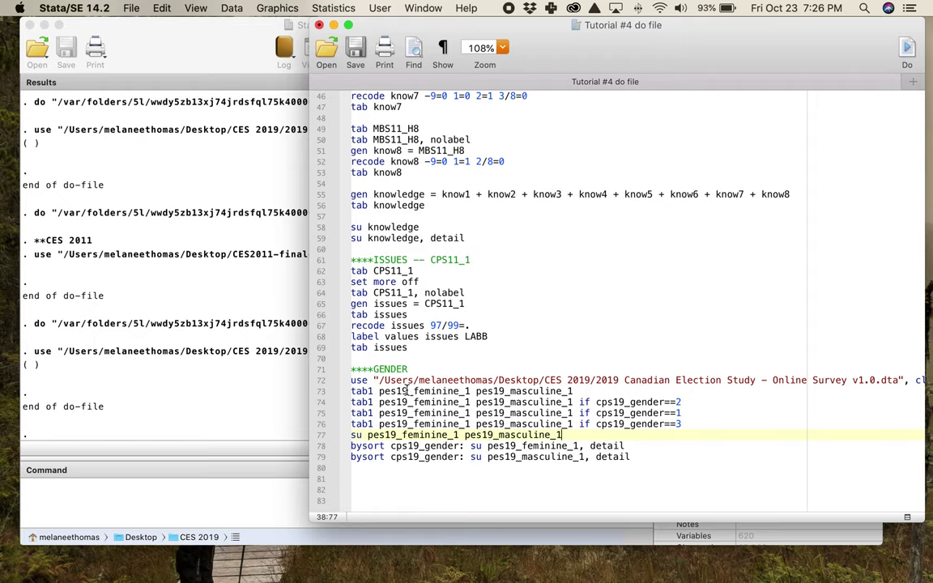
{"action": "left_click", "coordinate": [386, 391]}
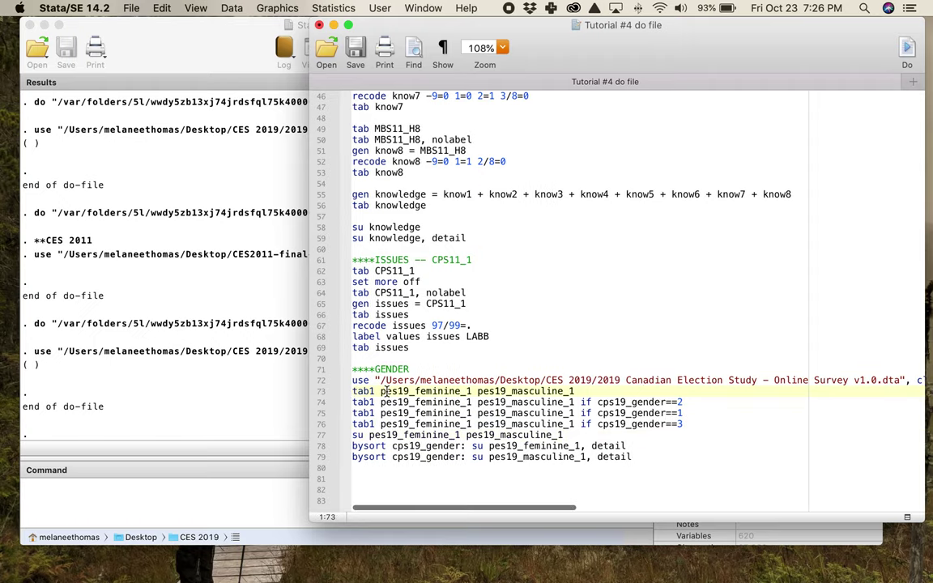
{"action": "key", "text": "Return"}
{"action": "key", "text": "Return"}
{"action": "key", "text": "Up"}
{"action": "type", "text": "gen"}
{"action": "key", "text": "BackSpace"}
{"action": "key", "text": "BackSpace"}
{"action": "key", "text": "BackSpace"}
{"action": "type", "text": "tab"}
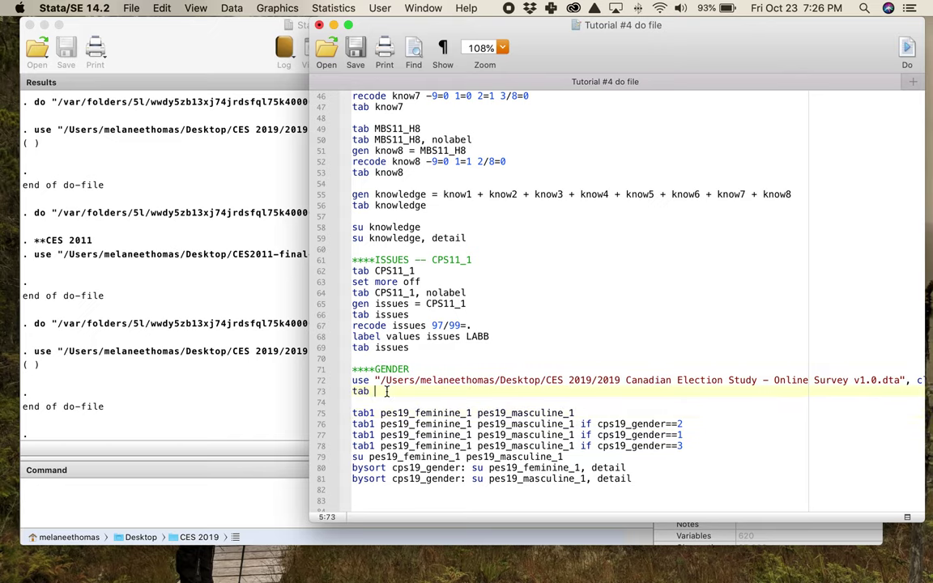
{"action": "left_click", "coordinate": [409, 468]}
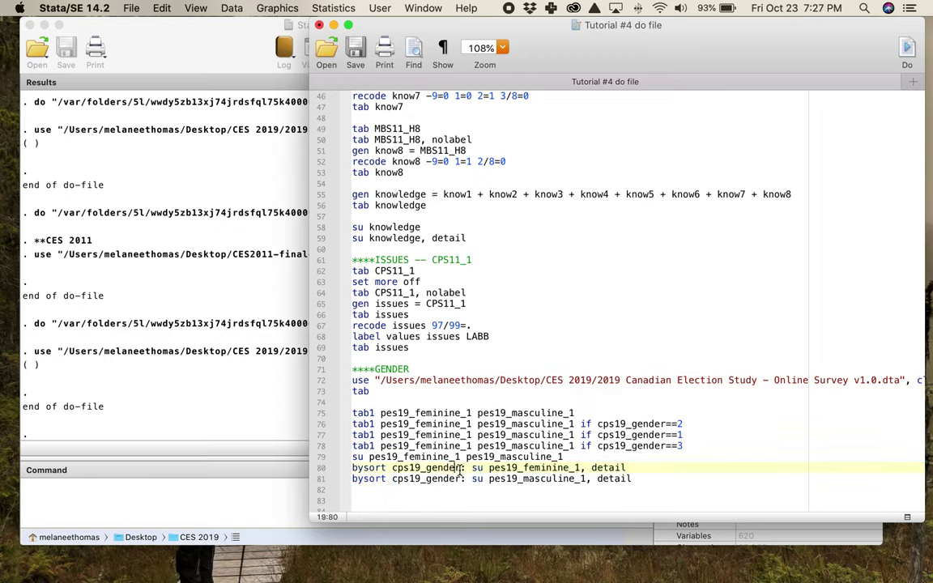
{"action": "double_click", "coordinate": [409, 468]}
{"action": "key", "text": "super+c"}
{"action": "left_click", "coordinate": [374, 391]}
{"action": "key", "text": "super+v"}
- Run only the tab cps19_gender command and bring up its output in the results window
{"action": "left_click_drag", "start_coordinate": [357, 391], "coordinate": [443, 391]}
{"action": "key", "text": "super+shift+d"}
{"action": "left_click", "coordinate": [236, 392]}
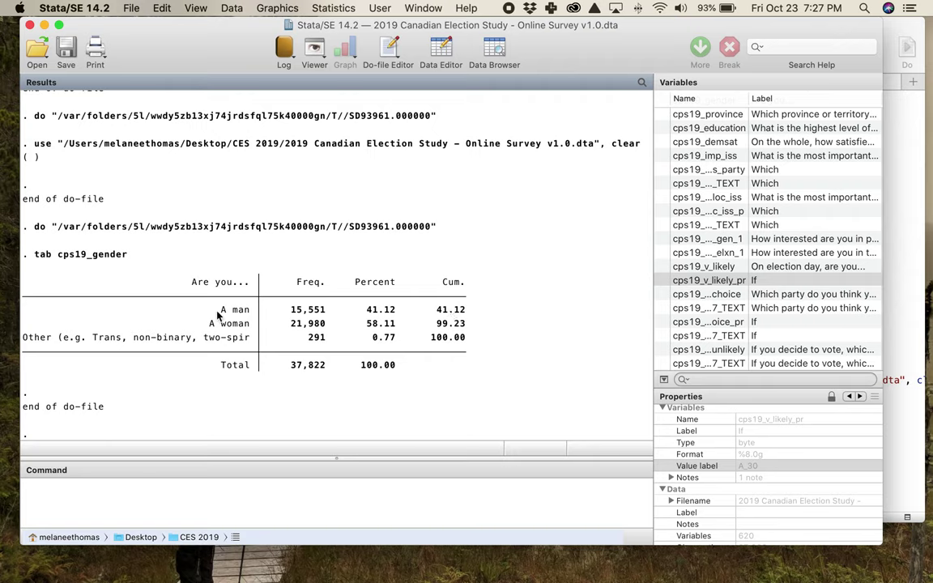
- Examine the gender table's response categories, including the frequency and percentages of the Other category
{"action": "left_click_drag", "start_coordinate": [217, 310], "coordinate": [252, 316]}
{"action": "left_click", "coordinate": [233, 284]}
{"action": "left_click_drag", "start_coordinate": [29, 343], "coordinate": [251, 344]}
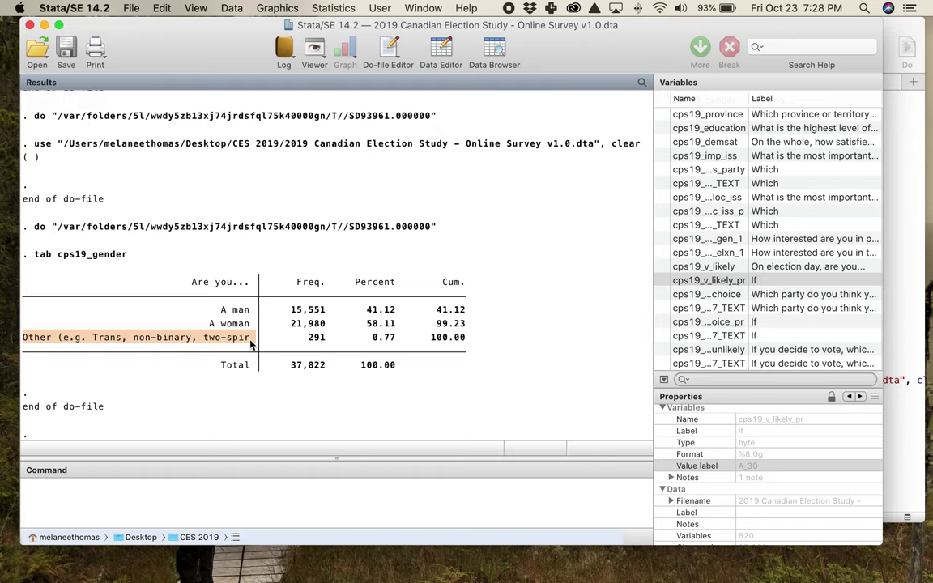
{"action": "left_click_drag", "start_coordinate": [298, 337], "coordinate": [465, 347]}
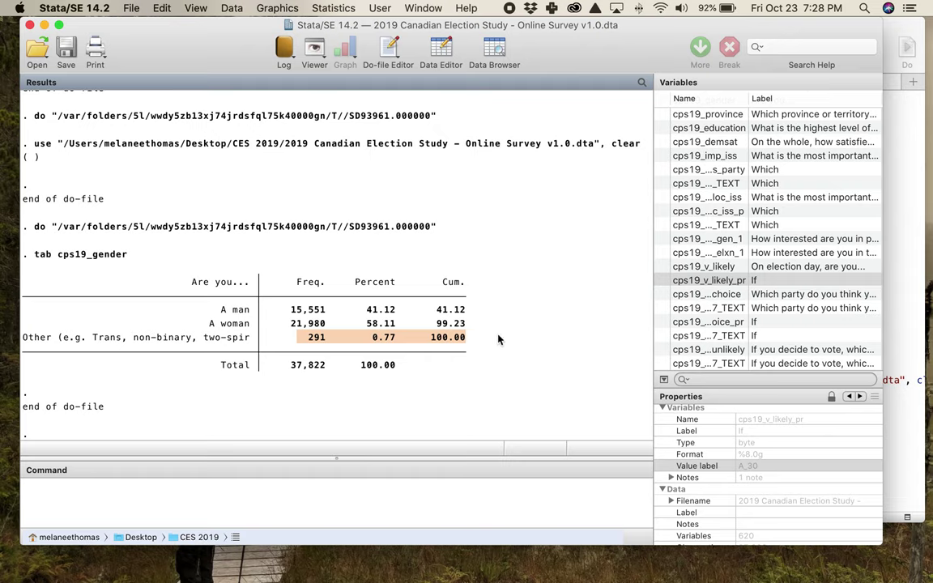
{"action": "left_click", "coordinate": [504, 340]}
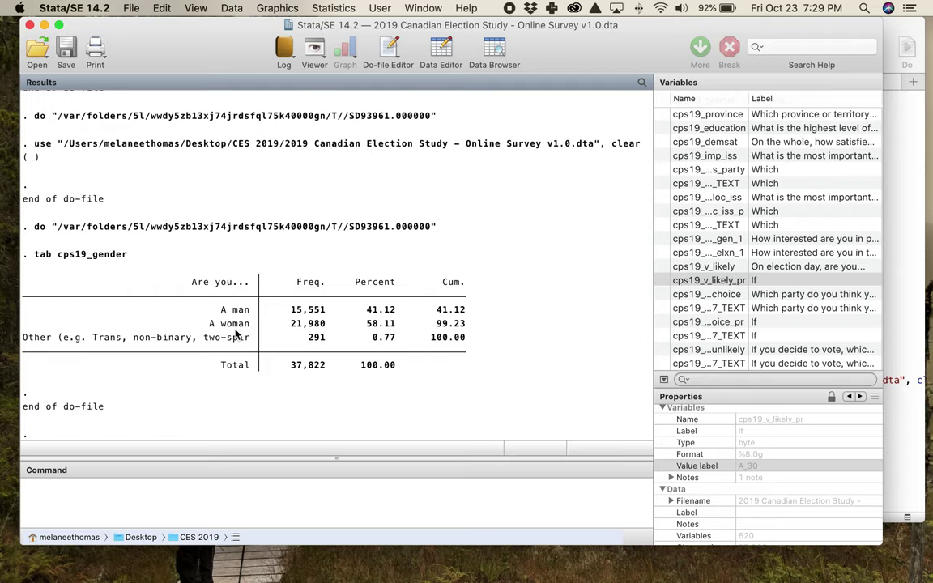
- Review the earlier issue tabulations and dataset-loading commands in the results, returning to the gender table
{"action": "scroll", "coordinate": [235, 324], "scroll_direction": "up", "scroll_amount": 15}
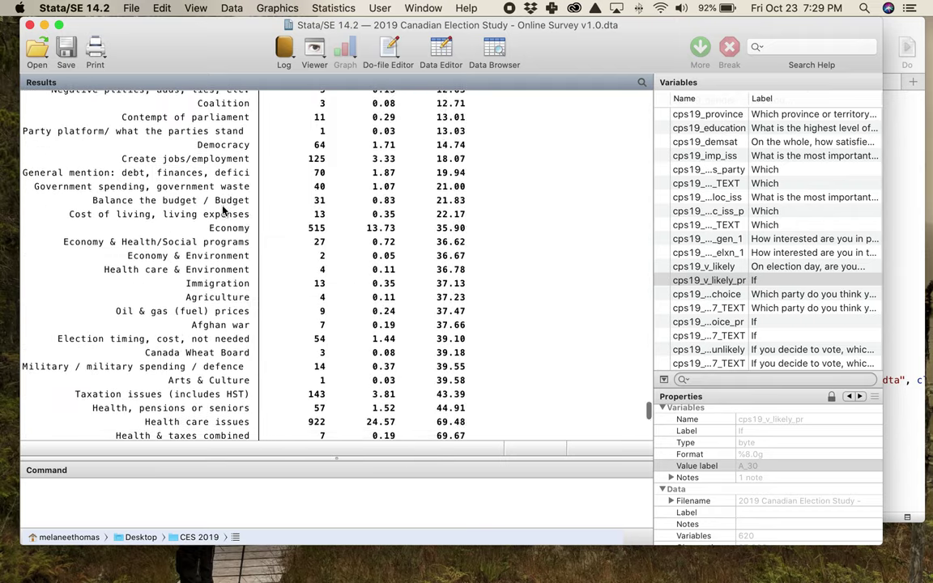
{"action": "scroll", "coordinate": [225, 209], "scroll_direction": "down", "scroll_amount": 5}
{"action": "scroll", "coordinate": [224, 209], "scroll_direction": "up", "scroll_amount": 10}
{"action": "scroll", "coordinate": [225, 208], "scroll_direction": "down", "scroll_amount": 5}
{"action": "scroll", "coordinate": [225, 209], "scroll_direction": "up", "scroll_amount": 15}
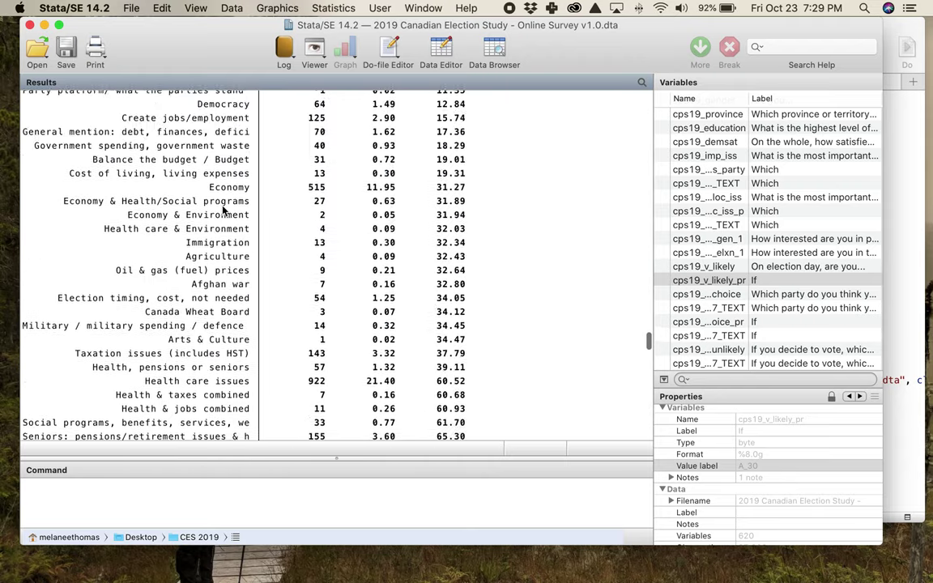
{"action": "scroll", "coordinate": [225, 211], "scroll_direction": "down", "scroll_amount": 5}
{"action": "scroll", "coordinate": [224, 209], "scroll_direction": "up", "scroll_amount": 15}
{"action": "scroll", "coordinate": [224, 209], "scroll_direction": "down", "scroll_amount": 10}
{"action": "scroll", "coordinate": [224, 209], "scroll_direction": "down", "scroll_amount": 10}
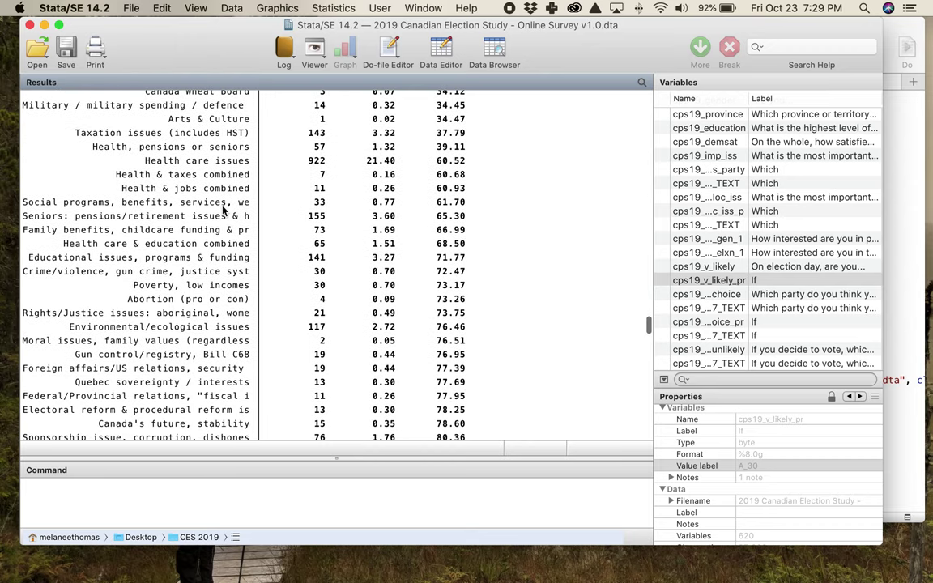
{"action": "scroll", "coordinate": [224, 209], "scroll_direction": "up", "scroll_amount": 15}
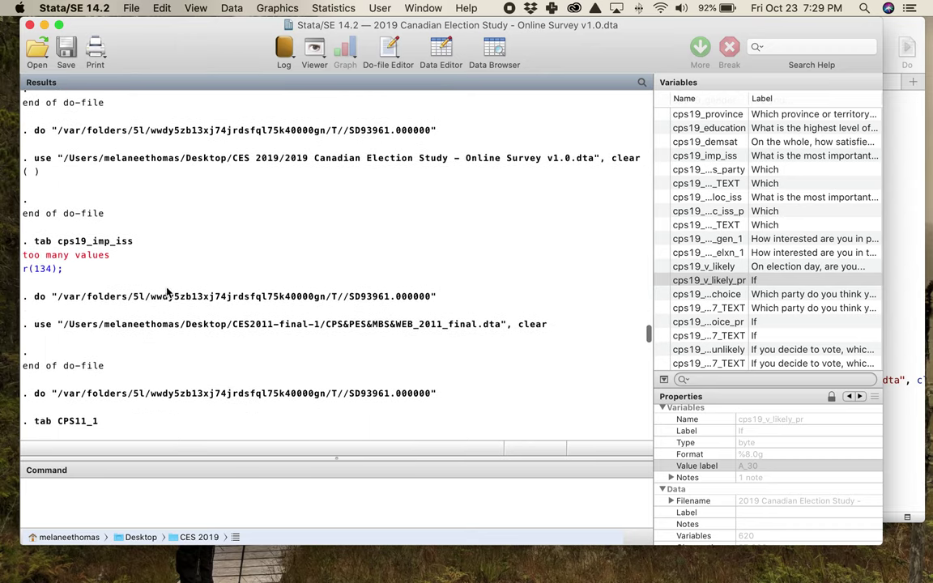
{"action": "scroll", "coordinate": [149, 285], "scroll_direction": "down", "scroll_amount": 15}
{"action": "scroll", "coordinate": [173, 292], "scroll_direction": "up", "scroll_amount": 3}
{"action": "scroll", "coordinate": [173, 293], "scroll_direction": "down", "scroll_amount": 15}
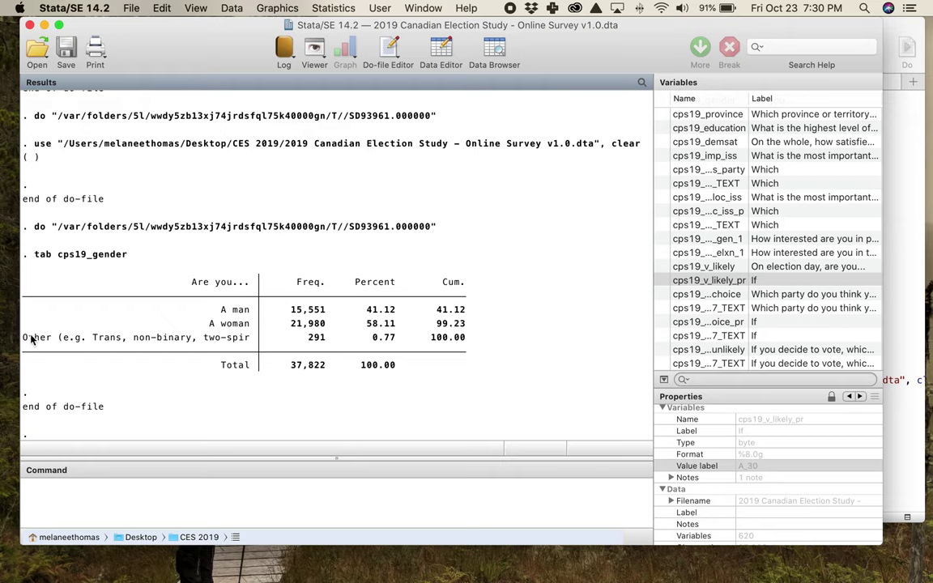
- Highlight the Other category's label and its frequency in the gender table
{"action": "left_click_drag", "start_coordinate": [23, 339], "coordinate": [203, 343]}
{"action": "left_click", "coordinate": [248, 325]}
{"action": "scroll", "coordinate": [399, 390], "scroll_direction": "up", "scroll_amount": 1}
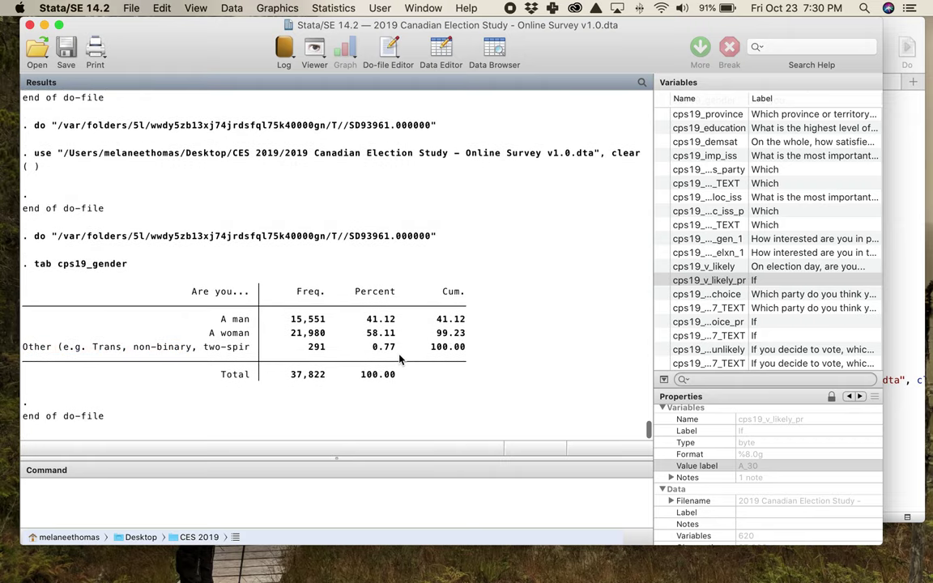
{"action": "left_click_drag", "start_coordinate": [302, 351], "coordinate": [332, 353]}
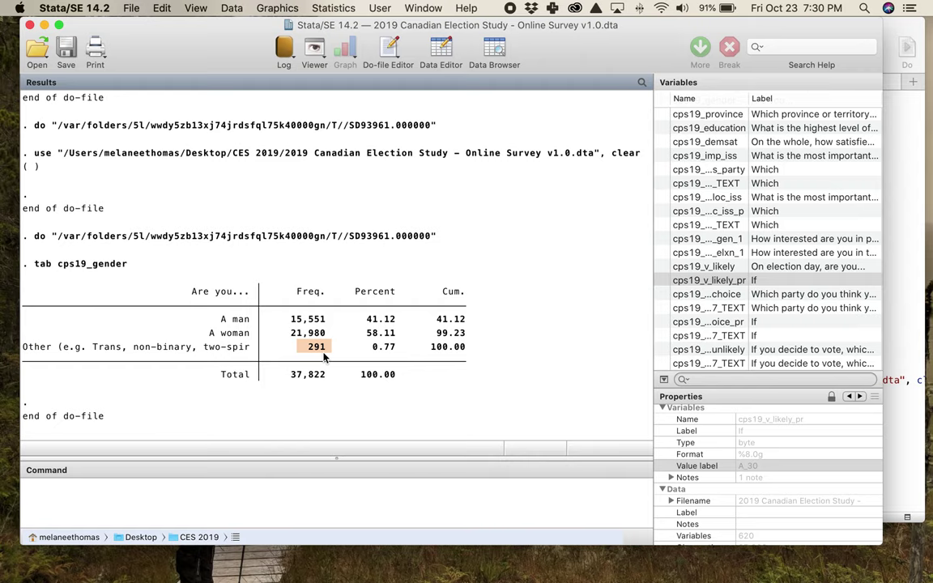
{"action": "scroll", "coordinate": [324, 356], "scroll_direction": "down", "scroll_amount": 1}
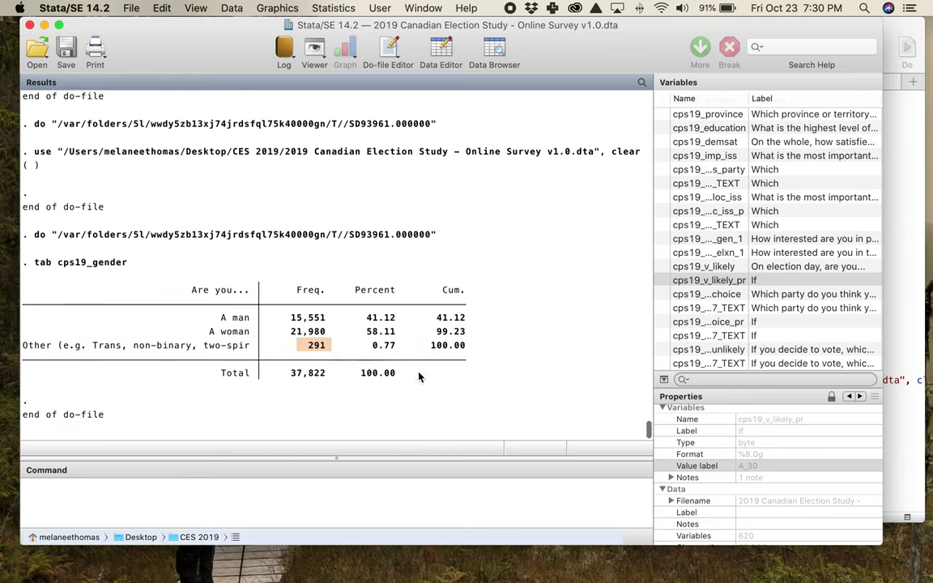
- In the do-file, place the first tab1 command directly below tab cps19_gender and separate it from the following commands with blank lines
{"action": "left_click", "coordinate": [904, 419]}
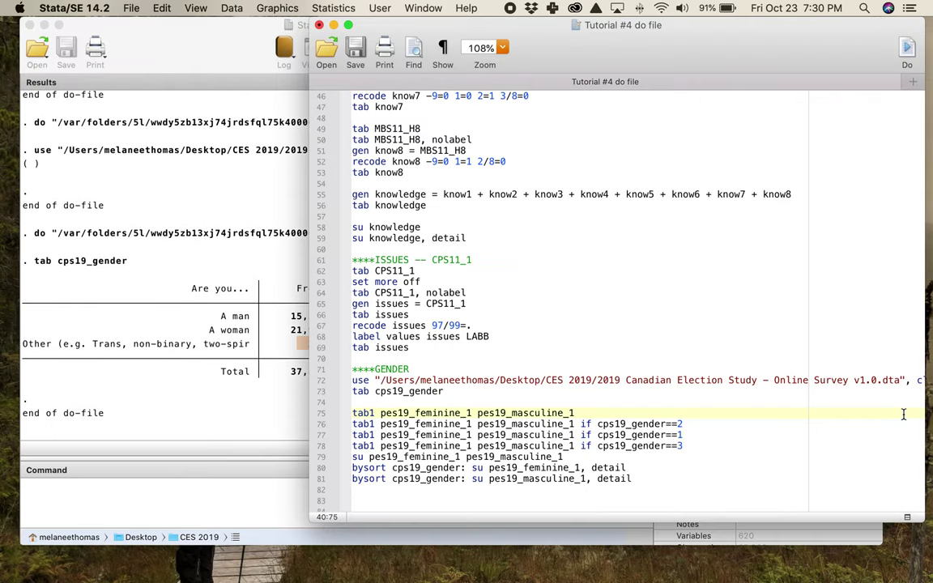
{"action": "left_click", "coordinate": [518, 401]}
{"action": "left_click", "coordinate": [595, 410]}
{"action": "key", "text": "Return"}
{"action": "key", "text": "Return"}
{"action": "key", "text": "Up"}
{"action": "key", "text": "Up"}
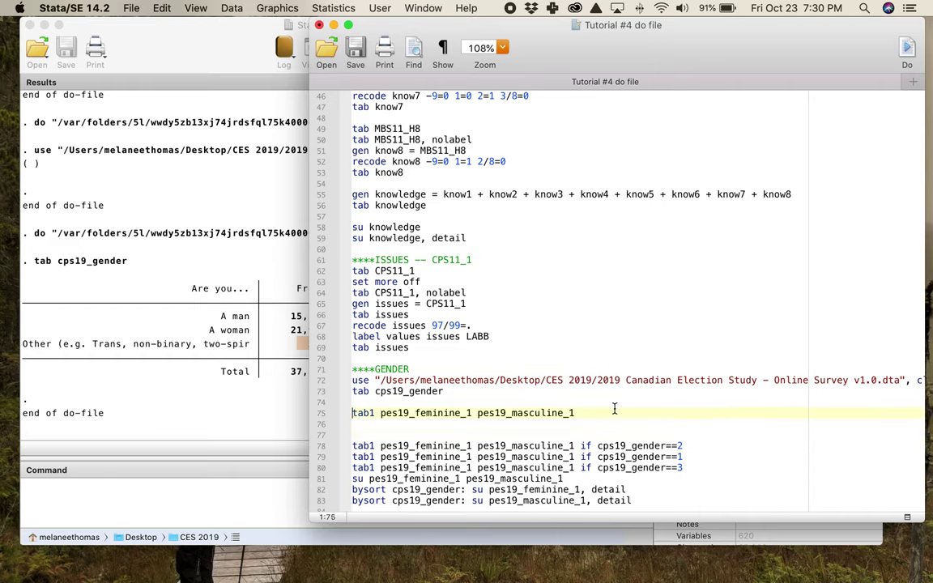
{"action": "key", "text": "BackSpace"}
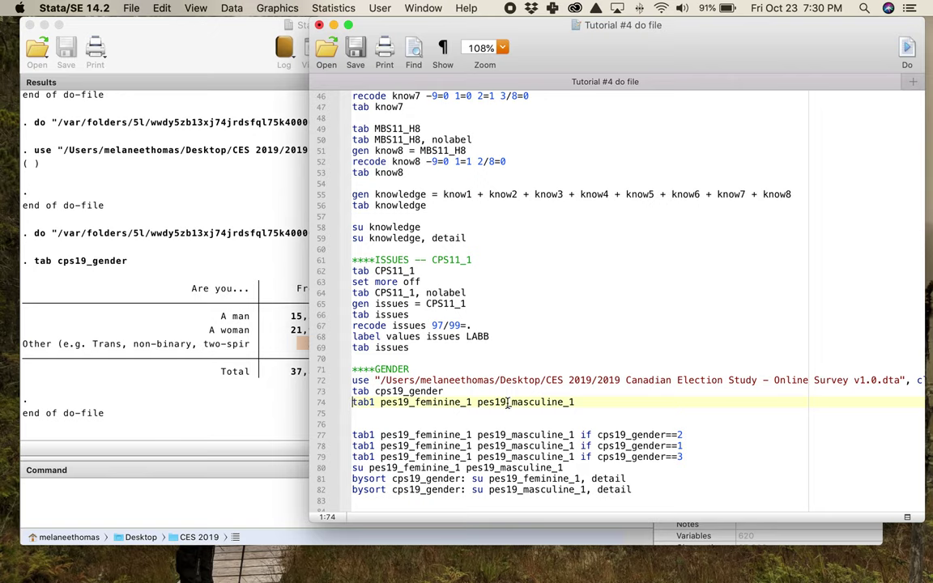
- Highlight pes19_feminine_1 and pes19_masculine_1, then the tab1 command itself, in the line below tab cps19_gender
{"action": "left_click_drag", "start_coordinate": [381, 402], "coordinate": [472, 402]}
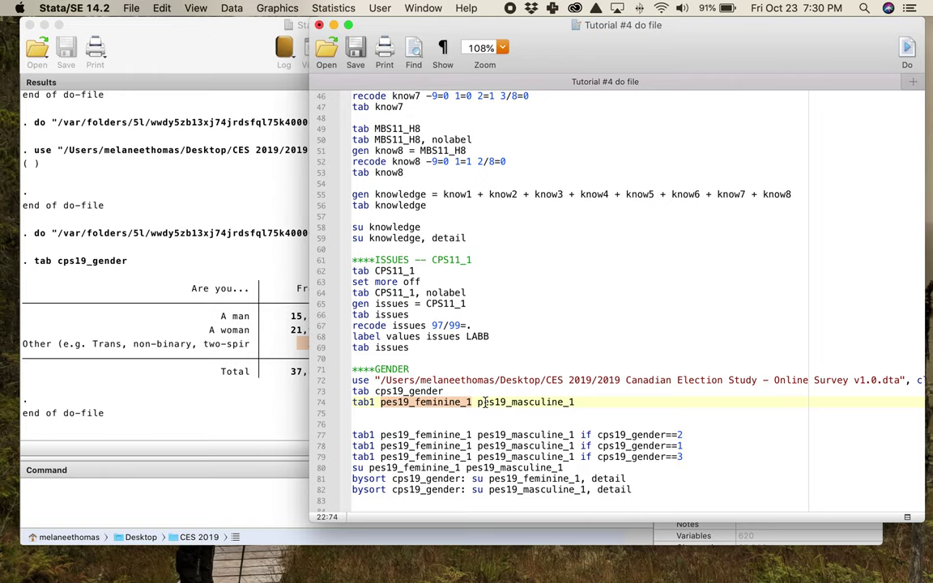
{"action": "left_click_drag", "start_coordinate": [476, 403], "coordinate": [587, 405]}
{"action": "left_click", "coordinate": [587, 405]}
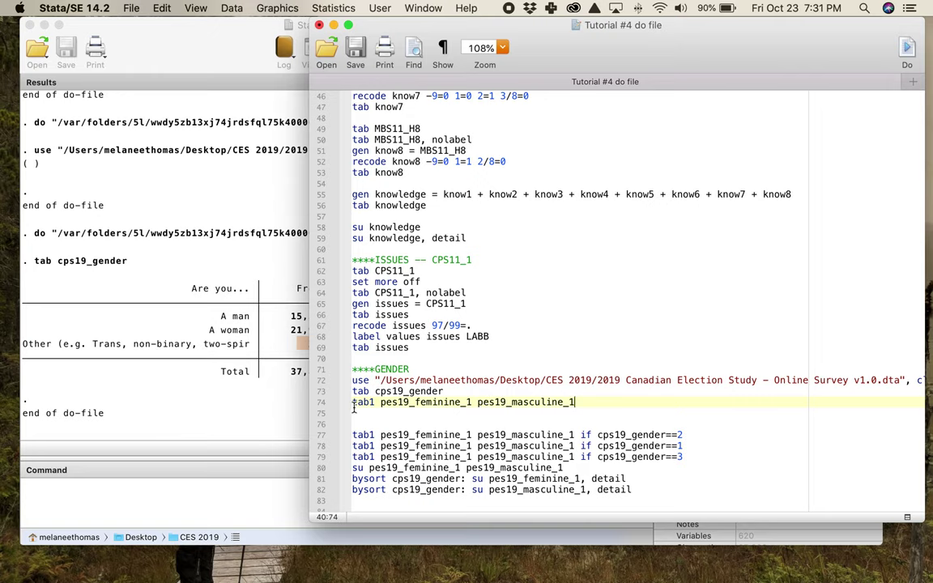
{"action": "left_click", "coordinate": [451, 401]}
{"action": "left_click", "coordinate": [510, 401]}
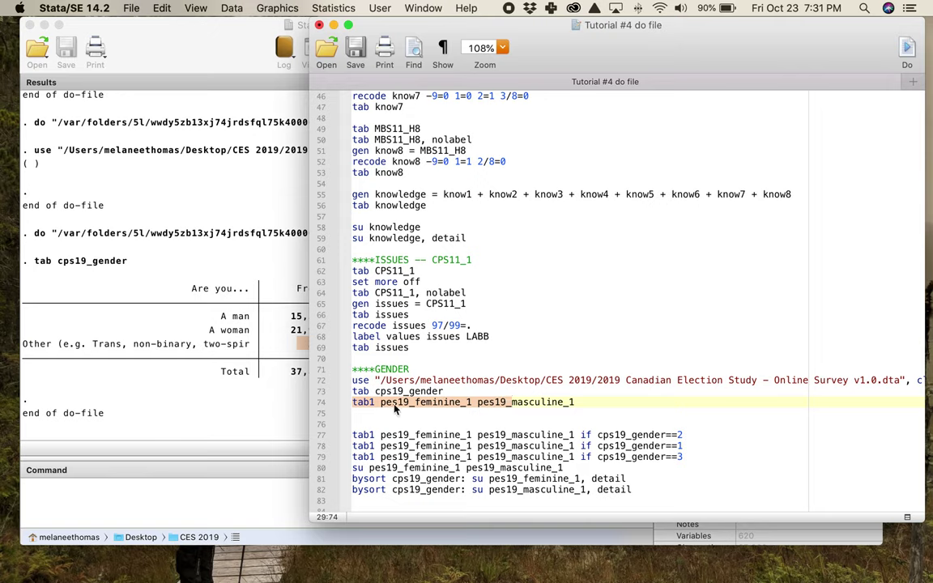
{"action": "left_click_drag", "start_coordinate": [378, 403], "coordinate": [343, 409]}
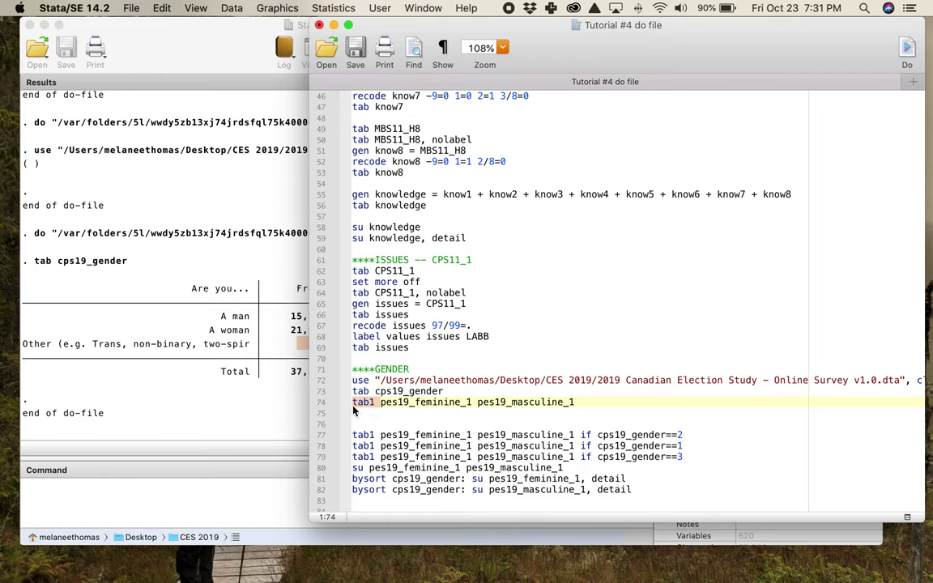
{"action": "left_click", "coordinate": [354, 402]}
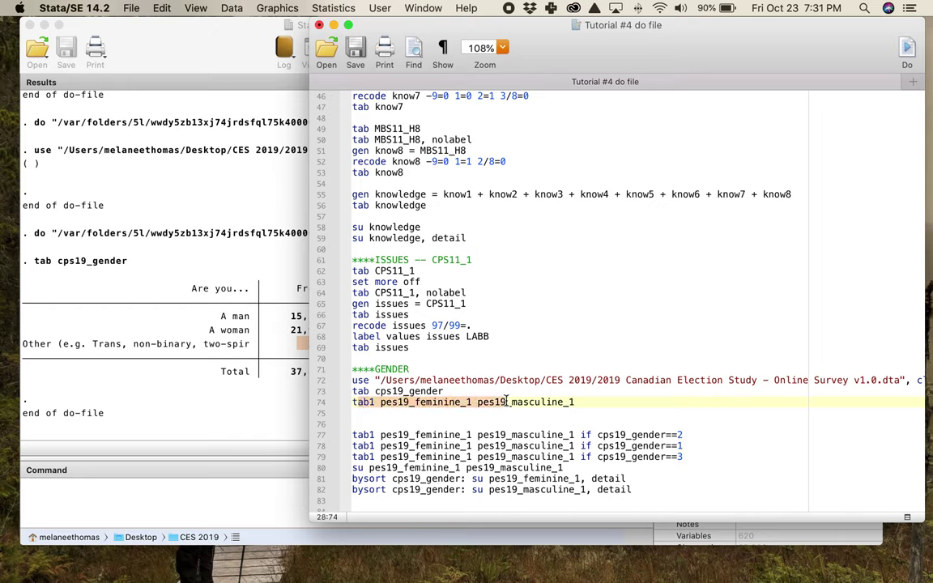
{"action": "left_click", "coordinate": [385, 402]}
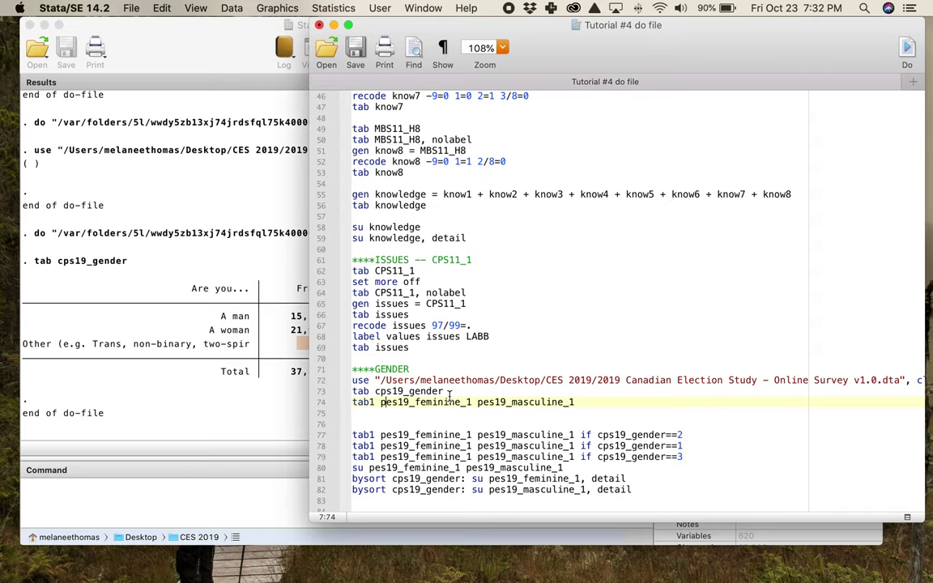
- Try to run tab1 pes19_feminine_1 pes19_masculine_1 from the do-file, paging through the output before breaking it off
{"action": "left_click_drag", "start_coordinate": [364, 408], "coordinate": [502, 406]}
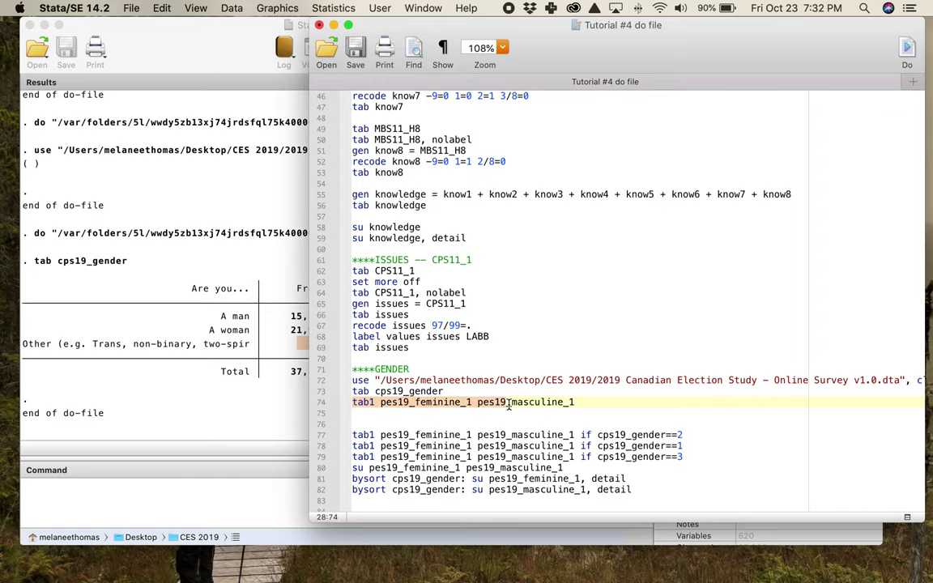
{"action": "key", "text": "super+shift+d"}
{"action": "left_click", "coordinate": [216, 390]}
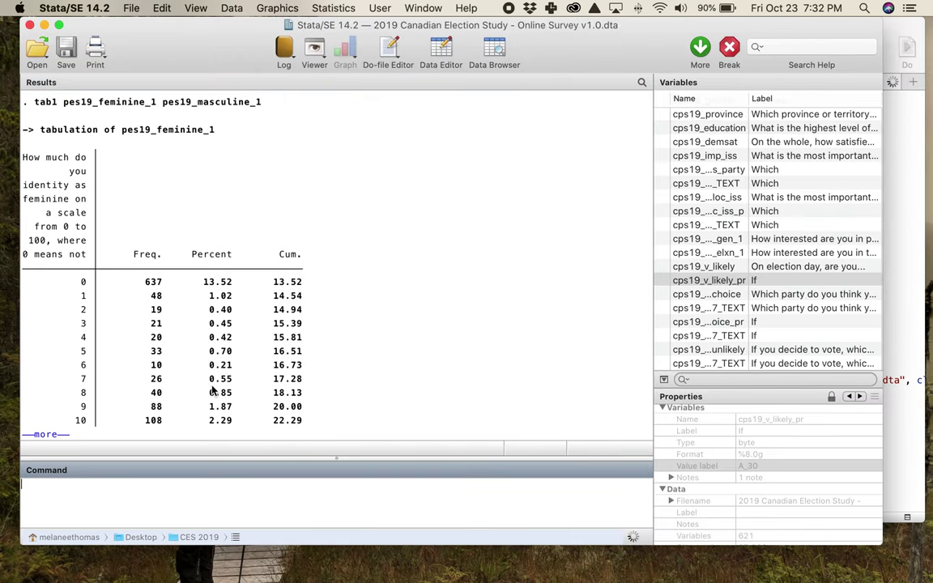
{"action": "key", "text": "space"}
{"action": "key", "text": "space"}
{"action": "key", "text": "space"}
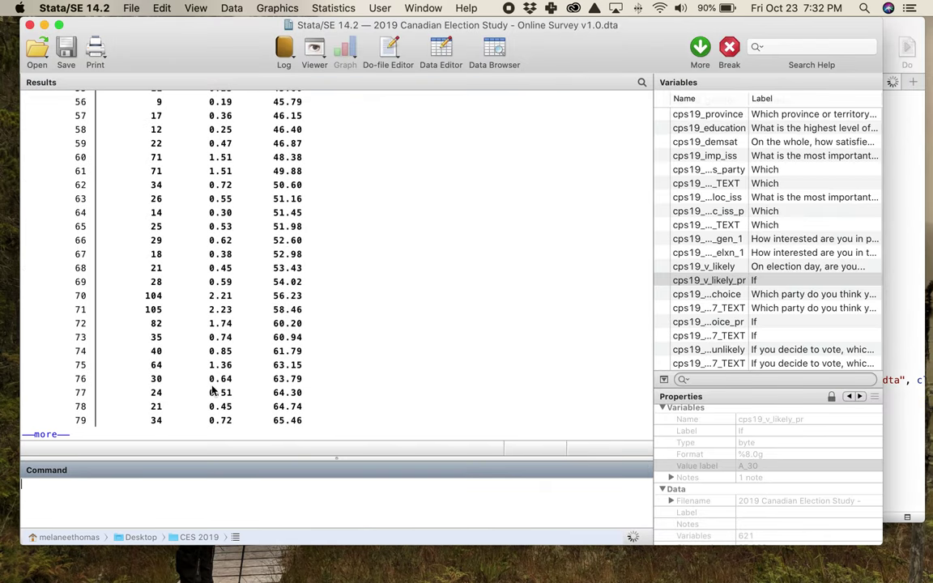
{"action": "left_click", "coordinate": [729, 47]}
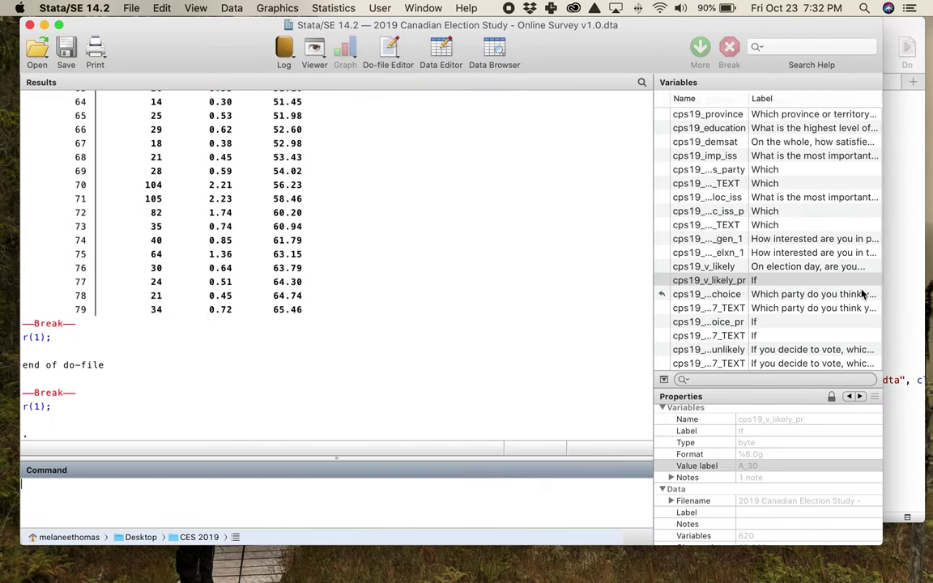
- Insert set more off between tab cps19_gender and the tab1 command, and run it together with the tab1 line
{"action": "left_click", "coordinate": [899, 293]}
{"action": "left_click", "coordinate": [494, 391]}
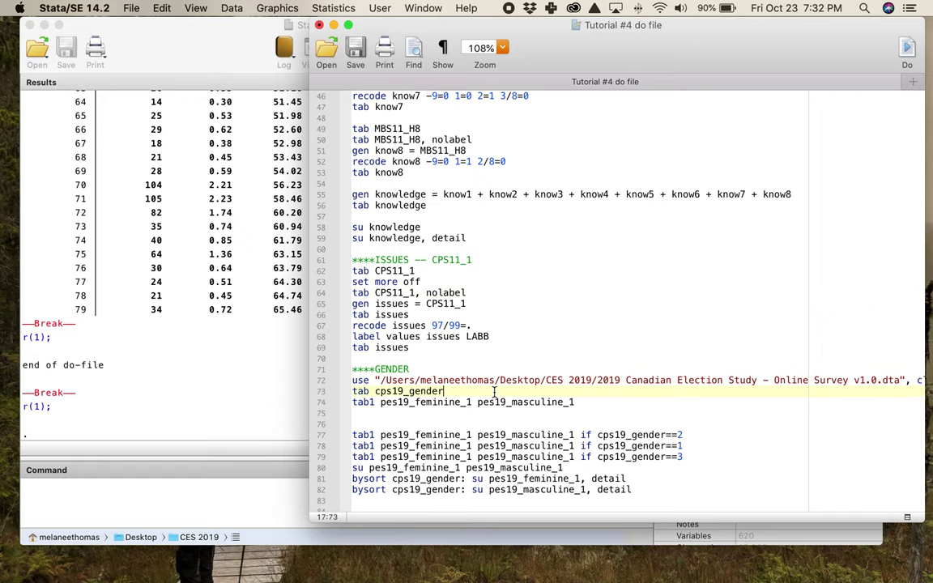
{"action": "key", "text": "Return"}
{"action": "type", "text": "set more off"}
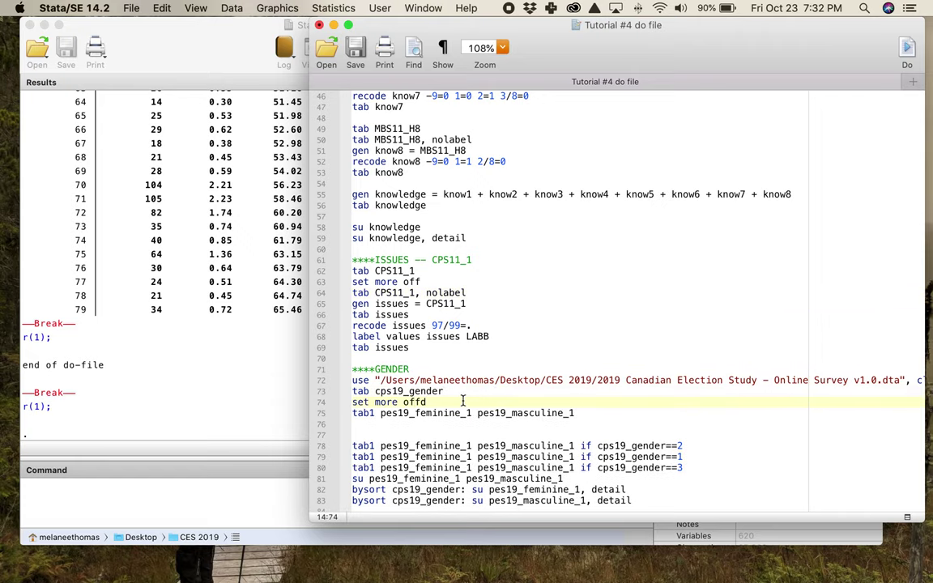
{"action": "scroll", "coordinate": [381, 405], "scroll_direction": "up", "scroll_amount": 2}
{"action": "left_click_drag", "start_coordinate": [374, 435], "coordinate": [381, 446]}
{"action": "key", "text": "super+shift+d"}
{"action": "left_click", "coordinate": [181, 404]}
- Examine the pes19_feminine_1 table from its question wording through the 0 to 100 values, and highlight its total frequency
{"action": "scroll", "coordinate": [304, 385], "scroll_direction": "up", "scroll_amount": 20}
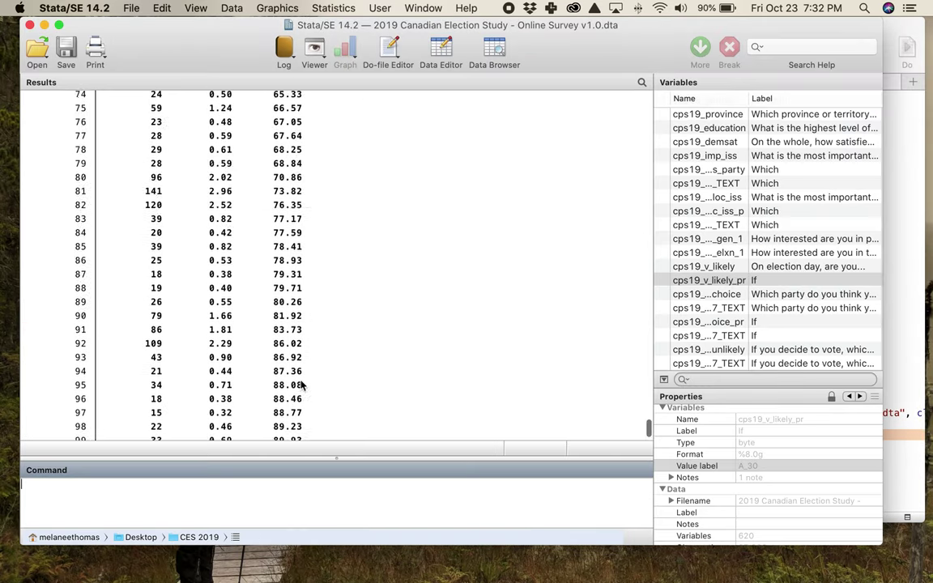
{"action": "scroll", "coordinate": [301, 386], "scroll_direction": "up", "scroll_amount": 20}
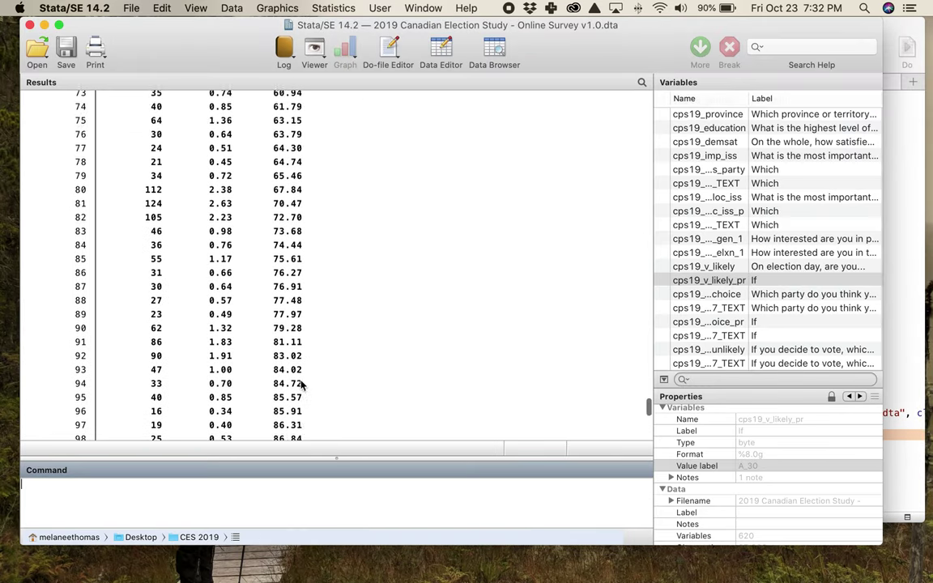
{"action": "scroll", "coordinate": [301, 385], "scroll_direction": "up", "scroll_amount": 15}
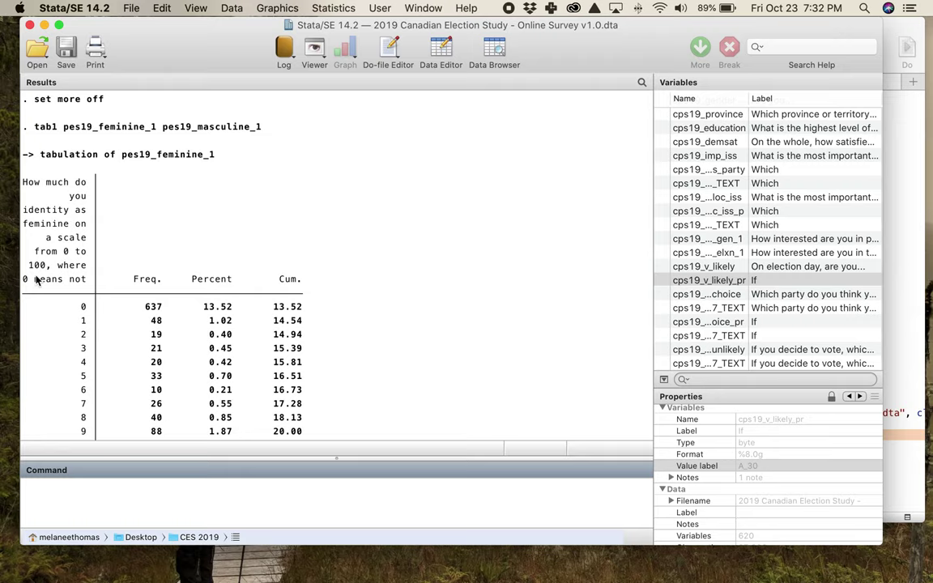
{"action": "scroll", "coordinate": [175, 300], "scroll_direction": "down", "scroll_amount": 20}
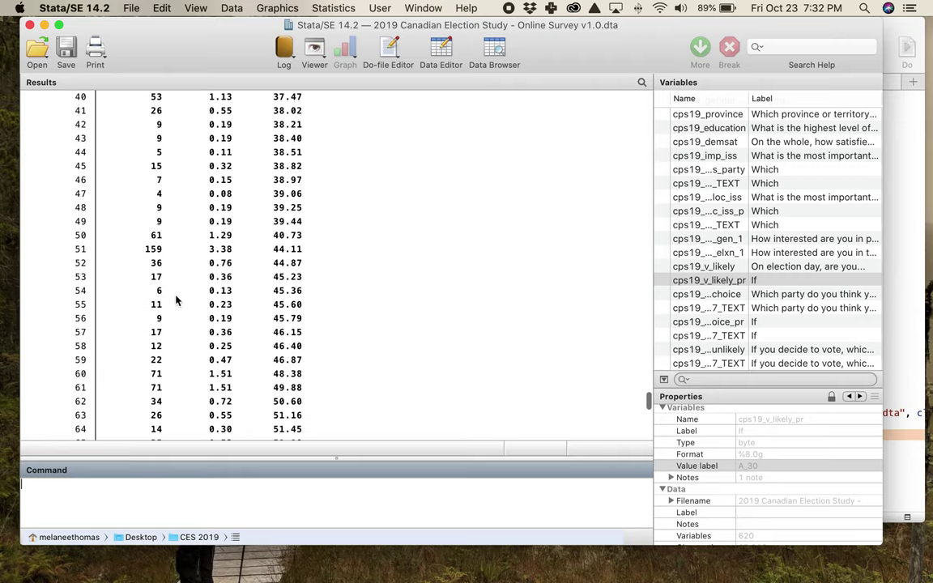
{"action": "scroll", "coordinate": [176, 300], "scroll_direction": "up", "scroll_amount": 5}
{"action": "scroll", "coordinate": [175, 300], "scroll_direction": "down", "scroll_amount": 4}
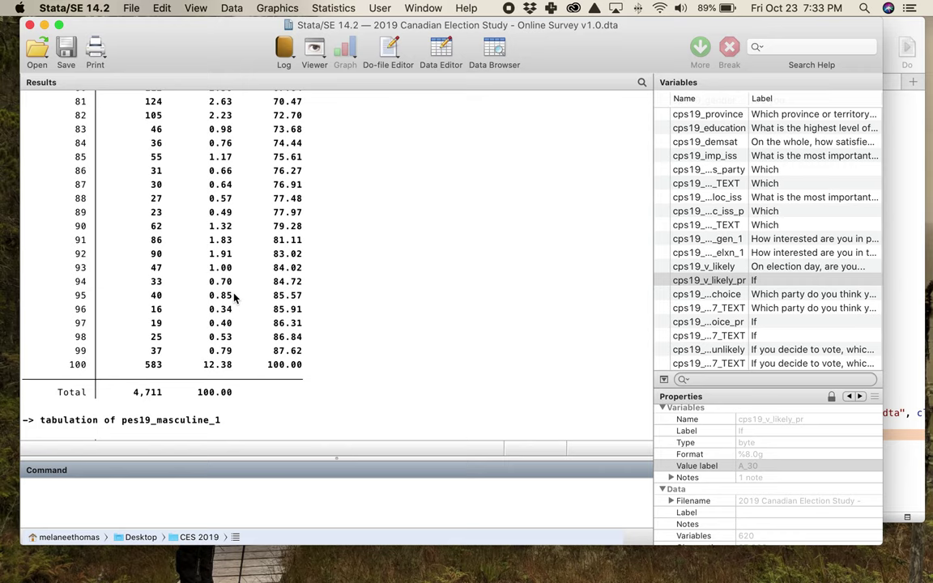
{"action": "scroll", "coordinate": [234, 299], "scroll_direction": "up", "scroll_amount": 20}
{"action": "scroll", "coordinate": [233, 299], "scroll_direction": "up", "scroll_amount": 3}
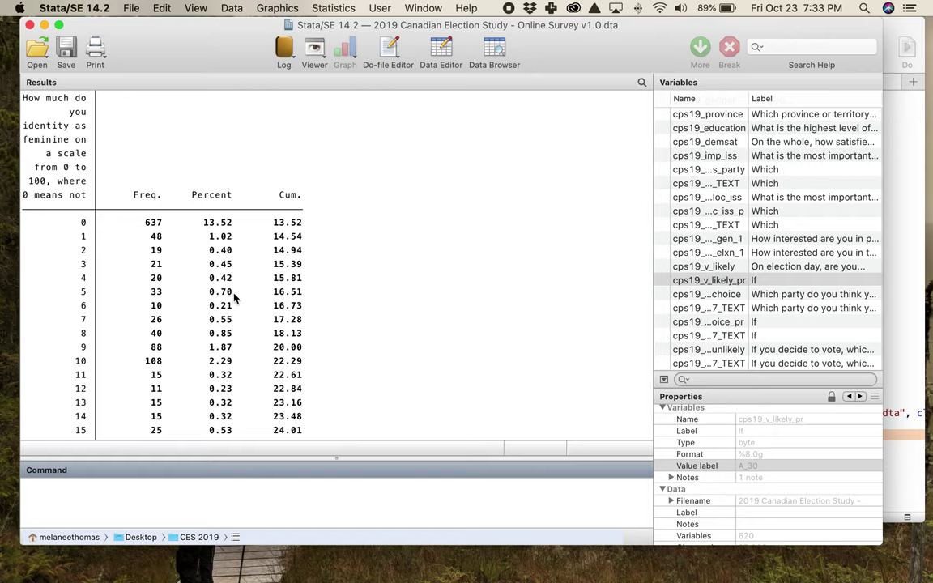
{"action": "scroll", "coordinate": [234, 299], "scroll_direction": "down", "scroll_amount": 10}
{"action": "scroll", "coordinate": [234, 298], "scroll_direction": "down", "scroll_amount": 7}
{"action": "left_click_drag", "start_coordinate": [126, 248], "coordinate": [169, 249]}
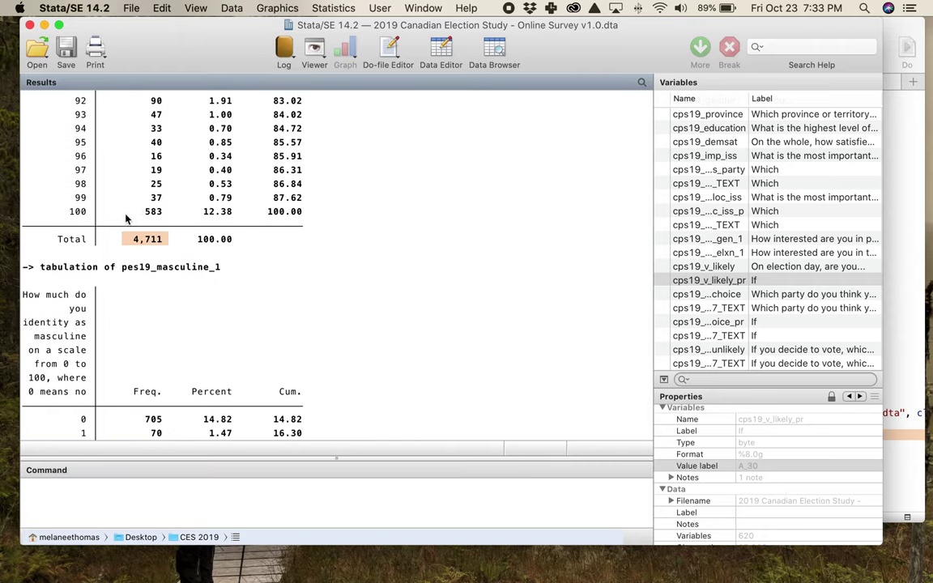
- Review the pes19_masculine_1 table down to its total, returning to the beginning of the pes19_feminine_1 table
{"action": "scroll", "coordinate": [244, 241], "scroll_direction": "up", "scroll_amount": 1}
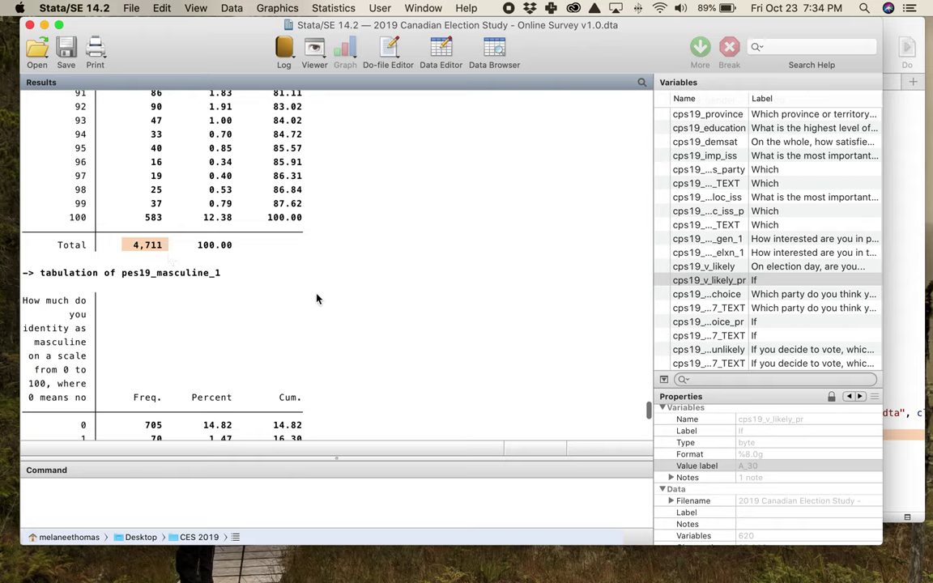
{"action": "scroll", "coordinate": [317, 298], "scroll_direction": "down", "scroll_amount": 20}
{"action": "scroll", "coordinate": [317, 298], "scroll_direction": "down", "scroll_amount": 15}
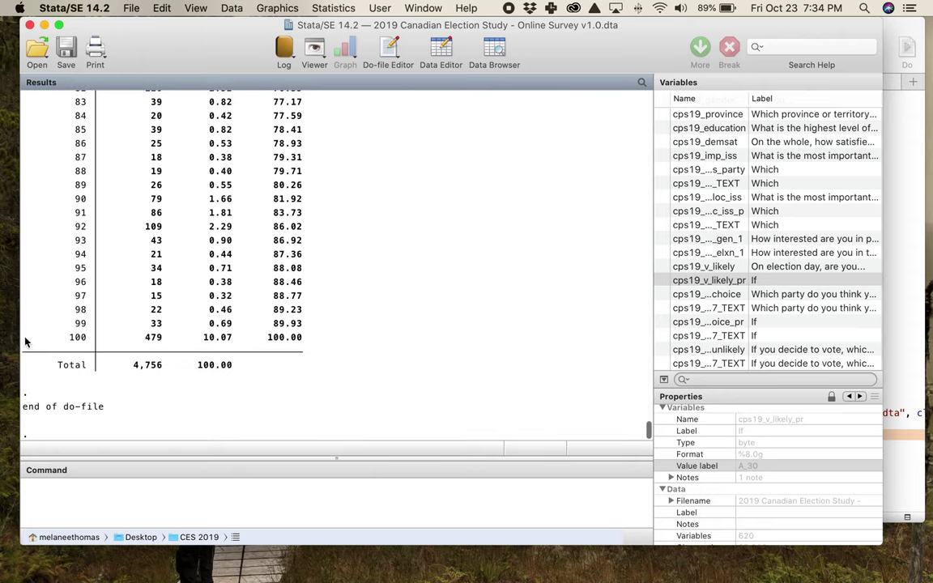
{"action": "scroll", "coordinate": [263, 253], "scroll_direction": "up", "scroll_amount": 20}
{"action": "scroll", "coordinate": [287, 276], "scroll_direction": "up", "scroll_amount": 15}
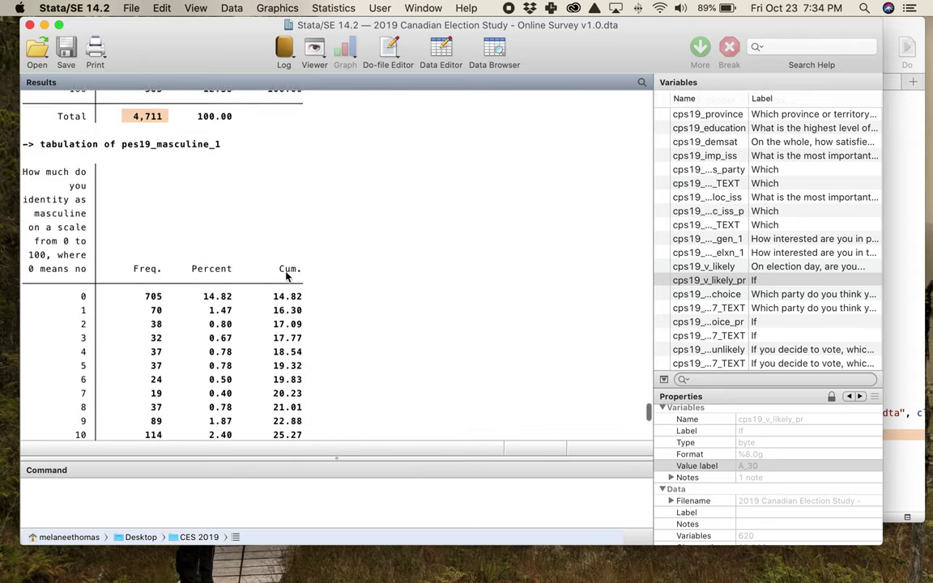
{"action": "scroll", "coordinate": [287, 276], "scroll_direction": "up", "scroll_amount": 14}
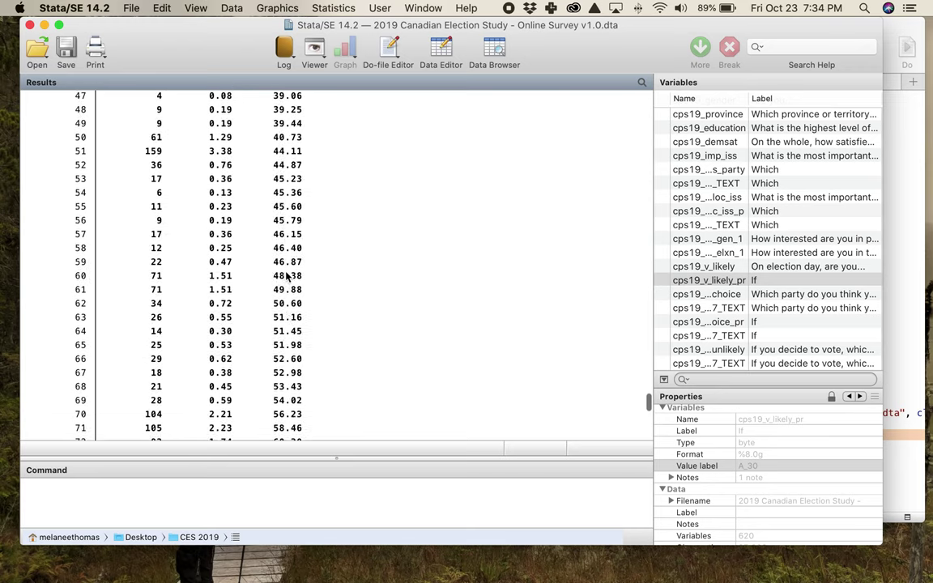
{"action": "scroll", "coordinate": [287, 276], "scroll_direction": "up", "scroll_amount": 9}
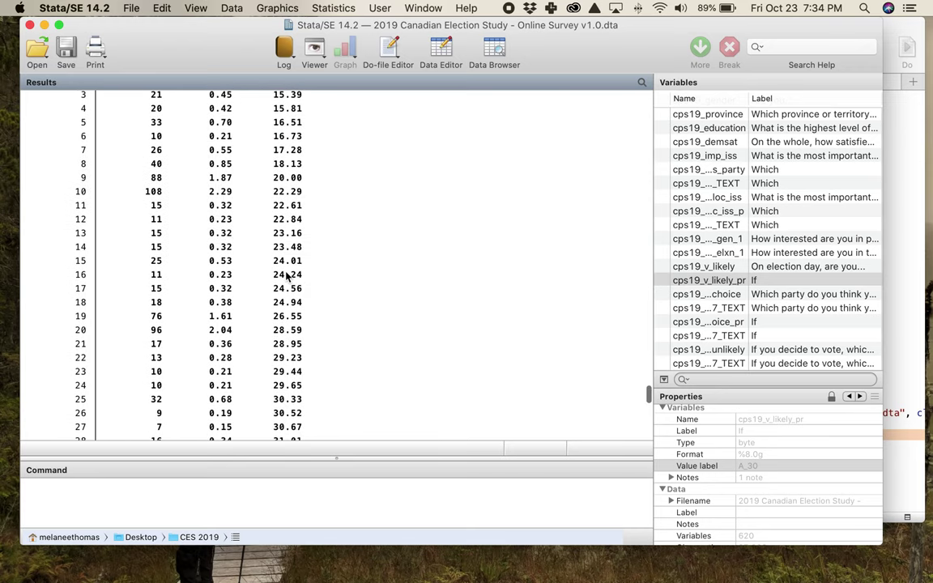
- Highlight the rows for values 0, 10, 51 and 50 in the pes19_feminine_1 table
{"action": "left_click_drag", "start_coordinate": [75, 206], "coordinate": [221, 202]}
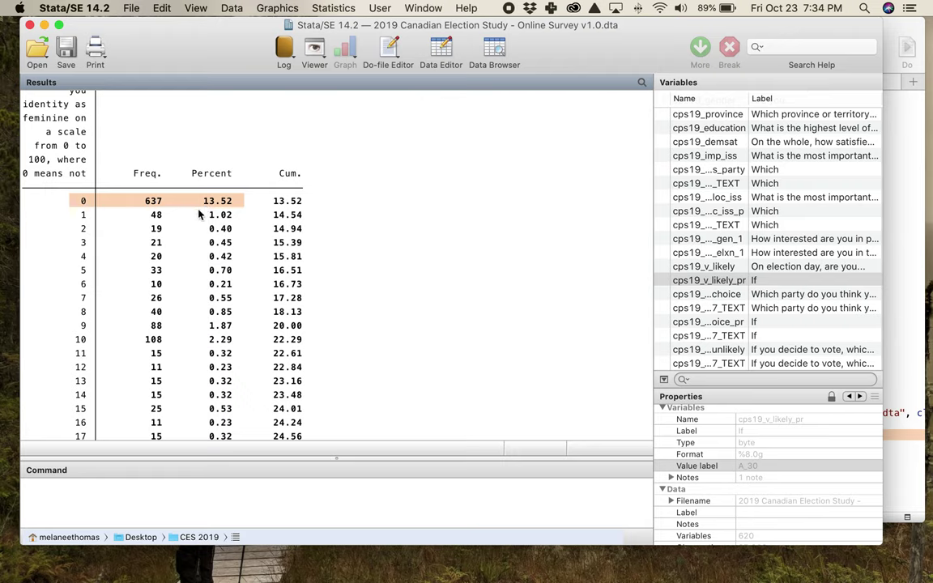
{"action": "left_click_drag", "start_coordinate": [69, 340], "coordinate": [180, 340]}
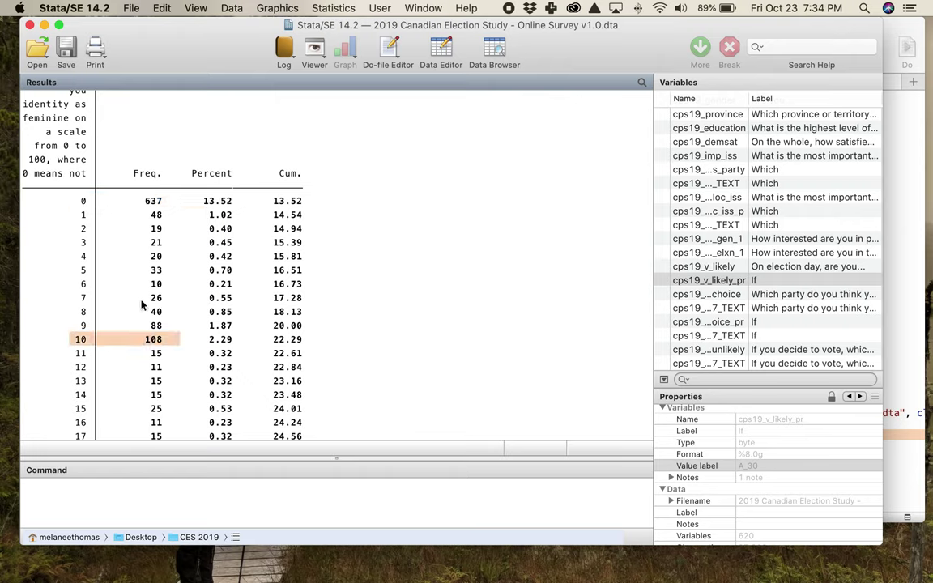
{"action": "scroll", "coordinate": [141, 304], "scroll_direction": "down", "scroll_amount": 10}
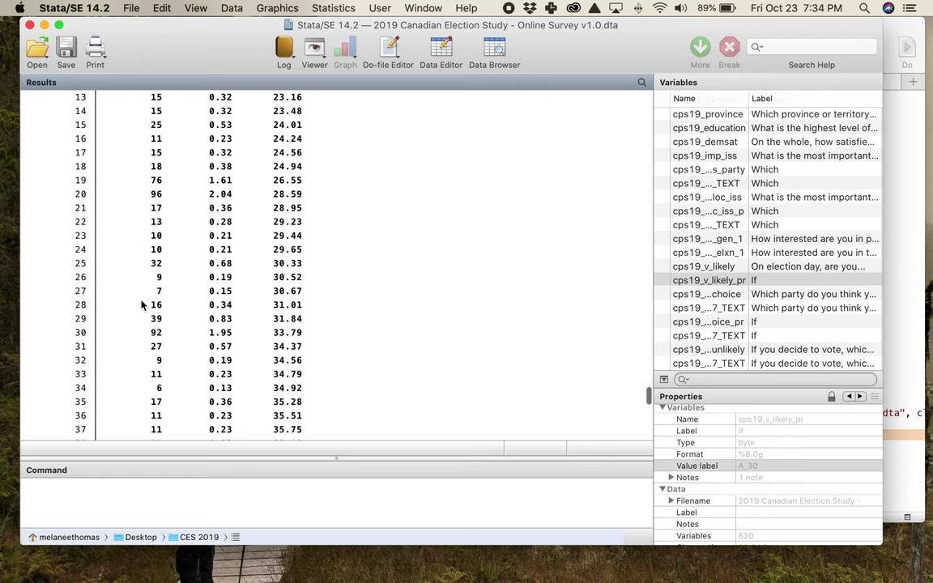
{"action": "scroll", "coordinate": [137, 305], "scroll_direction": "down", "scroll_amount": 5}
{"action": "scroll", "coordinate": [137, 305], "scroll_direction": "down", "scroll_amount": 10}
{"action": "left_click_drag", "start_coordinate": [75, 335], "coordinate": [154, 333]}
{"action": "scroll", "coordinate": [158, 338], "scroll_direction": "down", "scroll_amount": 5}
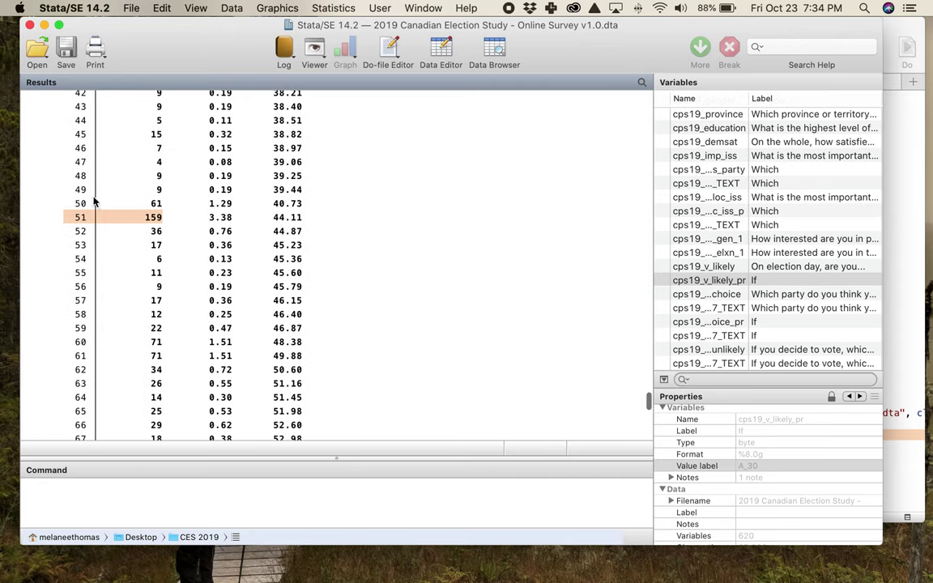
{"action": "left_click_drag", "start_coordinate": [70, 203], "coordinate": [179, 204]}
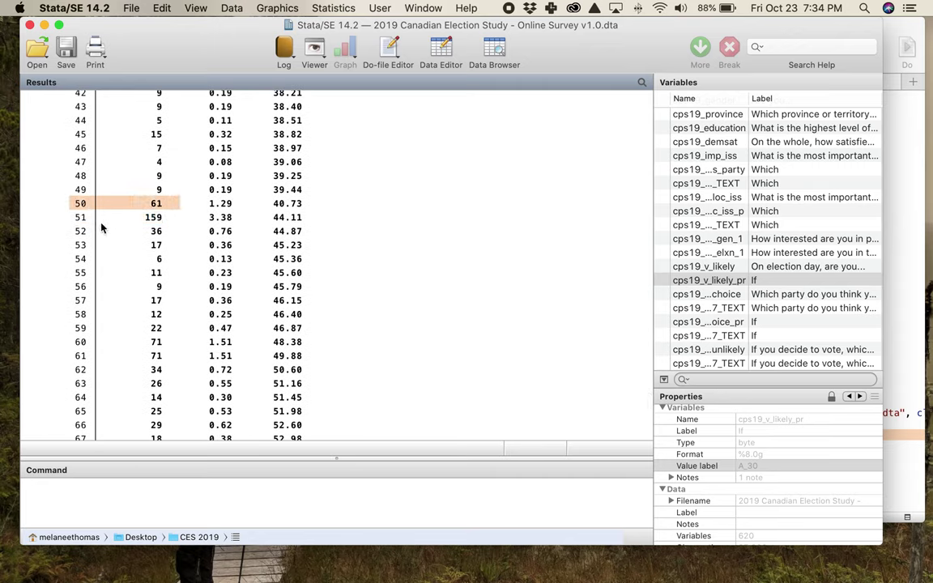
- Highlight the rows for values 70 to 71, 80 to 82 and 100 in the pes19_feminine_1 table
{"action": "scroll", "coordinate": [203, 263], "scroll_direction": "down", "scroll_amount": 12}
{"action": "scroll", "coordinate": [203, 263], "scroll_direction": "down", "scroll_amount": 2}
{"action": "left_click_drag", "start_coordinate": [69, 198], "coordinate": [168, 215]}
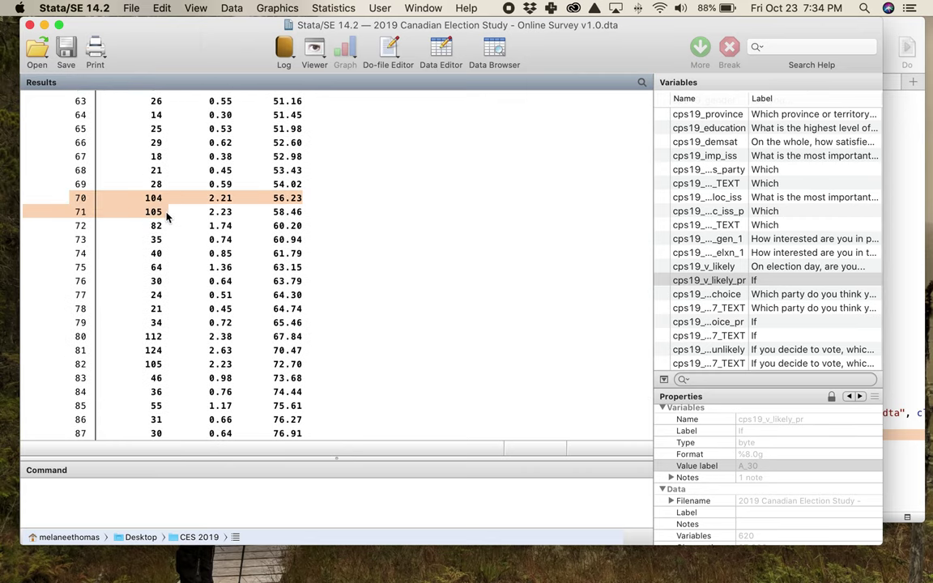
{"action": "scroll", "coordinate": [167, 215], "scroll_direction": "down", "scroll_amount": 8}
{"action": "left_click_drag", "start_coordinate": [70, 165], "coordinate": [175, 209]}
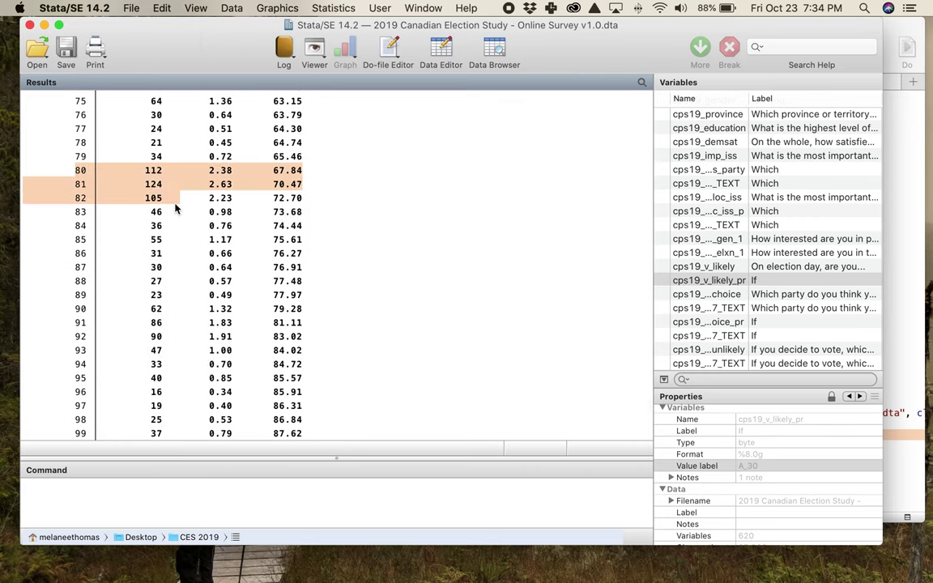
{"action": "scroll", "coordinate": [177, 208], "scroll_direction": "down", "scroll_amount": 11}
{"action": "left_click_drag", "start_coordinate": [58, 206], "coordinate": [306, 217]}
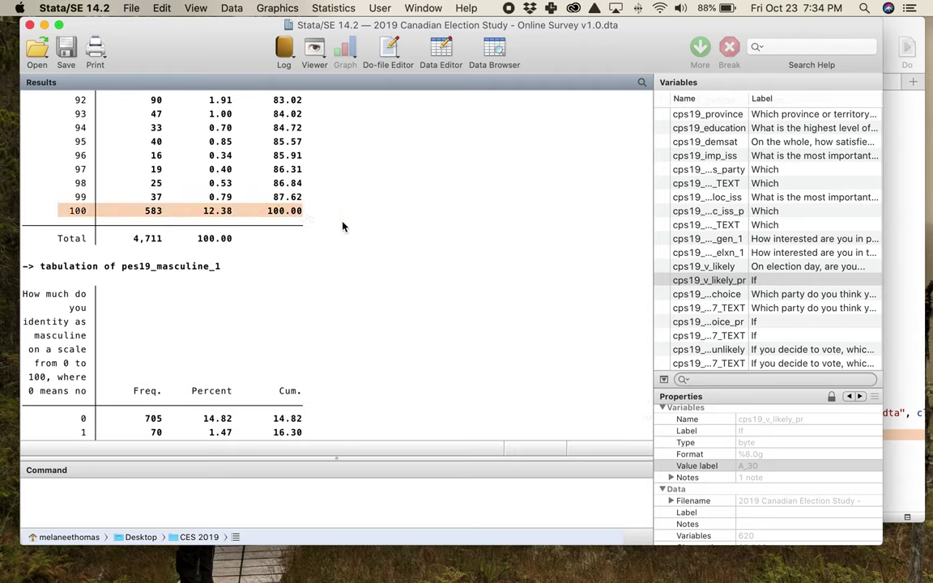
- Highlight the row for value 0 in the pes19_masculine_1 table and review the remaining rows down to its total
{"action": "scroll", "coordinate": [343, 225], "scroll_direction": "down", "scroll_amount": 20}
{"action": "scroll", "coordinate": [344, 226], "scroll_direction": "up", "scroll_amount": 14}
{"action": "scroll", "coordinate": [102, 168], "scroll_direction": "down", "scroll_amount": 3}
{"action": "left_click_drag", "start_coordinate": [74, 151], "coordinate": [295, 152]}
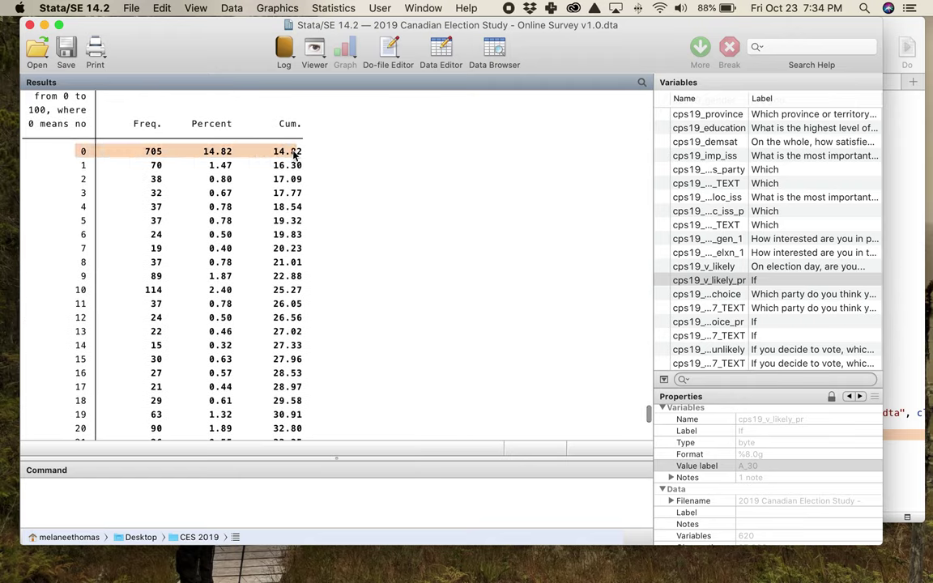
{"action": "scroll", "coordinate": [362, 197], "scroll_direction": "down", "scroll_amount": 3}
{"action": "scroll", "coordinate": [362, 197], "scroll_direction": "down", "scroll_amount": 20}
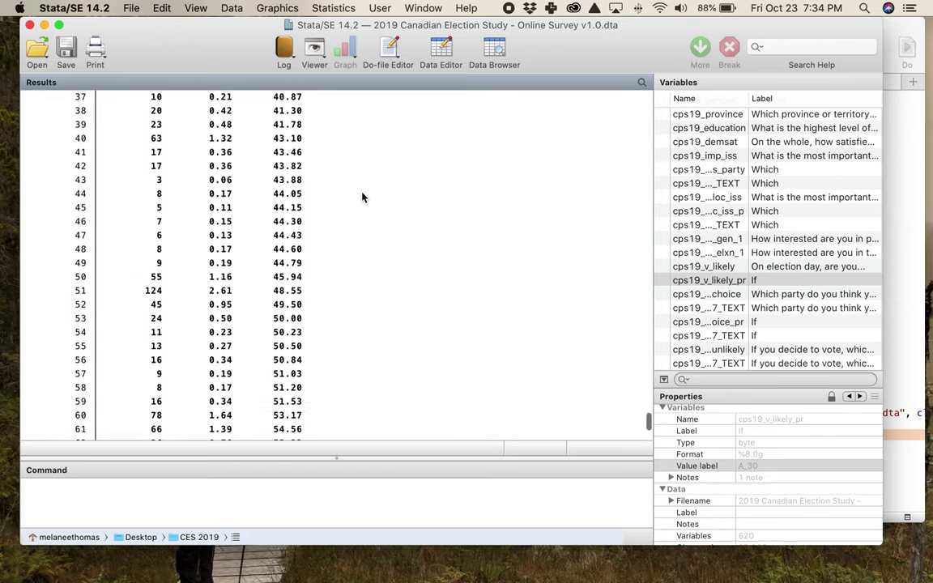
{"action": "scroll", "coordinate": [362, 197], "scroll_direction": "down", "scroll_amount": 3}
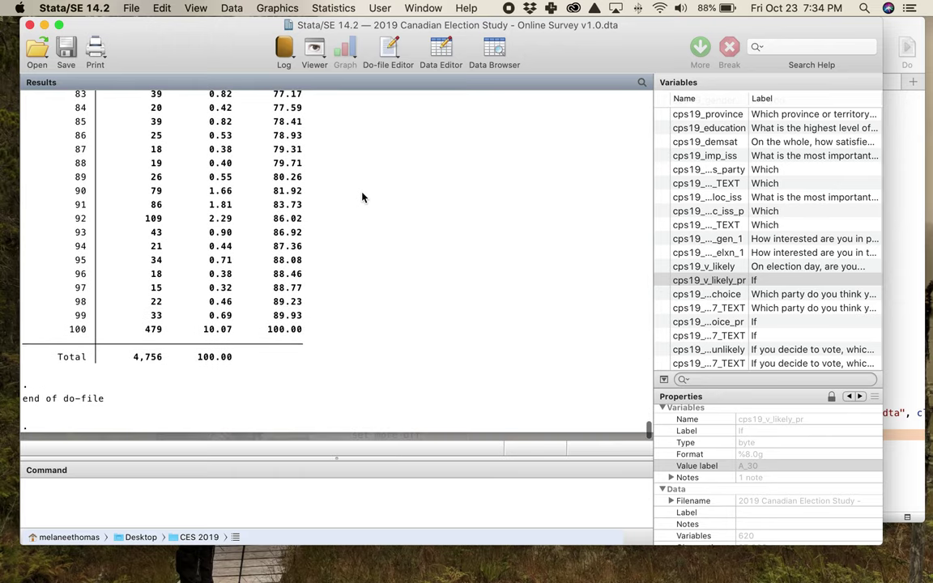
- Add the line "histogram pes19_feminine_1" to the do-file directly below the tab1 command for pes19_feminine_1 and pes19_masculine_1
{"action": "left_click", "coordinate": [347, 500]}
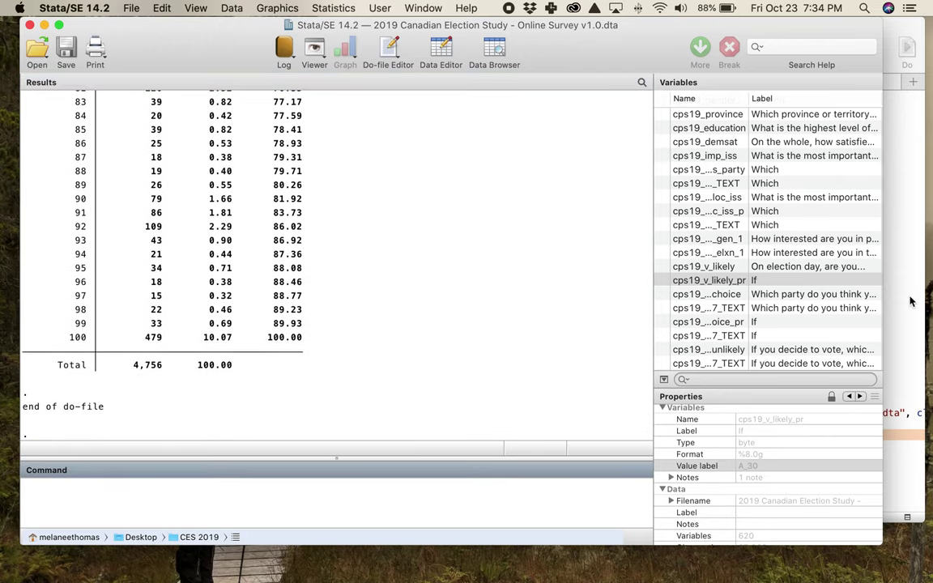
{"action": "key", "text": "super+9"}
{"action": "left_click", "coordinate": [608, 447]}
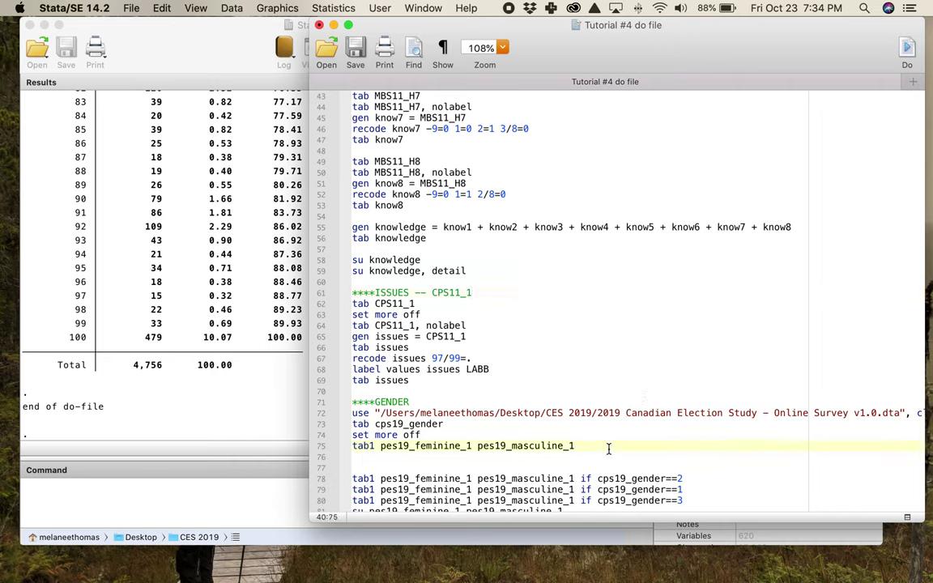
{"action": "key", "text": "Return"}
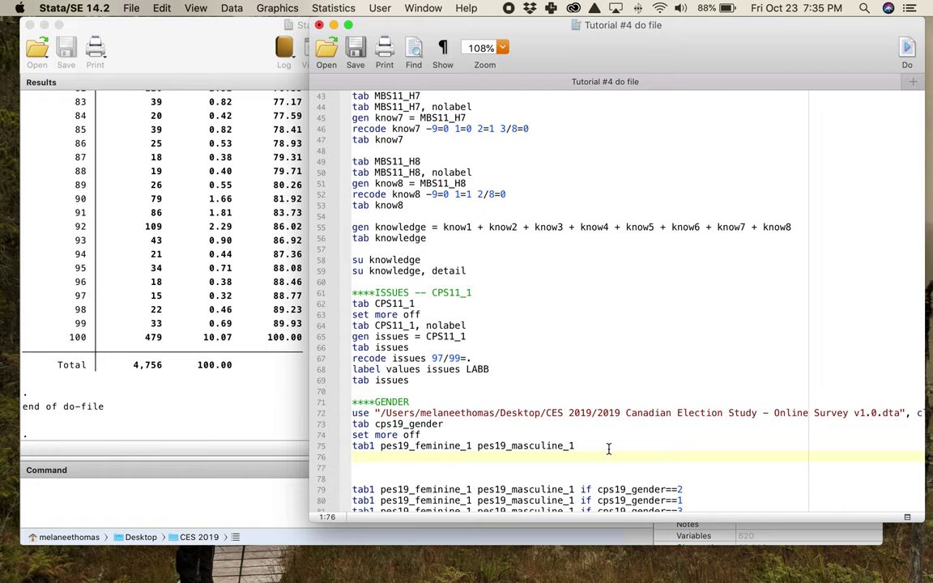
{"action": "type", "text": "histogram"}
{"action": "left_click_drag", "start_coordinate": [379, 447], "coordinate": [477, 447]}
{"action": "key", "text": "super+c"}
{"action": "left_click", "coordinate": [412, 460]}
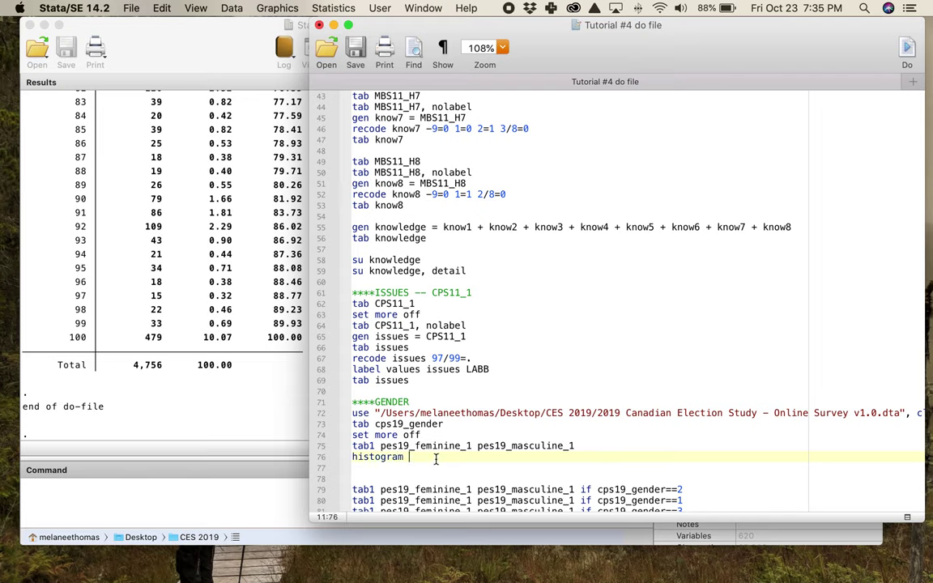
{"action": "key", "text": "super+v"}
- Run the pes19_feminine_1 histogram command, examine the distribution and close the graph
{"action": "left_click", "coordinate": [421, 458]}
{"action": "key", "text": "super+shift+d"}
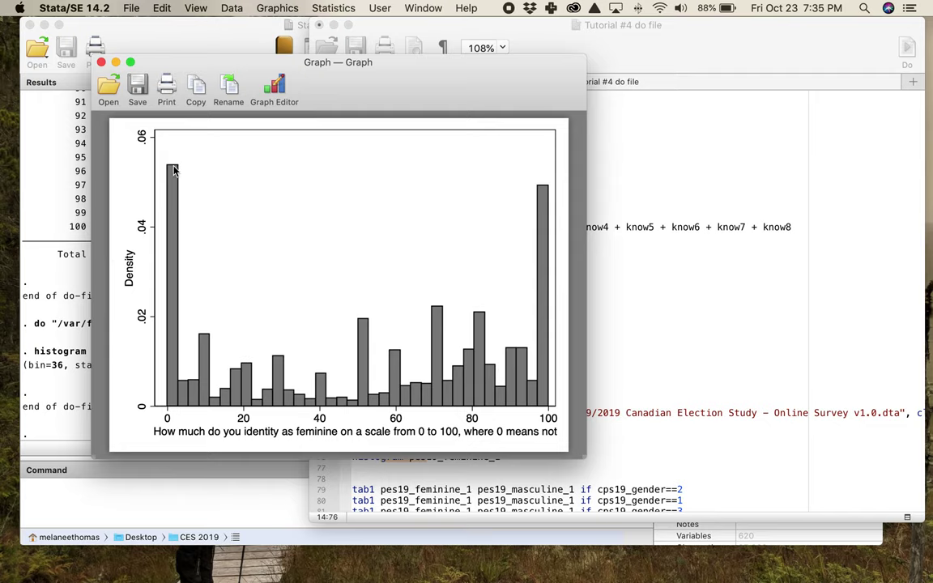
{"action": "left_click", "coordinate": [100, 62]}
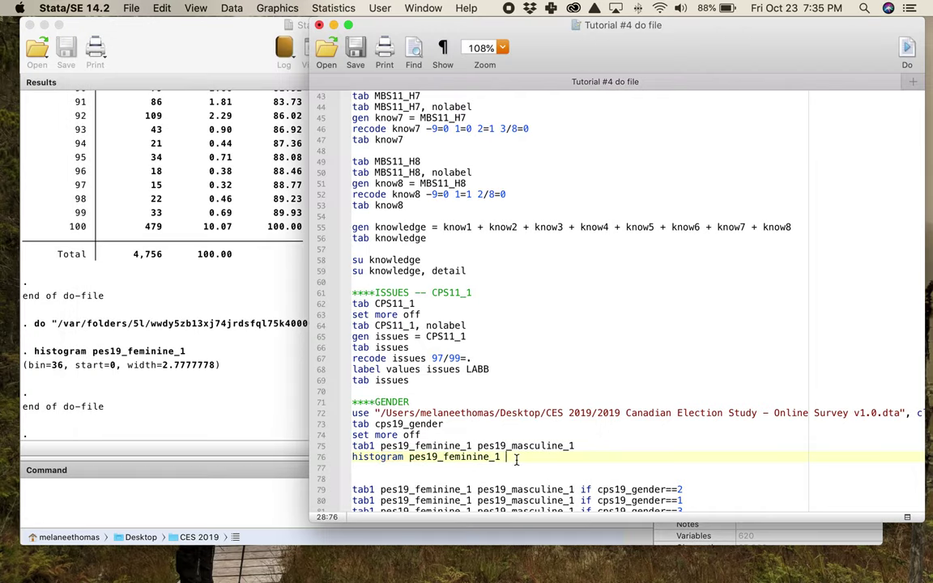
- Add the line "hist pes19_masculine_1" below the pes19_feminine_1 histogram command
{"action": "key", "text": "Return"}
{"action": "type", "text": "hist"}
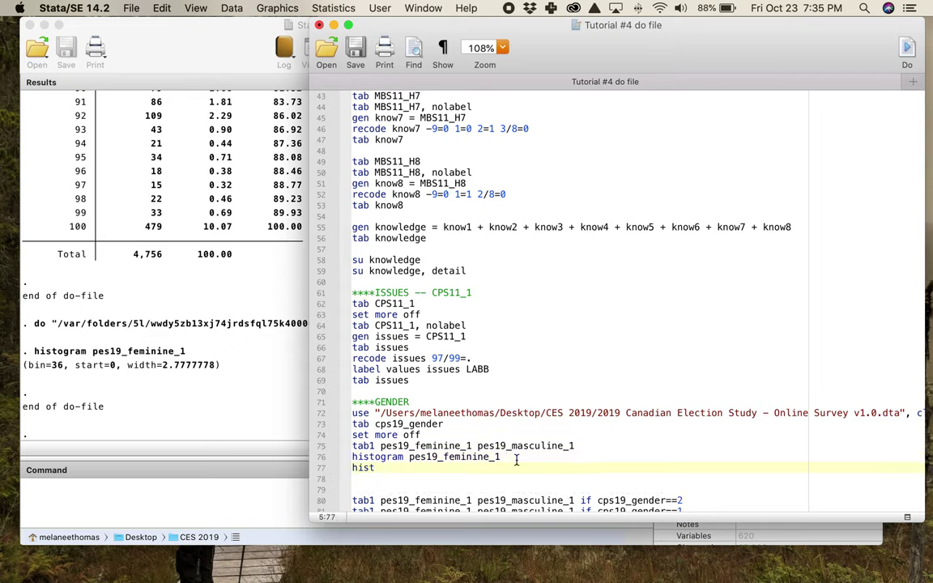
{"action": "left_click_drag", "start_coordinate": [477, 445], "coordinate": [603, 443]}
{"action": "key", "text": "super+c"}
{"action": "left_click", "coordinate": [402, 466]}
{"action": "key", "text": "super+v"}
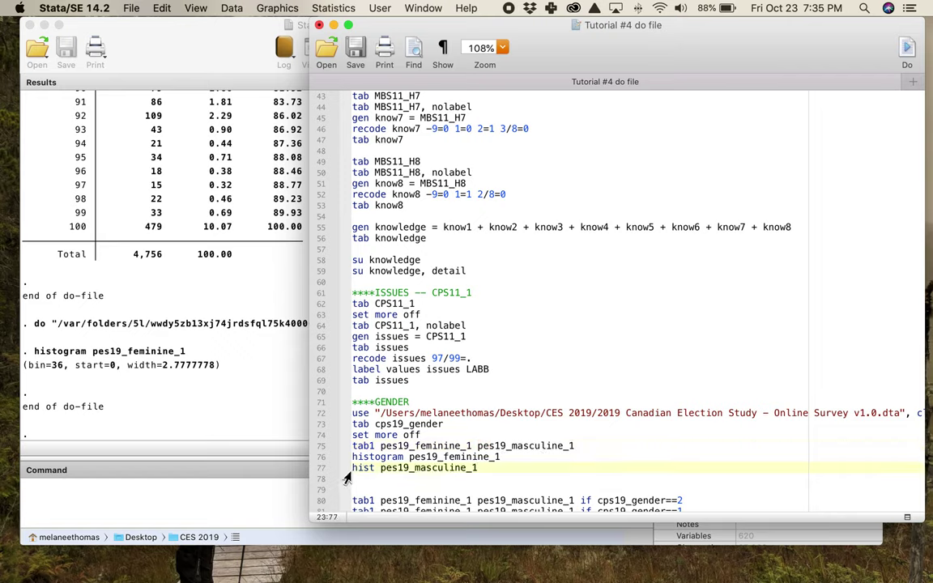
- Run the pes19_masculine_1 histogram command, examine the distribution and close the graph
{"action": "left_click_drag", "start_coordinate": [353, 467], "coordinate": [413, 468]}
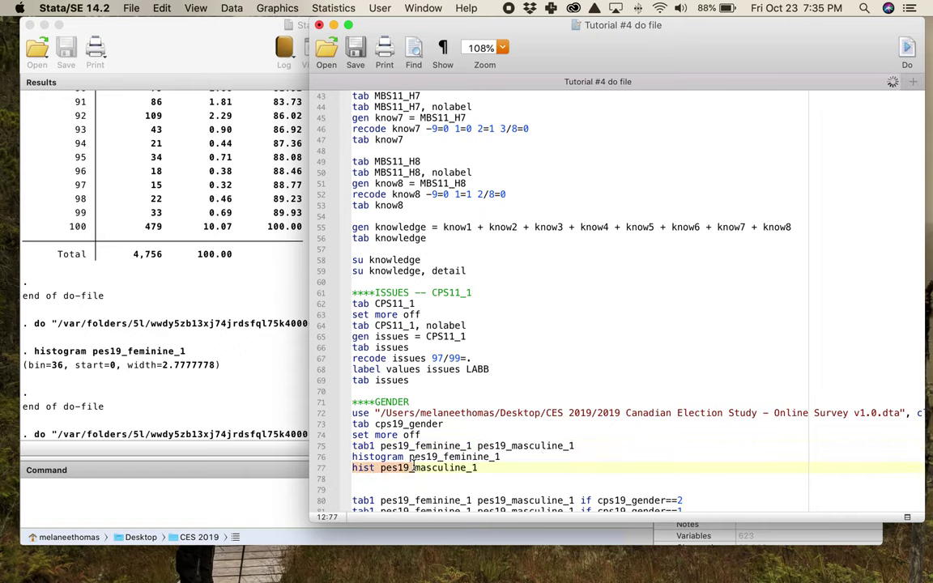
{"action": "key", "text": "super+shift+d"}
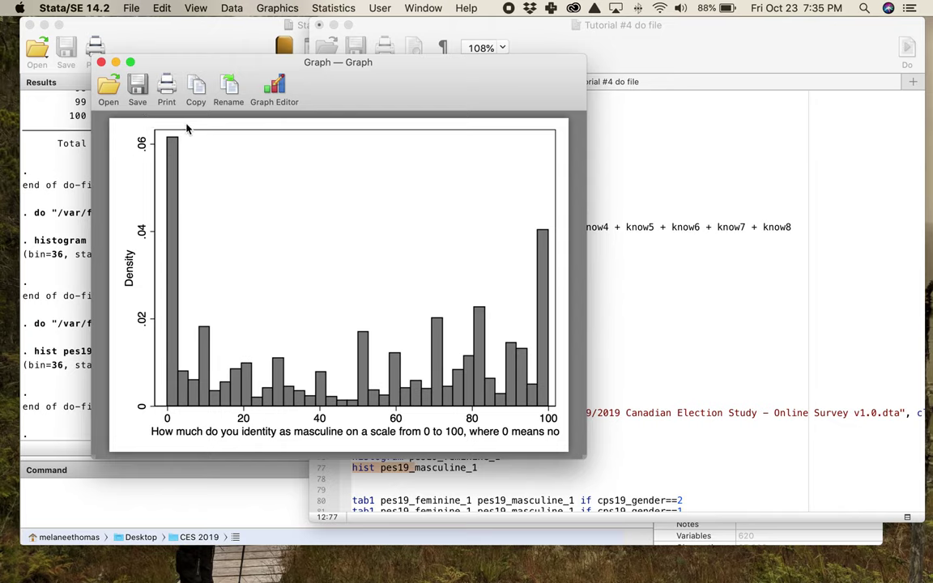
{"action": "left_click", "coordinate": [101, 61]}
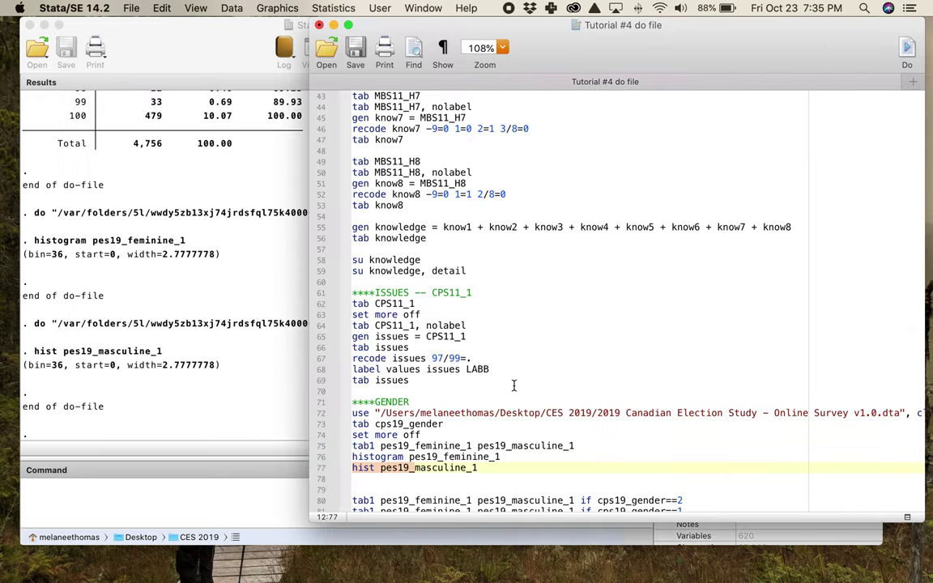
- Delete one blank line between the histogram commands and the conditional tab1 commands
{"action": "scroll", "coordinate": [514, 386], "scroll_direction": "down", "scroll_amount": 5}
{"action": "left_click", "coordinate": [488, 390]}
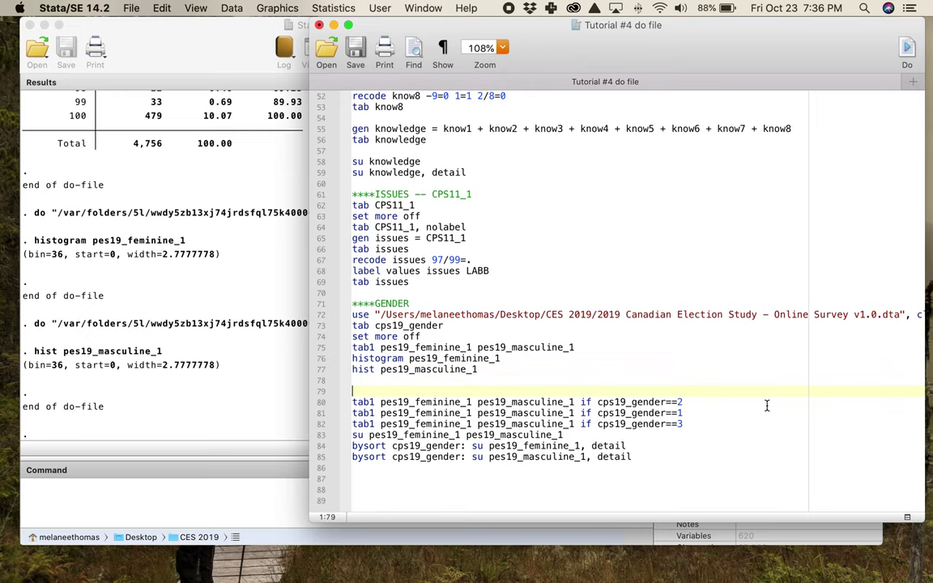
{"action": "key", "text": "BackSpace"}
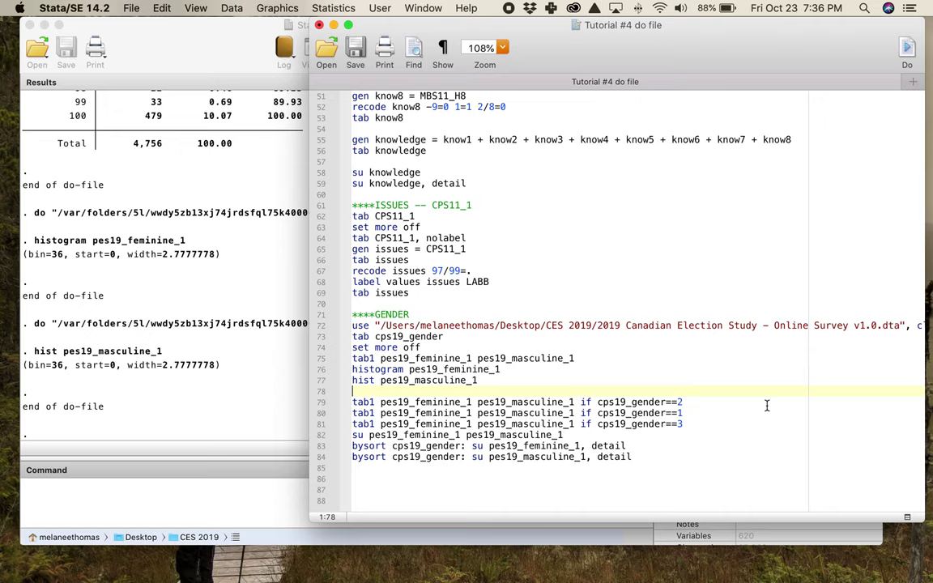
- Check the Part 2 item on the gender variables in the Word assignment and return to the Stata do-file
{"action": "mouse_move", "coordinate": [370, 567]}
{"action": "left_click", "coordinate": [302, 567]}
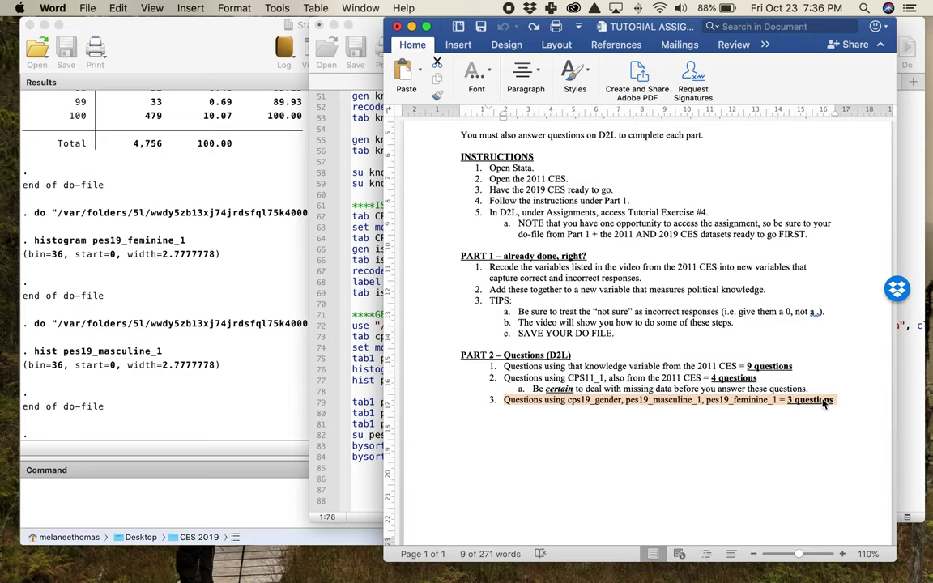
{"action": "key", "text": "super+h"}
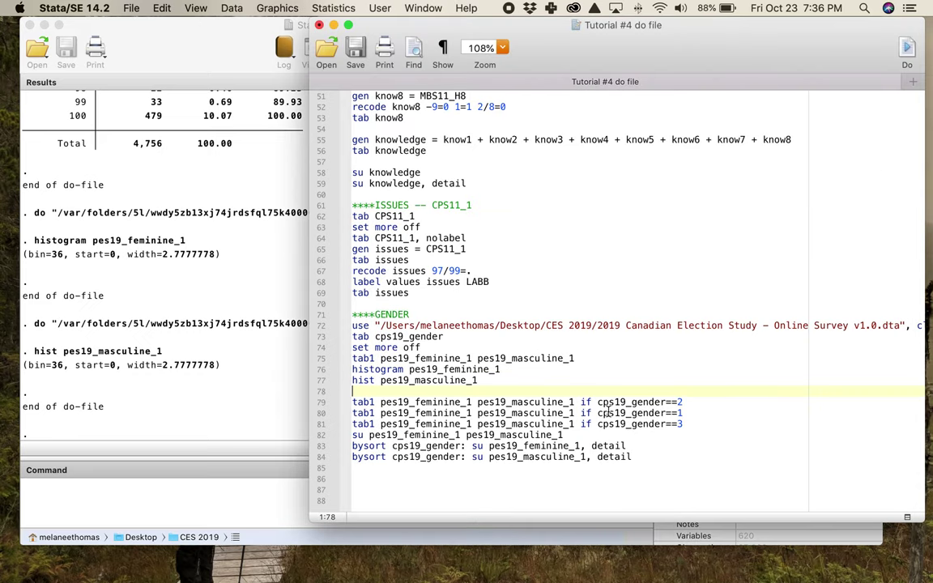
- Insert two blank lines below the tab1 command for cps19_gender==2 and highlight its if condition
{"action": "left_click", "coordinate": [708, 402]}
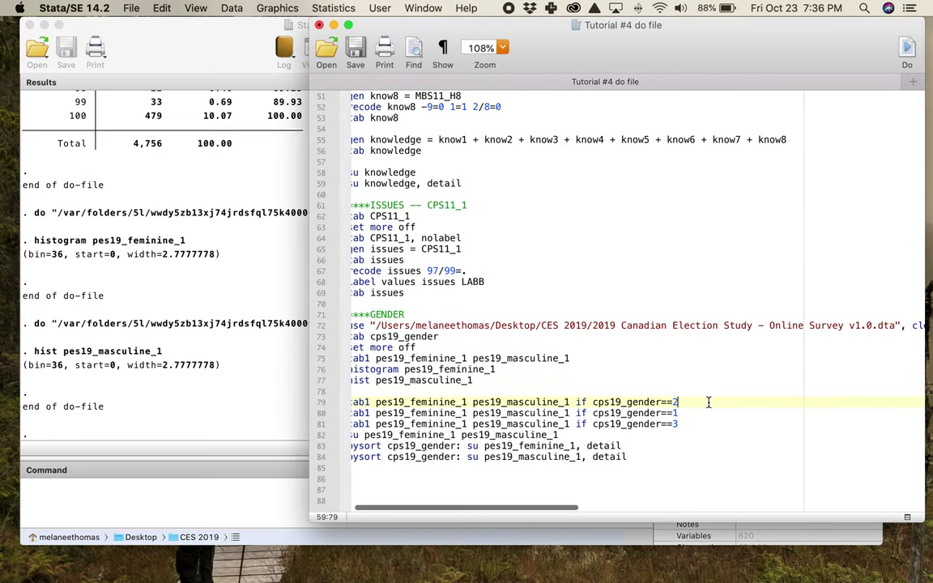
{"action": "key", "text": "Return"}
{"action": "key", "text": "Return"}
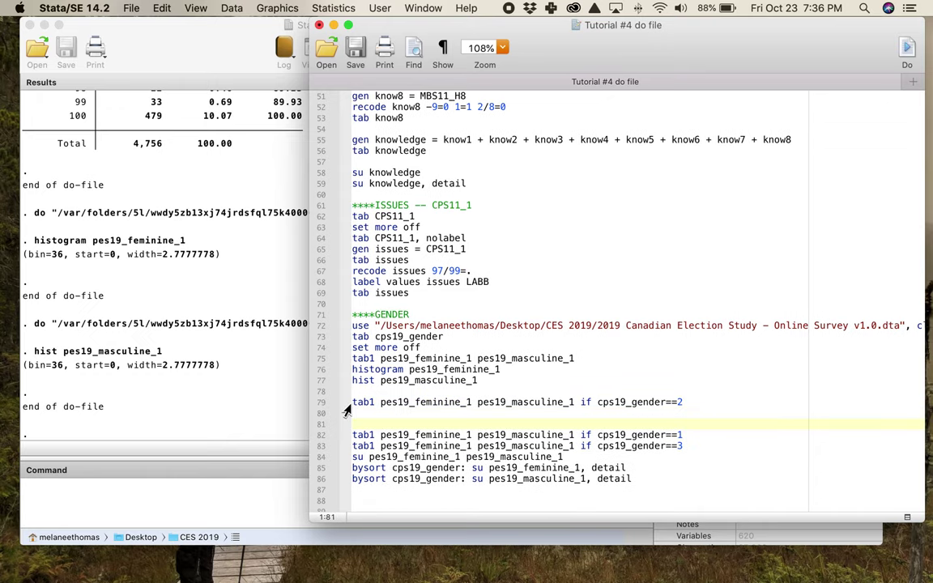
{"action": "left_click_drag", "start_coordinate": [354, 402], "coordinate": [694, 401]}
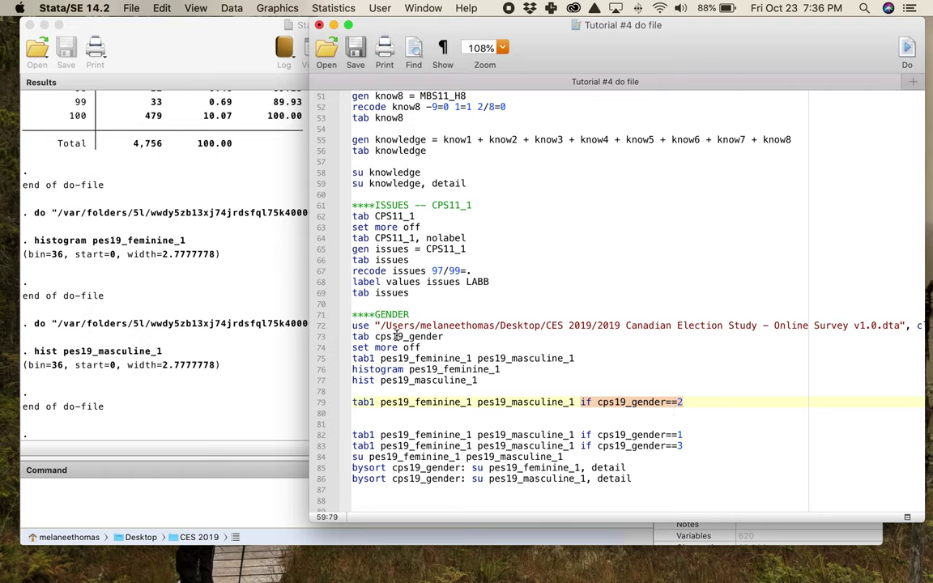
- Run tab cps19_gender, and add and run the line "tab cps19_gender, nolabel" directly beneath it
{"action": "left_click_drag", "start_coordinate": [449, 336], "coordinate": [343, 340]}
{"action": "key", "text": "super+shift+d"}
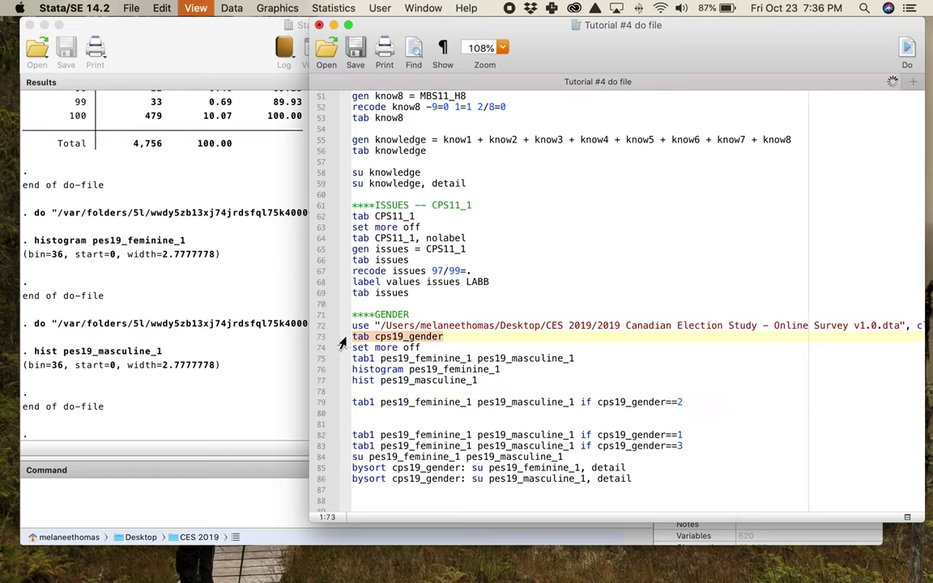
{"action": "left_click", "coordinate": [452, 336]}
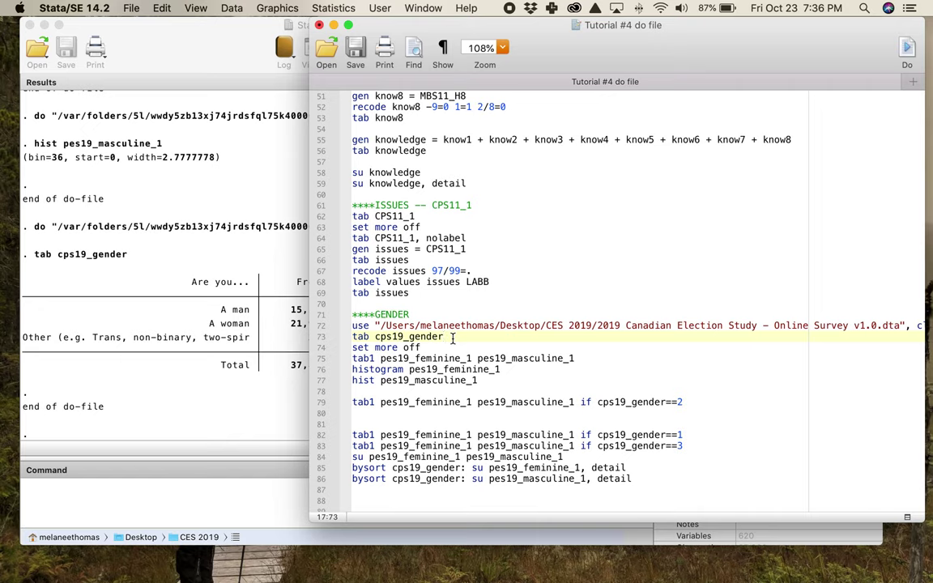
{"action": "key", "text": "Return"}
{"action": "type", "text": "tab cp"}
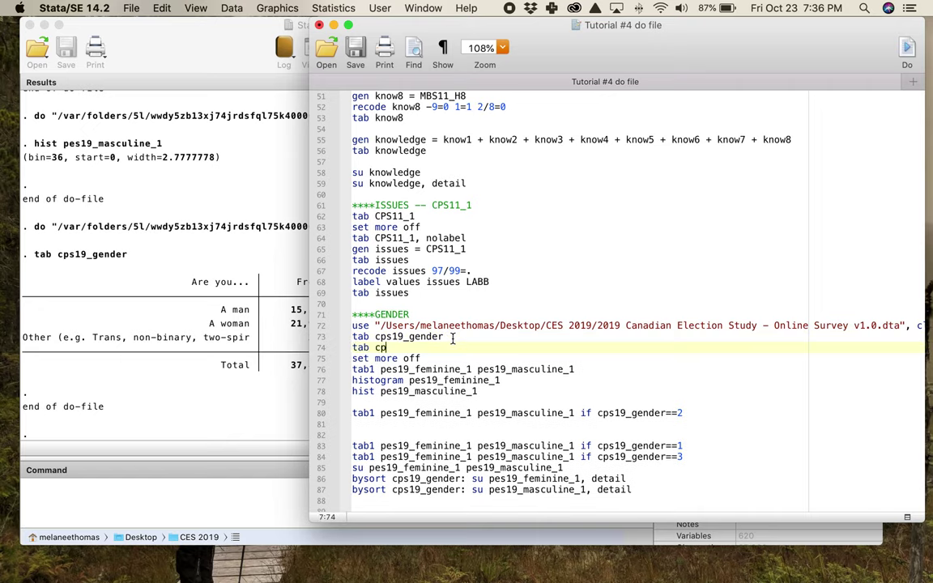
{"action": "type", "text": "s19_gender, nolabel"}
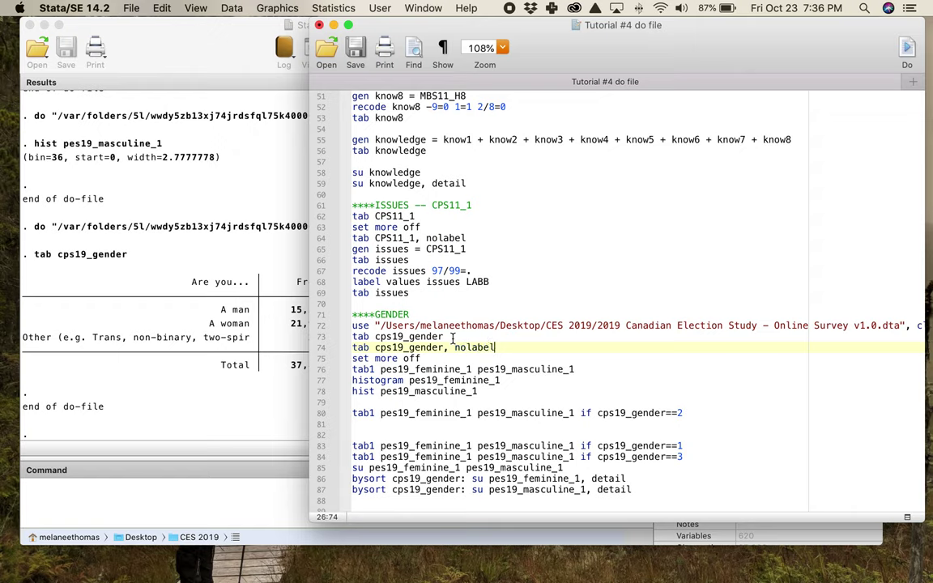
{"action": "key", "text": "super+shift+d"}
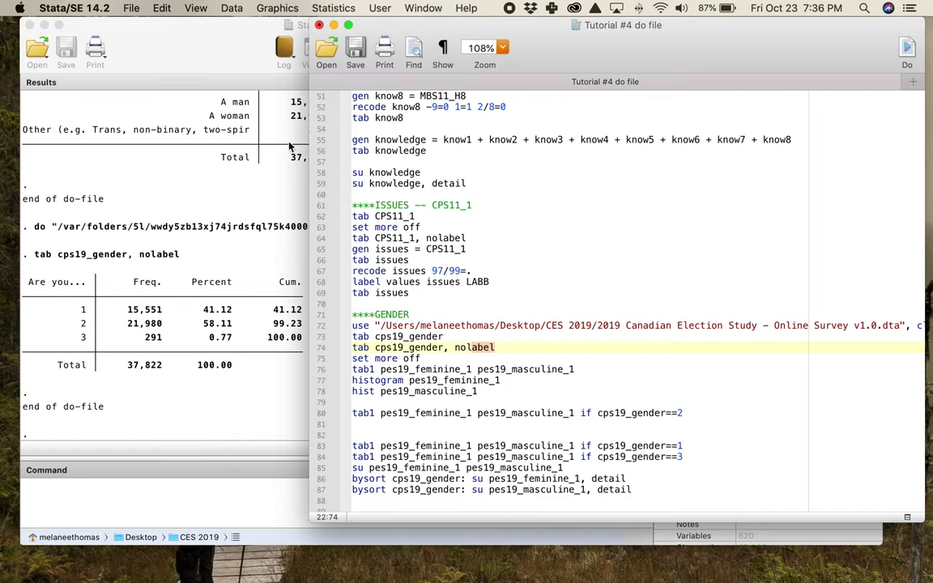
- Go through the parts of the tab1 command for cps19_gender==2, highlighting the variable in its if condition
{"action": "scroll", "coordinate": [611, 398], "scroll_direction": "down", "scroll_amount": 2}
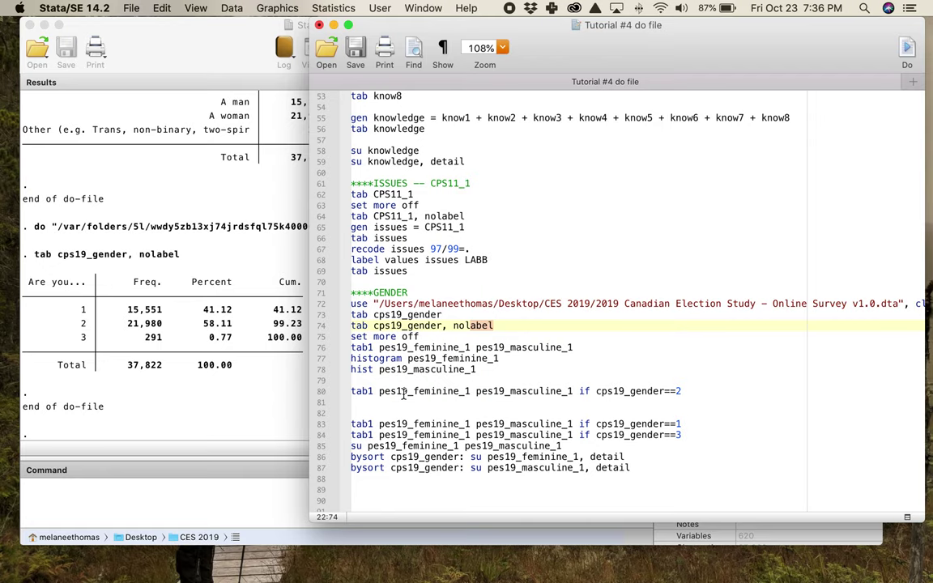
{"action": "left_click", "coordinate": [439, 392]}
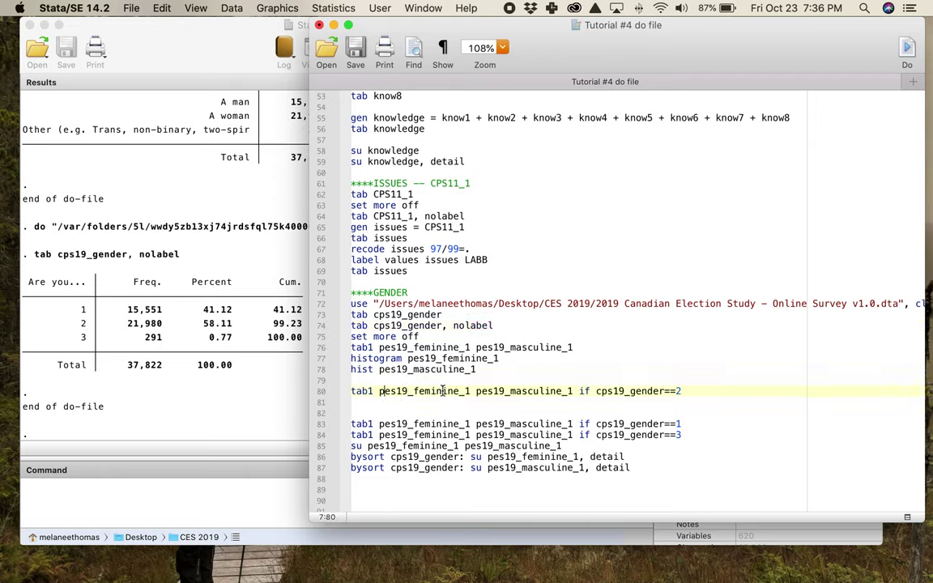
{"action": "left_click", "coordinate": [536, 392]}
{"action": "left_click", "coordinate": [583, 391]}
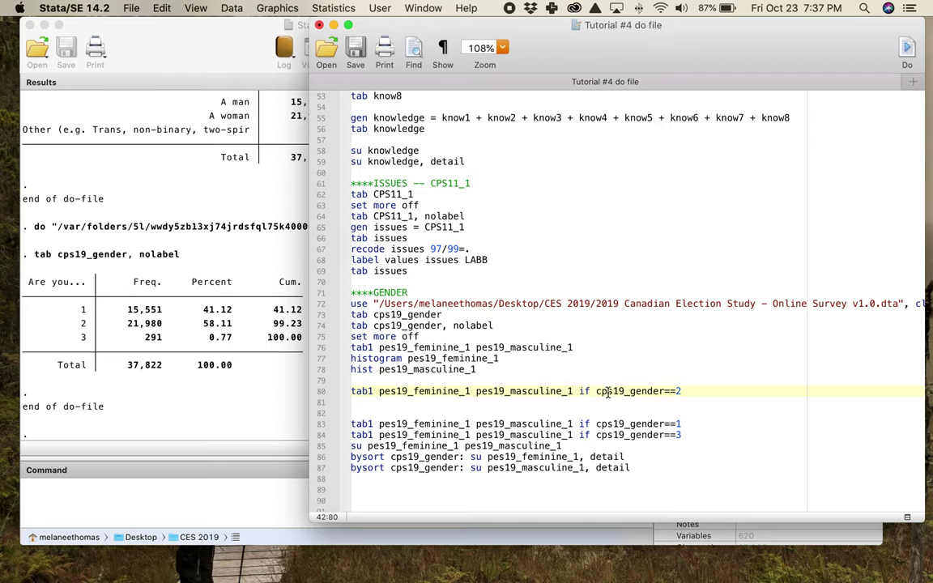
{"action": "left_click_drag", "start_coordinate": [596, 391], "coordinate": [657, 393]}
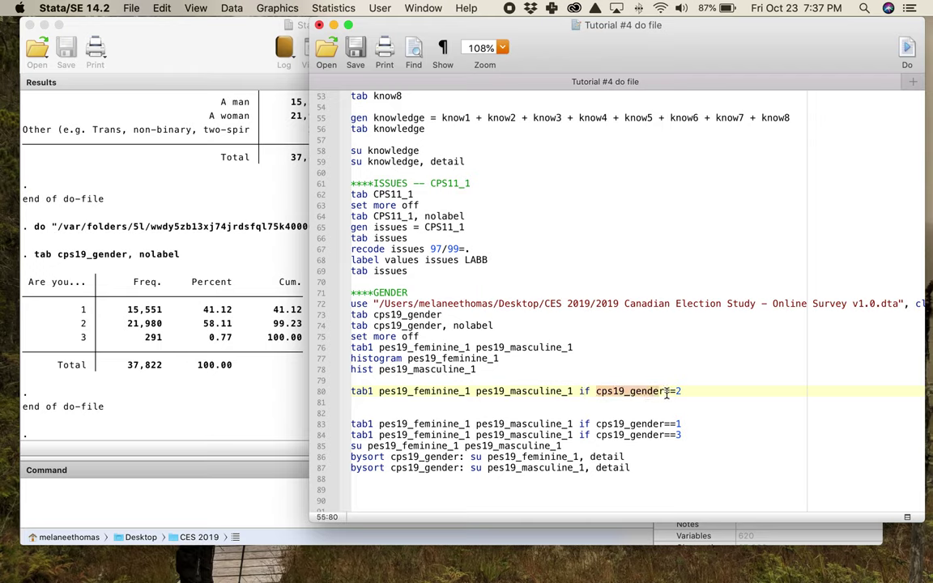
- Try to run the tab1 command with a single equals sign in its condition, and view the explanation of the return code
{"action": "left_click", "coordinate": [665, 391]}
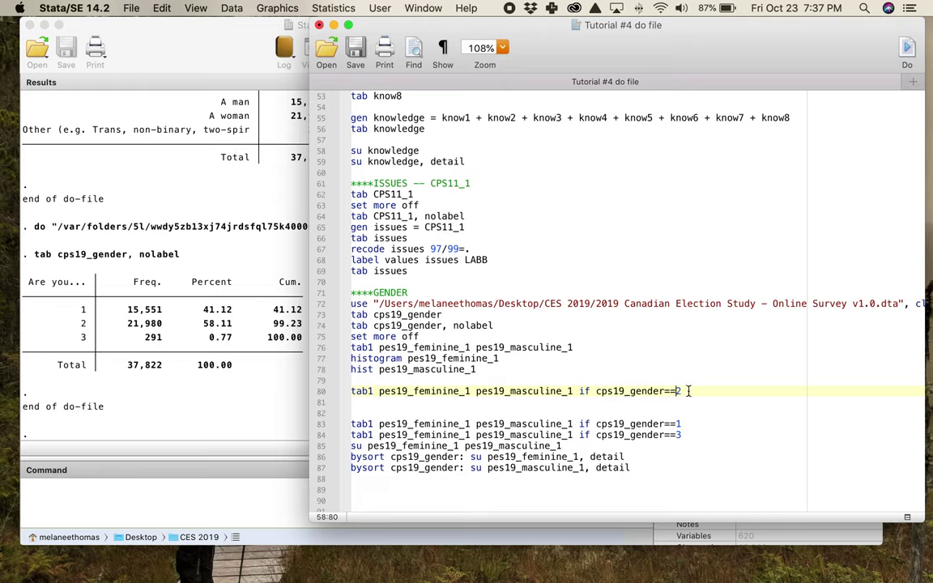
{"action": "key", "text": "BackSpace"}
{"action": "left_click_drag", "start_coordinate": [573, 391], "coordinate": [602, 390]}
{"action": "key", "text": "super+shift+d"}
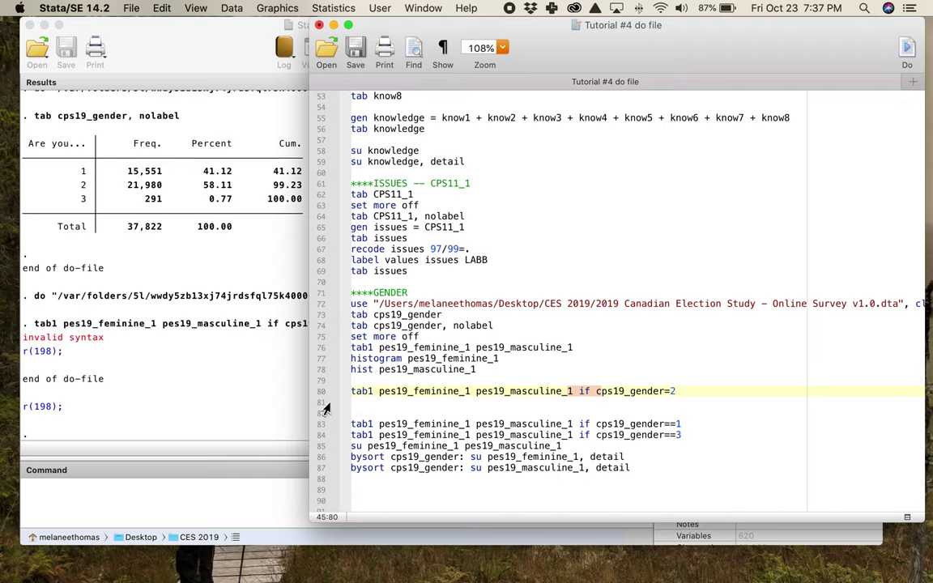
{"action": "left_click", "coordinate": [42, 350]}
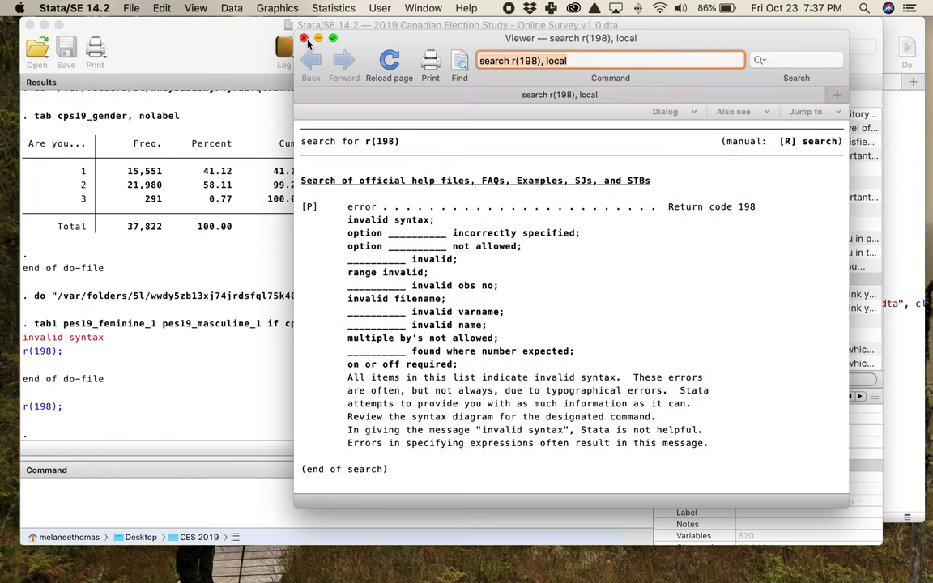
{"action": "left_click", "coordinate": [305, 39]}
- Restore the double equals sign in the condition and run the tab1 command for cps19_gender==2 through to the end of its output
{"action": "key", "text": "super+9"}
{"action": "left_click", "coordinate": [666, 392]}
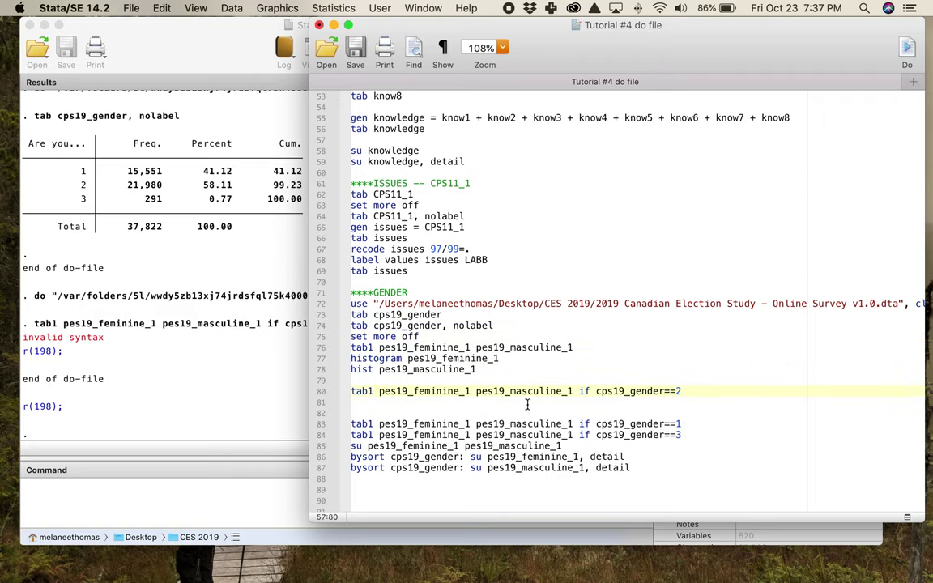
{"action": "left_click_drag", "start_coordinate": [470, 391], "coordinate": [506, 391]}
{"action": "key", "text": "super+shift+d"}
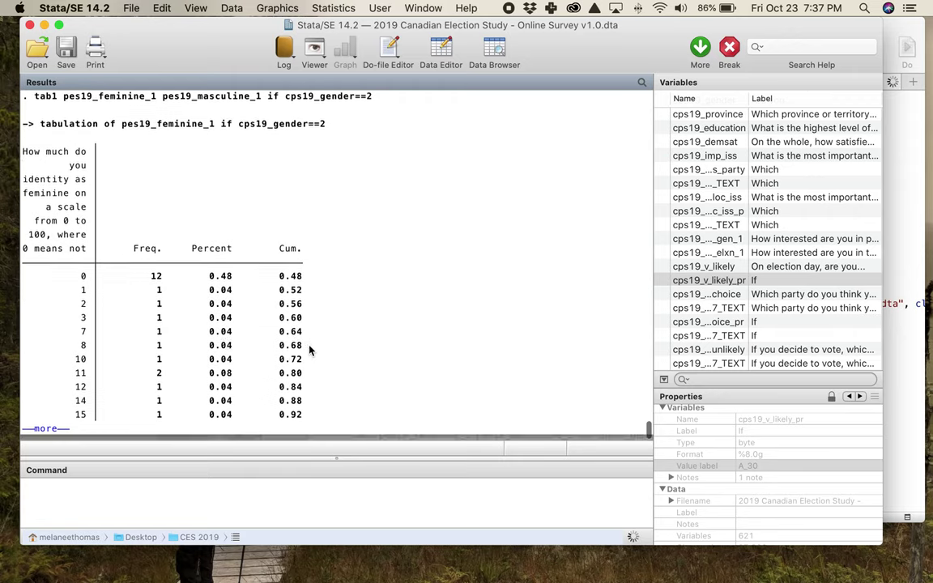
{"action": "left_click", "coordinate": [696, 55]}
{"action": "left_click", "coordinate": [697, 55]}
{"action": "left_click", "coordinate": [698, 55]}
{"action": "left_click", "coordinate": [698, 55]}
- Highlight the total frequency of the pes19_feminine_1 table for cps19_gender==2 and go back to the beginning of that table
{"action": "scroll", "coordinate": [546, 151], "scroll_direction": "up", "scroll_amount": 15}
{"action": "scroll", "coordinate": [547, 151], "scroll_direction": "up", "scroll_amount": 8}
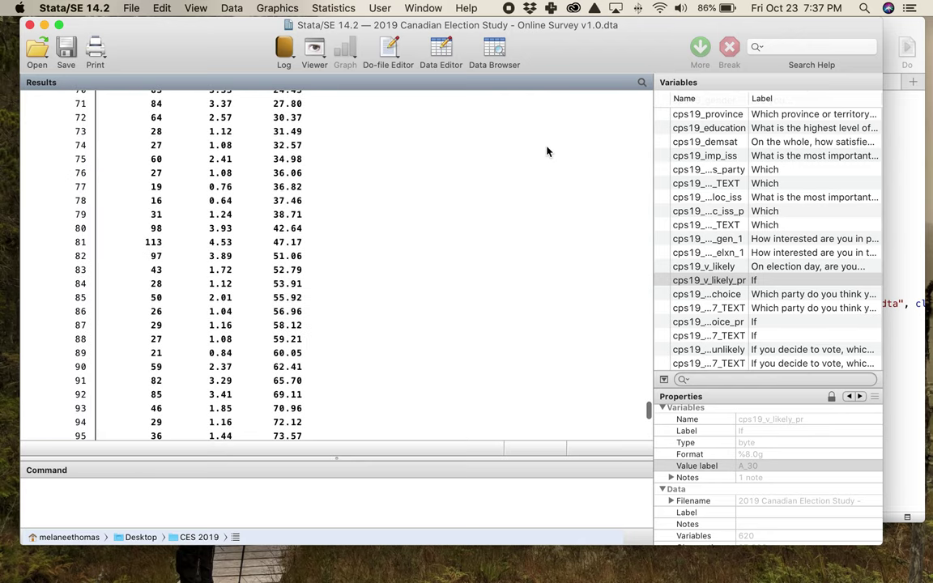
{"action": "scroll", "coordinate": [340, 267], "scroll_direction": "down", "scroll_amount": 3}
{"action": "left_click_drag", "start_coordinate": [126, 395], "coordinate": [165, 388]}
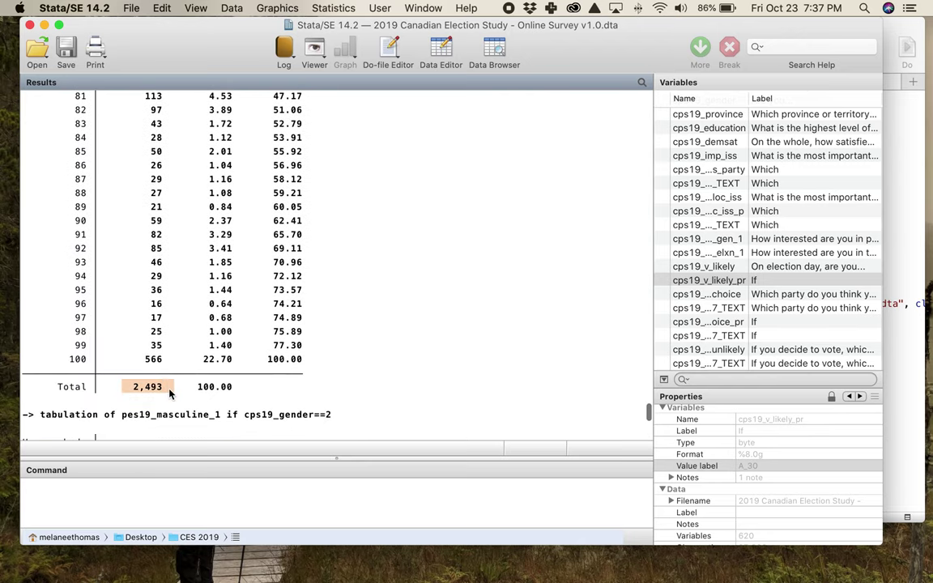
{"action": "scroll", "coordinate": [366, 325], "scroll_direction": "up", "scroll_amount": 6}
{"action": "scroll", "coordinate": [364, 326], "scroll_direction": "up", "scroll_amount": 20}
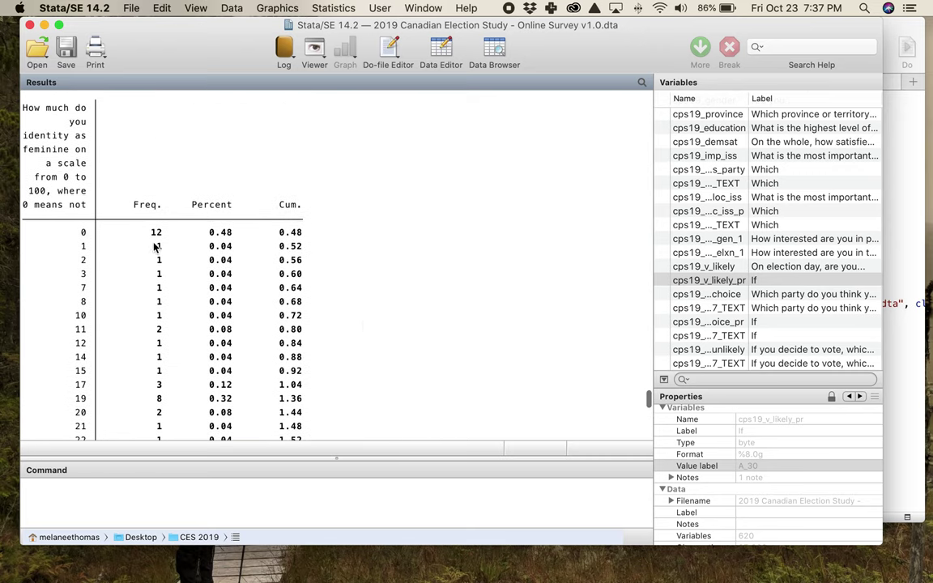
- Highlight the row for value 0 in the pes19_feminine_1 table for cps19_gender==2 and read through the frequencies to its highest values
{"action": "left_click_drag", "start_coordinate": [62, 233], "coordinate": [301, 234]}
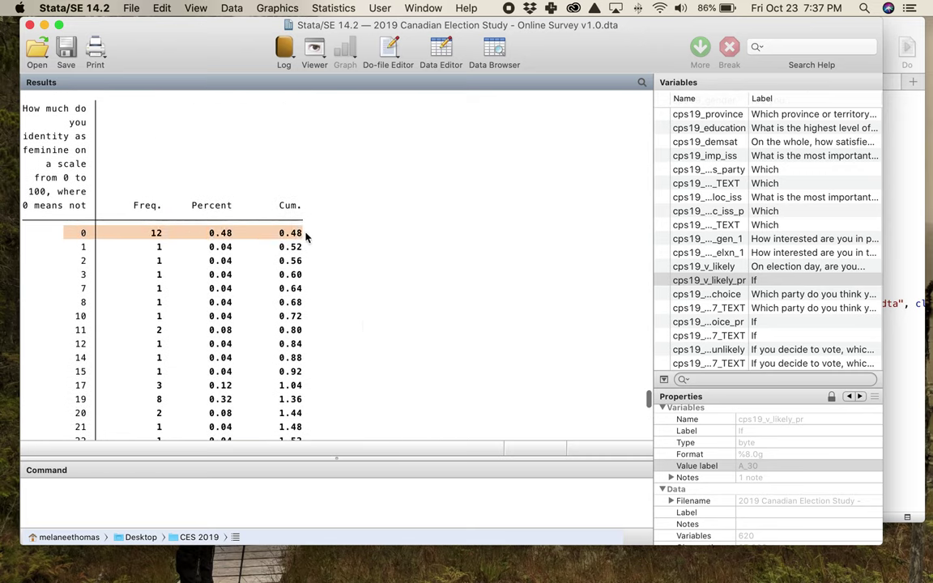
{"action": "scroll", "coordinate": [238, 280], "scroll_direction": "down", "scroll_amount": 4}
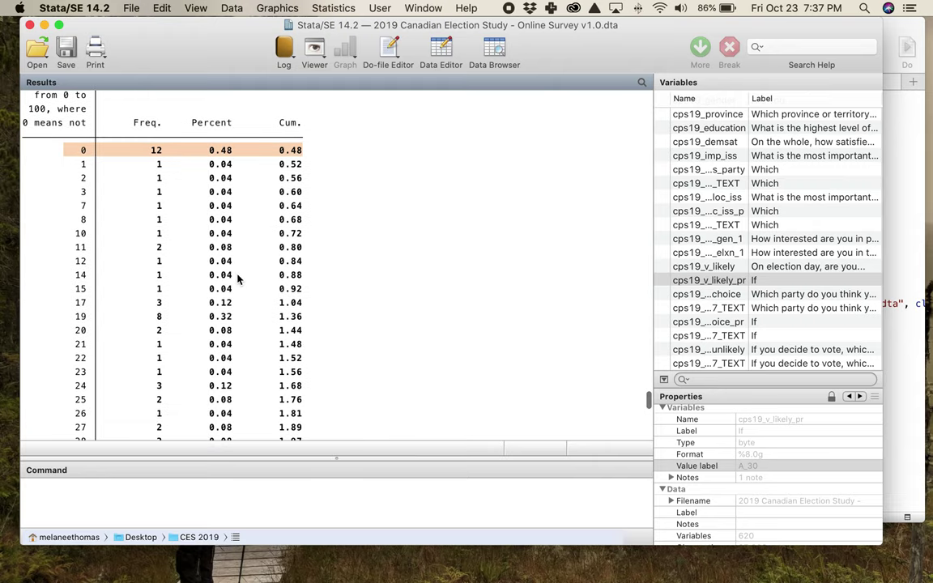
{"action": "scroll", "coordinate": [237, 279], "scroll_direction": "down", "scroll_amount": 12}
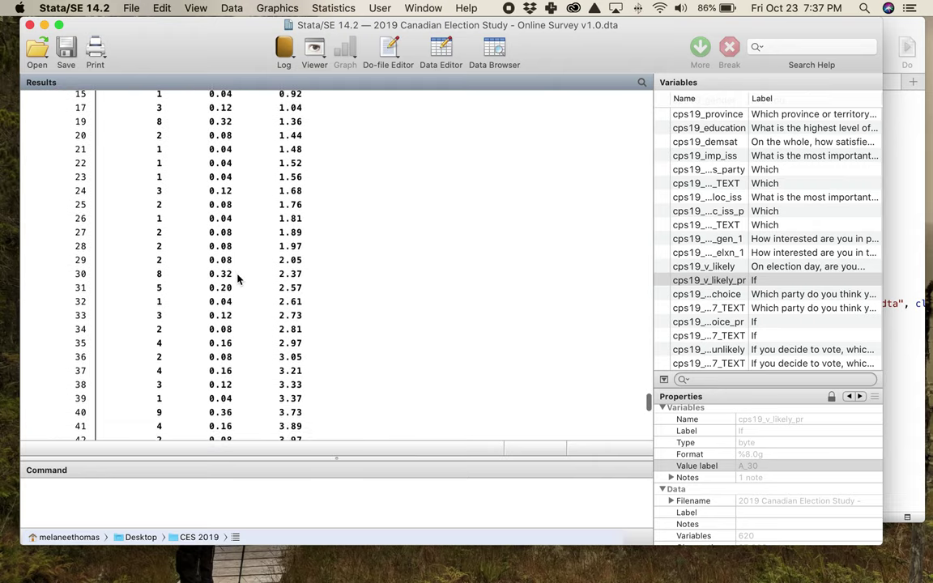
{"action": "scroll", "coordinate": [129, 244], "scroll_direction": "up", "scroll_amount": 15}
{"action": "scroll", "coordinate": [156, 290], "scroll_direction": "down", "scroll_amount": 15}
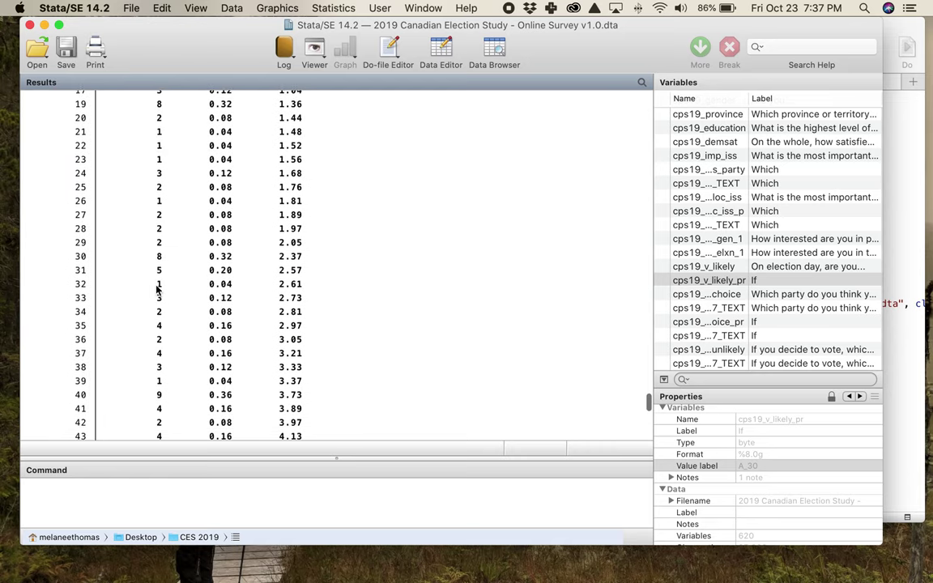
{"action": "scroll", "coordinate": [157, 289], "scroll_direction": "down", "scroll_amount": 15}
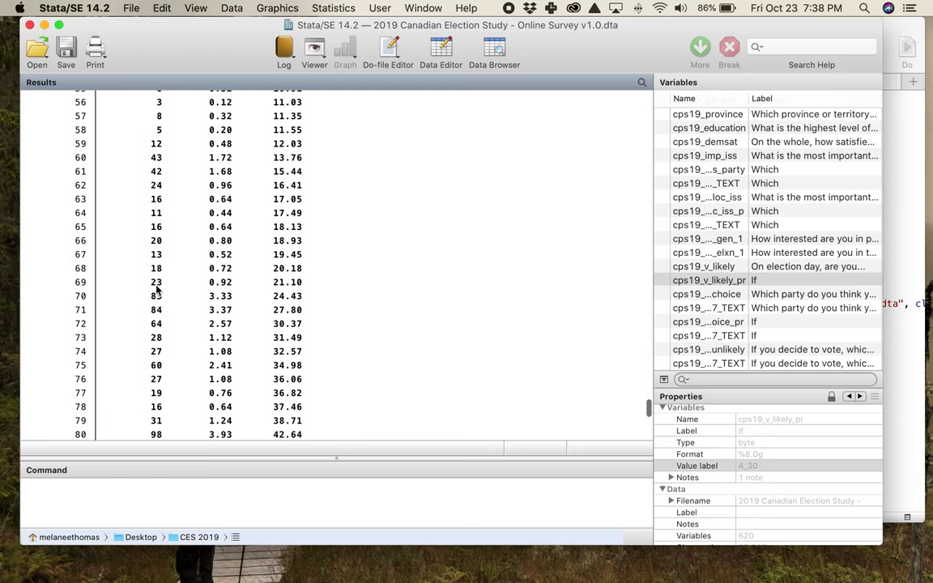
{"action": "scroll", "coordinate": [156, 289], "scroll_direction": "up", "scroll_amount": 4}
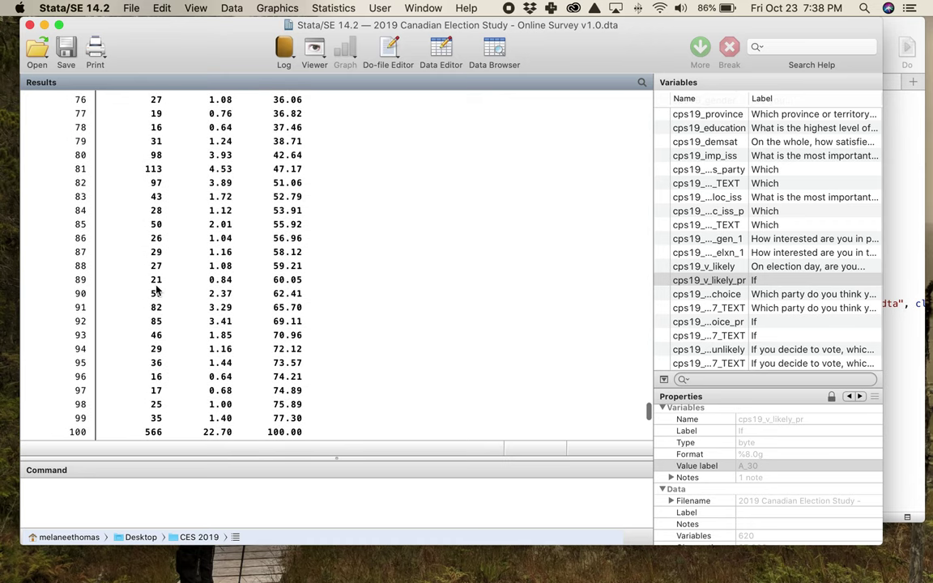
- Highlight the rows for values 82 and 100 in the pes19_feminine_1 table for cps19_gender==2
{"action": "left_click_drag", "start_coordinate": [58, 183], "coordinate": [243, 183]}
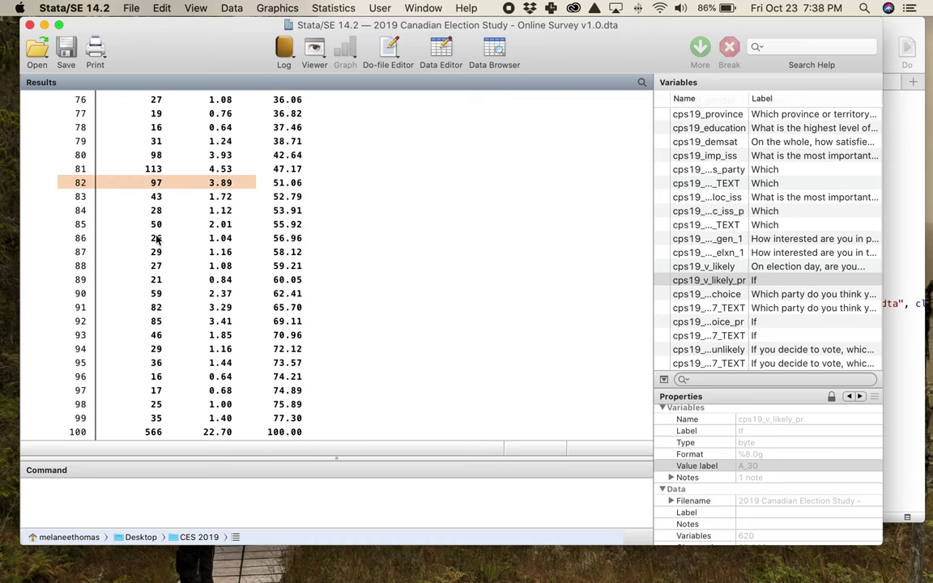
{"action": "scroll", "coordinate": [140, 347], "scroll_direction": "down", "scroll_amount": 3}
{"action": "left_click_drag", "start_coordinate": [63, 341], "coordinate": [204, 344]}
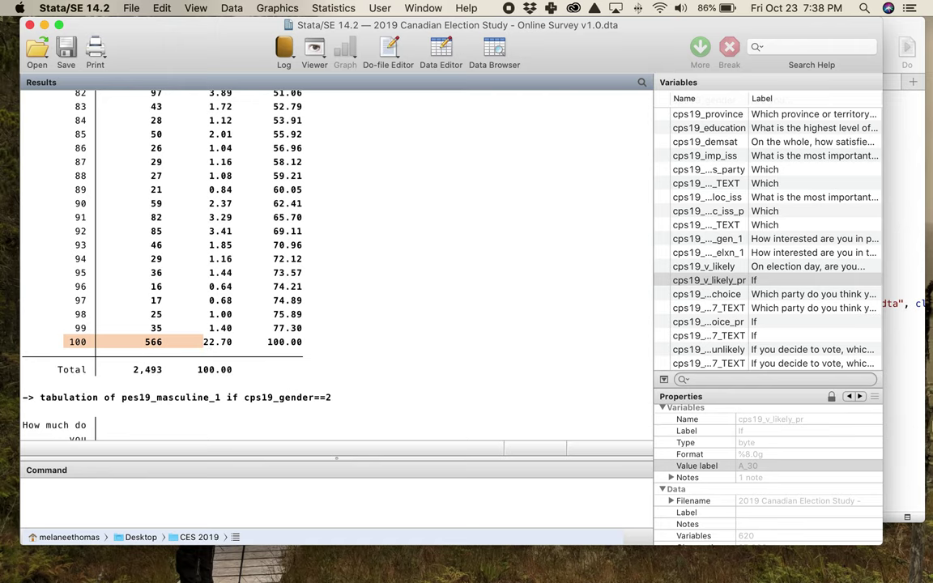
- Add the line "hist pes19_feminine_1 if cps19_gender==2" to the do-file directly below the tab1 command for cps19_gender==2
{"action": "key", "text": "super+grave"}
{"action": "left_click", "coordinate": [693, 391]}
{"action": "key", "text": "Return"}
{"action": "type", "text": "hist pes_19"}
{"action": "key", "text": "BackSpace"}
{"action": "key", "text": "BackSpace"}
{"action": "key", "text": "BackSpace"}
{"action": "type", "text": "19_feminine_1"}
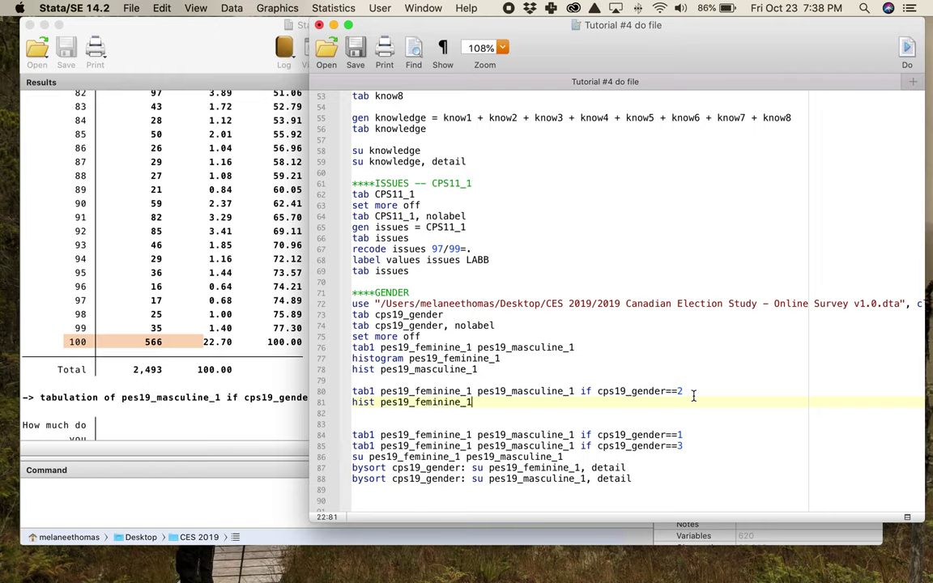
{"action": "type", "text": " if cps19_gender==2"}
- Run the new pes19_feminine_1 histogram command for cps19_gender==2, view the graph and close it
{"action": "key", "text": "shift+Home"}
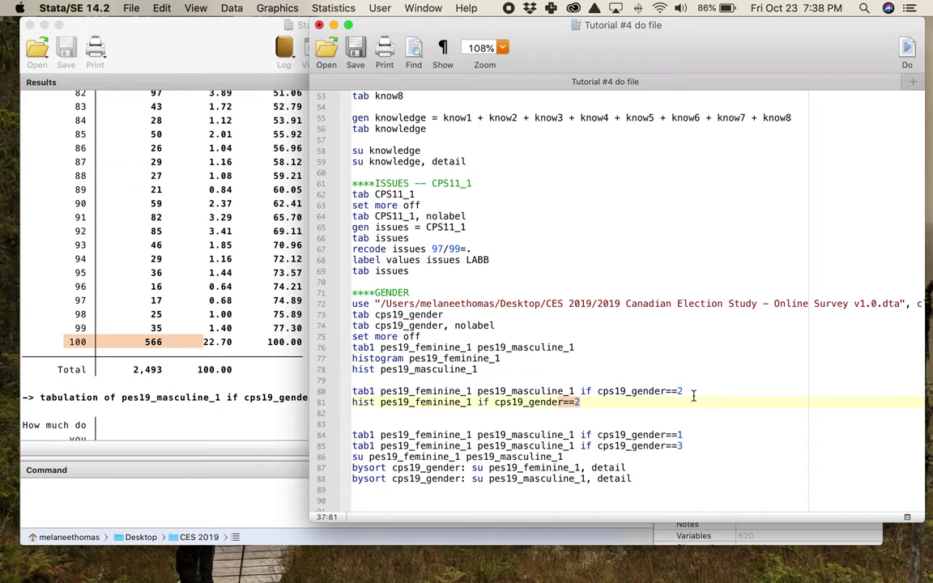
{"action": "key", "text": "super+shift+d"}
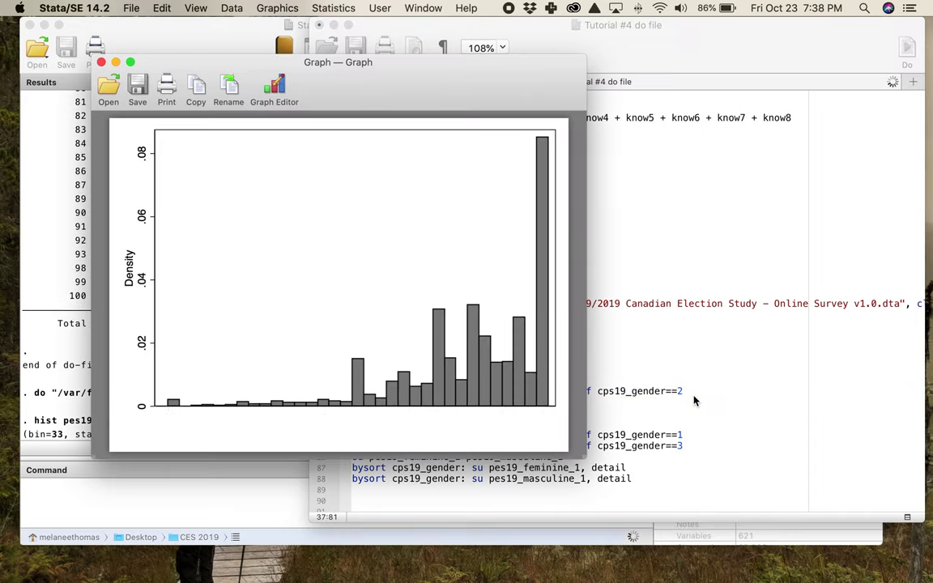
{"action": "left_click", "coordinate": [101, 62]}
- Add a hist command for pes19_masculine_1 below the feminine one, with an if condition limiting it to gender value 2
{"action": "key", "text": "Return"}
{"action": "type", "text": "hi"}
{"action": "key", "text": "BackSpace"}
{"action": "key", "text": "BackSpace"}
{"action": "key", "text": "BackSpace"}
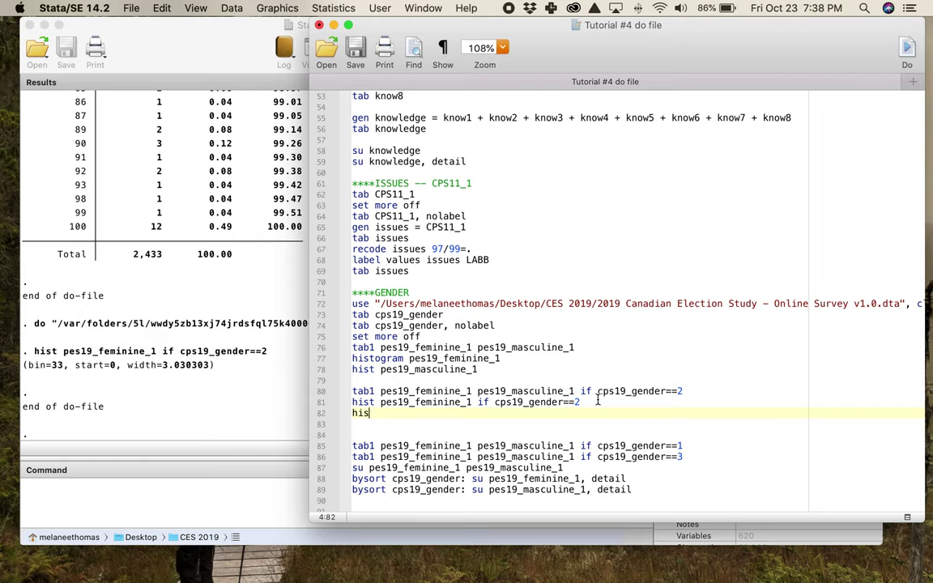
{"action": "key", "text": "BackSpace"}
{"action": "type", "text": "t p"}
{"action": "type", "text": "es19_femi"}
{"action": "key", "text": "BackSpace"}
{"action": "key", "text": "BackSpace"}
{"action": "key", "text": "BackSpace"}
{"action": "key", "text": "BackSpace"}
{"action": "type", "text": "masculine"}
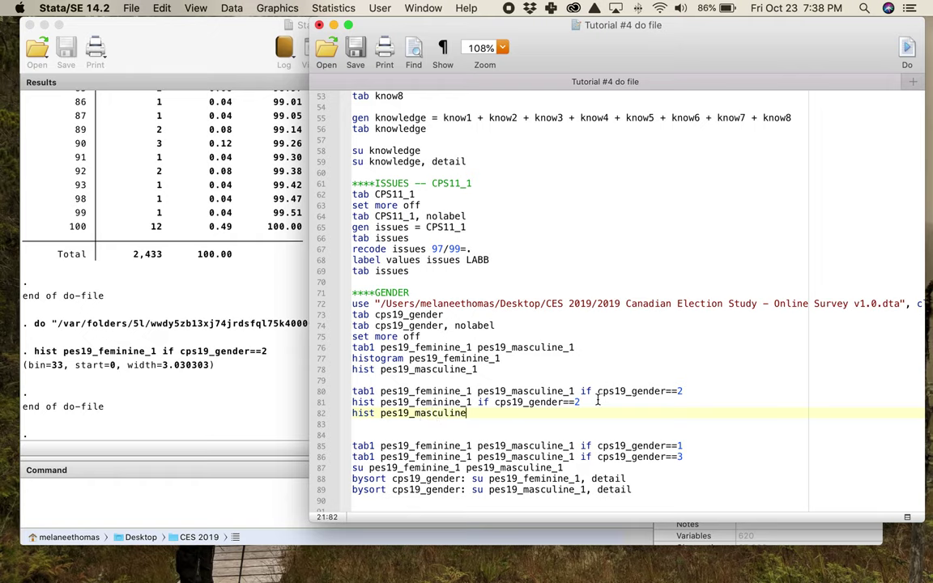
{"action": "type", "text": "_1 if cpes19_gender"}
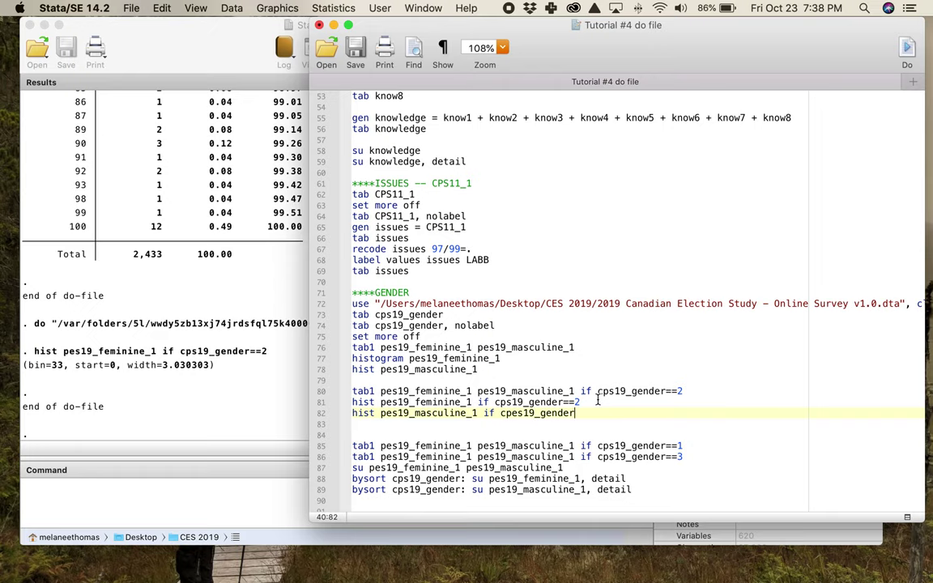
{"action": "type", "text": "==2"}
- Correct the variable name in the if condition of the pes19_masculine_1 histogram command to cps19_gender
{"action": "key", "text": "shift+Left"}
{"action": "key", "text": "shift+Left"}
{"action": "key", "text": "shift+Left"}
{"action": "scroll", "coordinate": [597, 399], "scroll_direction": "up", "scroll_amount": 1}
{"action": "left_click", "coordinate": [519, 426]}
{"action": "key", "text": "BackSpace"}
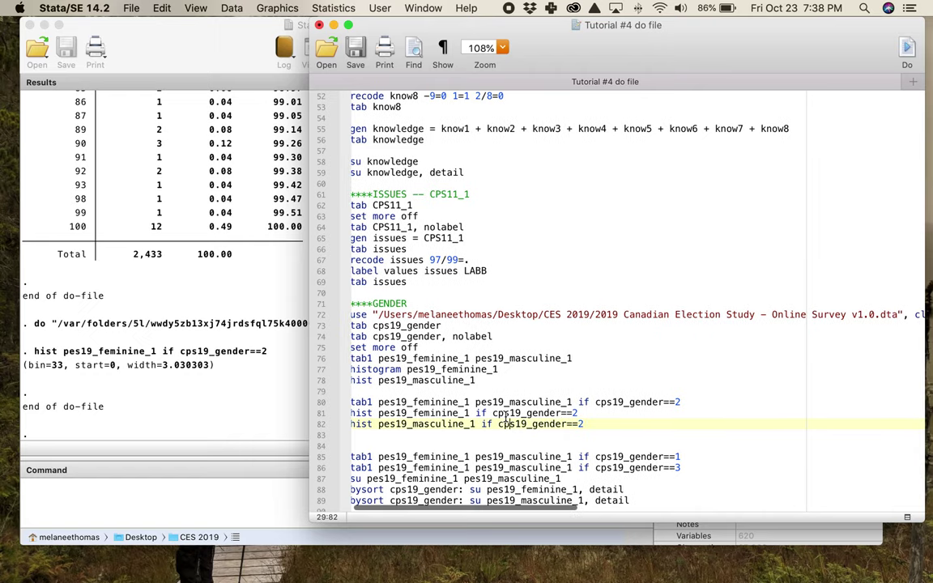
- Run the pes19_masculine_1 histogram command for cps19_gender==2, view the graph and close it
{"action": "scroll", "coordinate": [507, 422], "scroll_direction": "right", "scroll_amount": 1}
{"action": "left_click", "coordinate": [470, 424]}
{"action": "key", "text": "super+shift+d"}
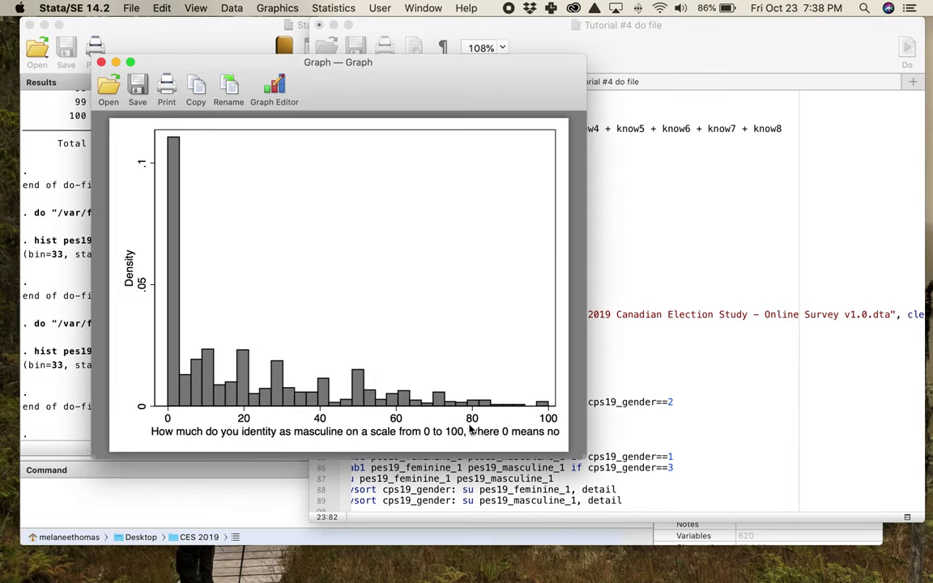
{"action": "left_click", "coordinate": [100, 63]}
{"action": "key", "text": "super+Right"}
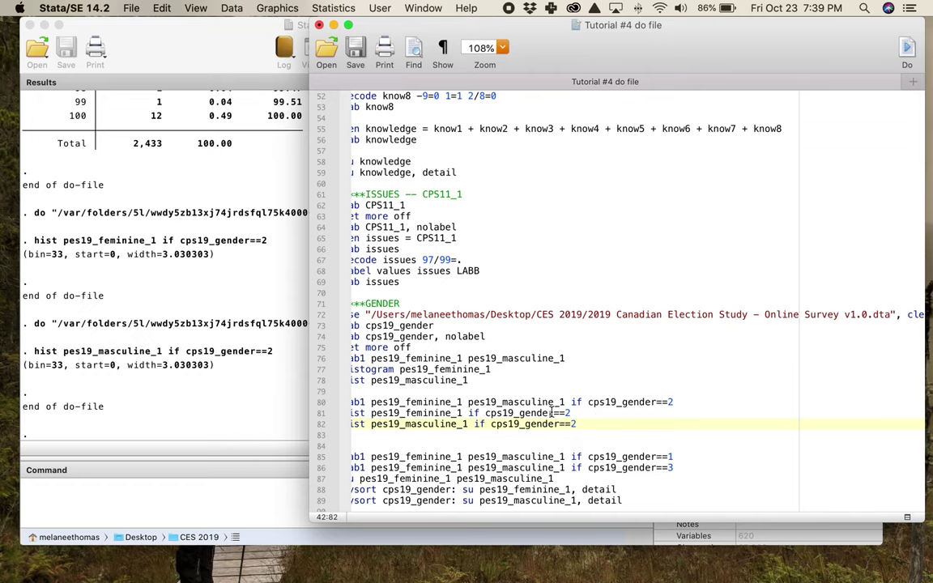
{"action": "left_click", "coordinate": [560, 444]}
{"action": "scroll", "coordinate": [575, 440], "scroll_direction": "down", "scroll_amount": 2}
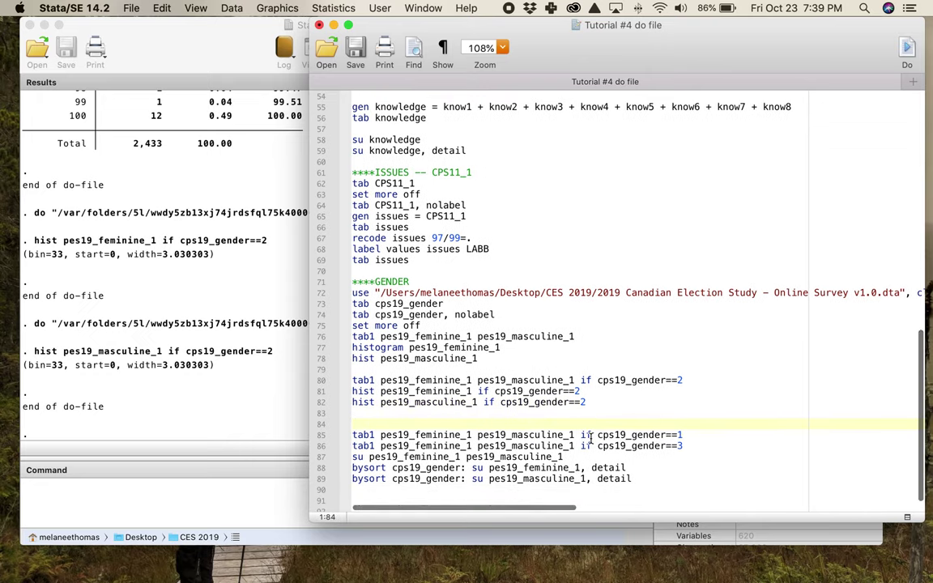
{"action": "key", "text": "Return"}
{"action": "key", "text": "Return"}
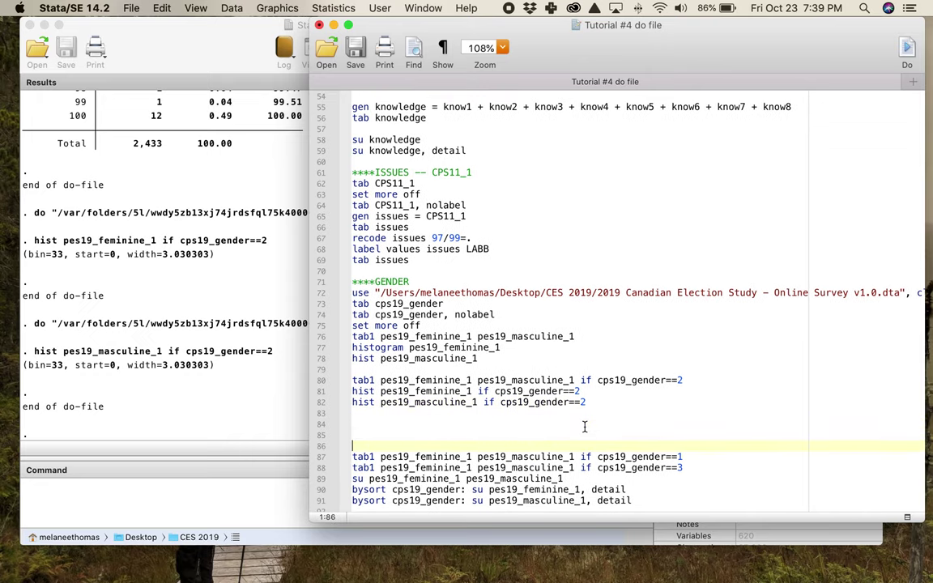
{"action": "type", "text": "hist"}
{"action": "type", "text": "19_feminin"}
{"action": "key", "text": "BackSpace"}
{"action": "key", "text": "BackSpace"}
{"action": "key", "text": "BackSpace"}
{"action": "key", "text": "BackSpace"}
{"action": "key", "text": "BackSpace"}
{"action": "key", "text": "BackSpace"}
{"action": "key", "text": "BackSpace"}
{"action": "key", "text": "BackSpace"}
{"action": "key", "text": "BackSpace"}
{"action": "type", "text": "1"}
{"action": "triple_click", "coordinate": [388, 425]}
{"action": "left_click", "coordinate": [338, 426]}
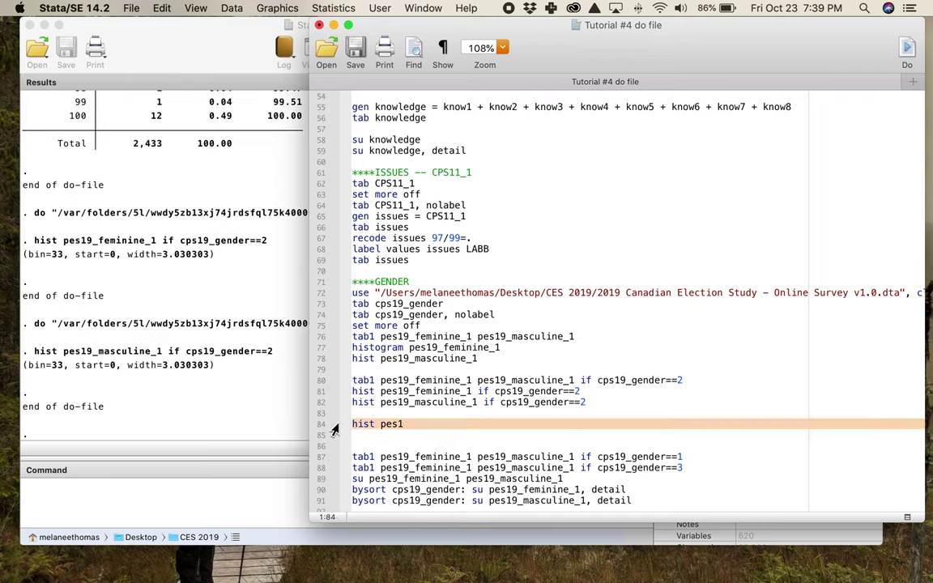
{"action": "key", "text": "super+z"}
{"action": "key", "text": "super+z"}
{"action": "key", "text": "super+z"}
- Run the tab1 command on pes19_feminine_1 and pes19_masculine_1 for cps19_gender==3 through to the end of its output
{"action": "triple_click", "coordinate": [389, 435]}
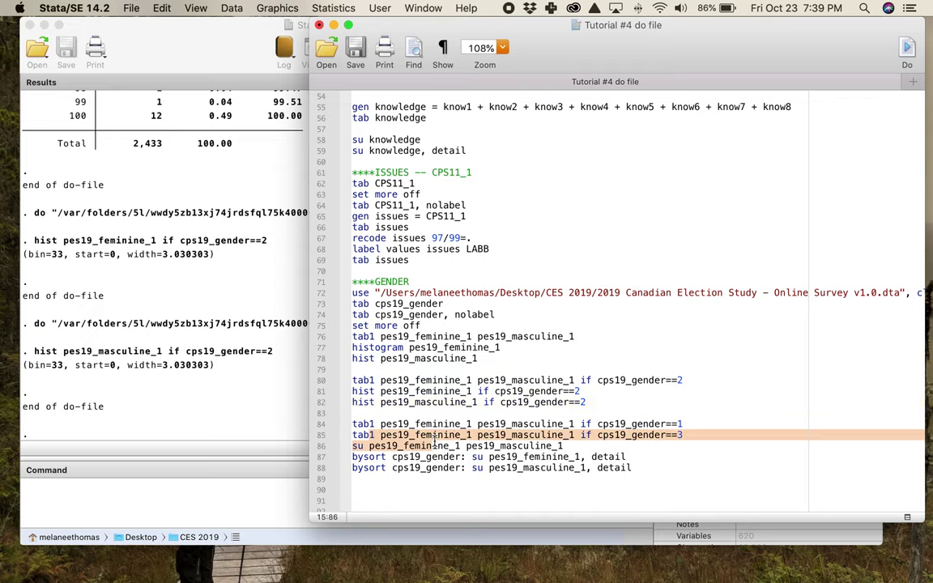
{"action": "left_click", "coordinate": [451, 435]}
{"action": "key", "text": "Right"}
{"action": "key", "text": "Right"}
{"action": "key", "text": "Right"}
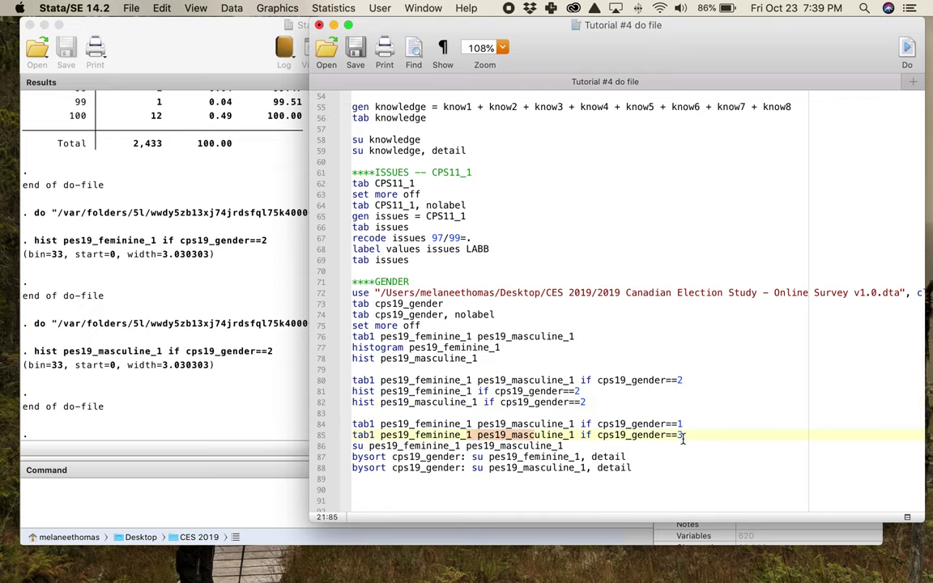
{"action": "key", "text": "super+shift+d"}
{"action": "left_click", "coordinate": [150, 341]}
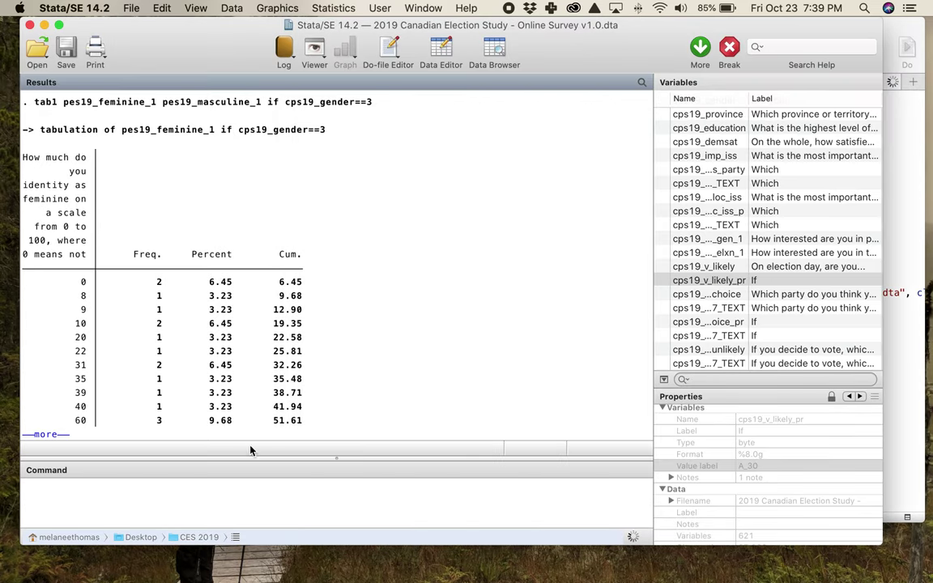
{"action": "left_click", "coordinate": [701, 50]}
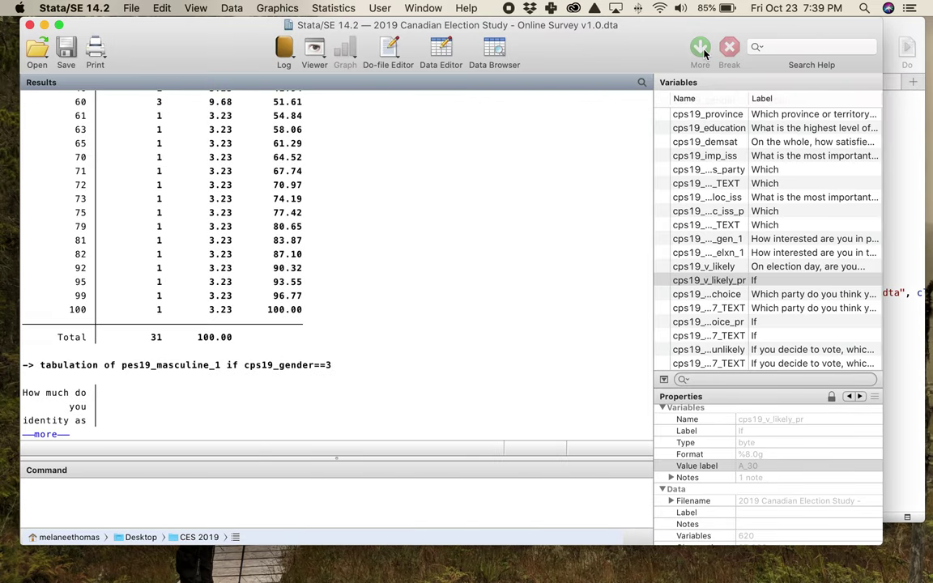
{"action": "left_click", "coordinate": [701, 50]}
- Highlight the total frequency of the pes19_feminine_1 table for cps19_gender==3 and go back to the beginning of that table
{"action": "scroll", "coordinate": [489, 216], "scroll_direction": "up", "scroll_amount": 10}
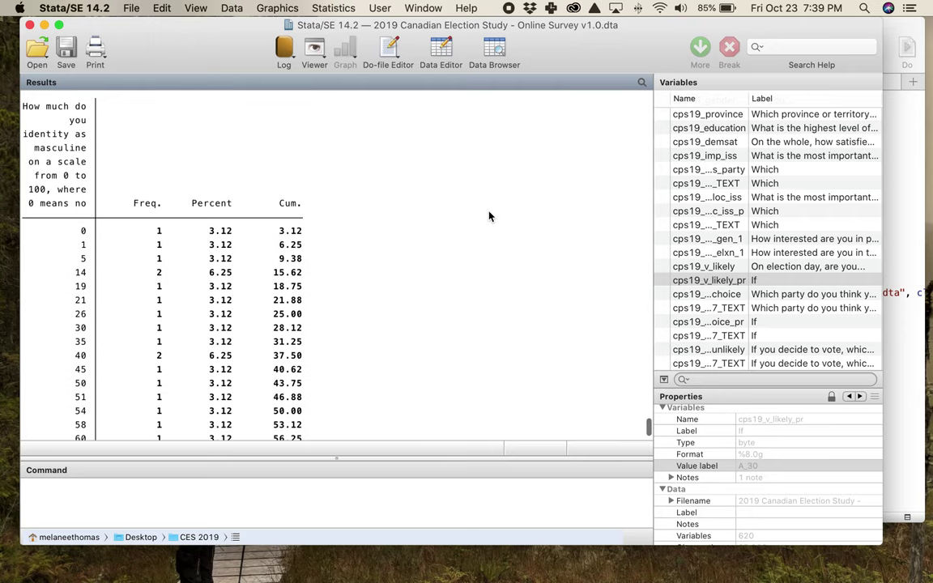
{"action": "left_click_drag", "start_coordinate": [139, 240], "coordinate": [170, 245]}
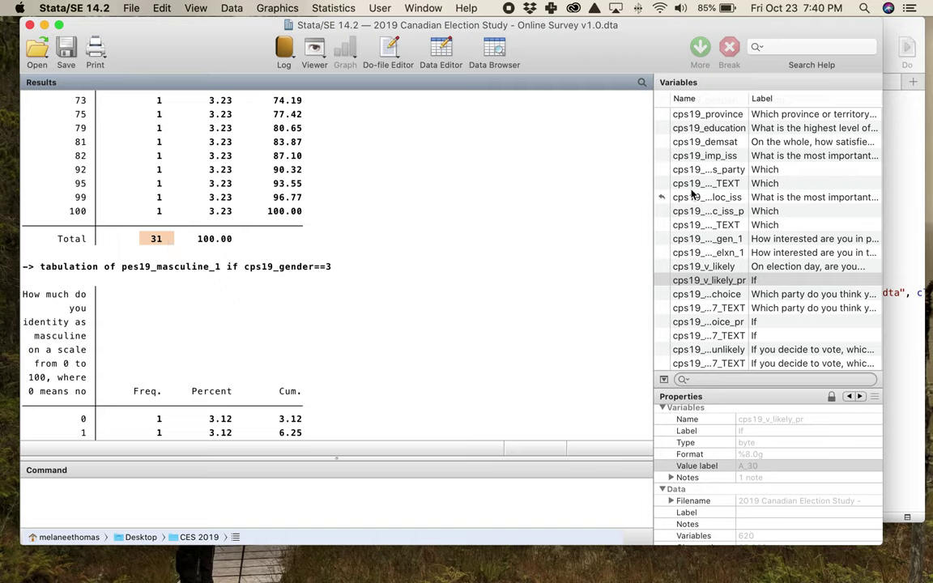
{"action": "scroll", "coordinate": [359, 208], "scroll_direction": "up", "scroll_amount": 15}
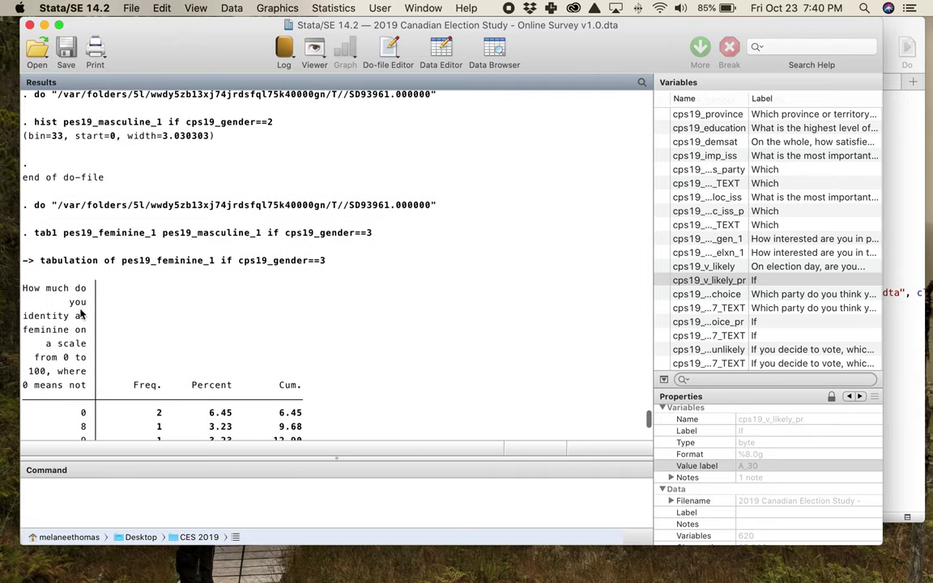
- Examine how the frequencies and cumulative percentages are distributed across the pes19_feminine_1 table for cps19_gender==3
{"action": "scroll", "coordinate": [243, 332], "scroll_direction": "down", "scroll_amount": 12}
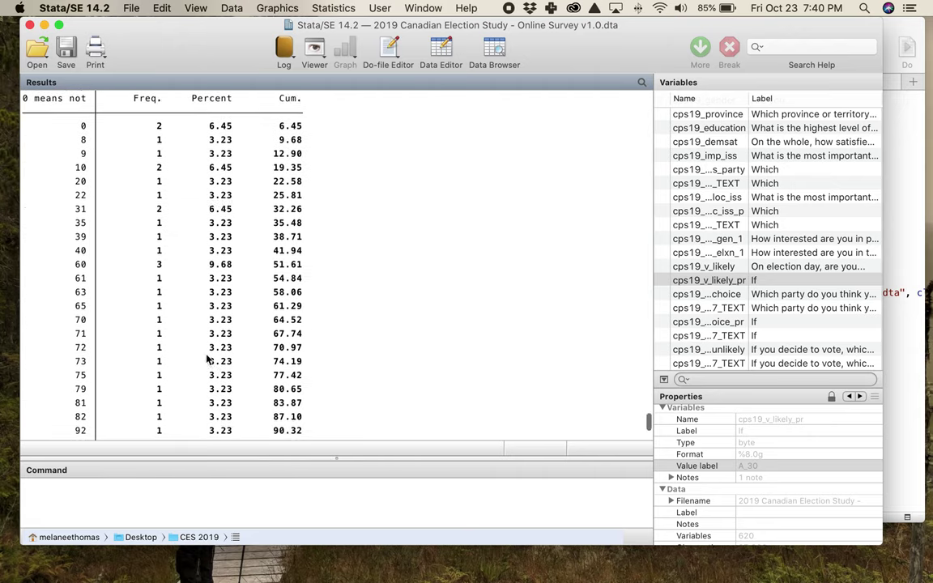
{"action": "scroll", "coordinate": [308, 328], "scroll_direction": "up", "scroll_amount": 7}
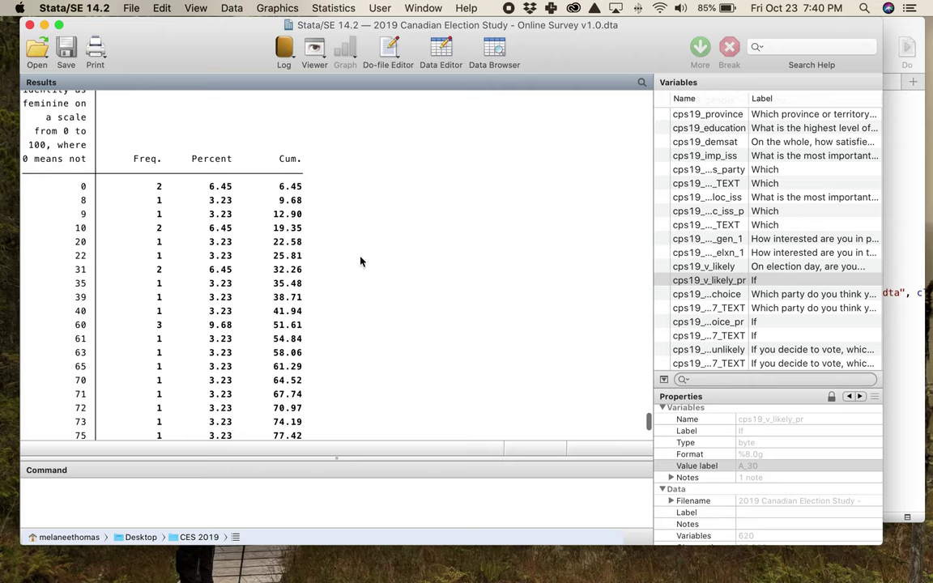
{"action": "scroll", "coordinate": [316, 276], "scroll_direction": "down", "scroll_amount": 5}
{"action": "scroll", "coordinate": [108, 216], "scroll_direction": "up", "scroll_amount": 7}
{"action": "scroll", "coordinate": [52, 166], "scroll_direction": "down", "scroll_amount": 3}
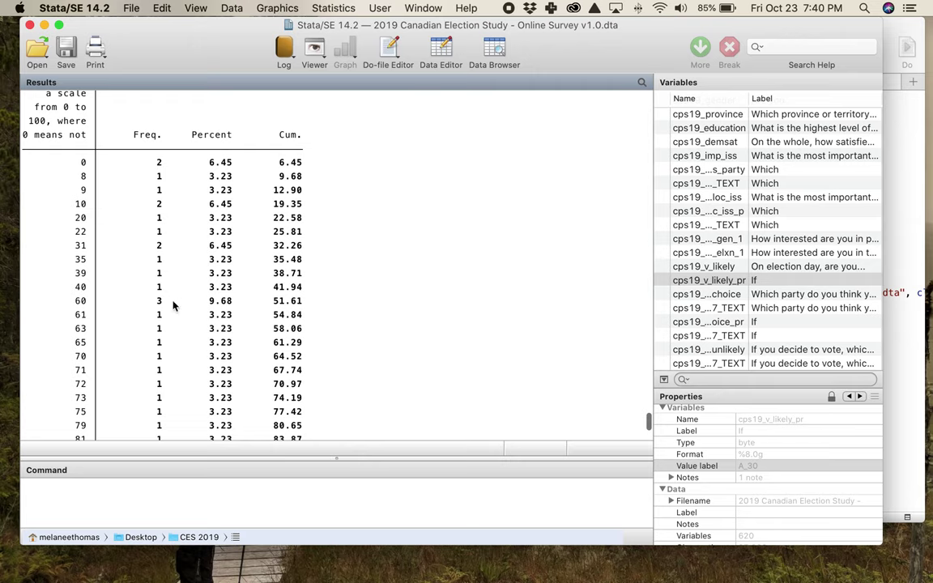
{"action": "scroll", "coordinate": [139, 175], "scroll_direction": "down", "scroll_amount": 4}
{"action": "scroll", "coordinate": [116, 351], "scroll_direction": "down", "scroll_amount": 1}
{"action": "scroll", "coordinate": [116, 350], "scroll_direction": "down", "scroll_amount": 1}
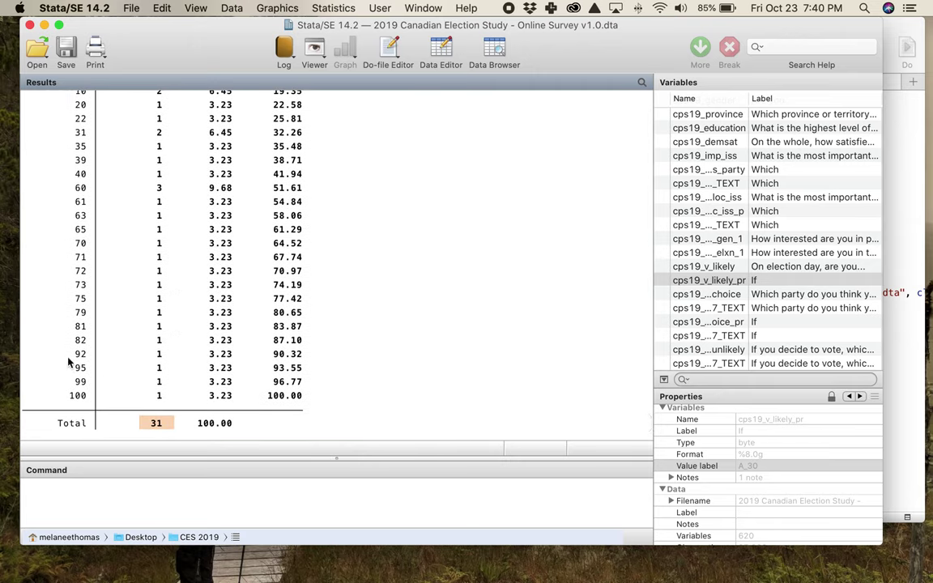
{"action": "scroll", "coordinate": [127, 381], "scroll_direction": "up", "scroll_amount": 5}
{"action": "scroll", "coordinate": [127, 381], "scroll_direction": "down", "scroll_amount": 3}
{"action": "scroll", "coordinate": [127, 381], "scroll_direction": "up", "scroll_amount": 3}
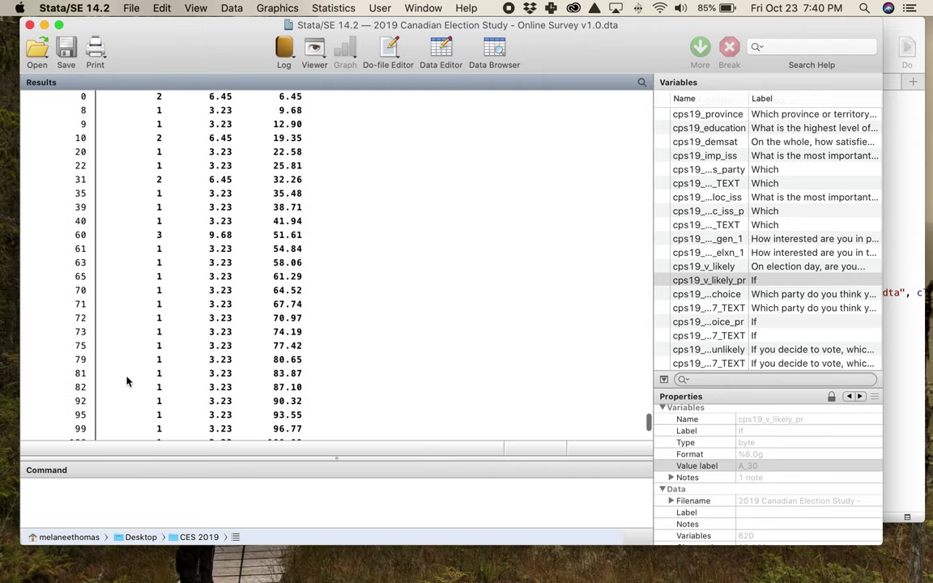
{"action": "scroll", "coordinate": [127, 381], "scroll_direction": "down", "scroll_amount": 6}
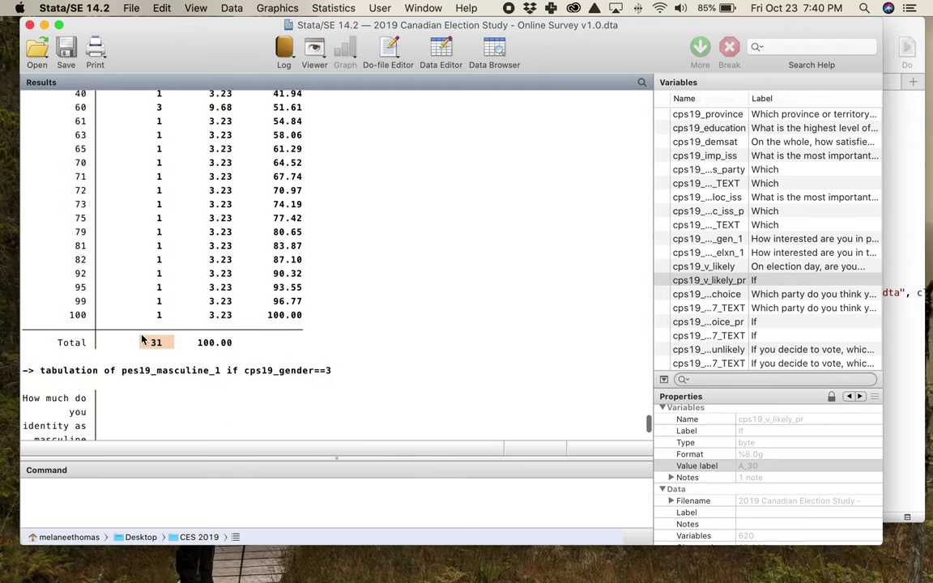
{"action": "scroll", "coordinate": [127, 313], "scroll_direction": "up", "scroll_amount": 2}
{"action": "scroll", "coordinate": [127, 313], "scroll_direction": "up", "scroll_amount": 5}
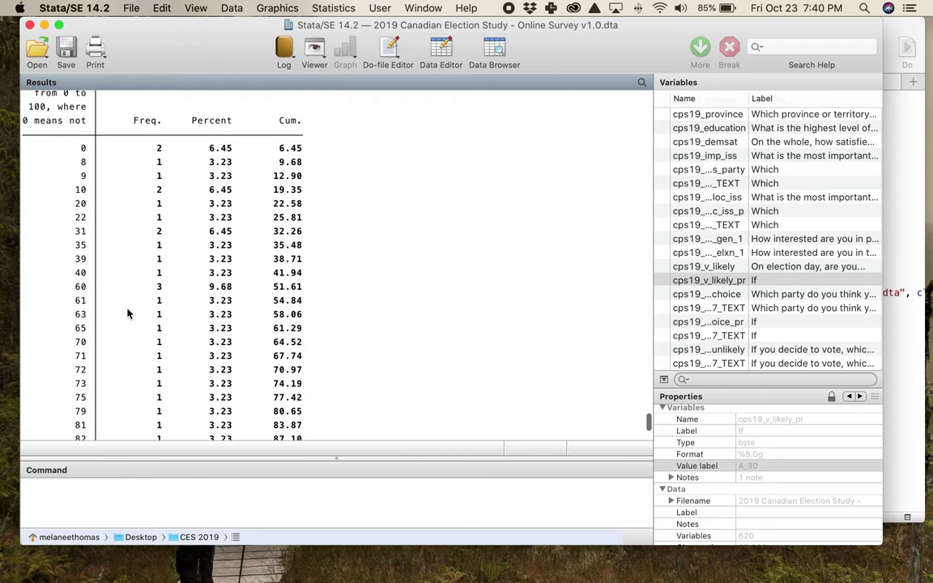
{"action": "scroll", "coordinate": [222, 289], "scroll_direction": "up", "scroll_amount": 7}
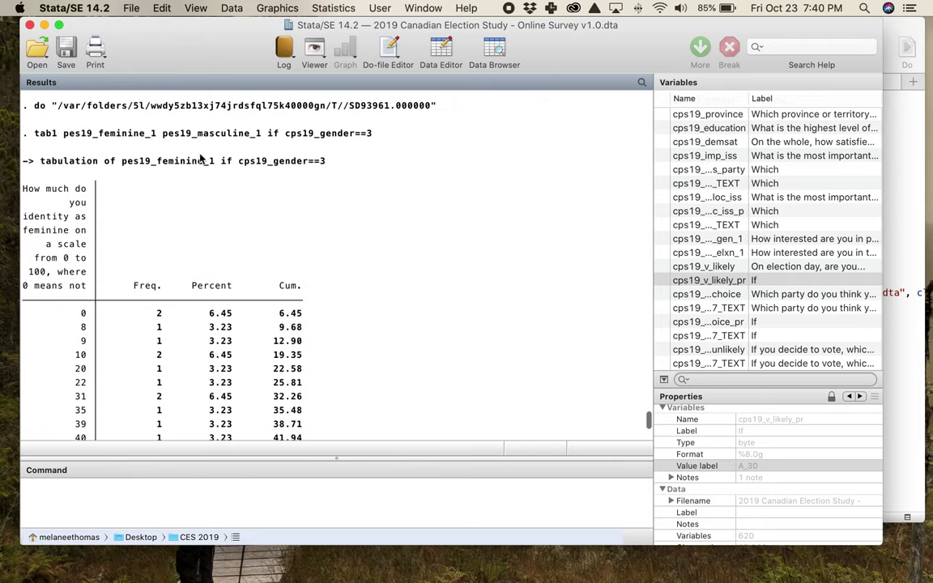
- Examine the pes19_masculine_1 frequency table for cps19_gender==3 and highlight its total frequency
{"action": "scroll", "coordinate": [111, 255], "scroll_direction": "down", "scroll_amount": 20}
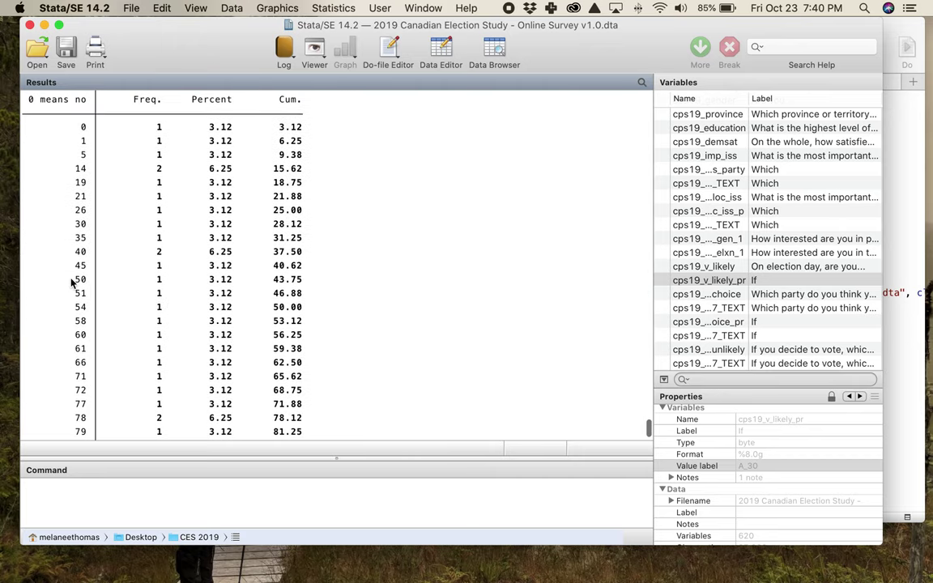
{"action": "scroll", "coordinate": [71, 281], "scroll_direction": "up", "scroll_amount": 8}
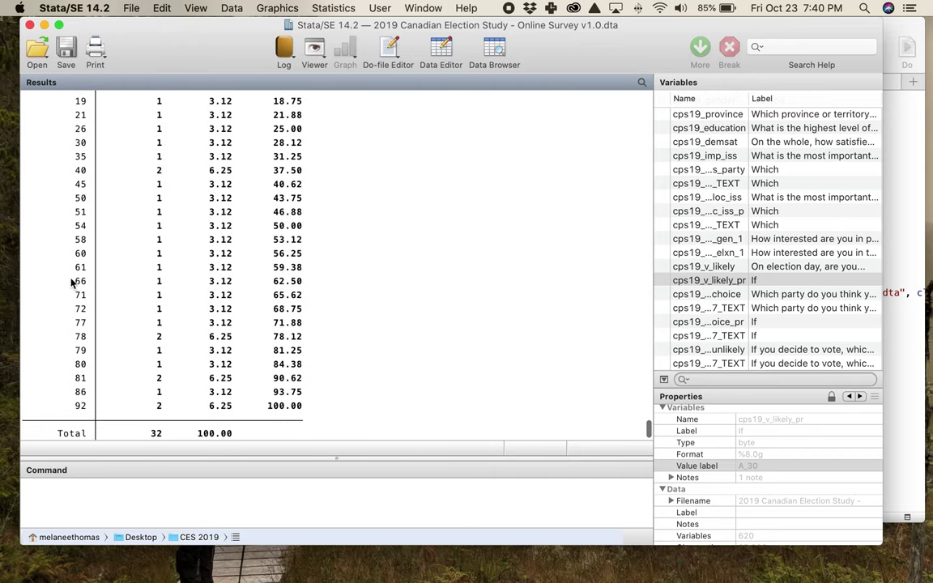
{"action": "scroll", "coordinate": [72, 281], "scroll_direction": "down", "scroll_amount": 1}
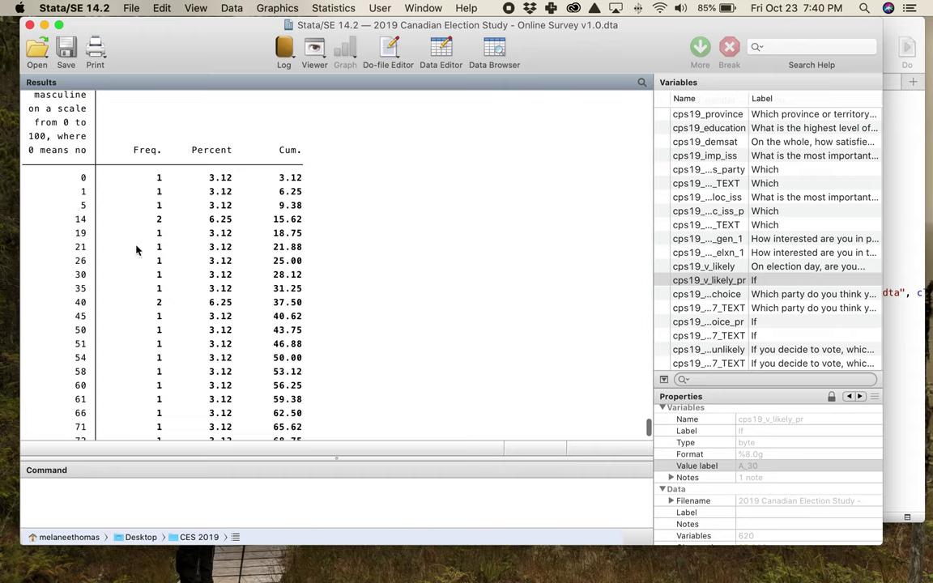
{"action": "scroll", "coordinate": [113, 259], "scroll_direction": "down", "scroll_amount": 2}
{"action": "scroll", "coordinate": [117, 260], "scroll_direction": "down", "scroll_amount": 7}
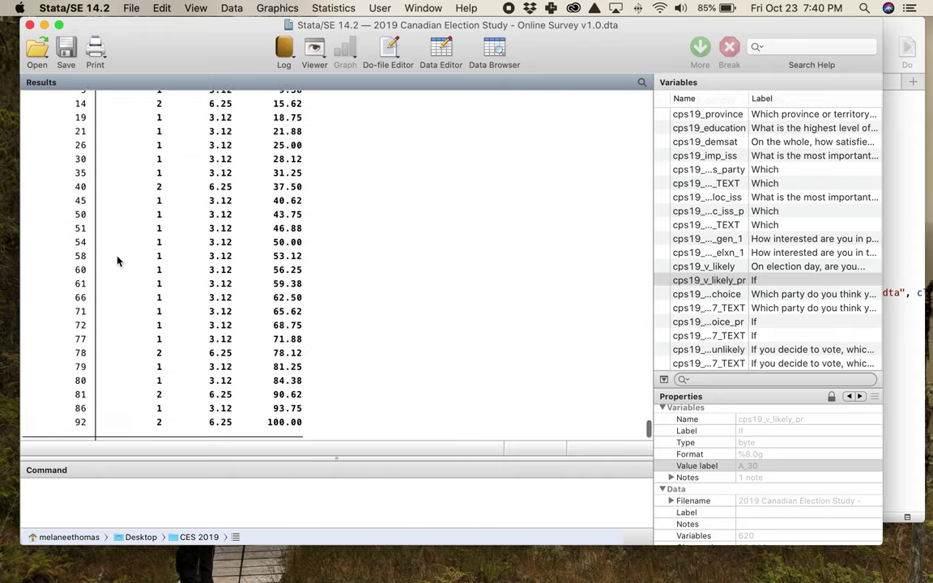
{"action": "double_click", "coordinate": [157, 364]}
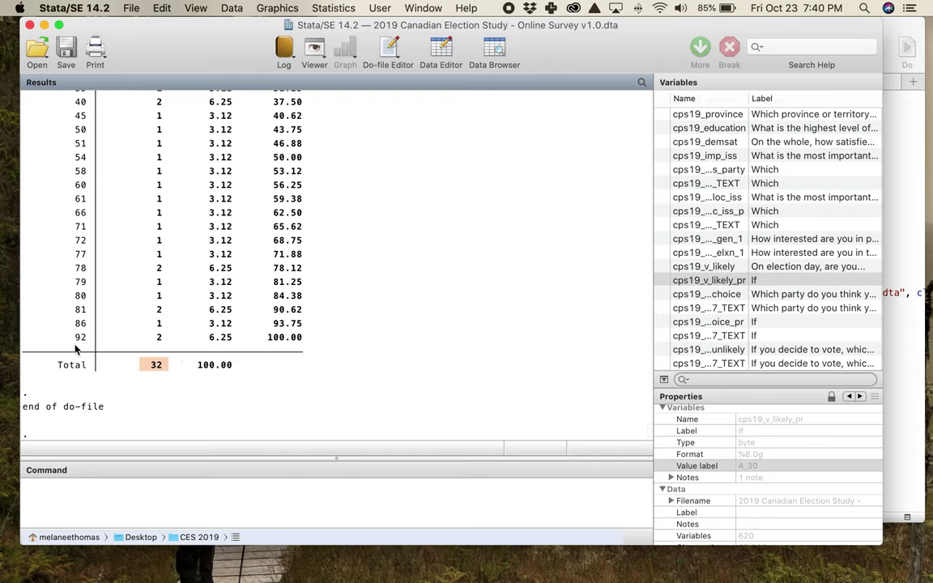
- Run the command hist pes19_masculine_1 if cps19_gender==3, view the graph and close it
{"action": "left_click", "coordinate": [216, 493]}
{"action": "type", "text": "hist pe"}
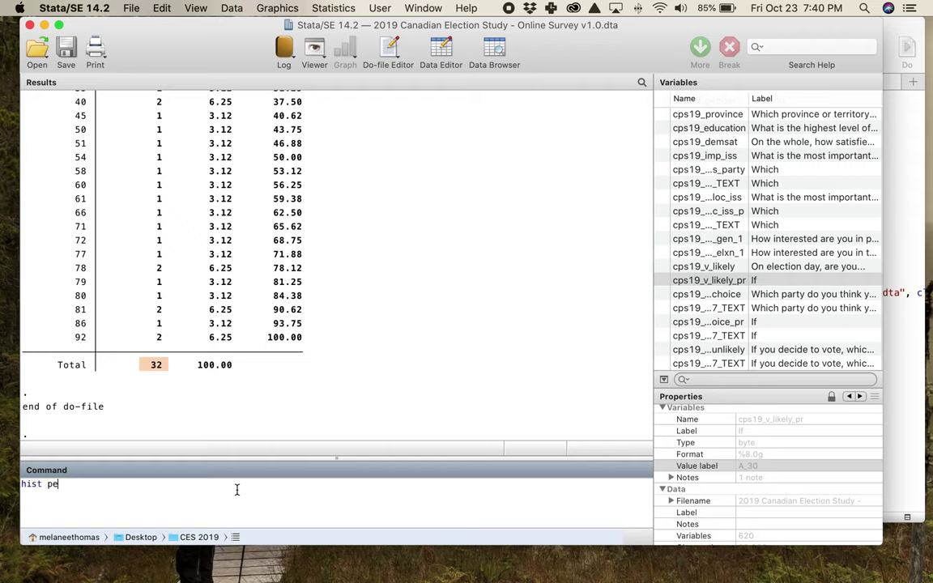
{"action": "type", "text": "s19_masculine_1 if cps"}
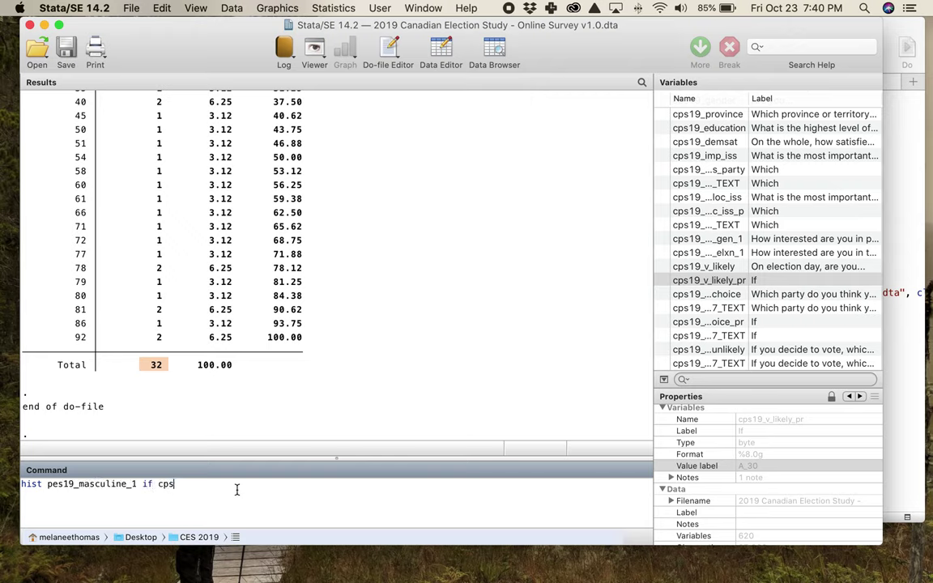
{"action": "type", "text": "19_gender==3"}
{"action": "key", "text": "Return"}
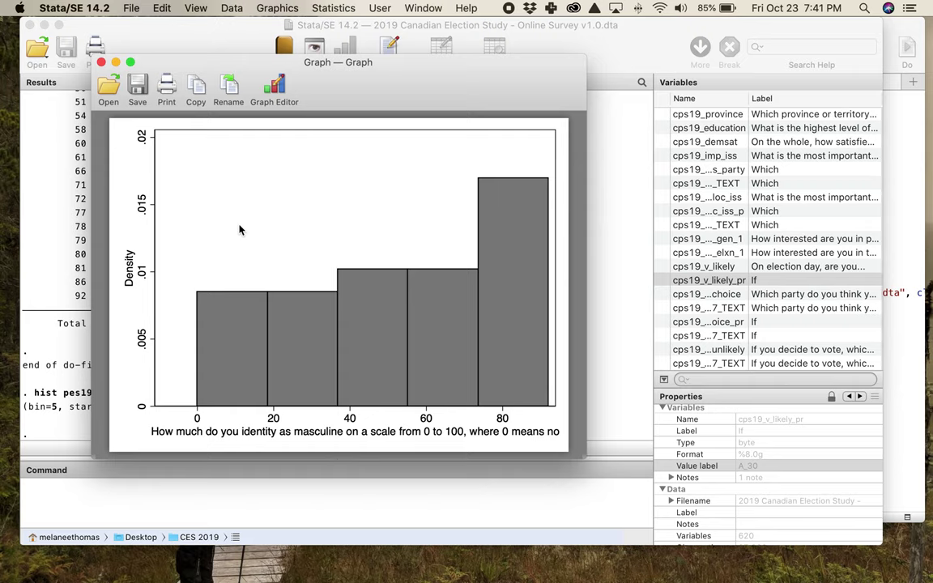
{"action": "left_click", "coordinate": [100, 62]}
- Set off the su pes19_feminine_1 pes19_masculine_1 line in the do-file with a blank line above and two below
{"action": "left_click", "coordinate": [891, 358]}
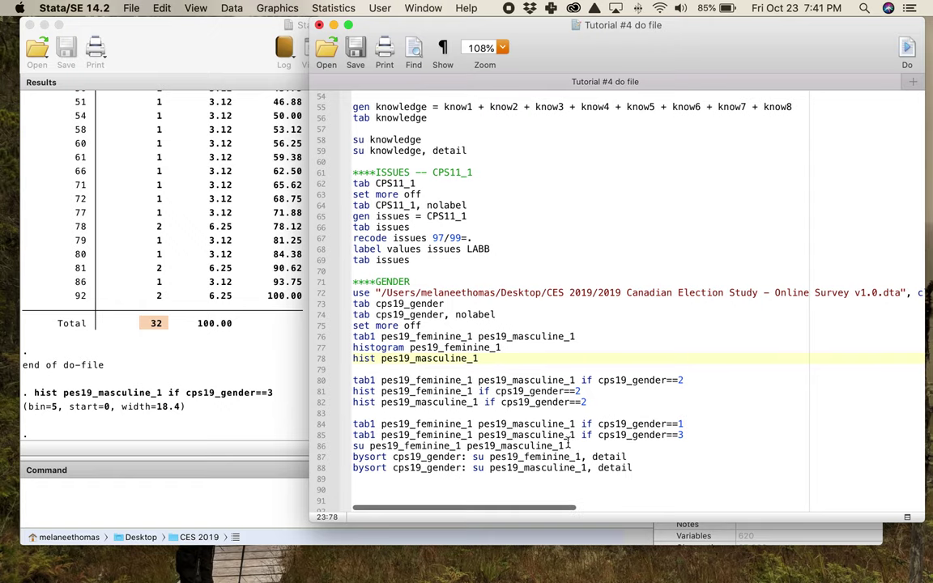
{"action": "left_click", "coordinate": [599, 446]}
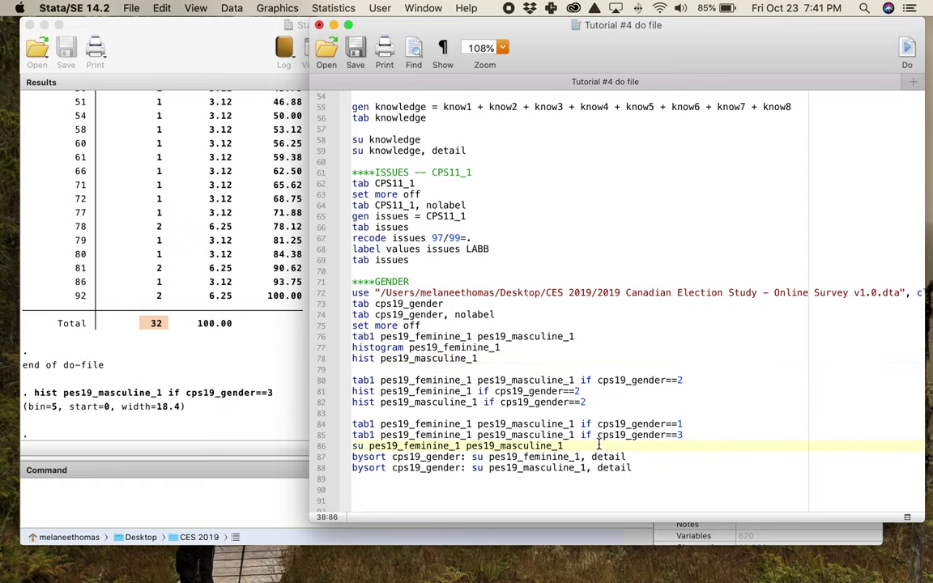
{"action": "key", "text": "Return"}
{"action": "key", "text": "Return"}
{"action": "left_click", "coordinate": [704, 435]}
{"action": "key", "text": "Return"}
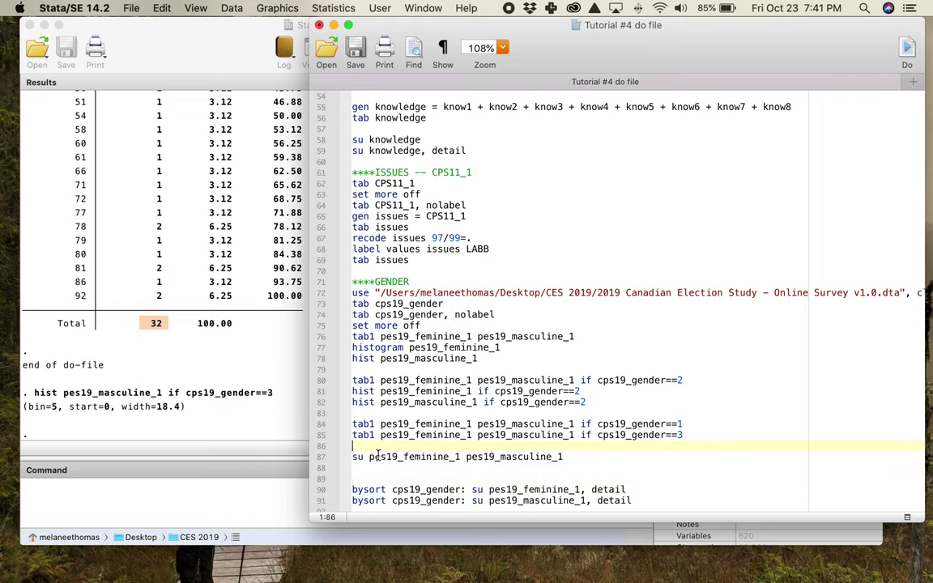
- Run the su pes19_feminine_1 pes19_masculine_1 line of the do-file and bring its output into full view
{"action": "left_click_drag", "start_coordinate": [369, 456], "coordinate": [427, 457]}
{"action": "key", "text": "super+shift+d"}
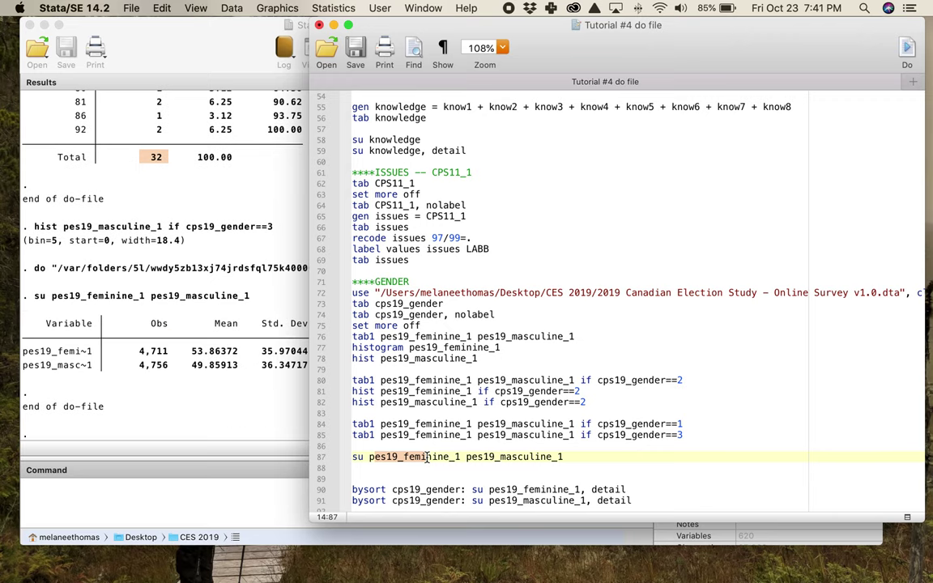
{"action": "left_click", "coordinate": [187, 394]}
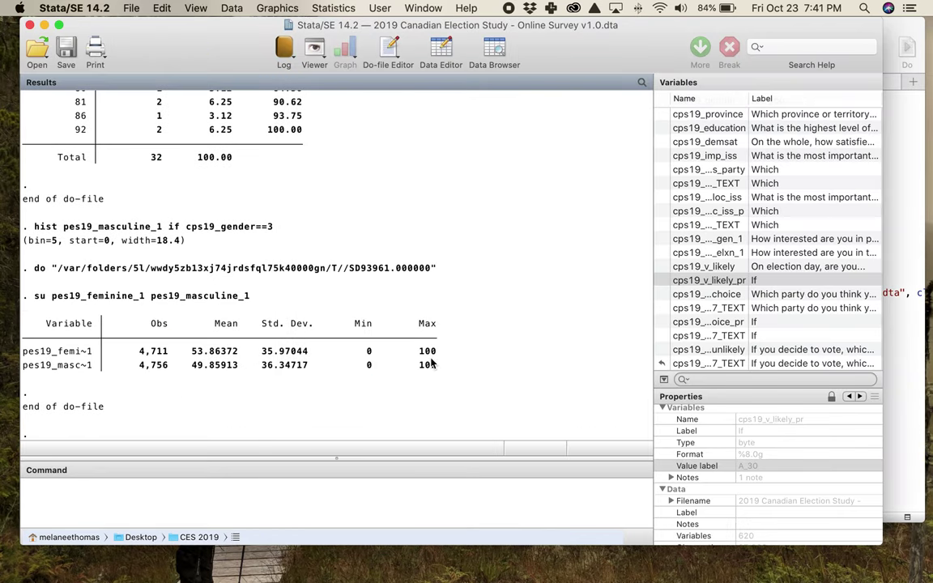
- Highlight the means and standard deviations of pes19_feminine_1 and pes19_masculine_1 in the summary table
{"action": "double_click", "coordinate": [202, 350]}
{"action": "double_click", "coordinate": [214, 364]}
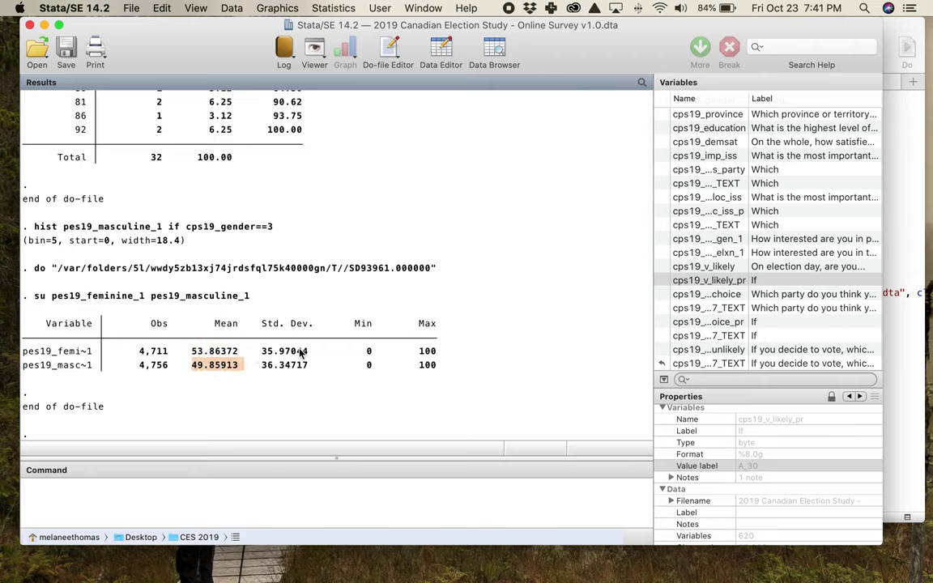
{"action": "left_click_drag", "start_coordinate": [193, 351], "coordinate": [309, 352]}
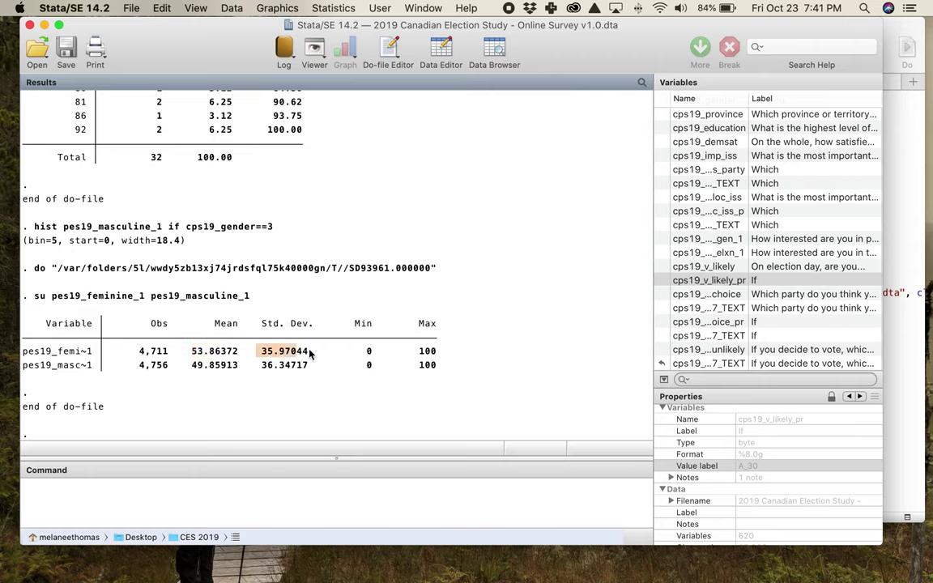
{"action": "double_click", "coordinate": [264, 366]}
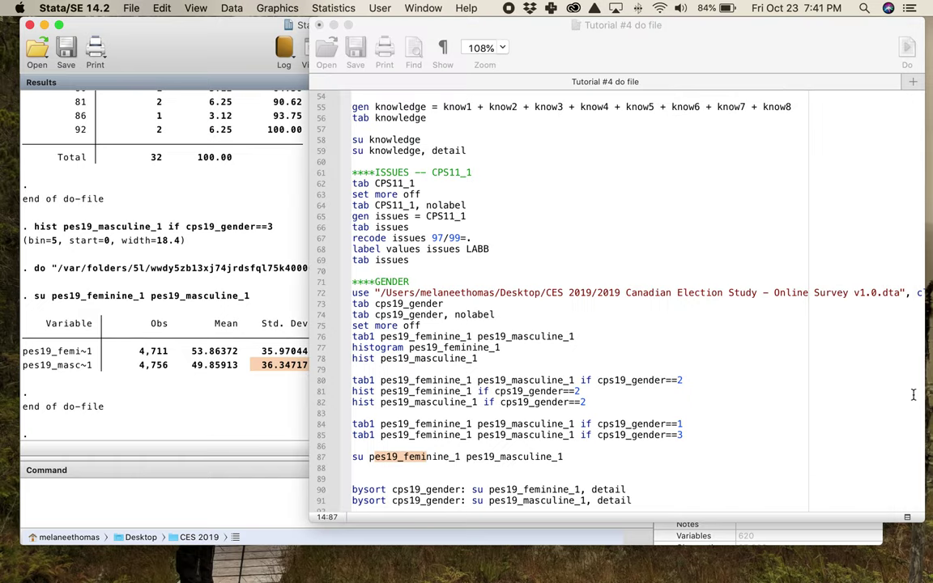
- Start a new su line in the do-file below the overall summarize command, separated by blank lines
{"action": "left_click", "coordinate": [899, 391]}
{"action": "scroll", "coordinate": [650, 427], "scroll_direction": "down", "scroll_amount": 2}
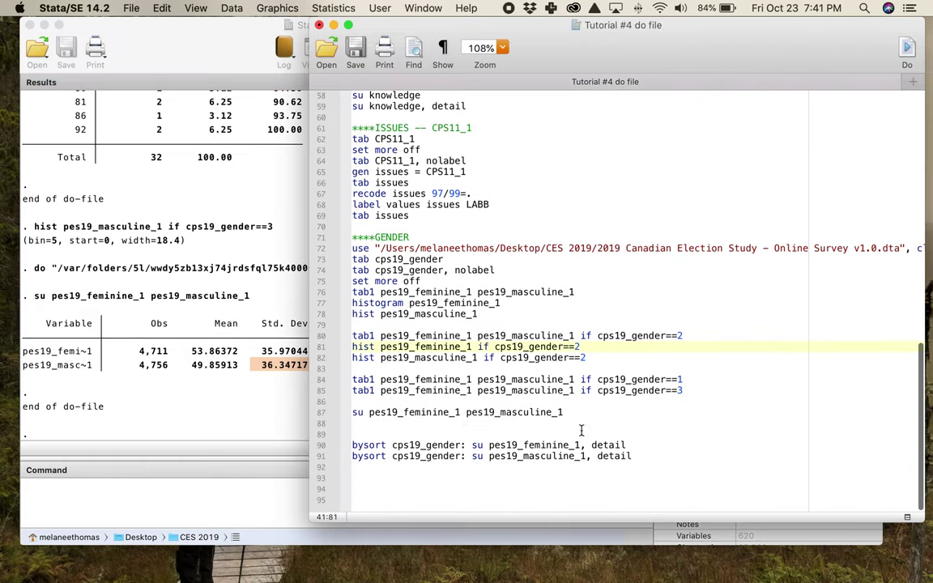
{"action": "left_click", "coordinate": [515, 433]}
{"action": "key", "text": "BackSpace"}
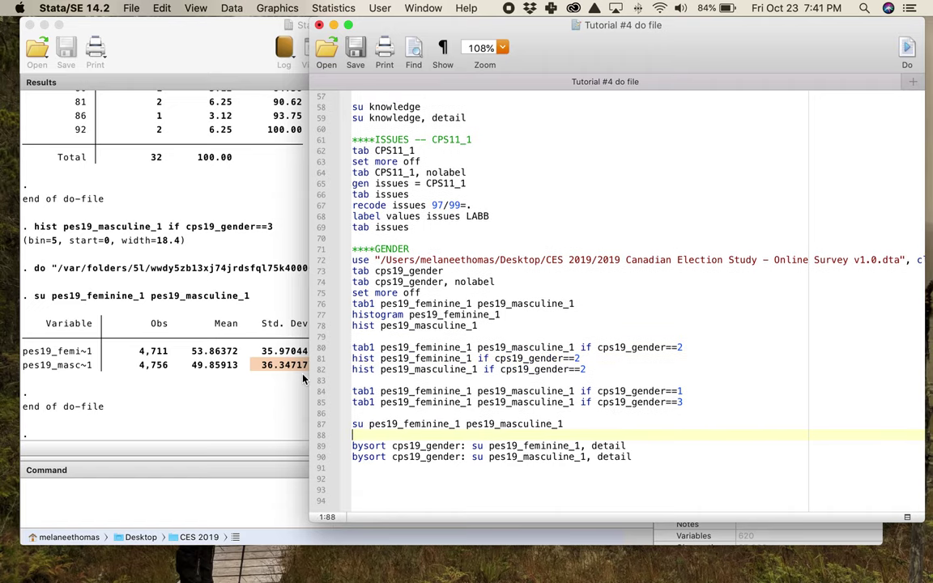
{"action": "key", "text": "Return"}
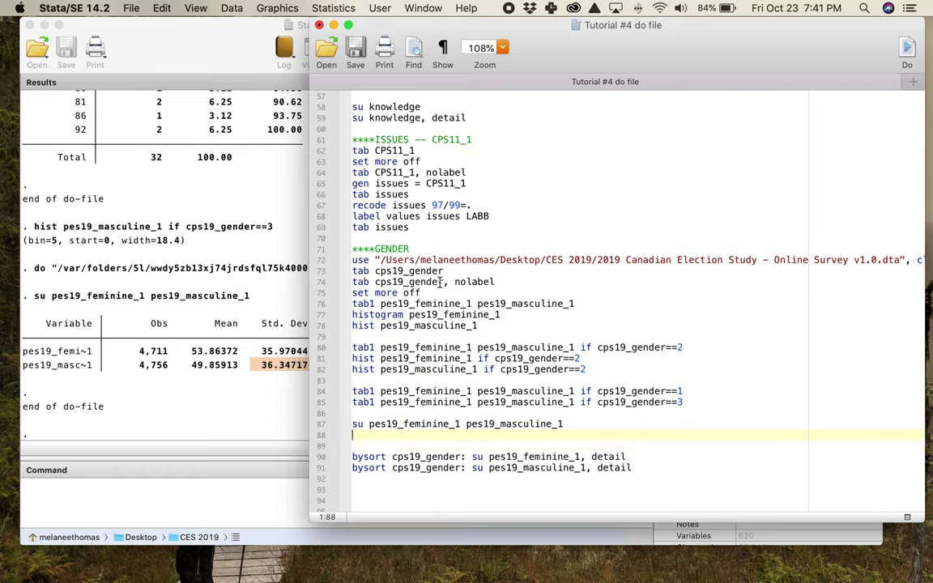
{"action": "key", "text": "Return"}
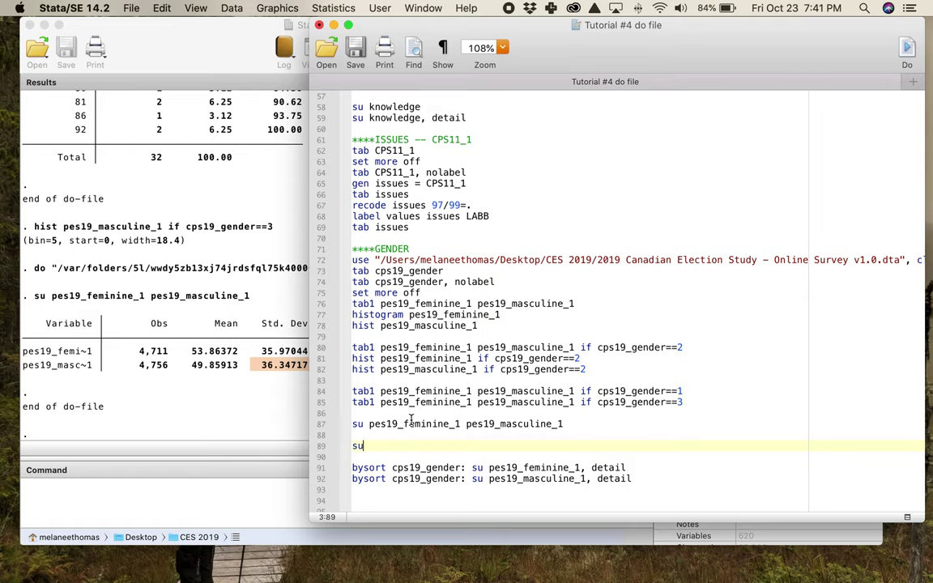
- Copy the variables pes19_feminine_1 pes19_masculine_1 into the new su line and add an if qualifier
{"action": "left_click_drag", "start_coordinate": [369, 423], "coordinate": [563, 424]}
{"action": "key", "text": "super+c"}
{"action": "left_click", "coordinate": [459, 445]}
{"action": "key", "text": "super+v"}
{"action": "type", "text": "if"}
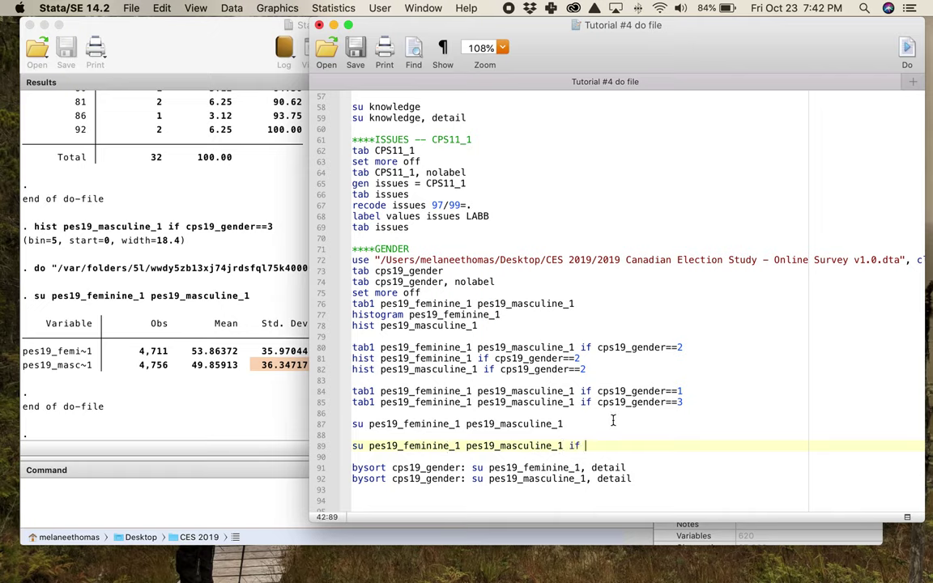
- Complete the new su line with the copied condition cps19_gender==3 and run that line
{"action": "left_click_drag", "start_coordinate": [598, 402], "coordinate": [684, 403]}
{"action": "key", "text": "super+c"}
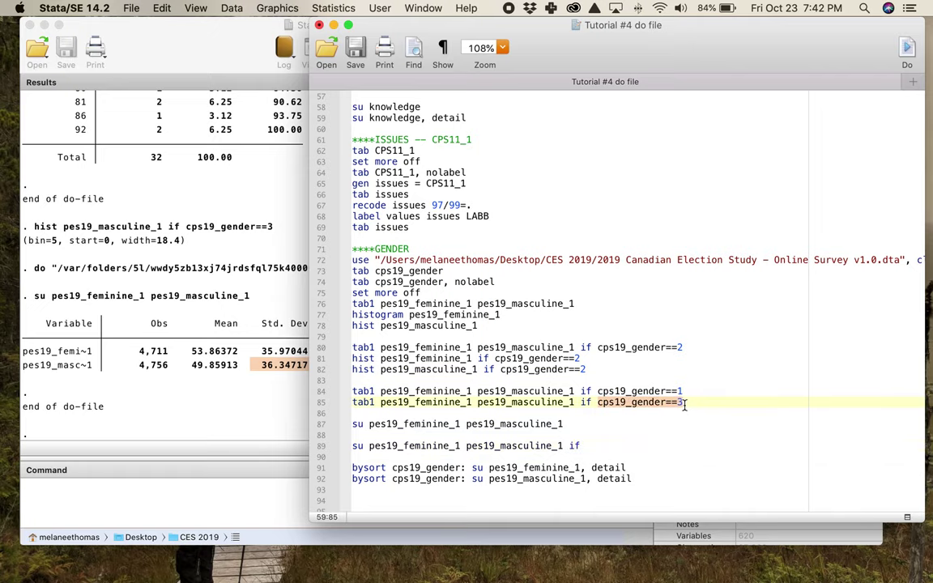
{"action": "left_click", "coordinate": [599, 426]}
{"action": "left_click", "coordinate": [600, 446]}
{"action": "key", "text": "super+v"}
{"action": "left_click", "coordinate": [540, 445]}
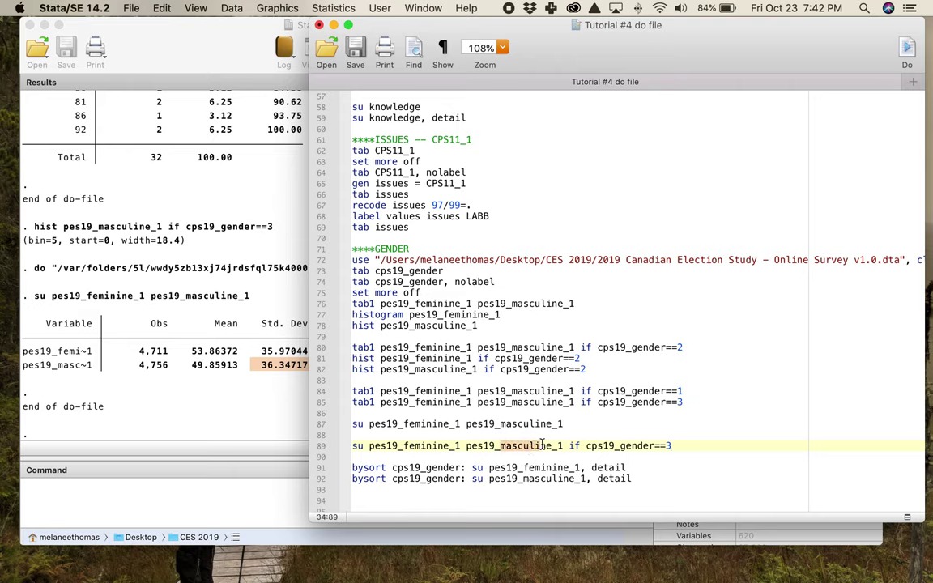
{"action": "key", "text": "super+shift+d"}
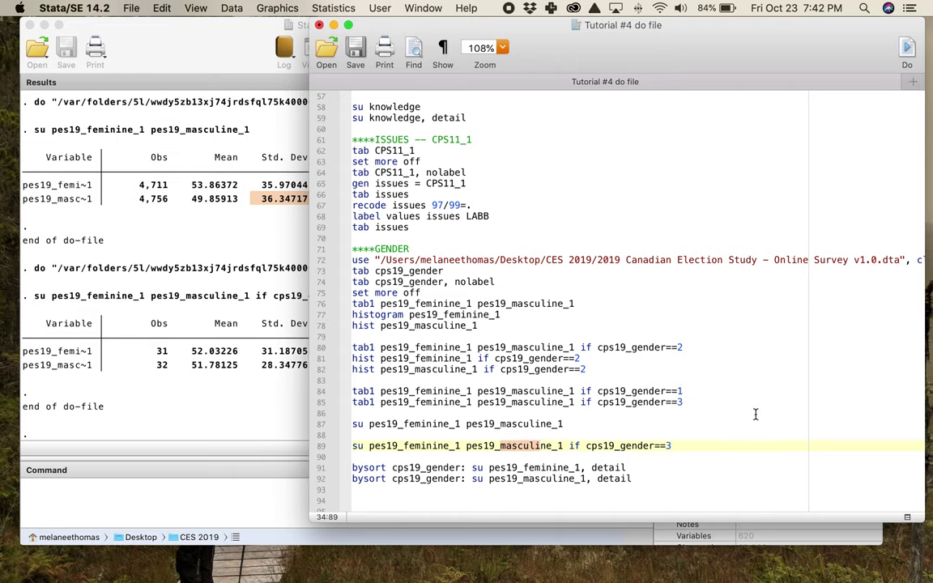
- Add the line bysort cps19_gender: su pes19_feminine_1 above the existing bysort lines, copied from the first one without its detail option
{"action": "left_click", "coordinate": [809, 434]}
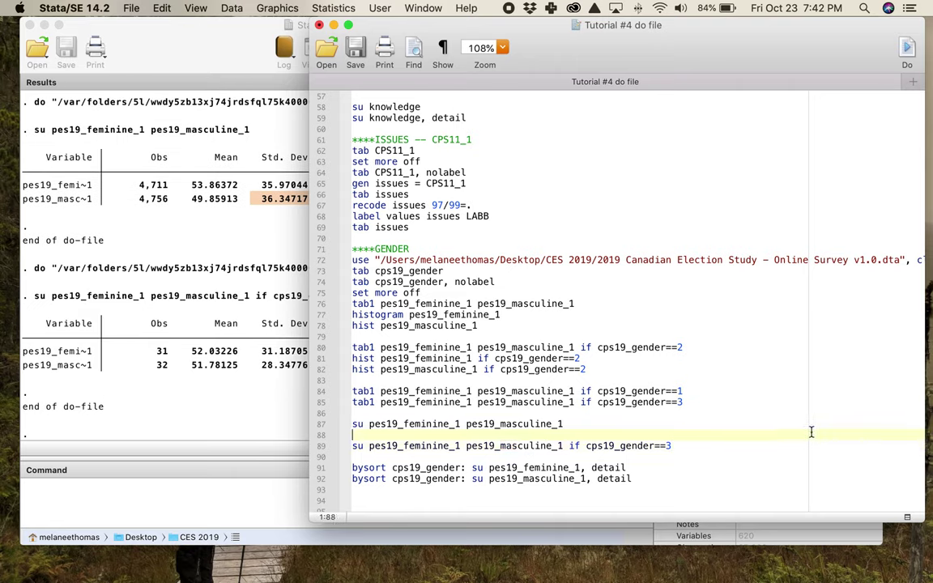
{"action": "left_click", "coordinate": [638, 469]}
{"action": "left_click_drag", "start_coordinate": [625, 468], "coordinate": [352, 469]}
{"action": "key", "text": "super+c"}
{"action": "left_click", "coordinate": [422, 459]}
{"action": "key", "text": "Return"}
{"action": "key", "text": "Return"}
{"action": "key", "text": "Up"}
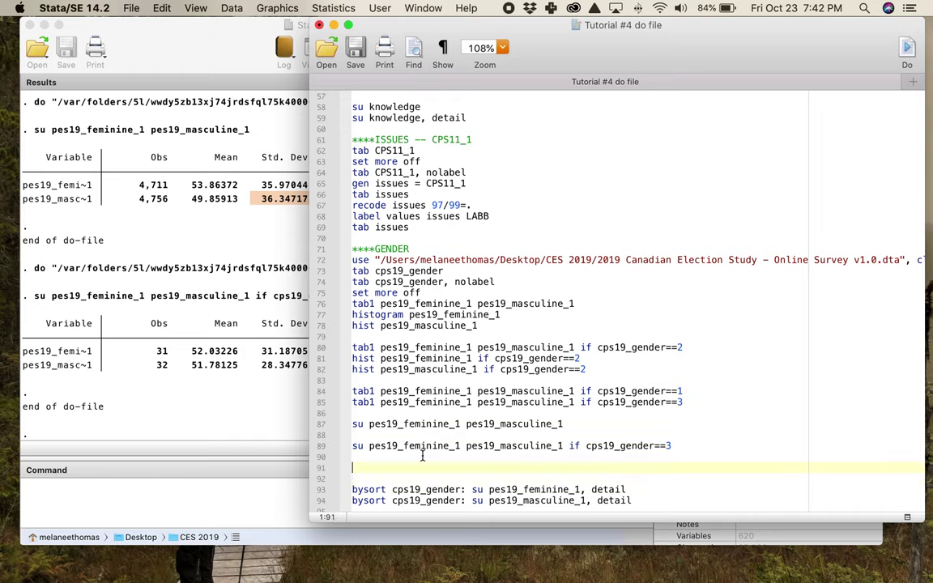
{"action": "key", "text": "super+v"}
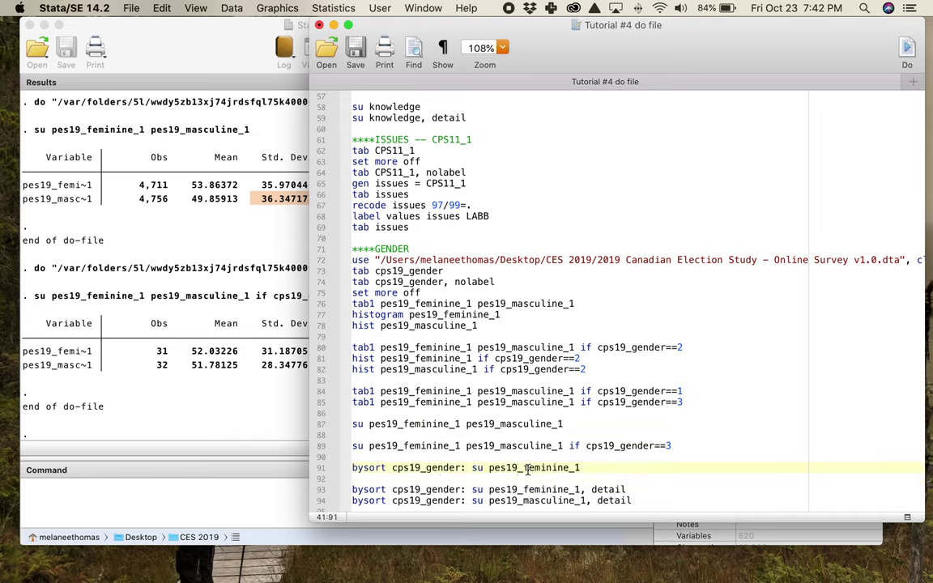
- Highlight the bysort cps19_gender prefix and the pes19_feminine_1 variable in the new command line
{"action": "left_click", "coordinate": [352, 467]}
{"action": "left_click_drag", "start_coordinate": [352, 467], "coordinate": [435, 471]}
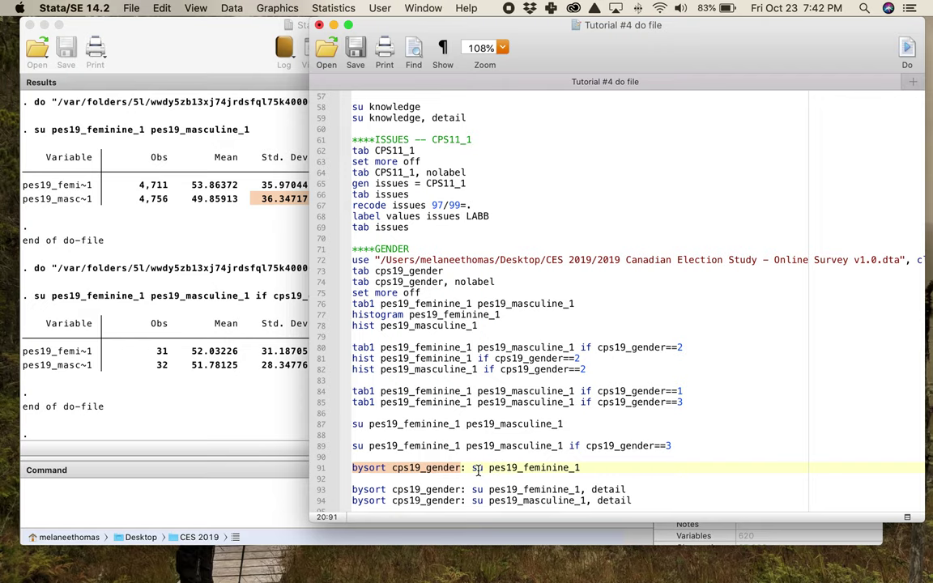
{"action": "left_click_drag", "start_coordinate": [489, 467], "coordinate": [579, 468]}
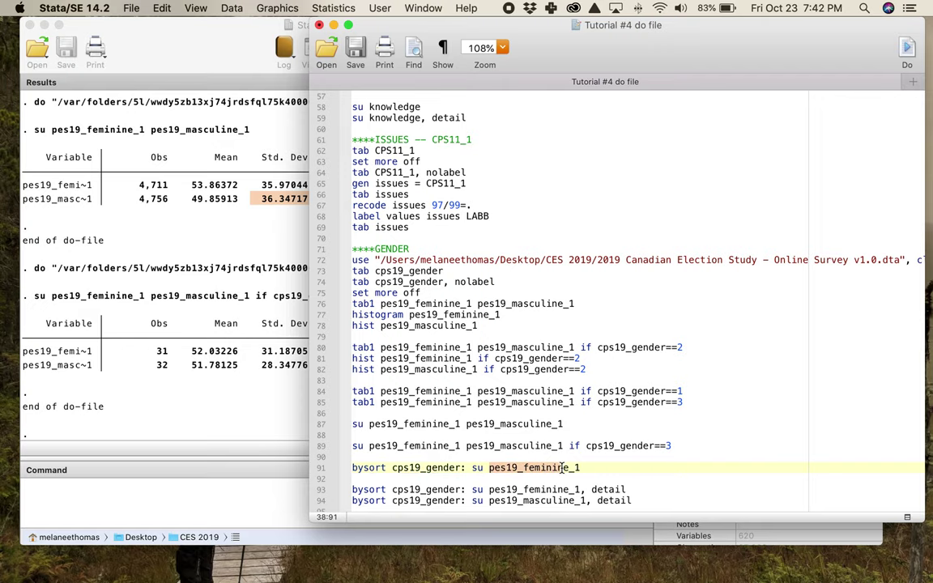
{"action": "key", "text": "Right"}
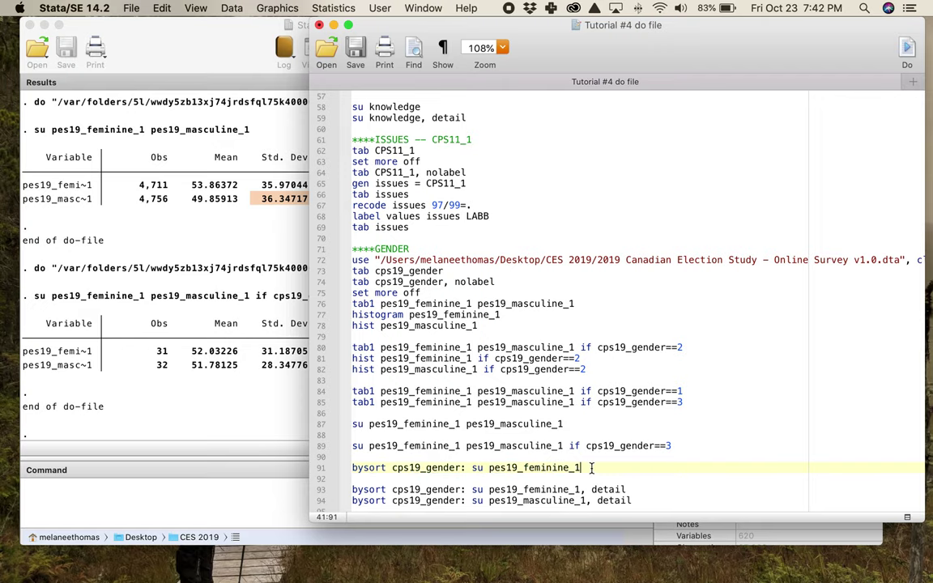
- Append pes19_masculine_1, copied from the su line above, to the new bysort command
{"action": "left_click_drag", "start_coordinate": [463, 445], "coordinate": [558, 445]}
{"action": "key", "text": "cmd+c"}
{"action": "left_click", "coordinate": [603, 465]}
{"action": "key", "text": "cmd+v"}
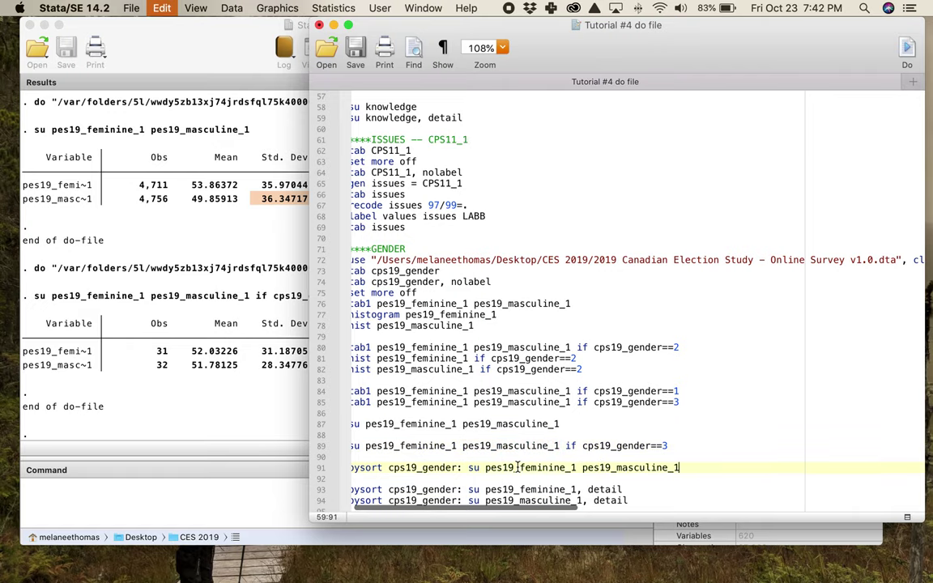
- Run the new bysort cps19_gender summarize command through to the end of its output and go back to the output's beginning
{"action": "left_click", "coordinate": [444, 467]}
{"action": "scroll", "coordinate": [421, 467], "scroll_direction": "left", "scroll_amount": 1}
{"action": "double_click", "coordinate": [397, 467]}
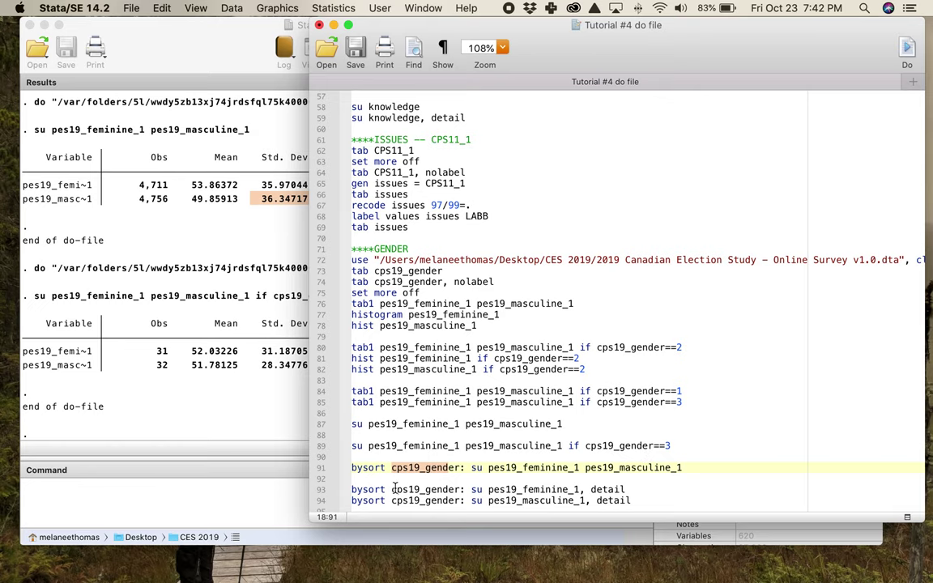
{"action": "key", "text": "super+shift+d"}
{"action": "left_click", "coordinate": [108, 449]}
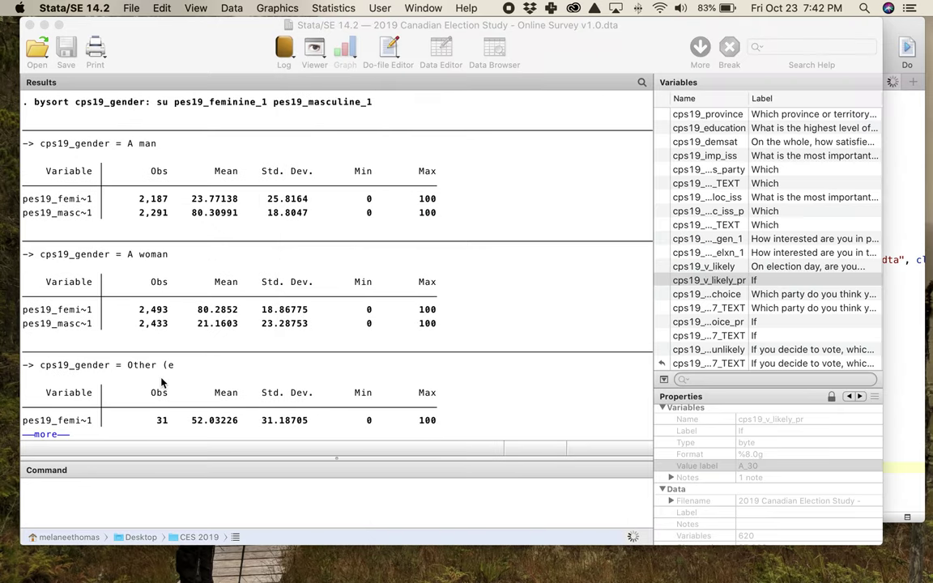
{"action": "left_click", "coordinate": [36, 436]}
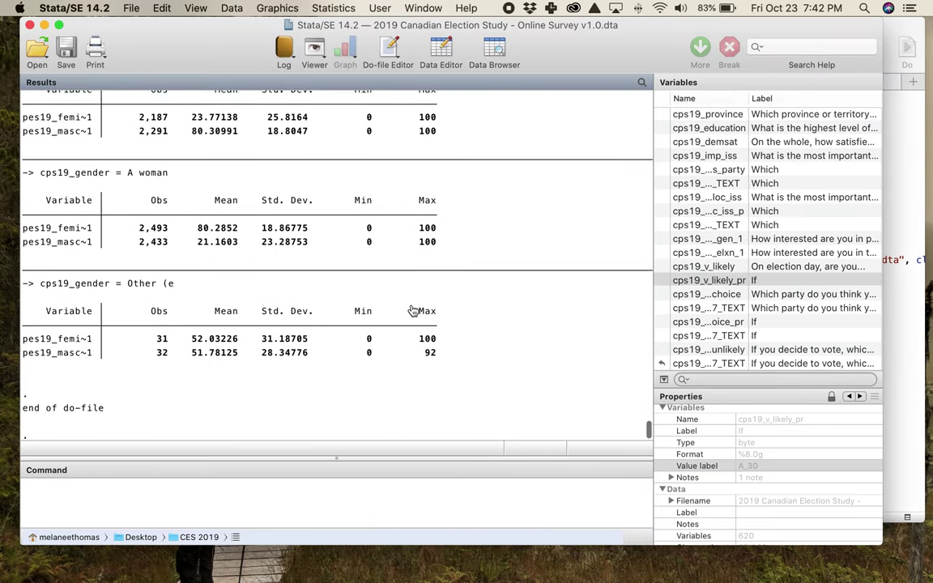
{"action": "scroll", "coordinate": [413, 311], "scroll_direction": "up", "scroll_amount": 5}
{"action": "scroll", "coordinate": [409, 308], "scroll_direction": "down", "scroll_amount": 2}
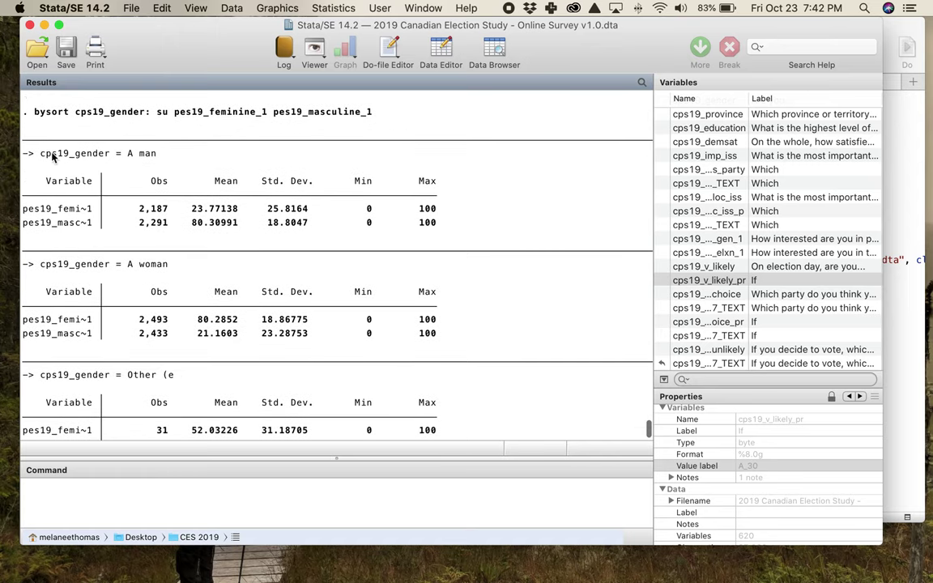
- Highlight the feminine and masculine means for each cps19_gender group in the summarize output, from men through women to other
{"action": "left_click_drag", "start_coordinate": [63, 158], "coordinate": [169, 156]}
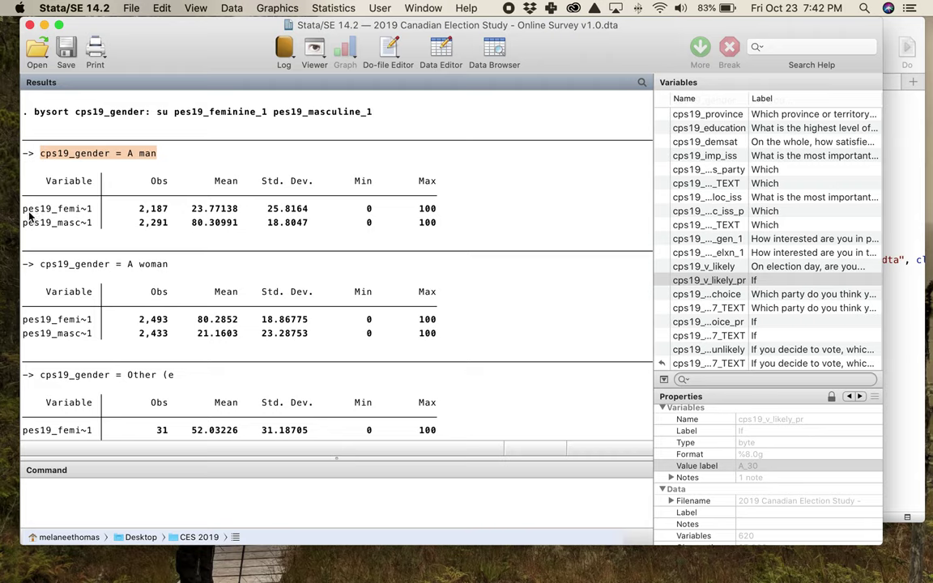
{"action": "left_click_drag", "start_coordinate": [193, 212], "coordinate": [245, 213]}
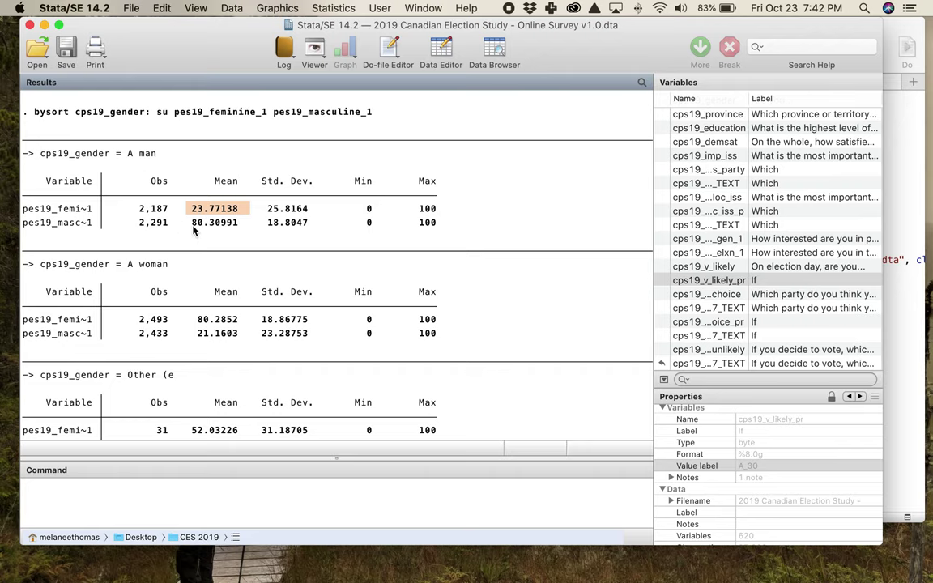
{"action": "left_click_drag", "start_coordinate": [192, 223], "coordinate": [249, 229]}
{"action": "scroll", "coordinate": [248, 230], "scroll_direction": "down", "scroll_amount": 3}
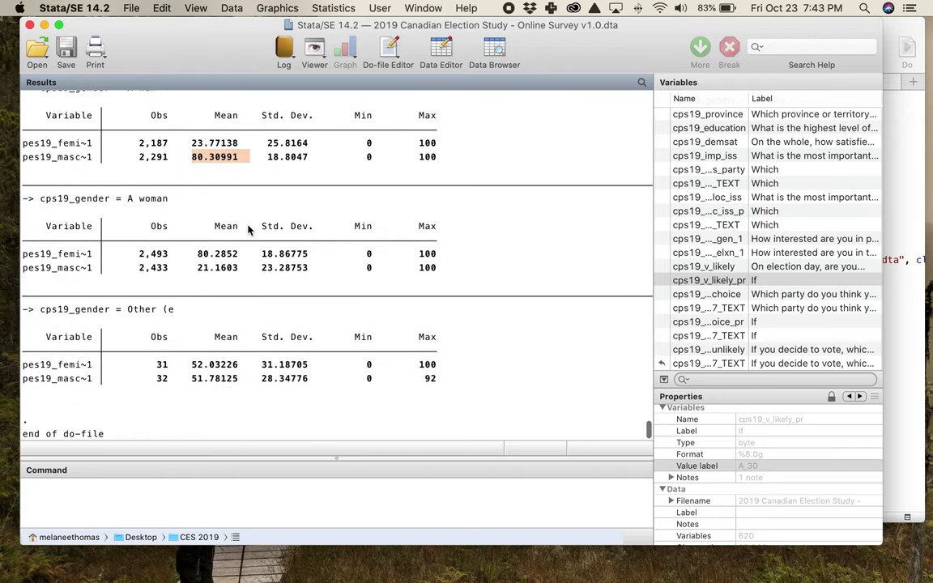
{"action": "left_click_drag", "start_coordinate": [196, 251], "coordinate": [256, 270]}
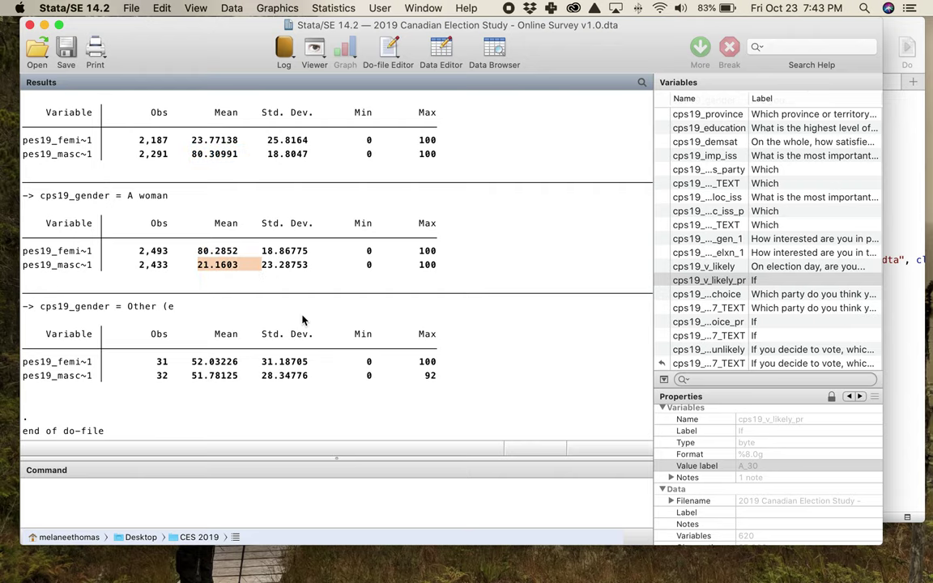
{"action": "scroll", "coordinate": [303, 318], "scroll_direction": "down", "scroll_amount": 1}
{"action": "left_click_drag", "start_coordinate": [192, 337], "coordinate": [235, 360]}
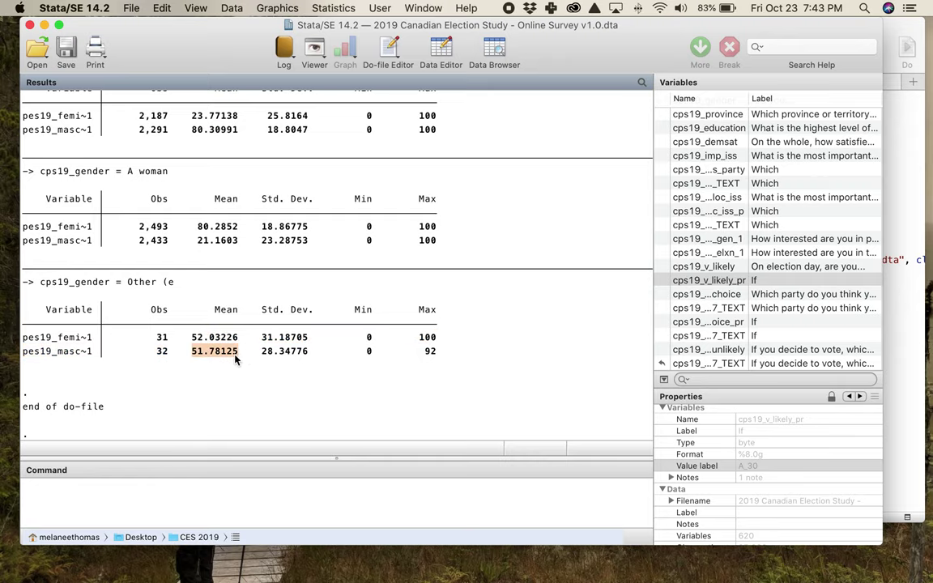
- Run the line bysort cps19_gender: su pes19_feminine_1, detail from the do-file, break off its paused output and return to the do-file
{"action": "left_click", "coordinate": [884, 410]}
{"action": "scroll", "coordinate": [664, 448], "scroll_direction": "down", "scroll_amount": 3}
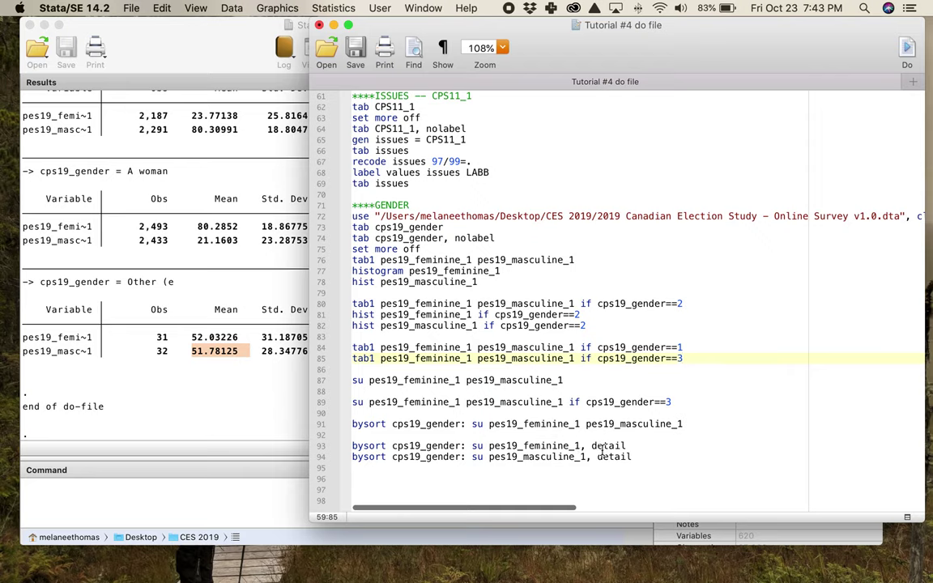
{"action": "double_click", "coordinate": [397, 445]}
{"action": "key", "text": "super+shift+d"}
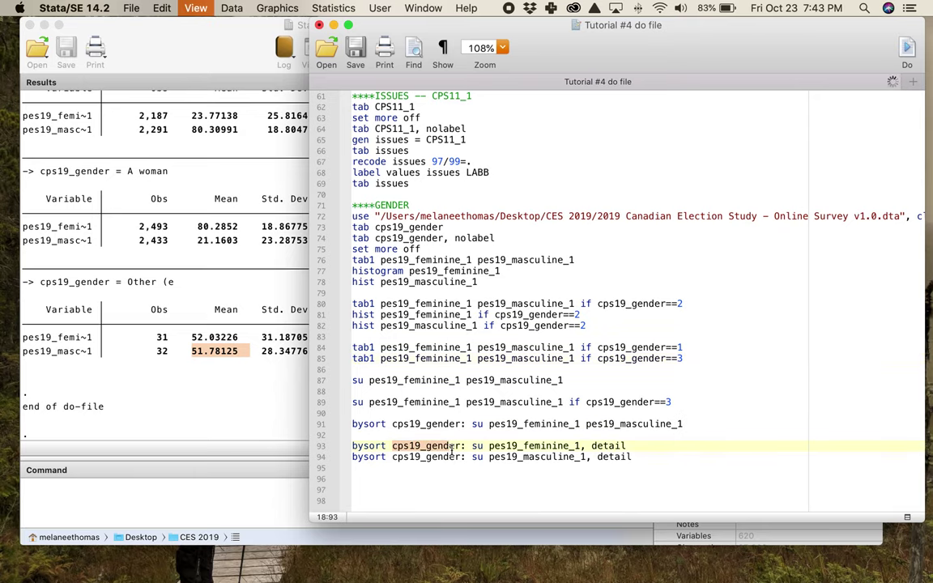
{"action": "left_click", "coordinate": [240, 433]}
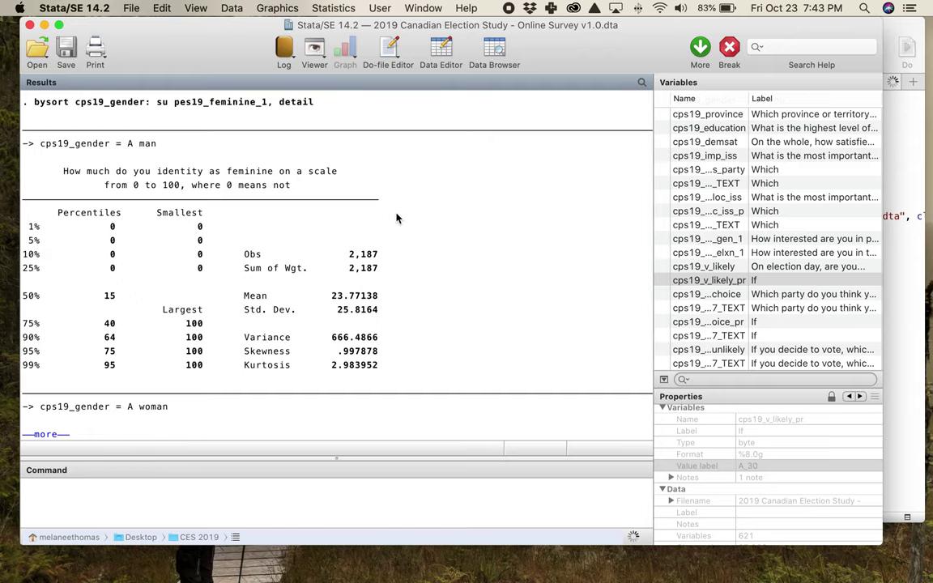
{"action": "left_click", "coordinate": [728, 48]}
{"action": "left_click", "coordinate": [903, 293]}
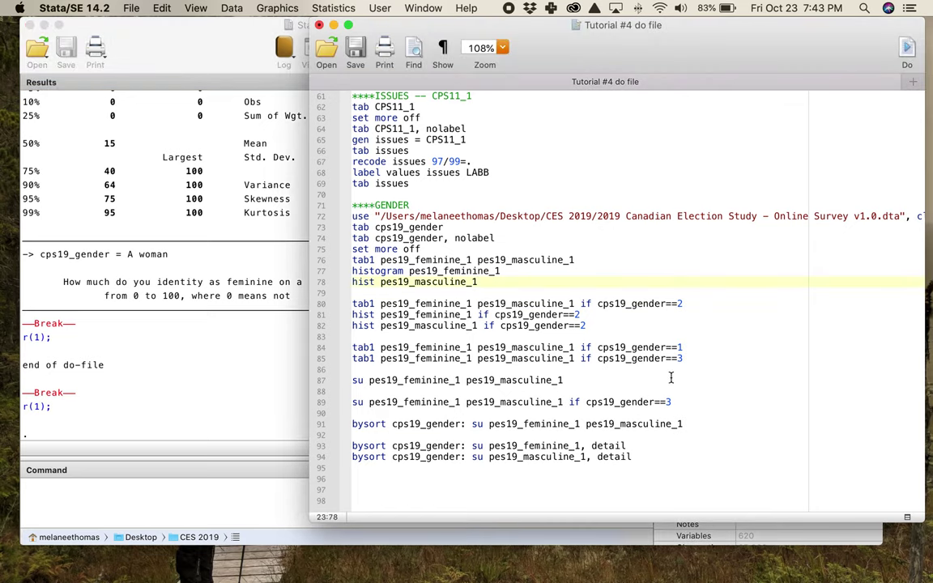
- Look through the whole Tutorial #4 do-file from its CES 2011 start to the gender section and save it
{"action": "scroll", "coordinate": [670, 378], "scroll_direction": "up", "scroll_amount": 10}
{"action": "scroll", "coordinate": [670, 377], "scroll_direction": "up", "scroll_amount": 10}
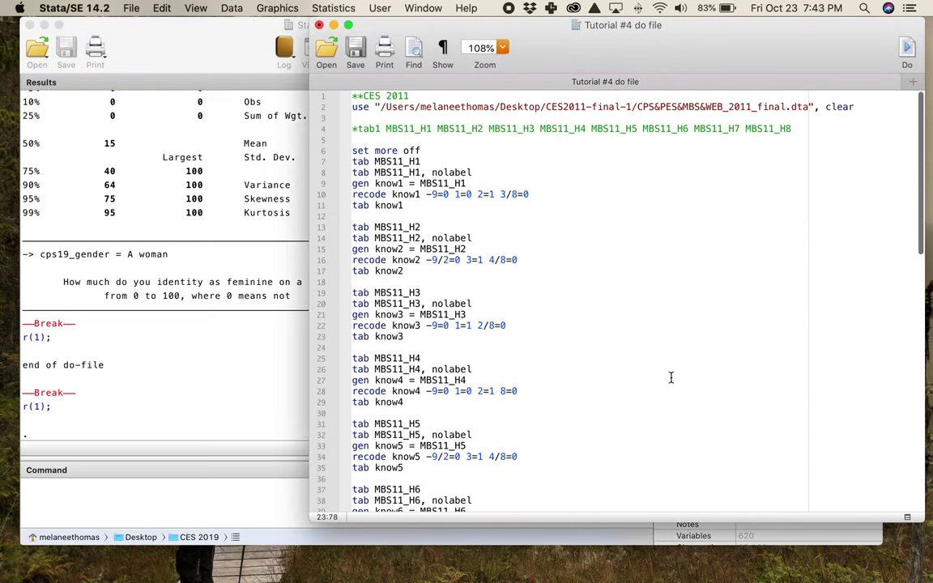
{"action": "mouse_move", "coordinate": [760, 43]}
{"action": "left_mouse_down"}
{"action": "mouse_move", "coordinate": [737, 41]}
{"action": "mouse_move", "coordinate": [755, 39]}
{"action": "left_mouse_up"}
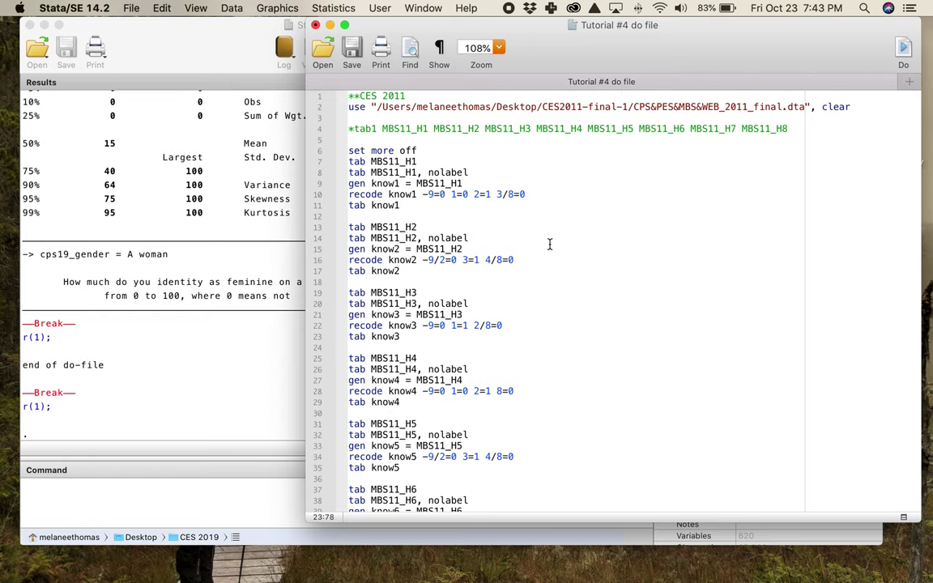
{"action": "scroll", "coordinate": [527, 447], "scroll_direction": "down", "scroll_amount": 15}
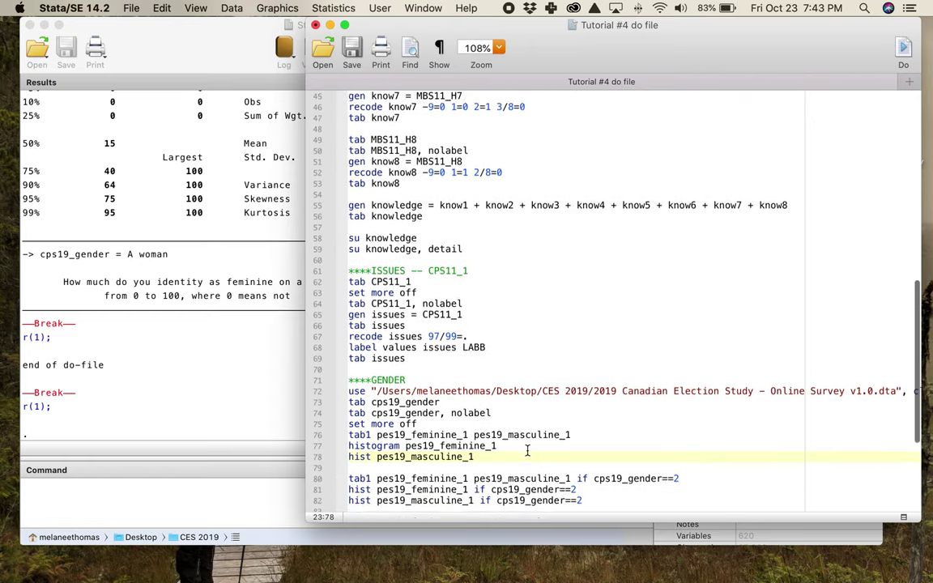
{"action": "scroll", "coordinate": [527, 451], "scroll_direction": "down", "scroll_amount": 2}
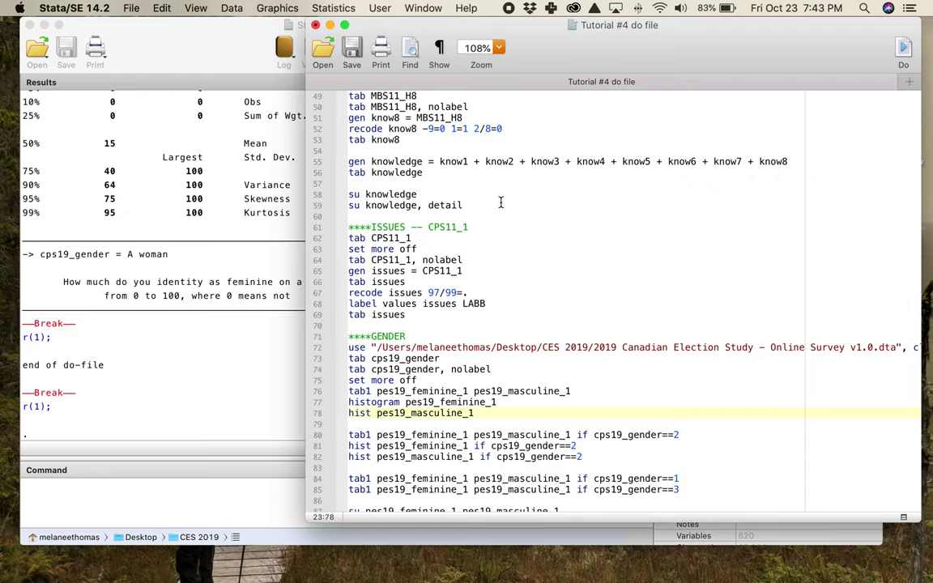
{"action": "left_click", "coordinate": [352, 54]}
- Review the GENDER and ISSUES sections of the do-file, marking the 2019 use line and the tab cps19_gender and tab CPS11_1 commands
{"action": "left_click", "coordinate": [582, 347]}
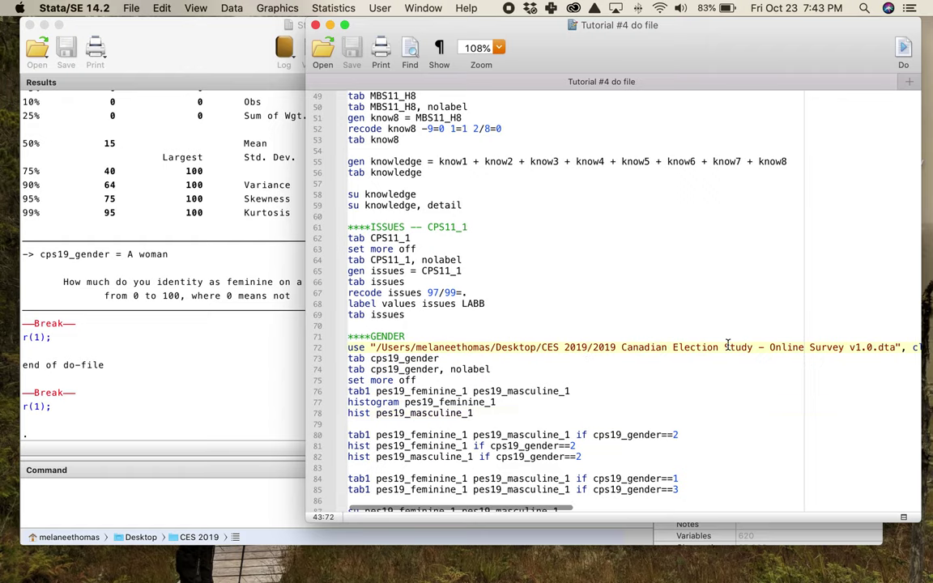
{"action": "scroll", "coordinate": [466, 227], "scroll_direction": "down", "scroll_amount": 4}
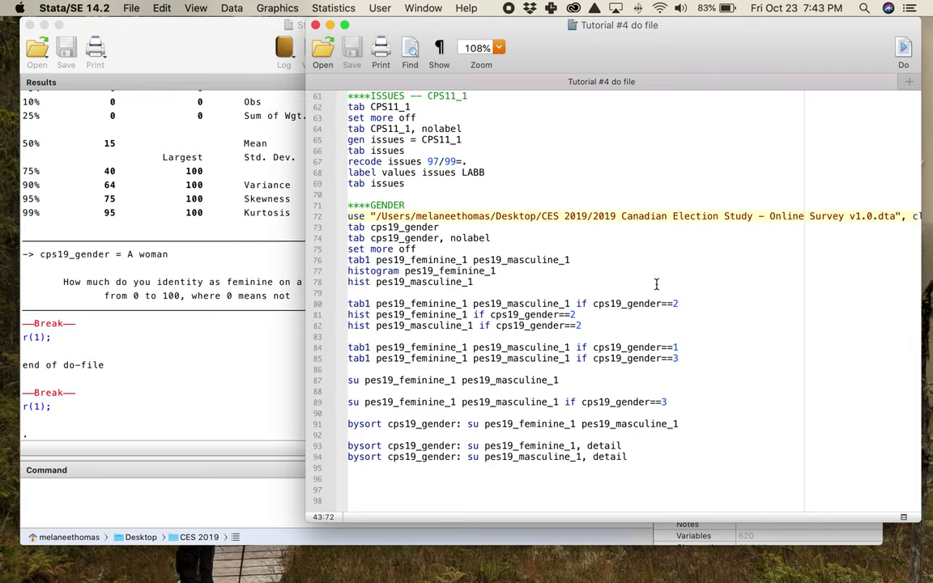
{"action": "scroll", "coordinate": [703, 257], "scroll_direction": "up", "scroll_amount": 5}
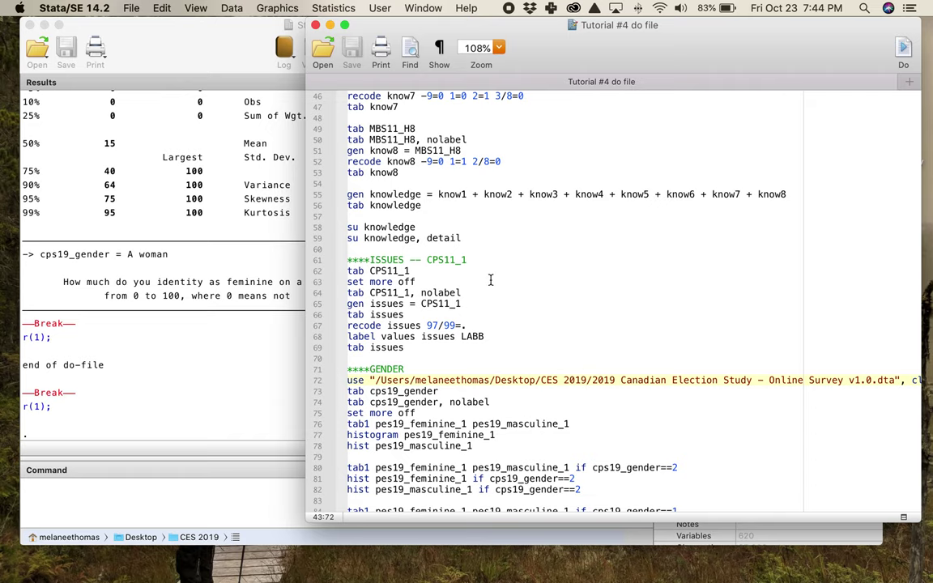
{"action": "scroll", "coordinate": [491, 279], "scroll_direction": "down", "scroll_amount": 5}
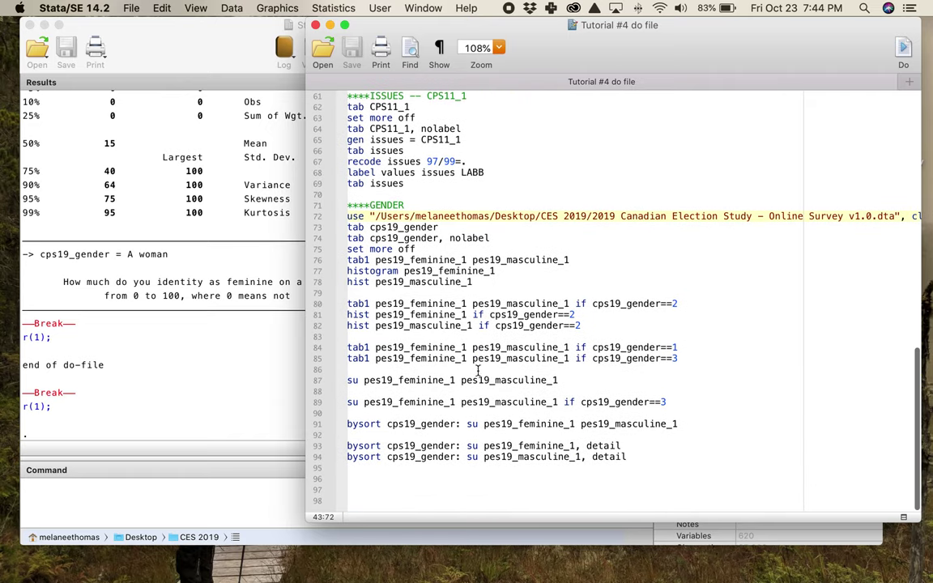
{"action": "left_click_drag", "start_coordinate": [444, 228], "coordinate": [326, 235]}
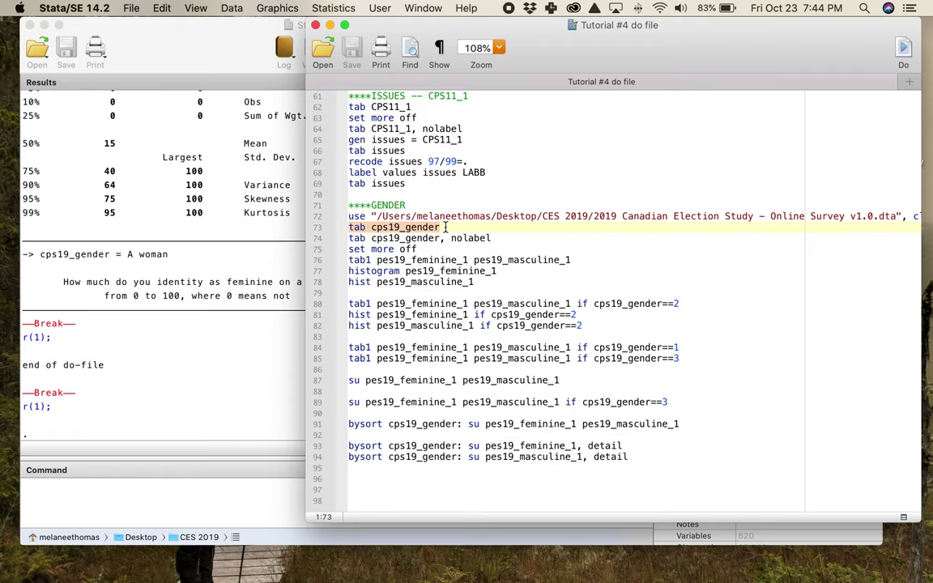
{"action": "triple_click", "coordinate": [445, 228]}
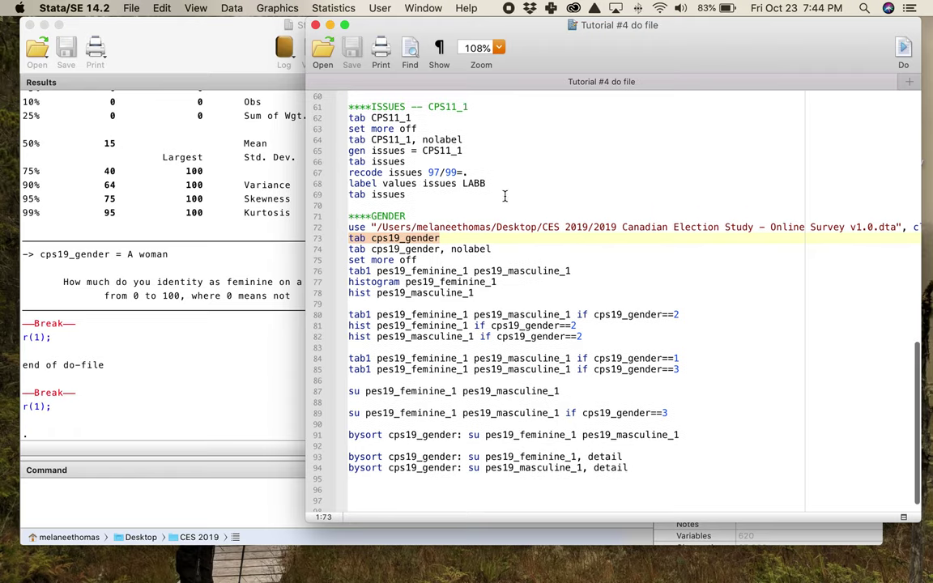
{"action": "scroll", "coordinate": [467, 166], "scroll_direction": "up", "scroll_amount": 3}
{"action": "triple_click", "coordinate": [413, 140]}
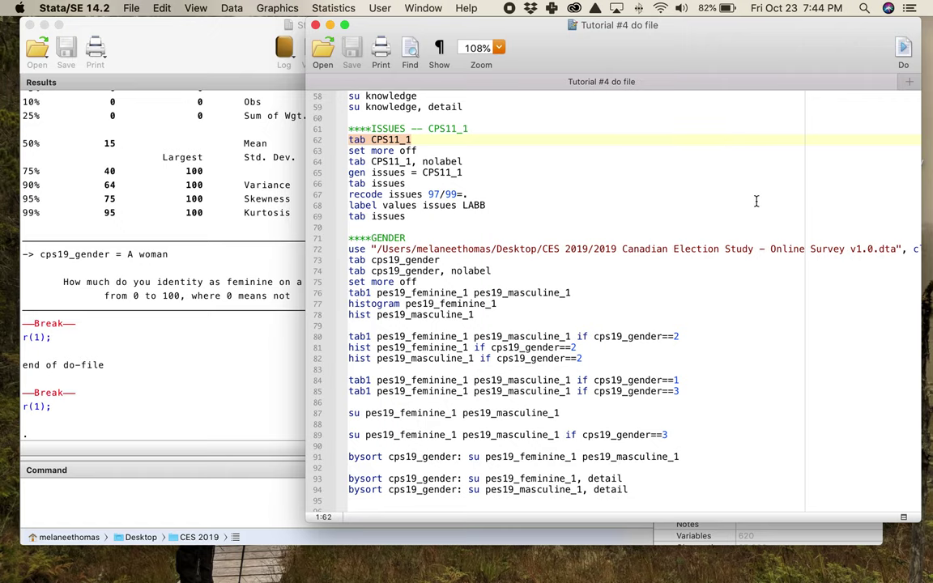
- Highlight the do-file's three blocks in turn: the CES 2011 knowledge commands, the ISSUES section and the GENDER section
{"action": "scroll", "coordinate": [756, 201], "scroll_direction": "up", "scroll_amount": 15}
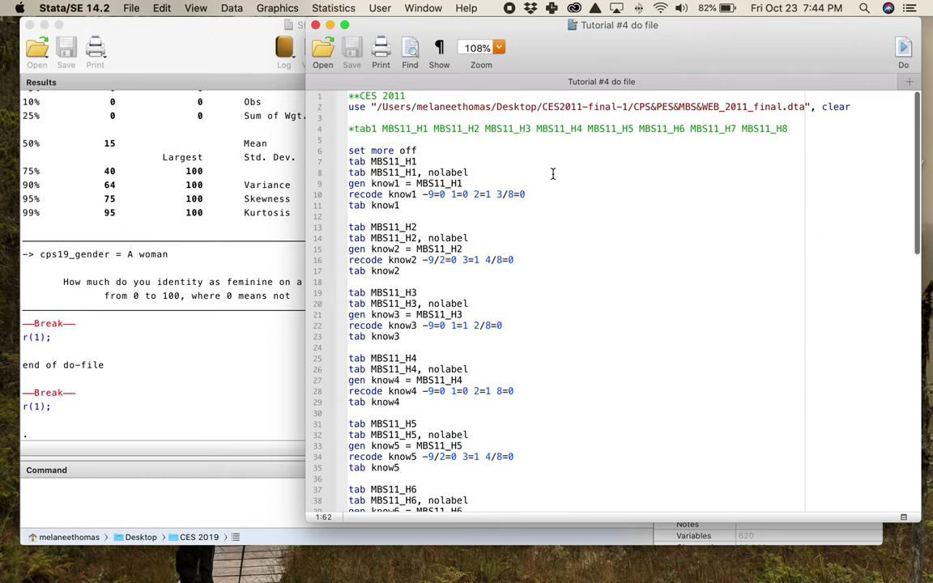
{"action": "scroll", "coordinate": [558, 261], "scroll_direction": "down", "scroll_amount": 1}
{"action": "scroll", "coordinate": [558, 260], "scroll_direction": "up", "scroll_amount": 1}
{"action": "left_click_drag", "start_coordinate": [365, 99], "coordinate": [555, 156]}
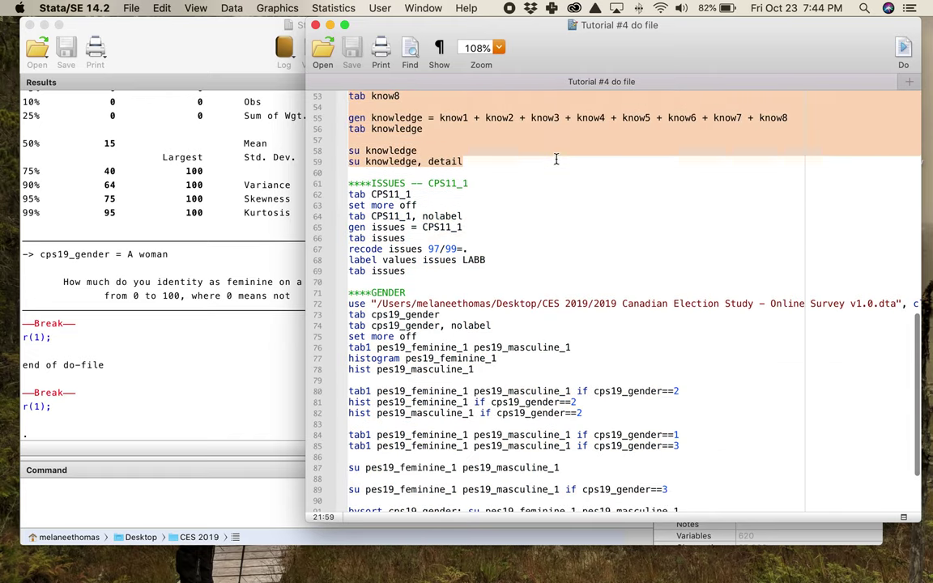
{"action": "left_click", "coordinate": [604, 226]}
{"action": "left_click_drag", "start_coordinate": [348, 183], "coordinate": [486, 282]}
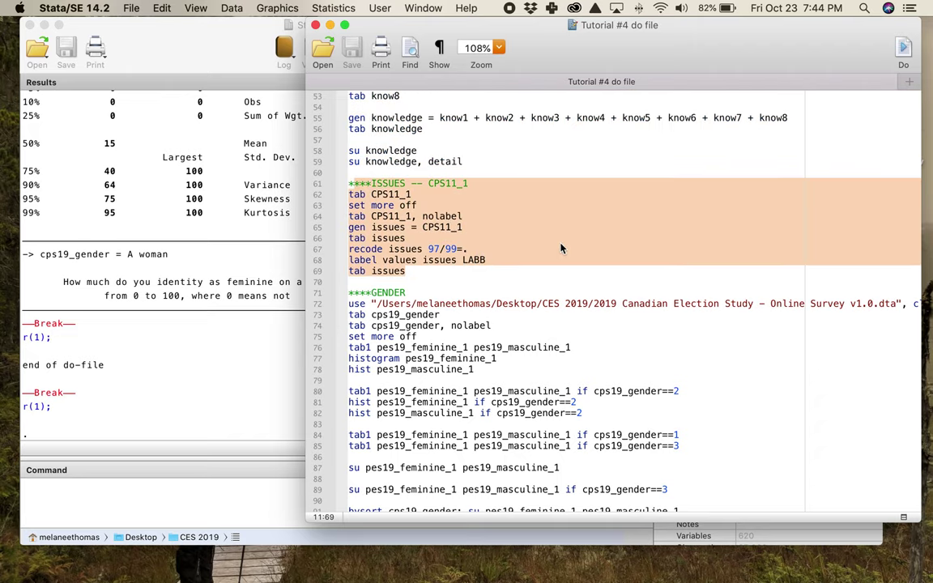
{"action": "scroll", "coordinate": [566, 246], "scroll_direction": "down", "scroll_amount": 3}
{"action": "left_click_drag", "start_coordinate": [350, 207], "coordinate": [664, 484]}
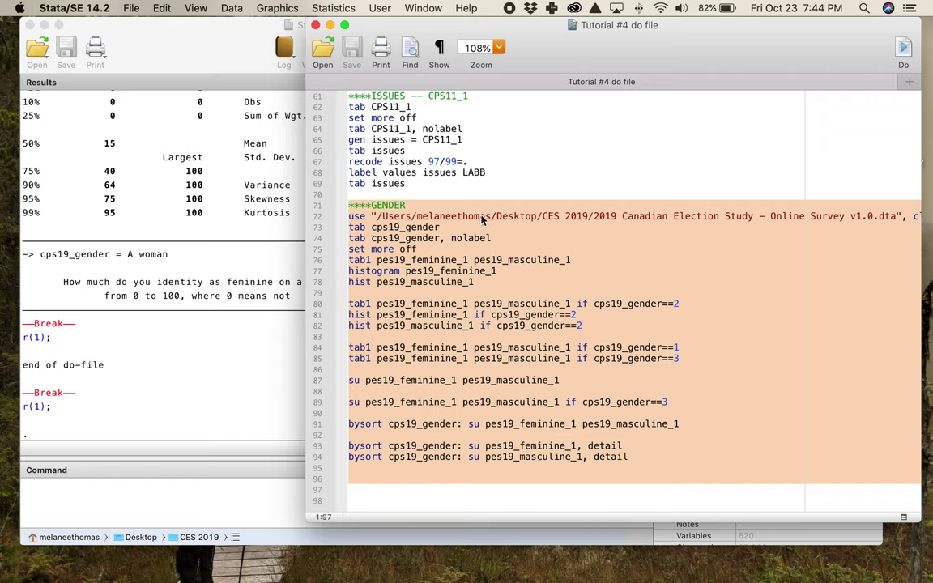
{"action": "left_click", "coordinate": [443, 371]}
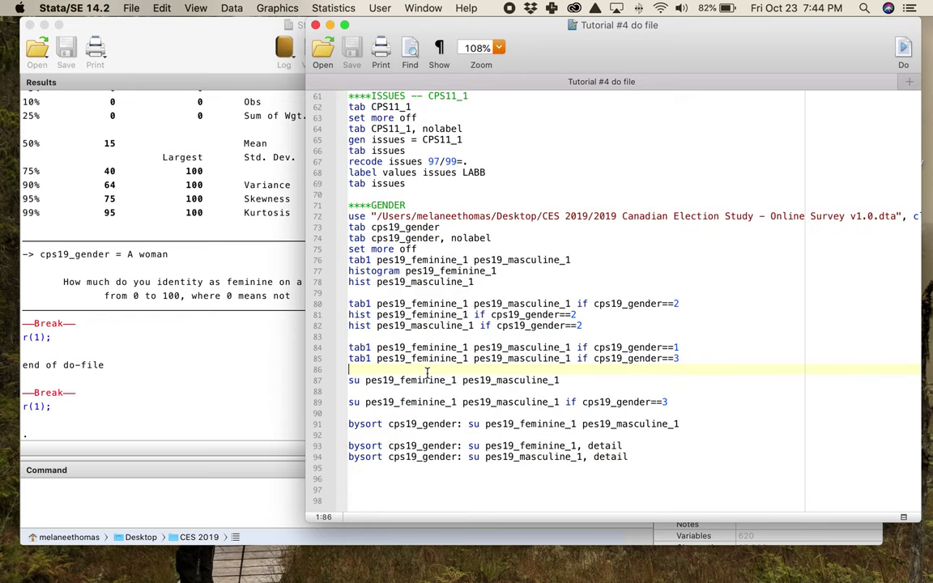
- Hide Stata, switch to the tutorial assignment document in Word and highlight its PART 2 – Questions (D2L) section
{"action": "key", "text": "super+h"}
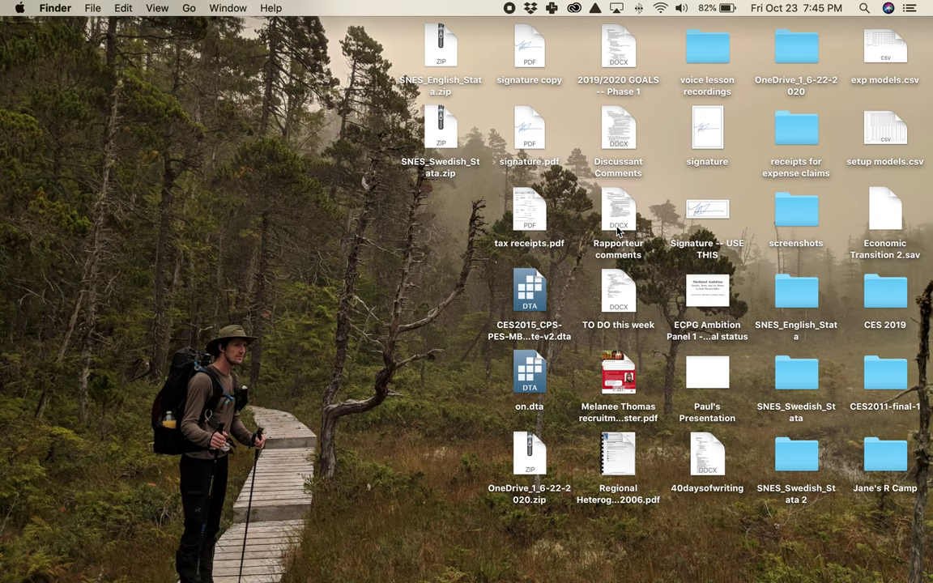
{"action": "mouse_move", "coordinate": [435, 563]}
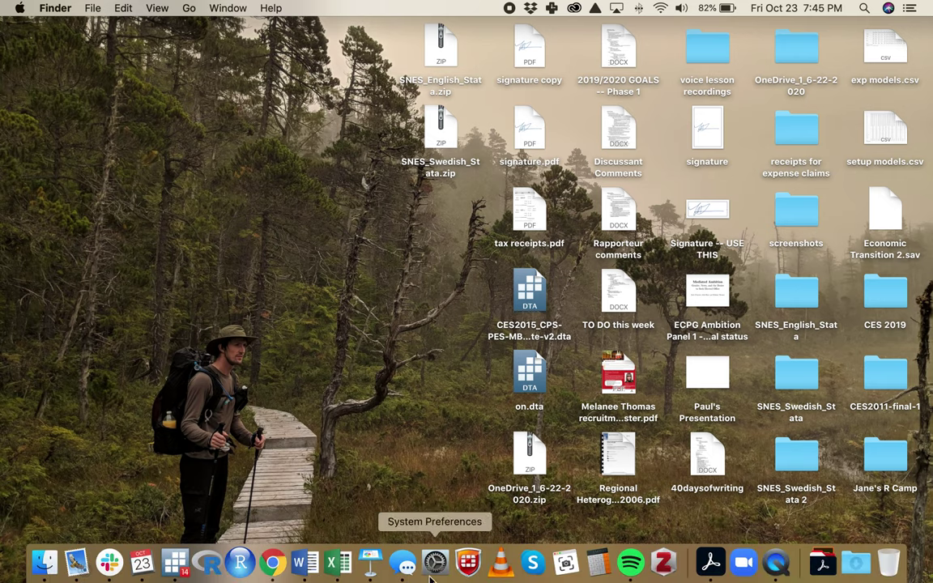
{"action": "left_click", "coordinate": [302, 564]}
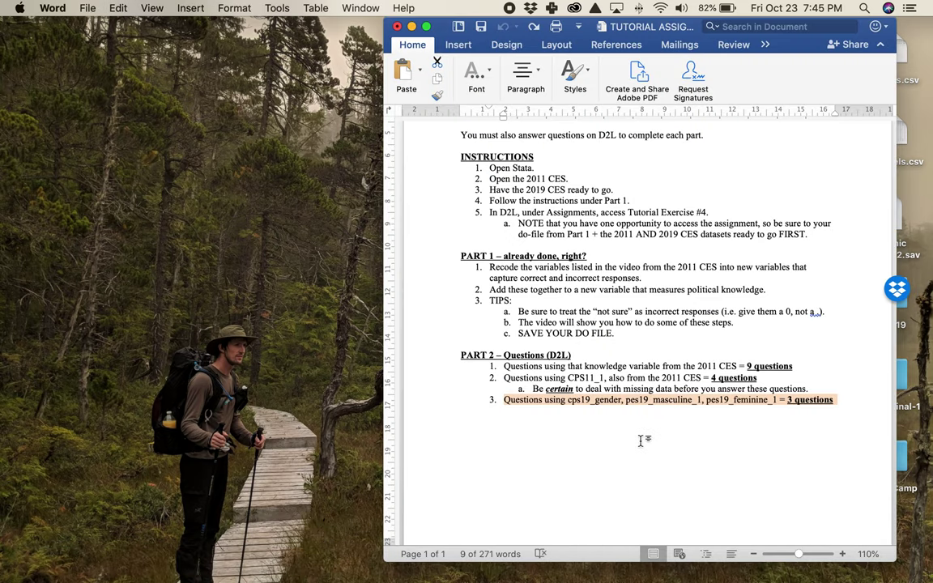
{"action": "left_click_drag", "start_coordinate": [664, 32], "coordinate": [505, 32]}
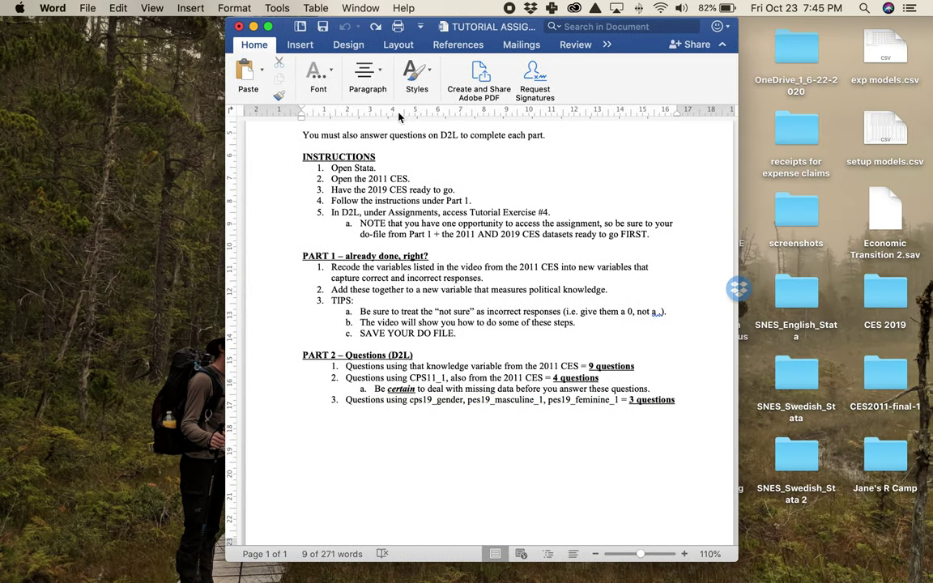
{"action": "left_click_drag", "start_coordinate": [285, 357], "coordinate": [680, 423]}
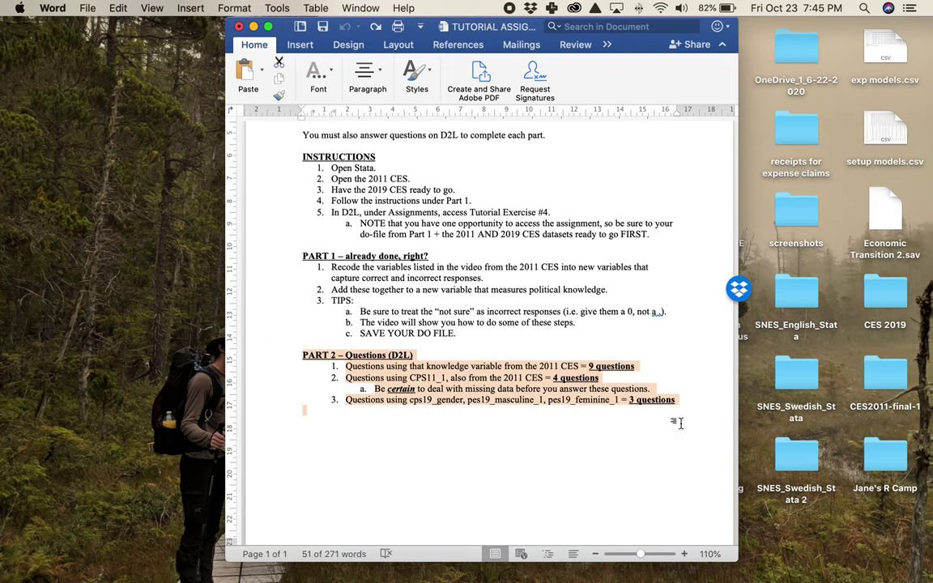